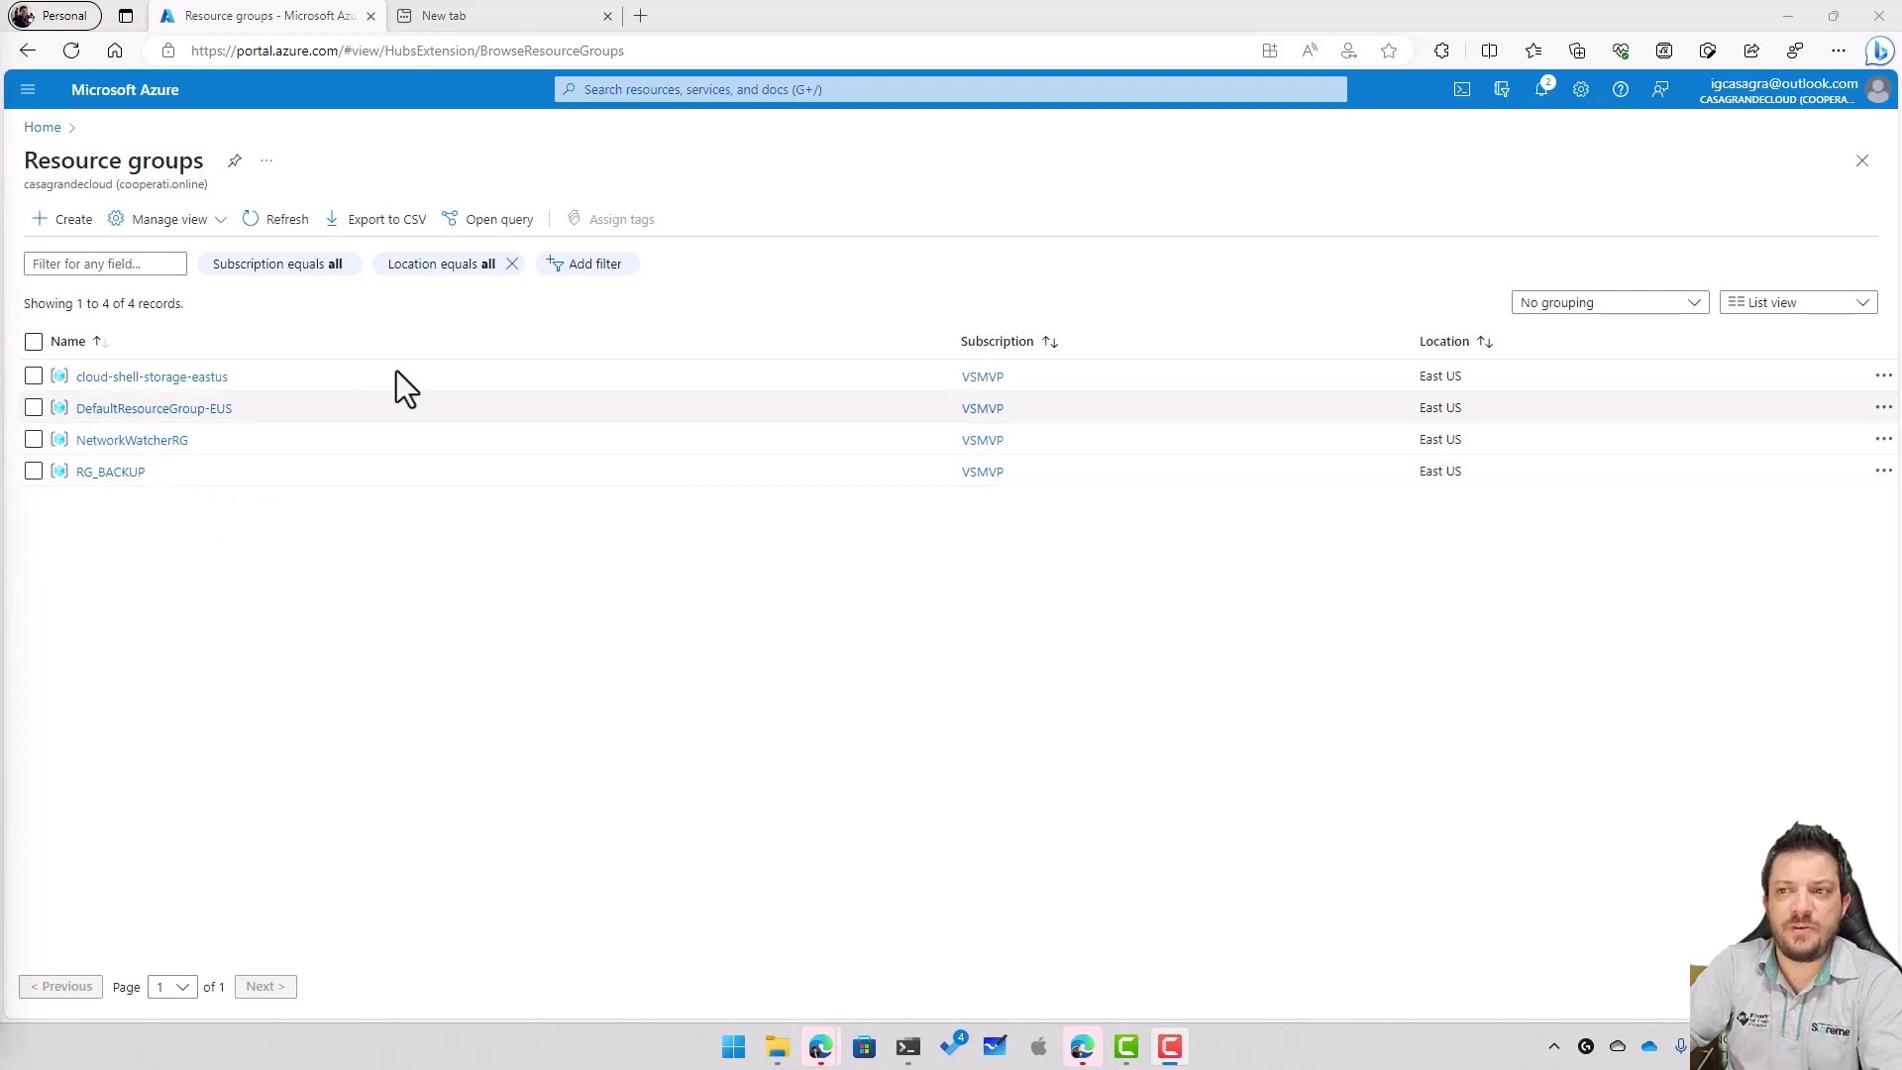
Step: Create a resource group named RG-VM001 with the default subscription and region, and open it
click(72, 222)
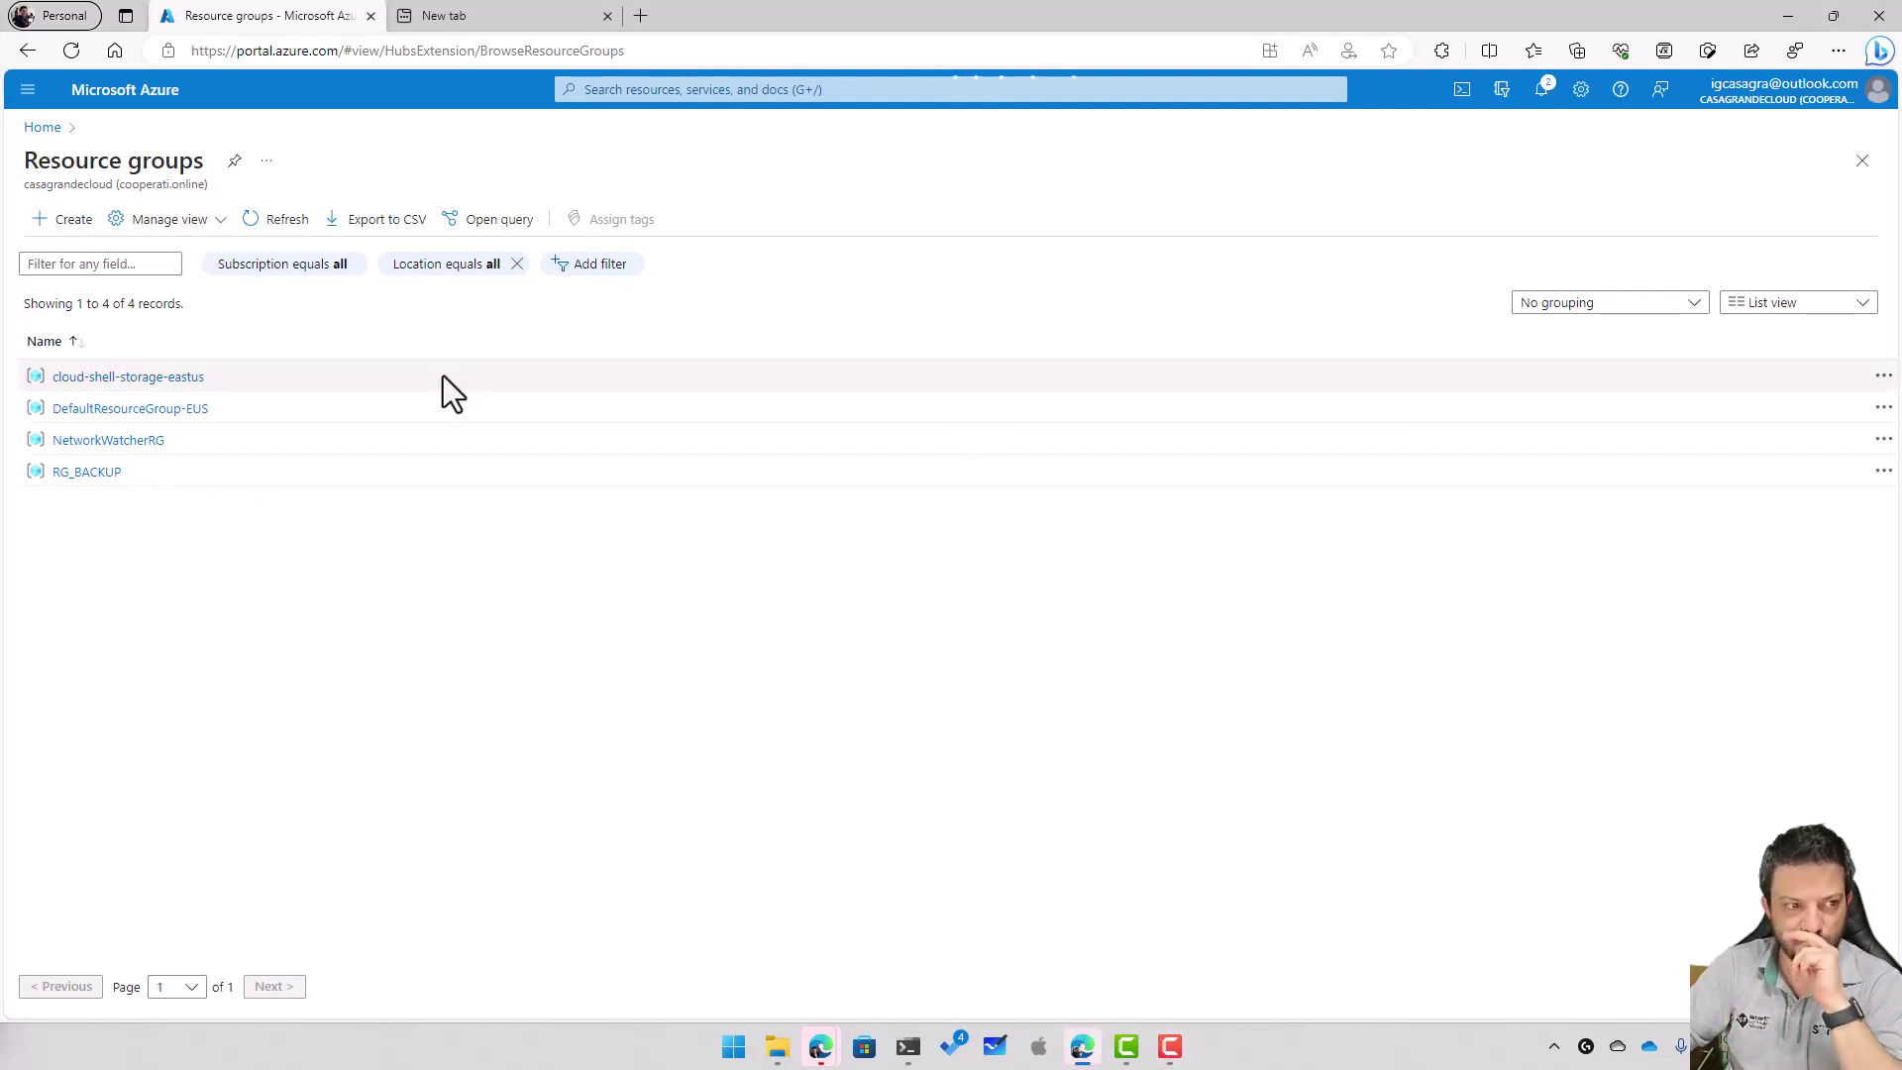
click(421, 414)
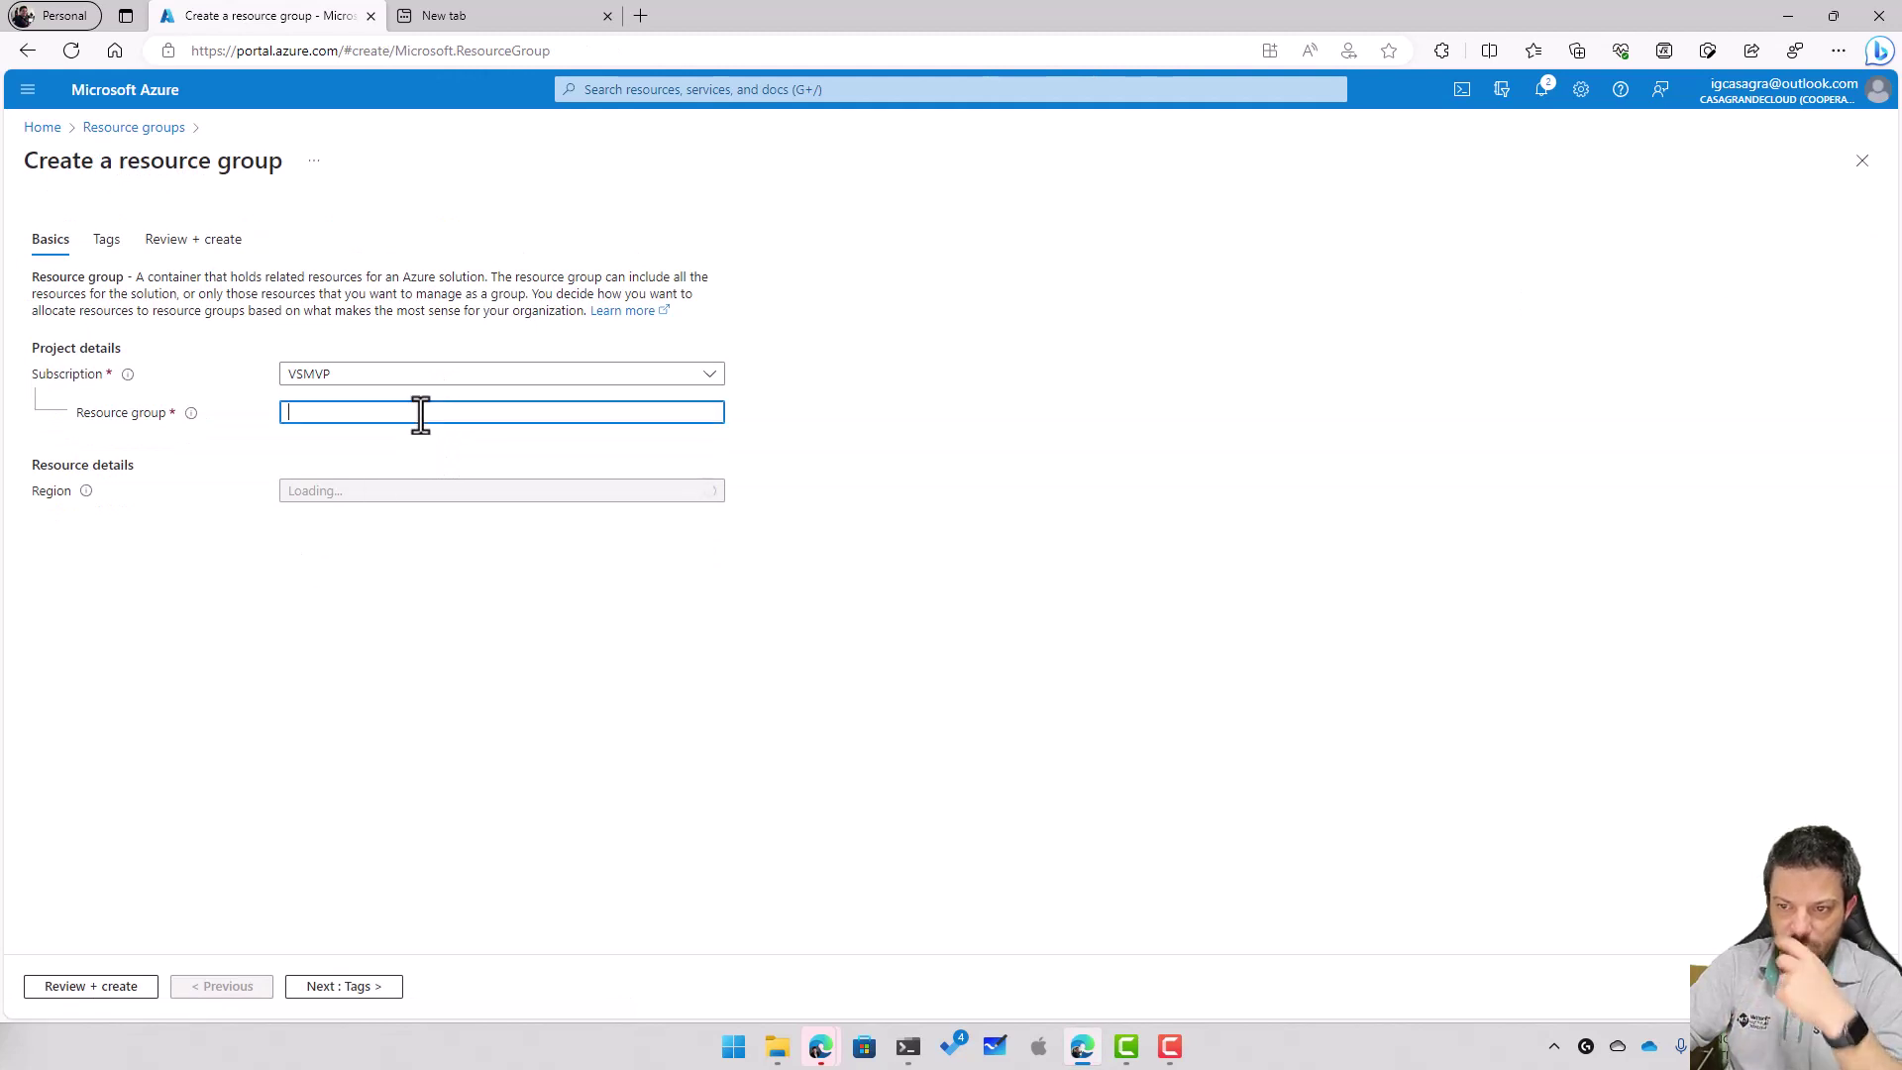
text(RG-VM001)
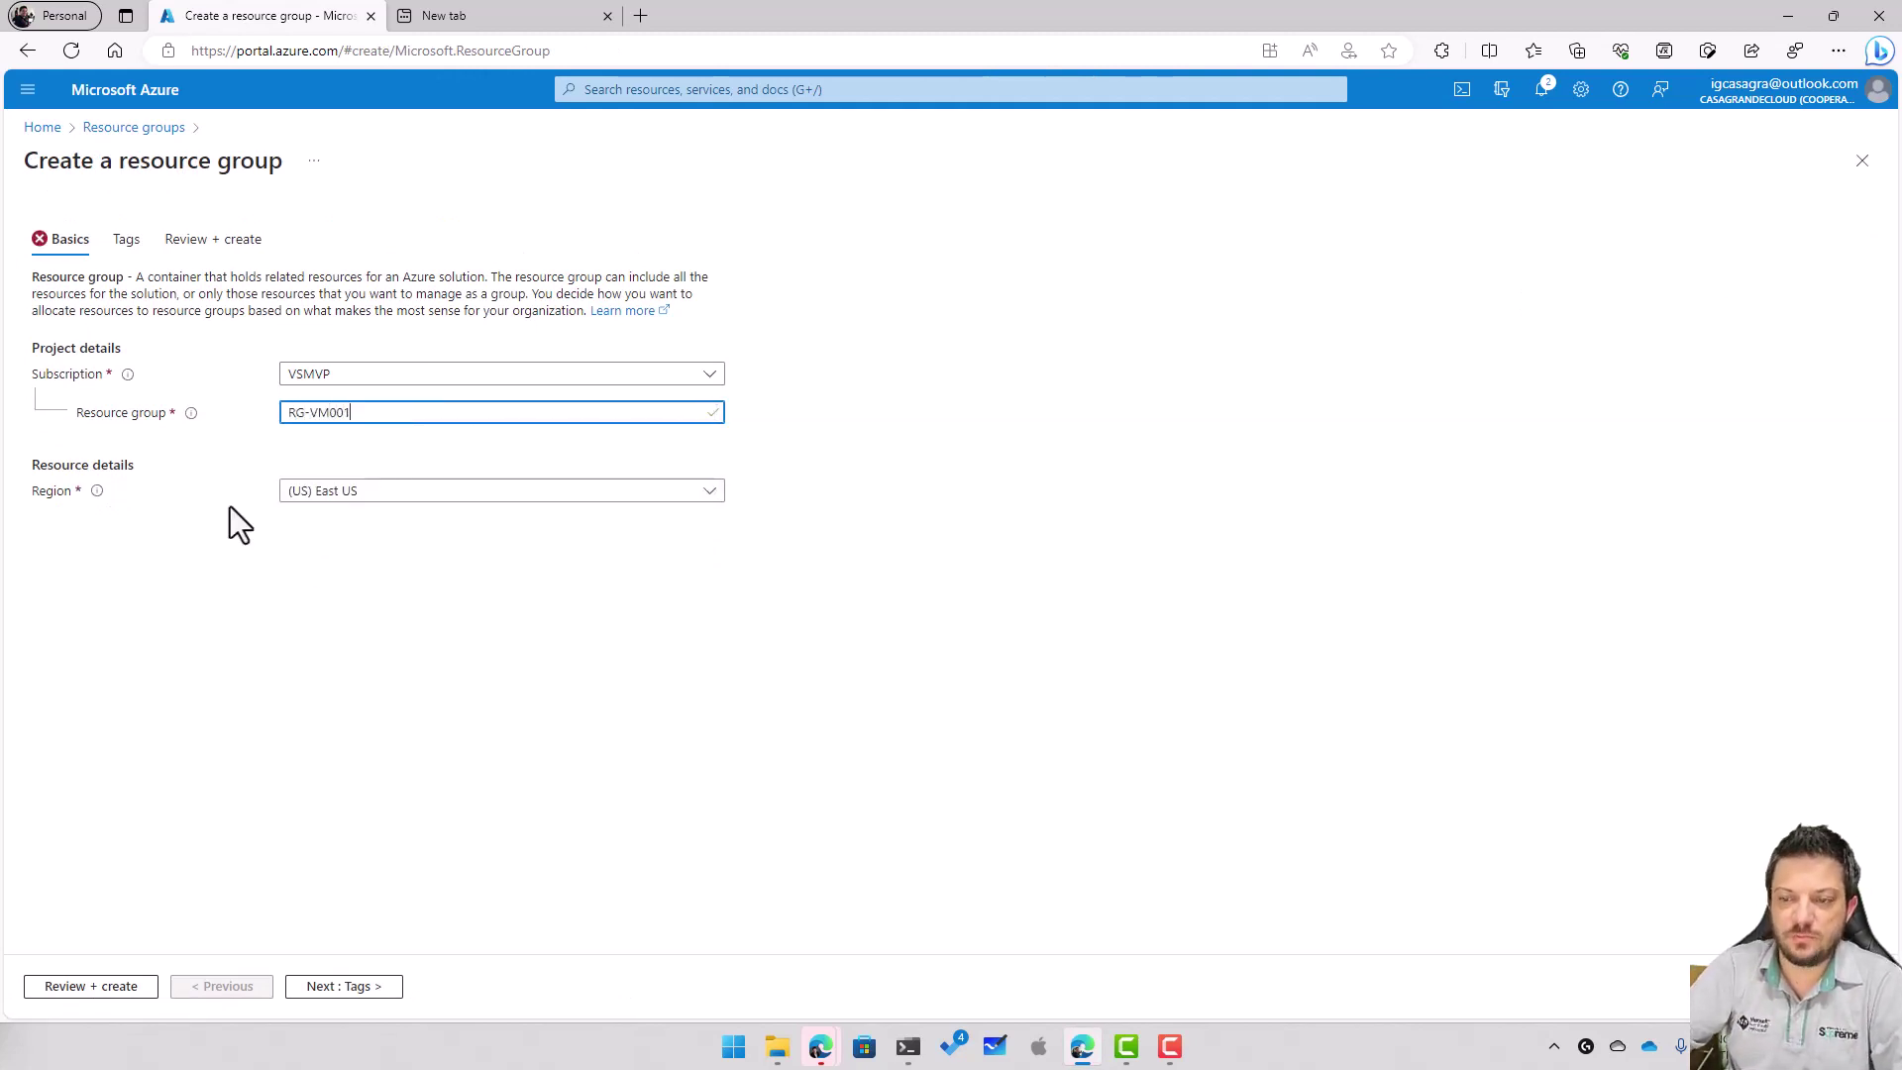
click(103, 986)
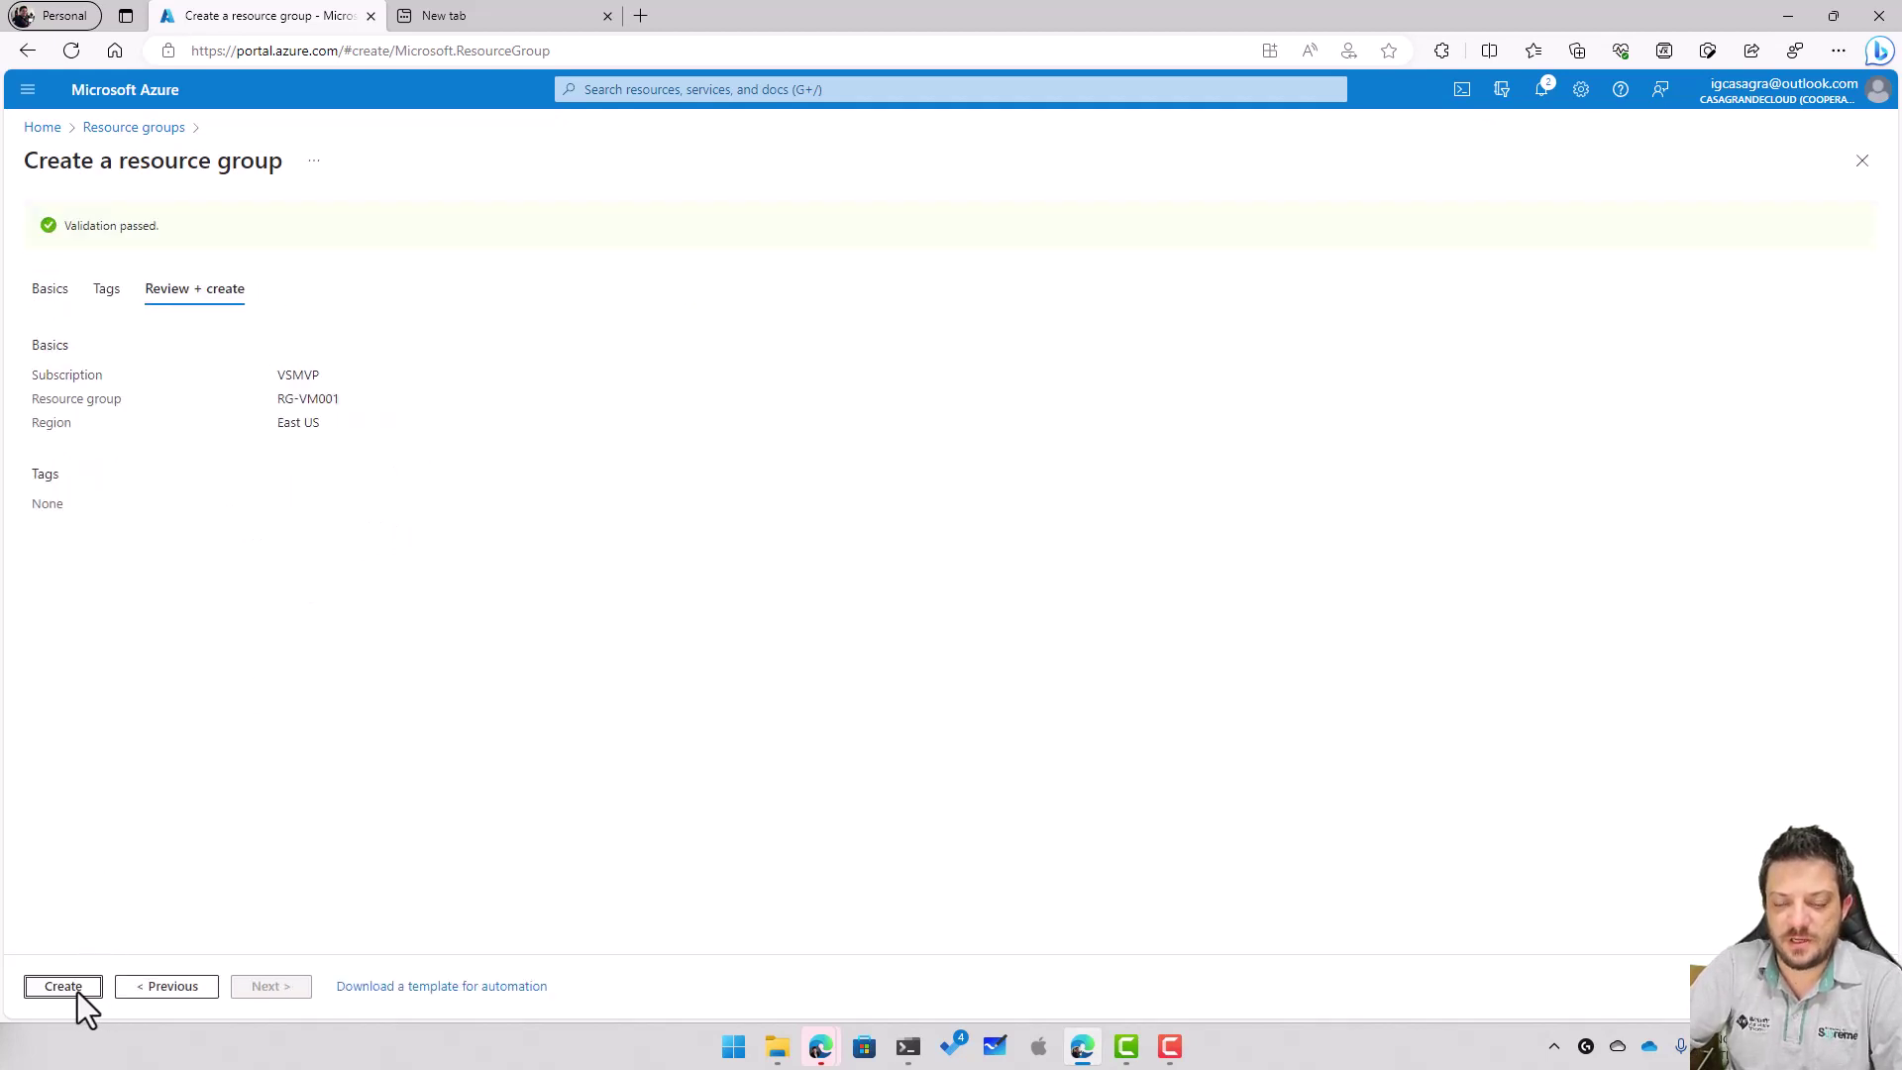
click(63, 987)
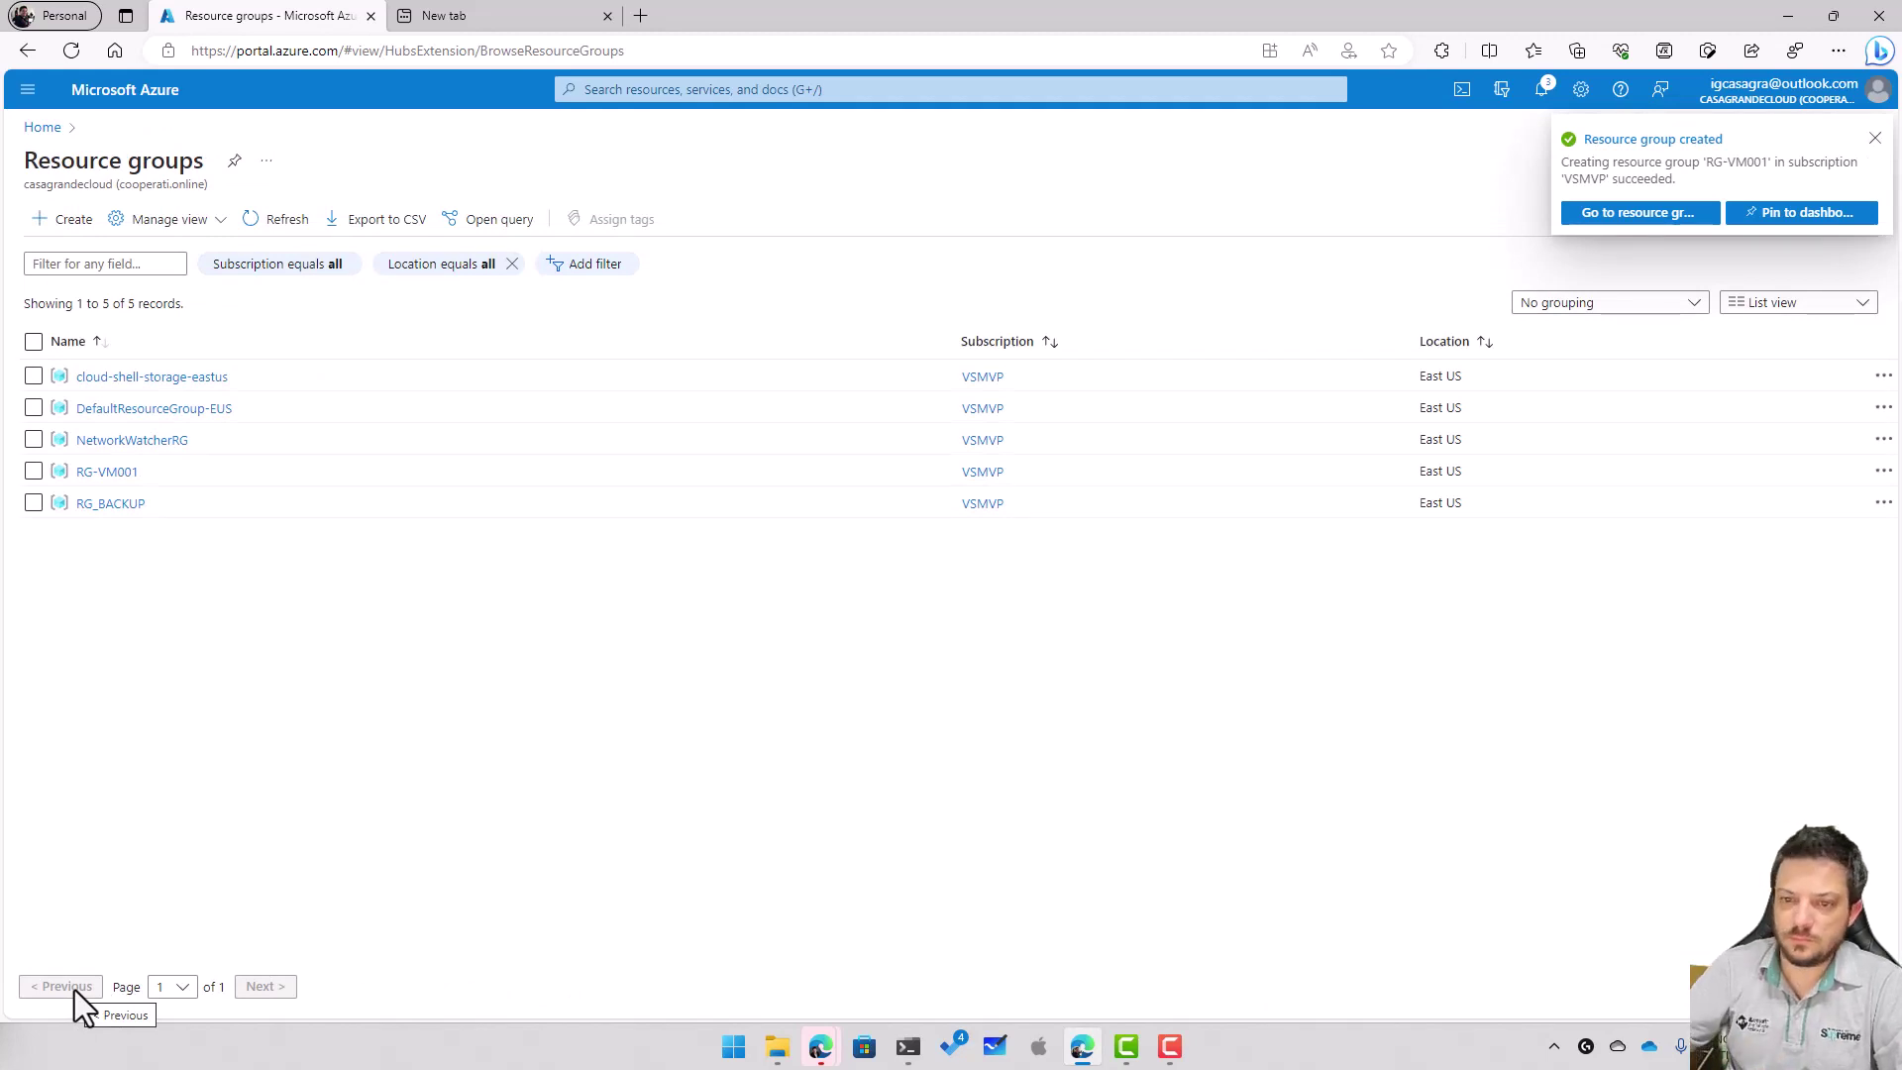
click(107, 472)
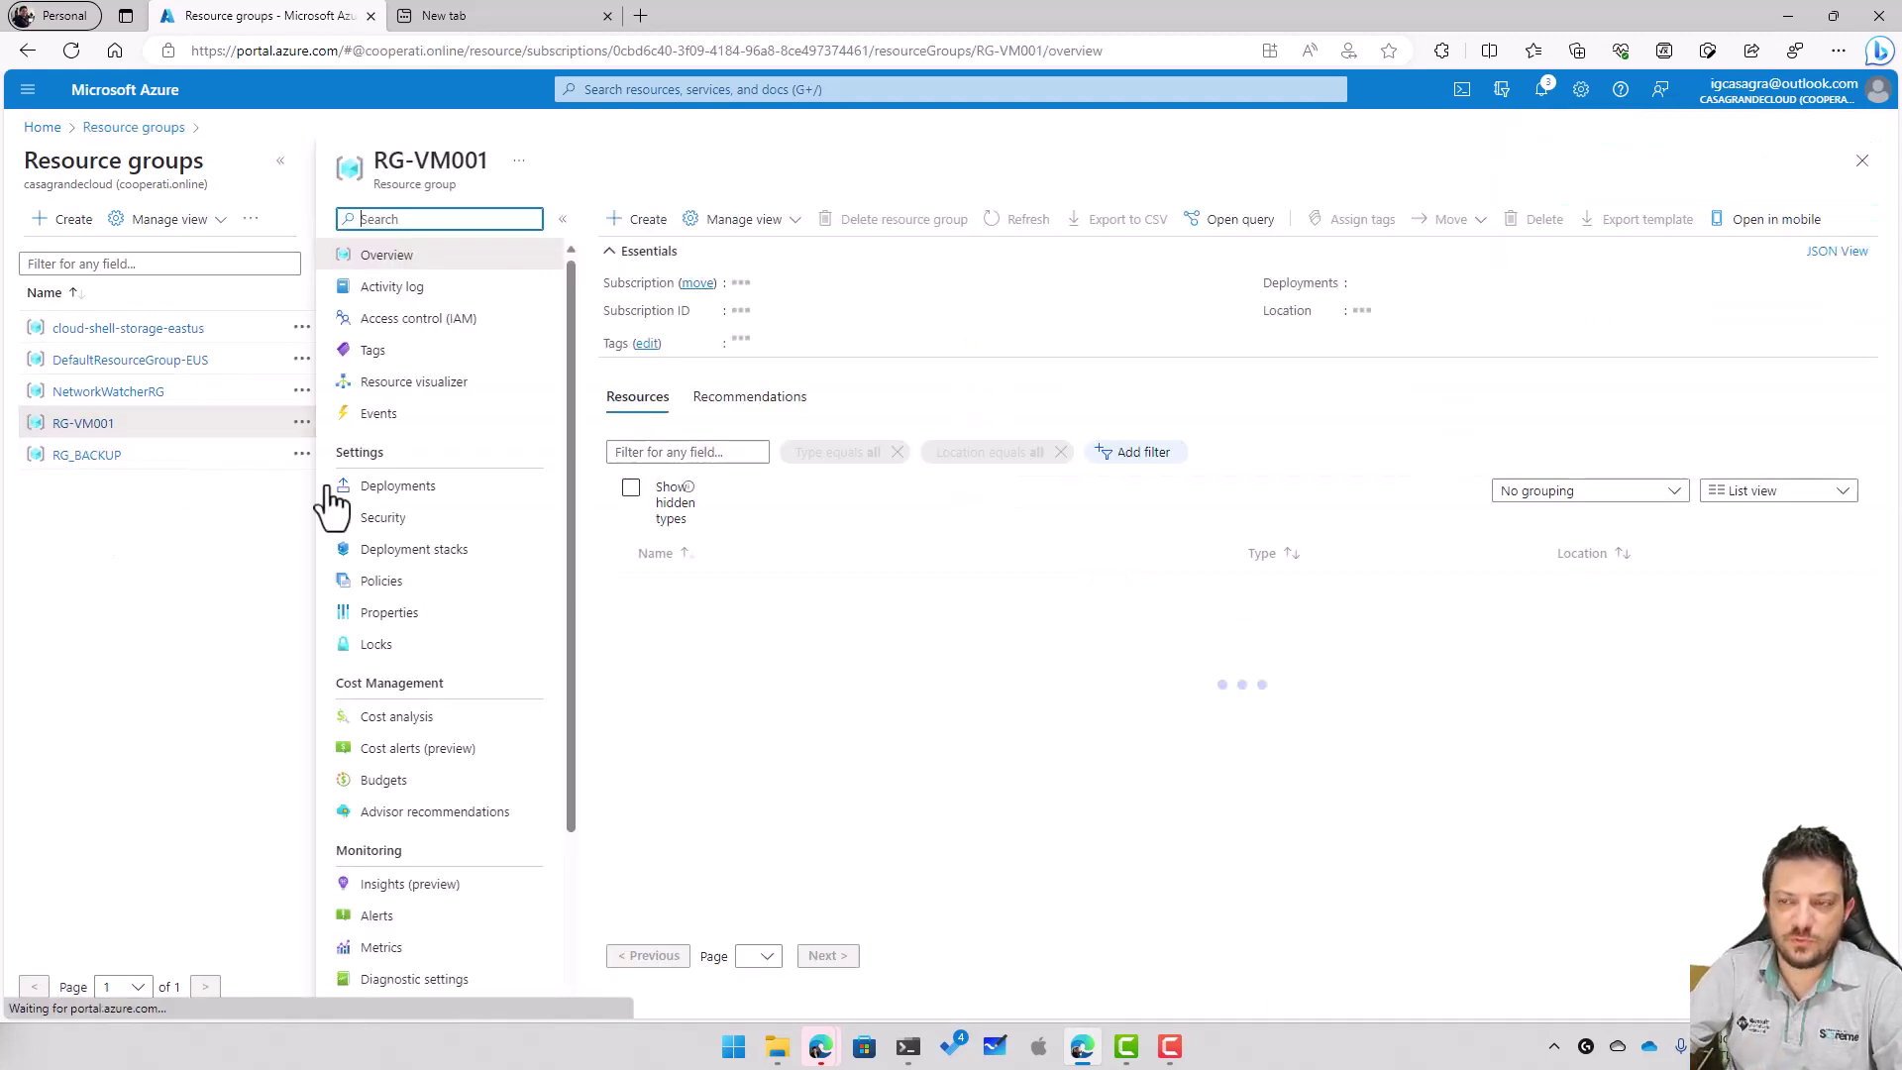
Step: Start creating a virtual machine named VM001 in the RG-VM001 resource group
click(666, 89)
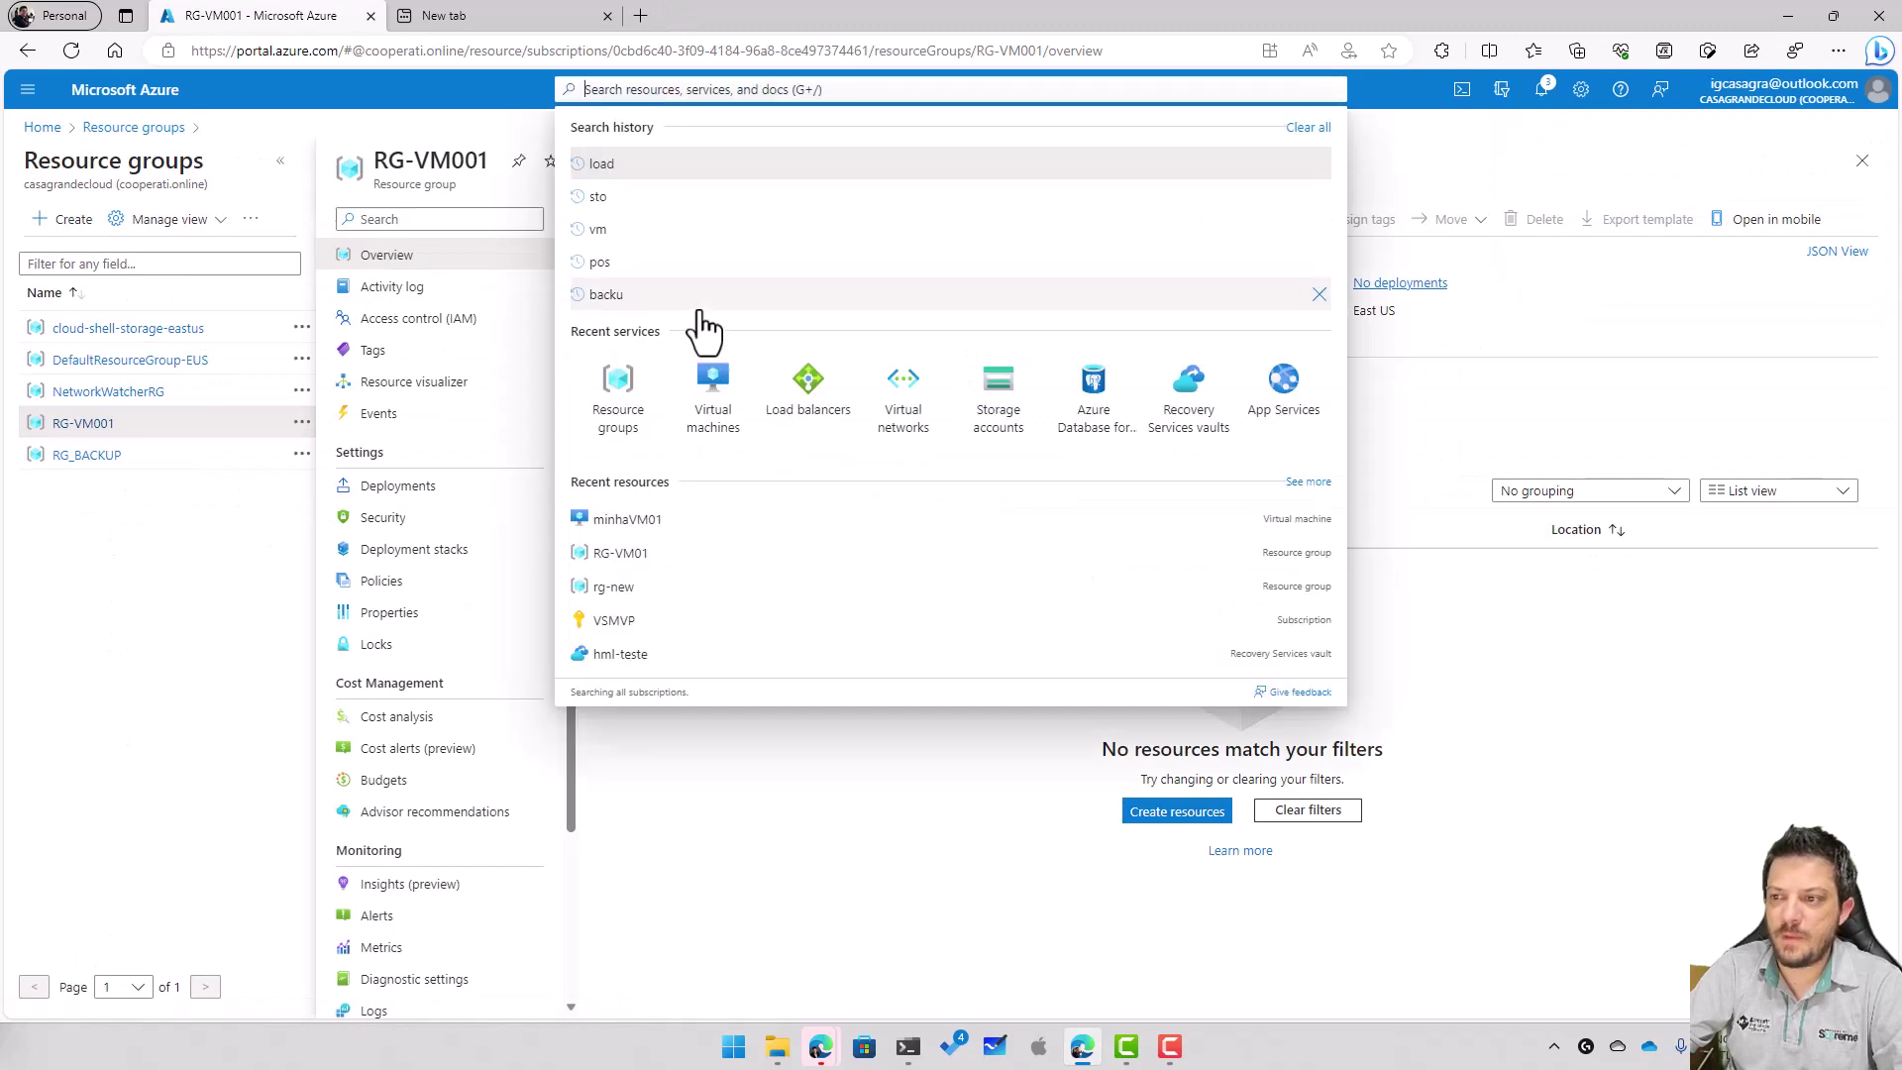
click(728, 400)
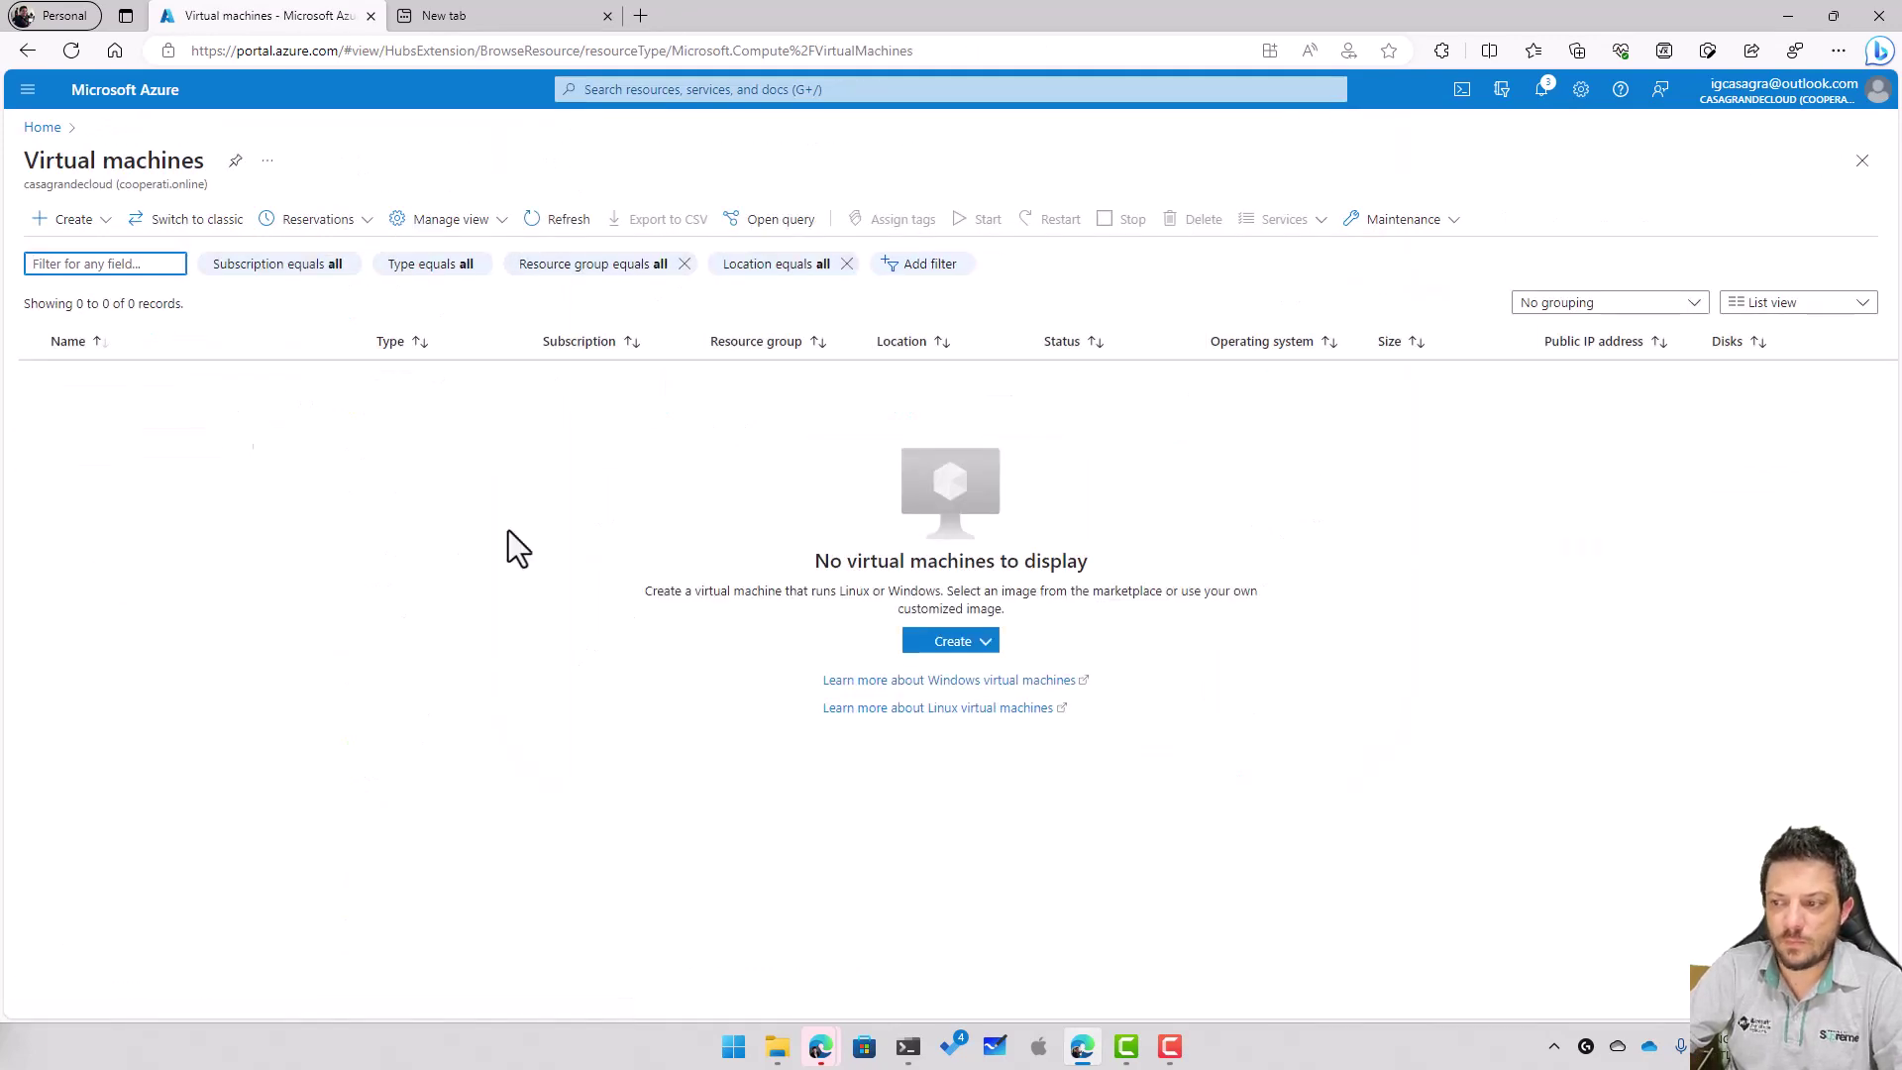
click(926, 642)
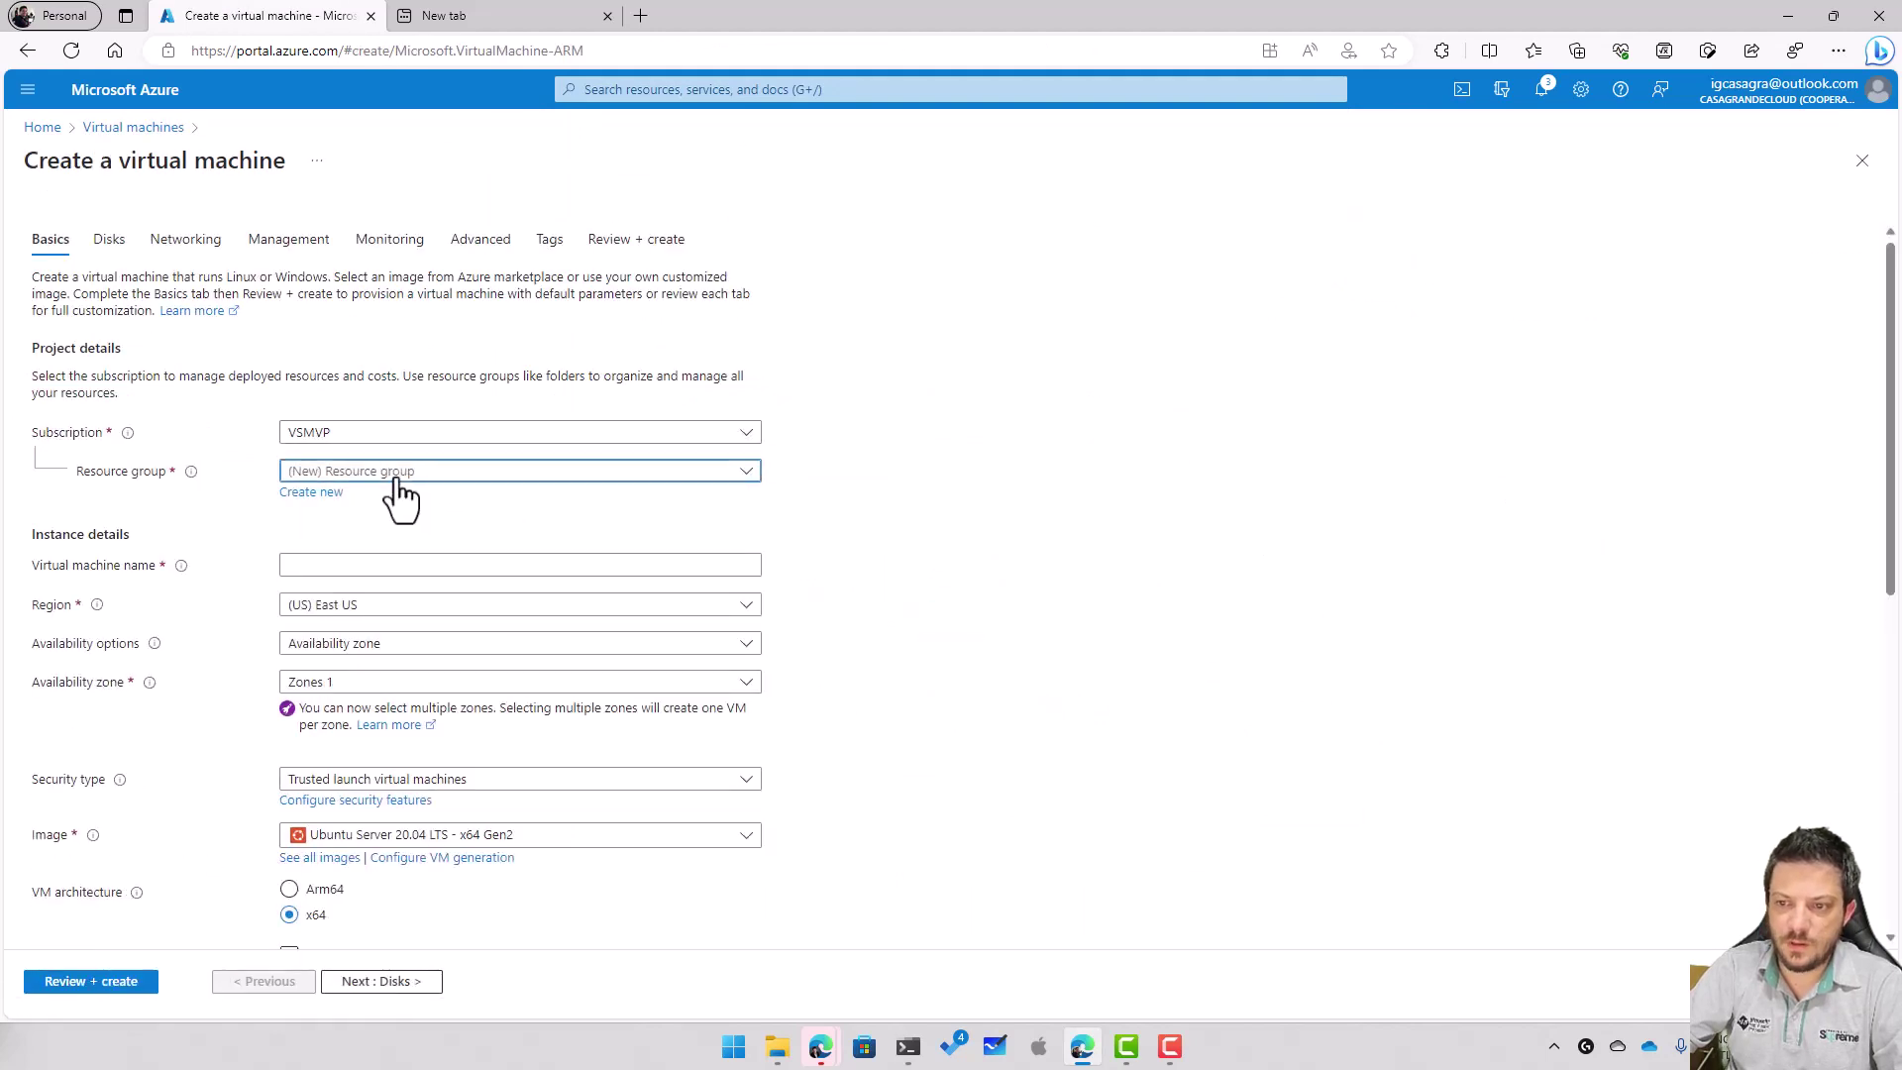
click(376, 473)
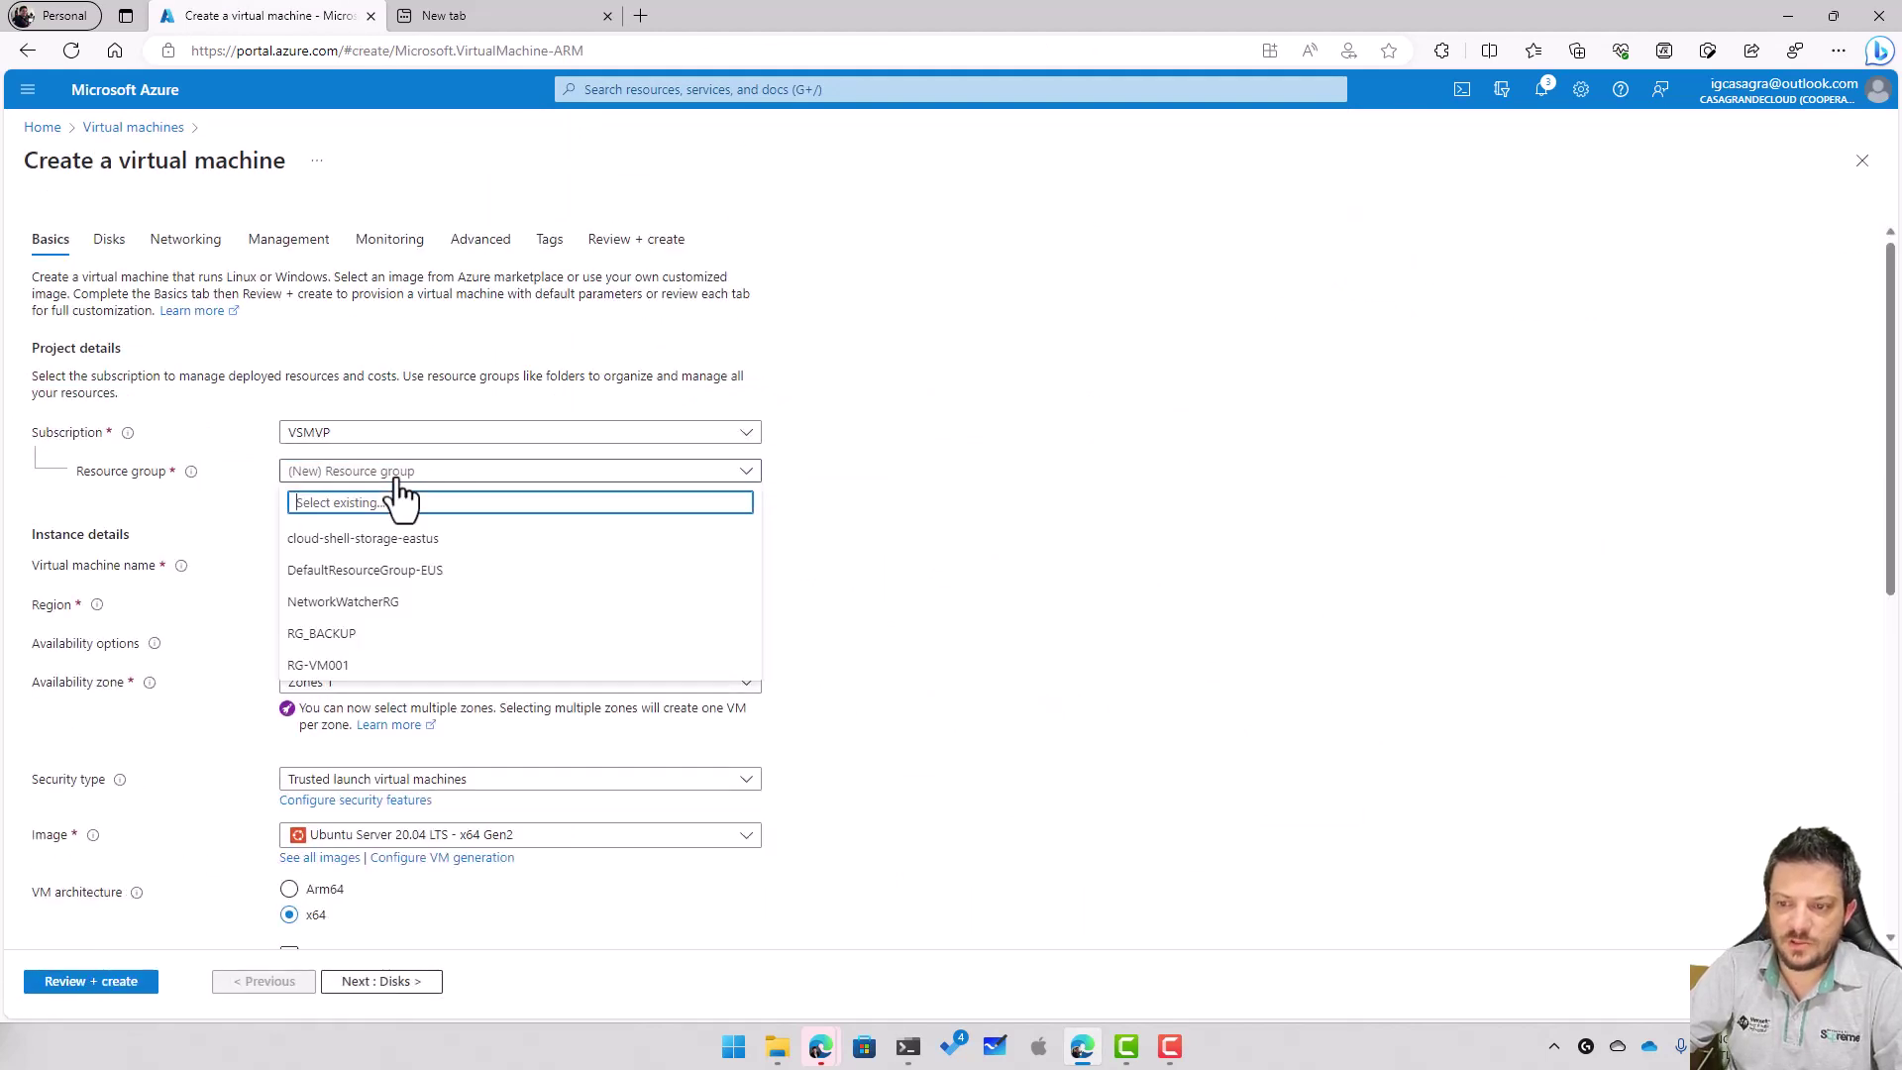
click(341, 670)
click(364, 569)
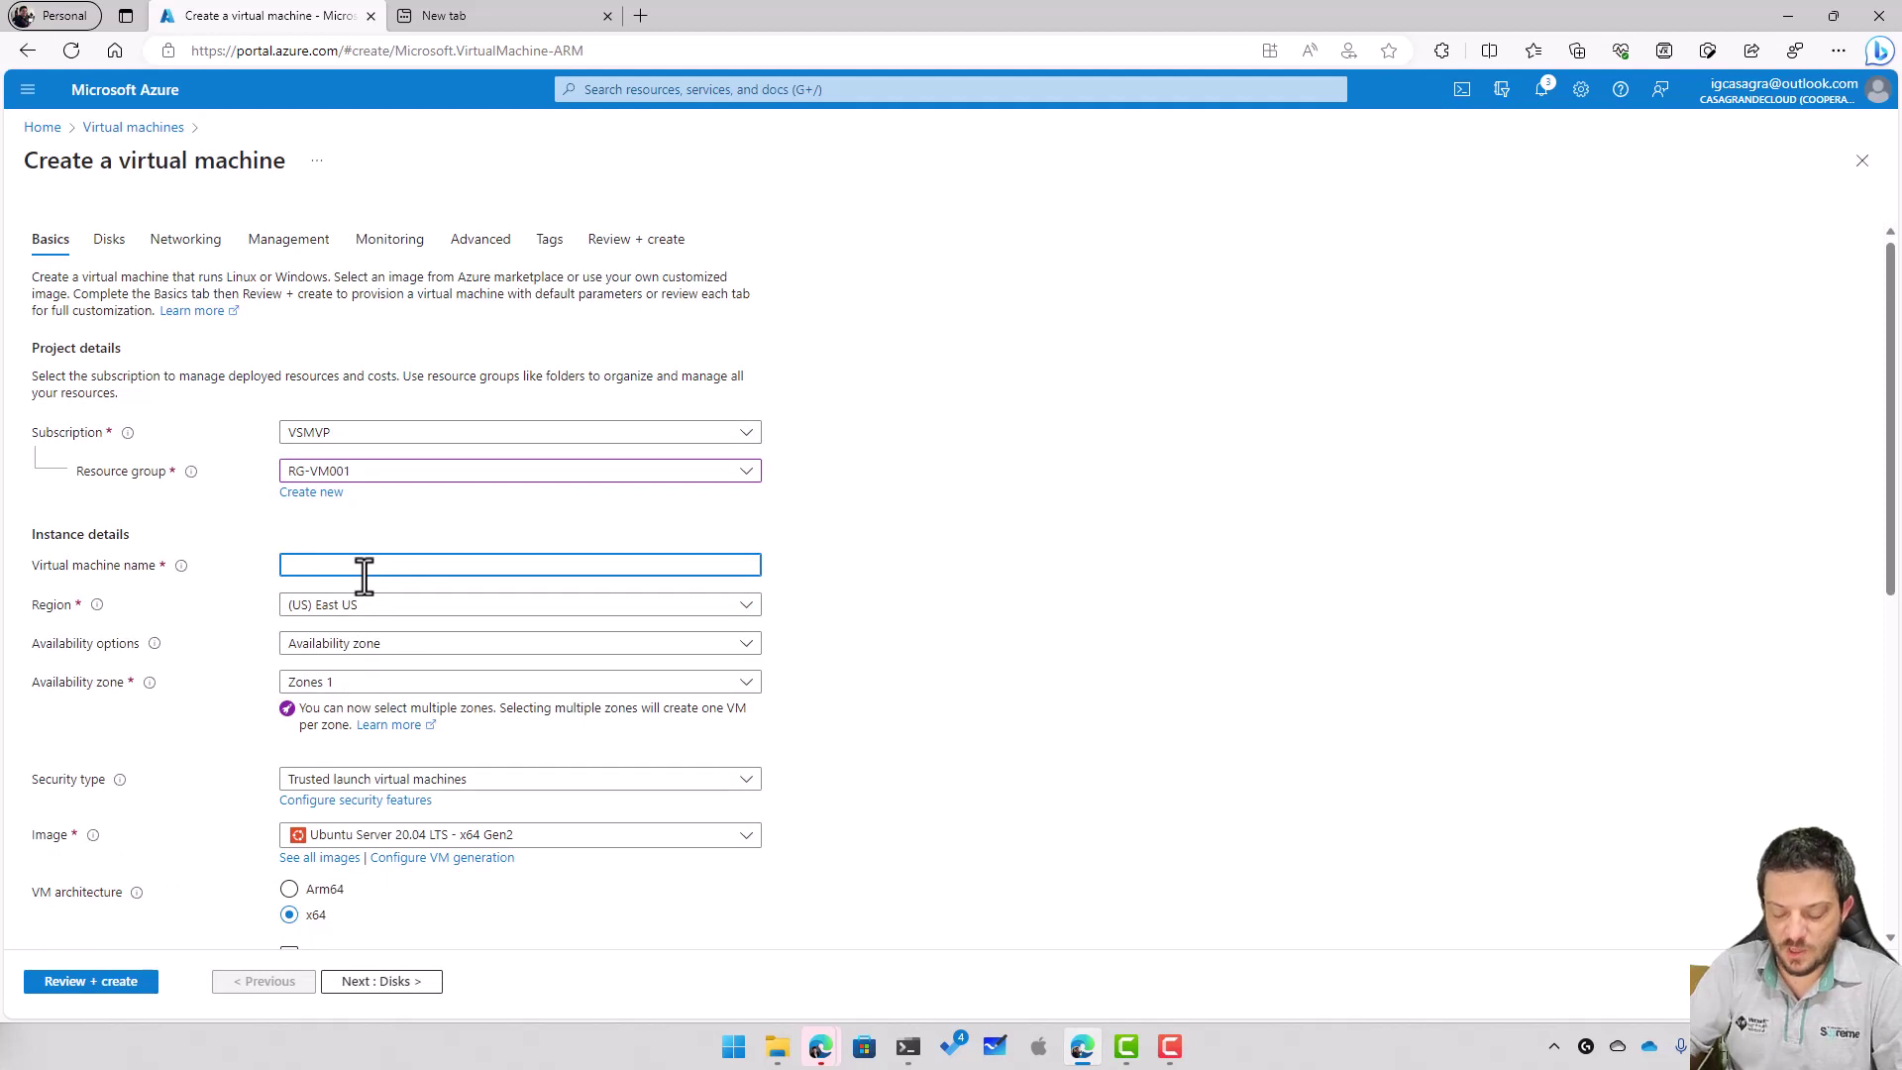
text(VM001)
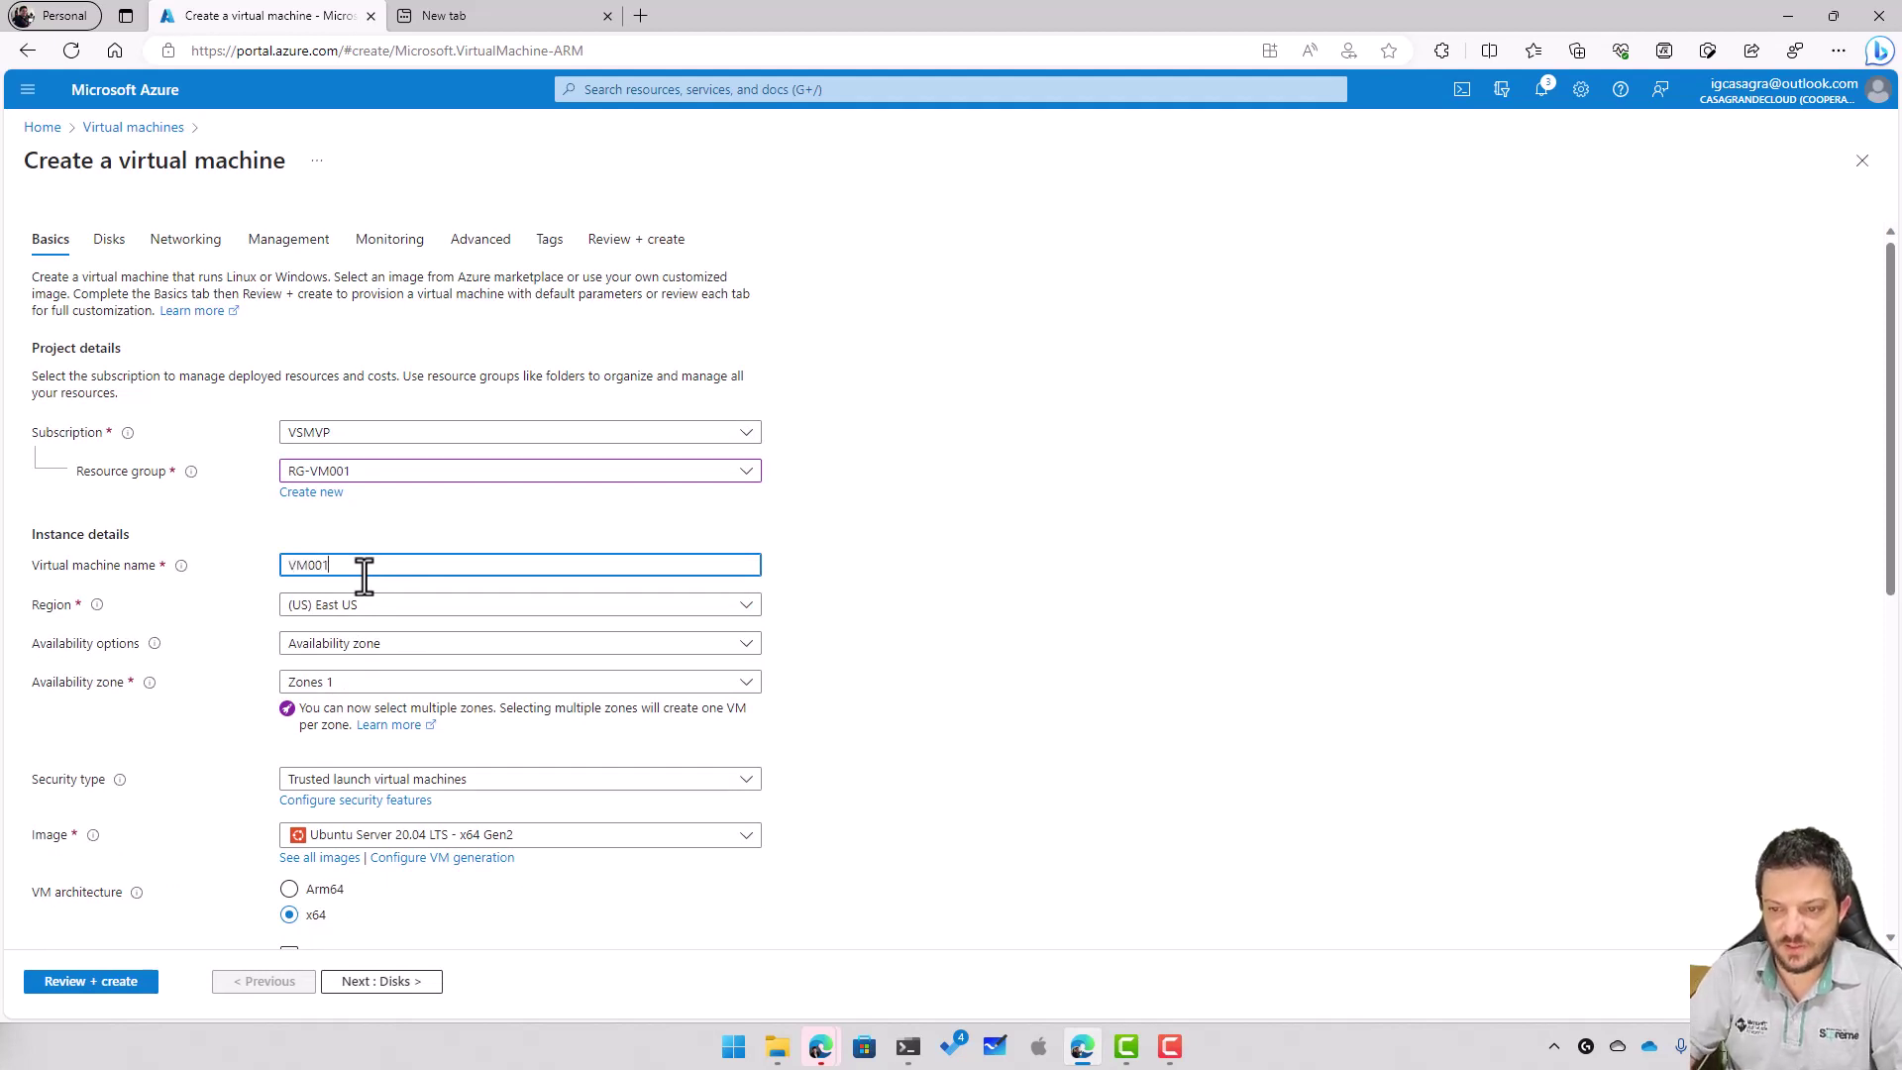
Step: Set the virtual machine's availability option to No infrastructure redundancy required and its security type to Standard
click(347, 646)
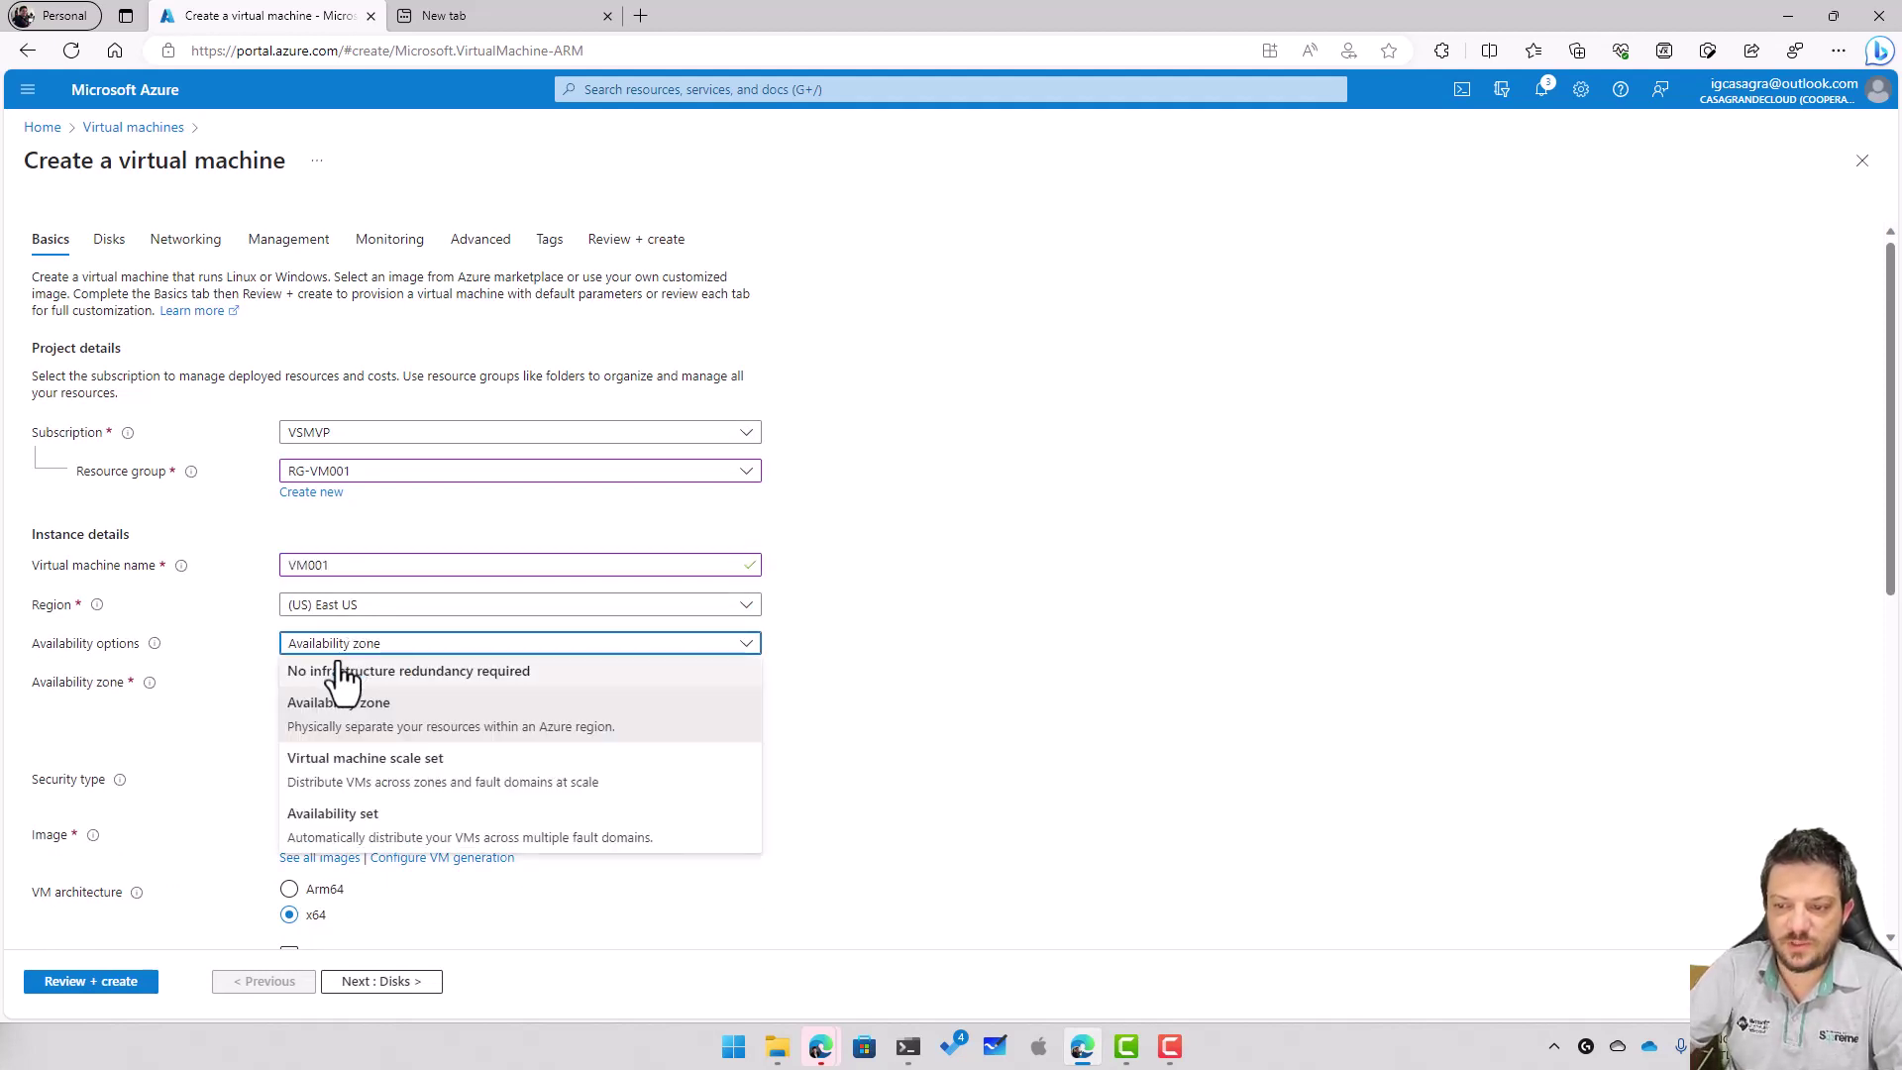
click(337, 674)
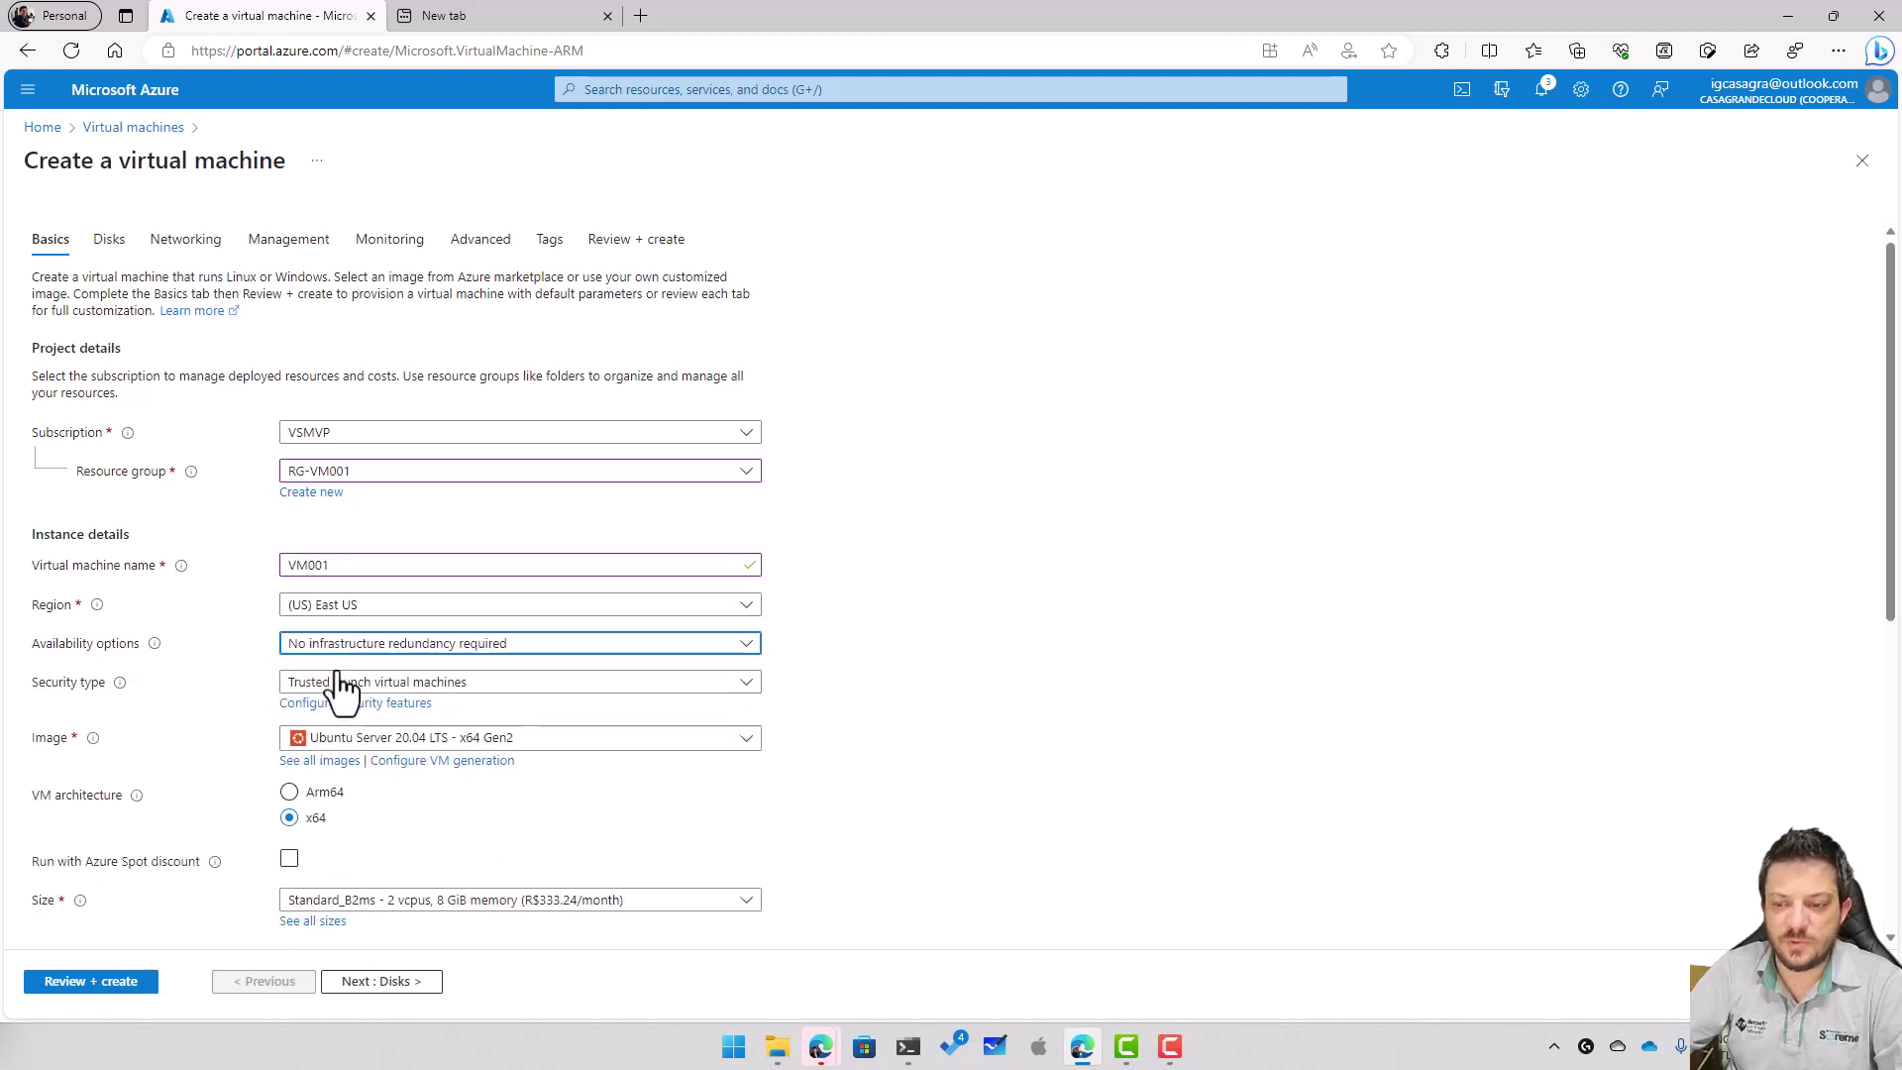
click(349, 686)
click(356, 715)
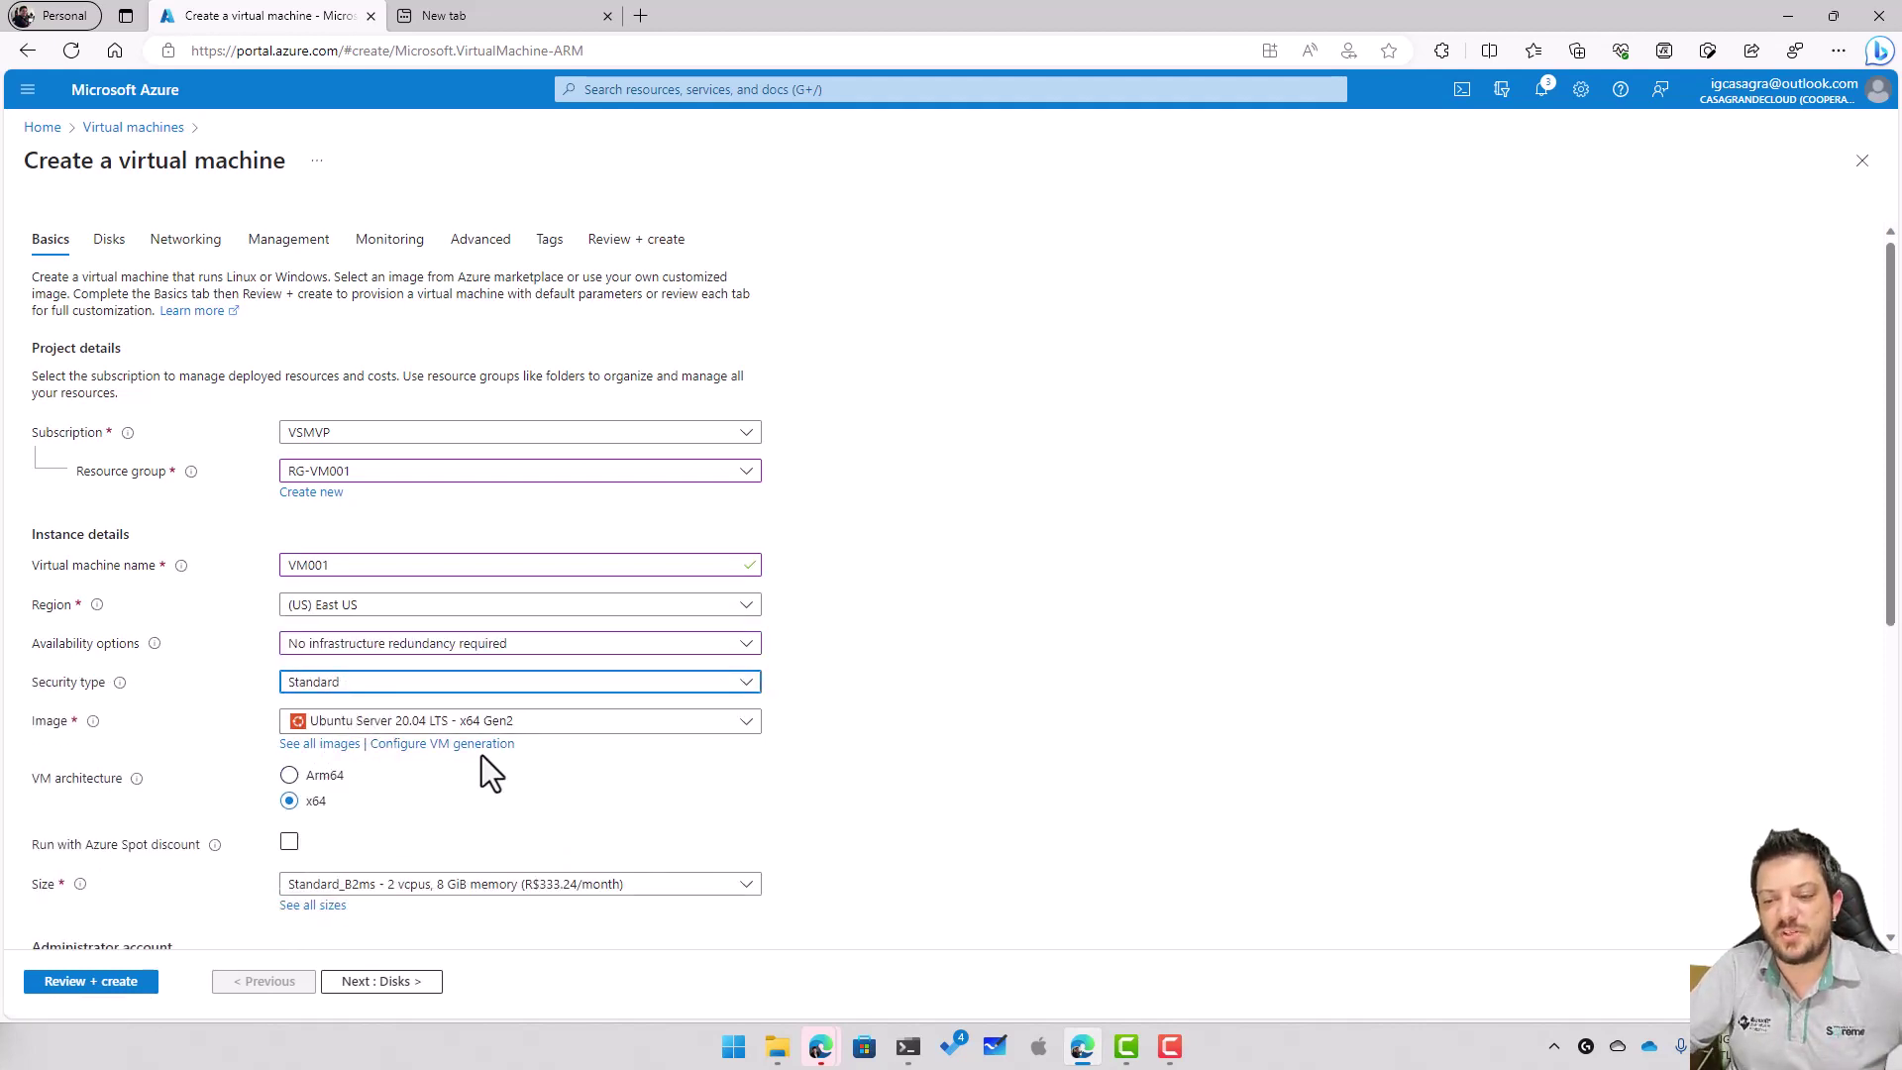
Step: Set the administrator account's username to cooperati, keeping SSH public key authentication
scroll(442, 772, down, 3)
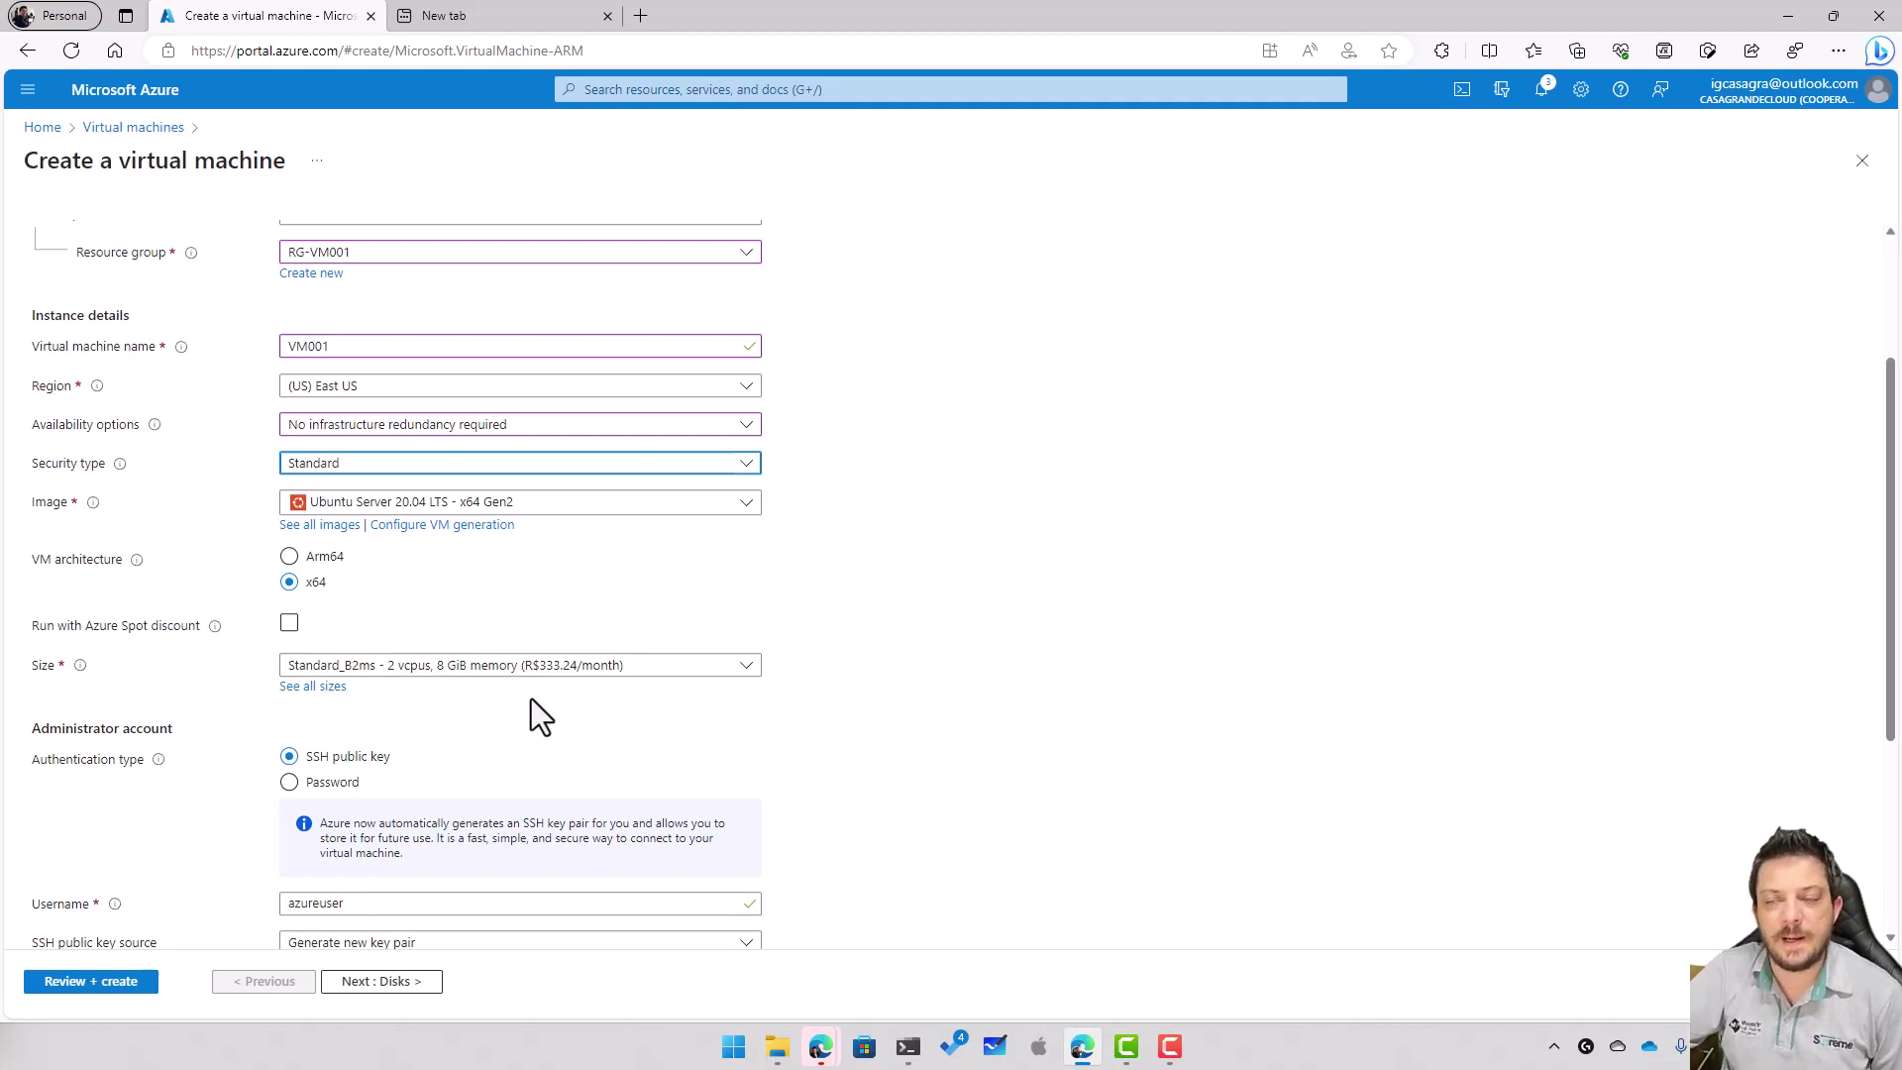
scroll(530, 698, down, 2)
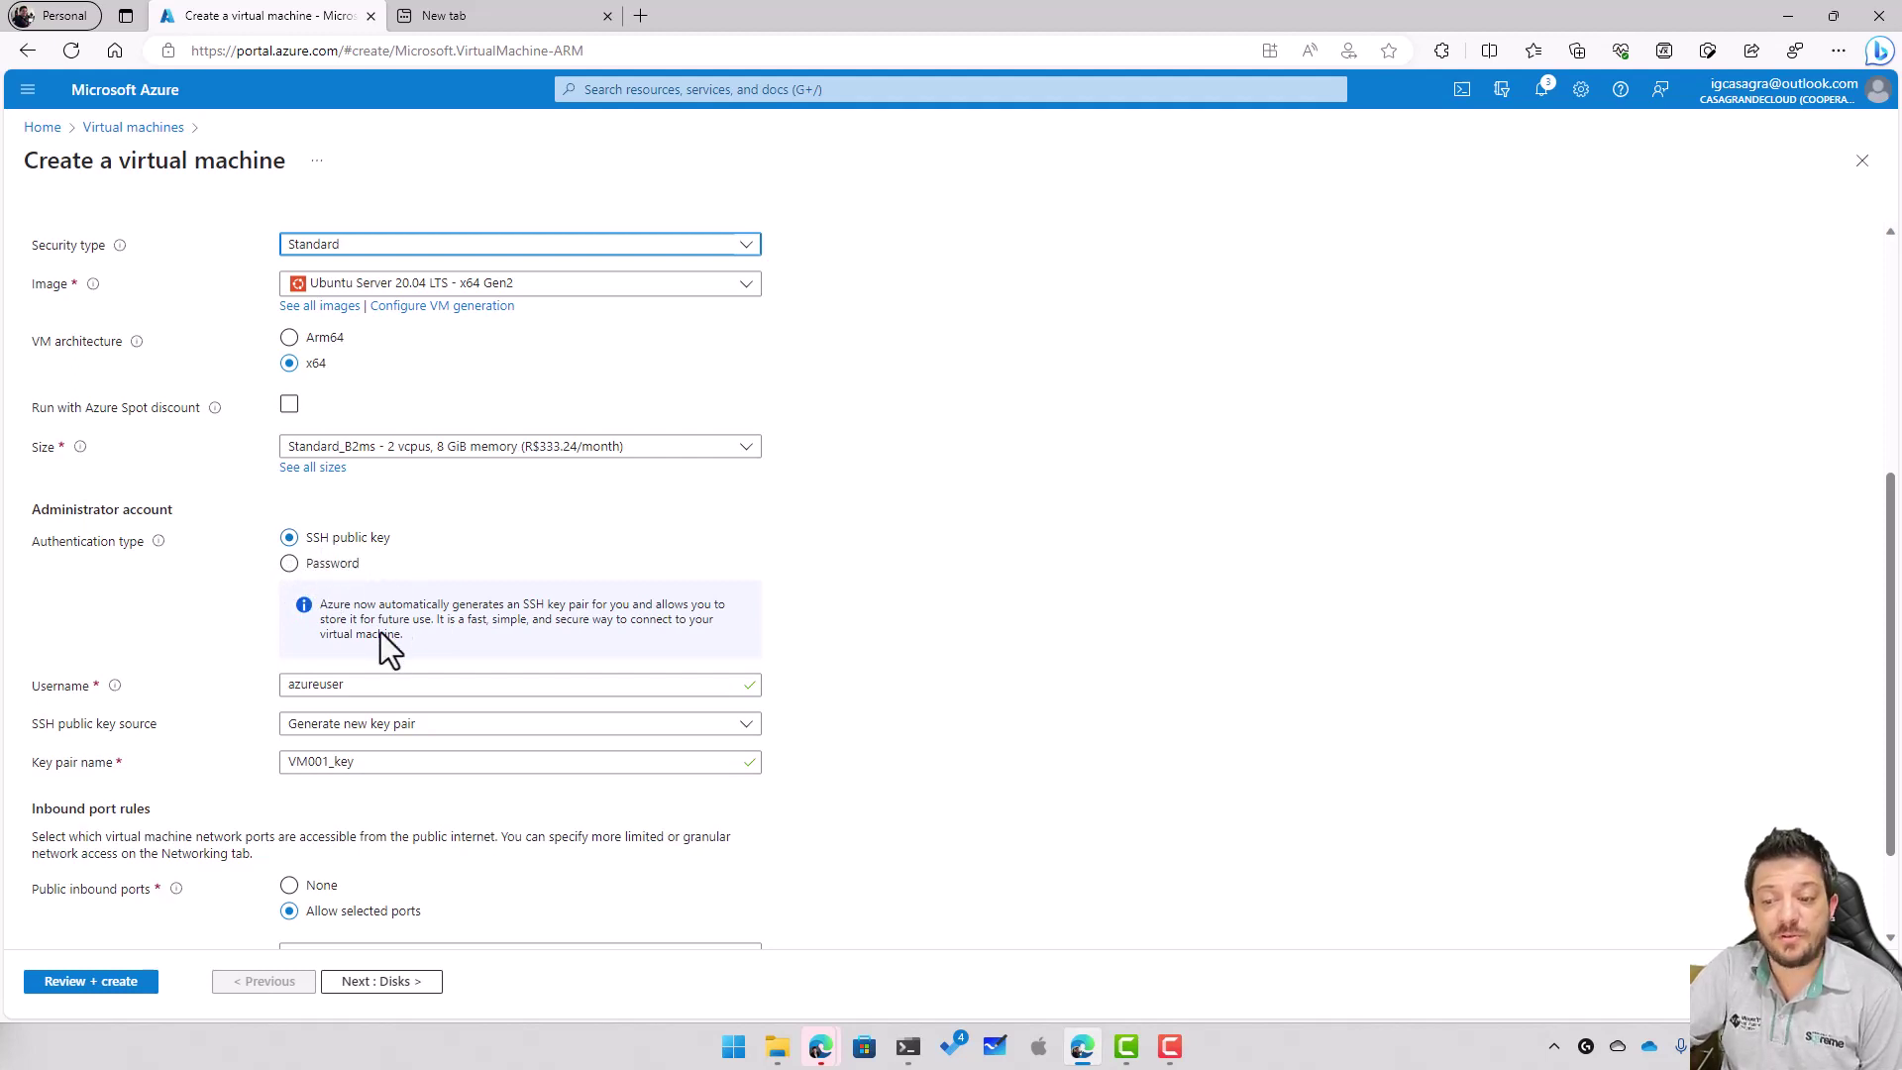
drag(374, 688, 260, 688)
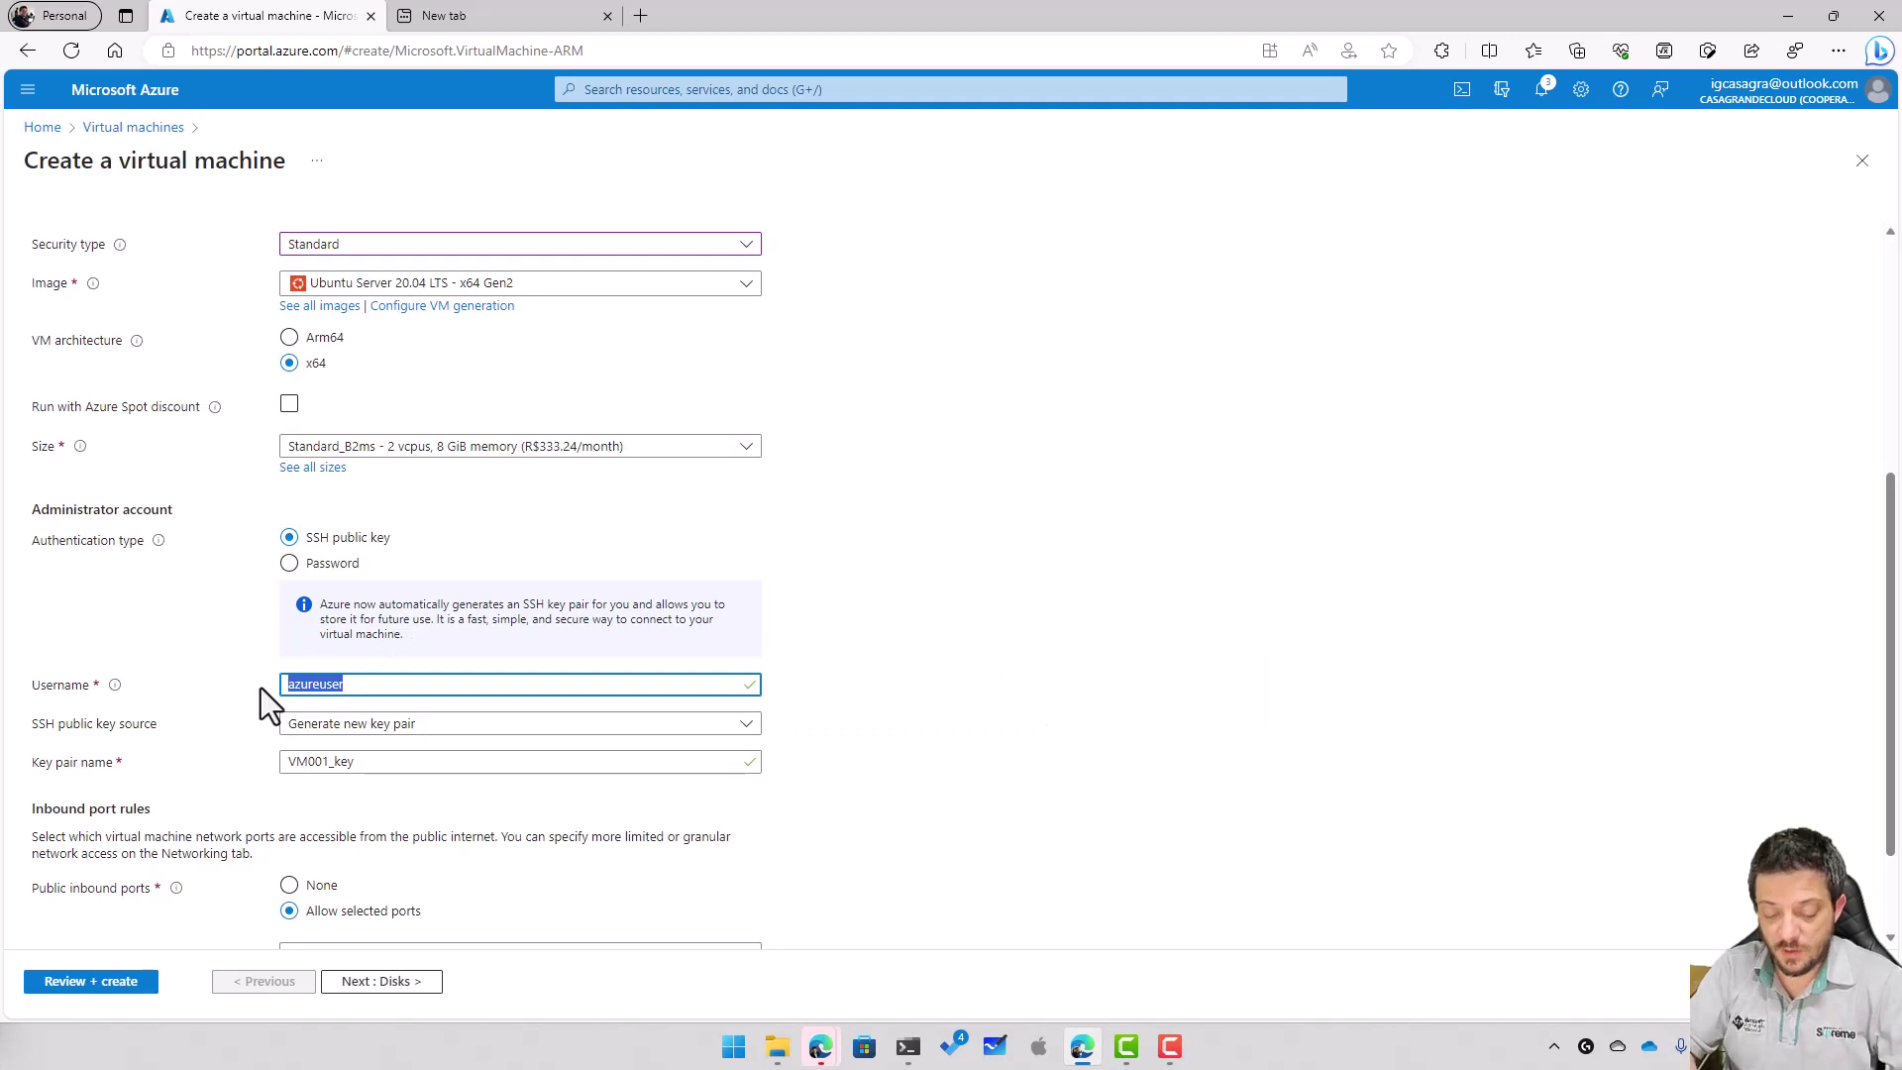
text(cooperati)
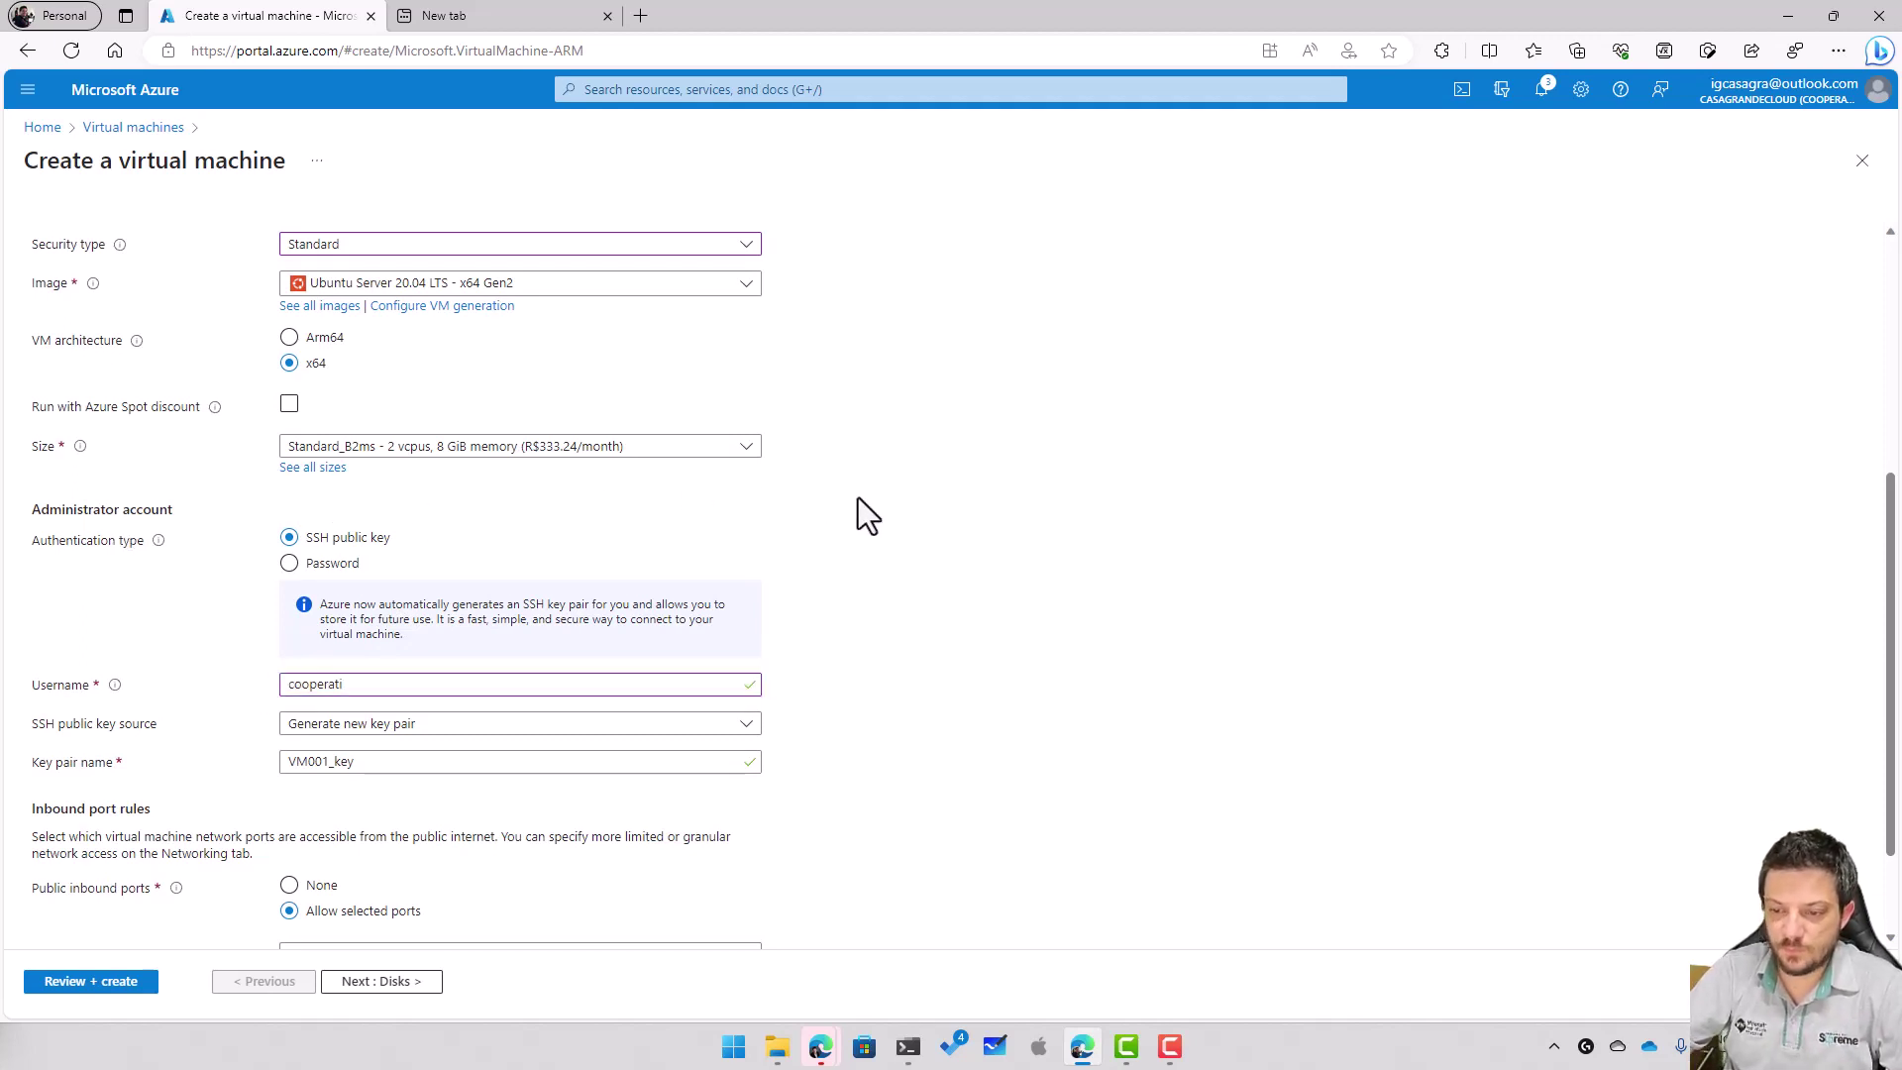
Step: Proceed to the disk settings, ignore the deployment recommendations, and set the OS disk type to Standard SSD (locally-redundant storage)
scroll(858, 498, down, 1)
click(398, 984)
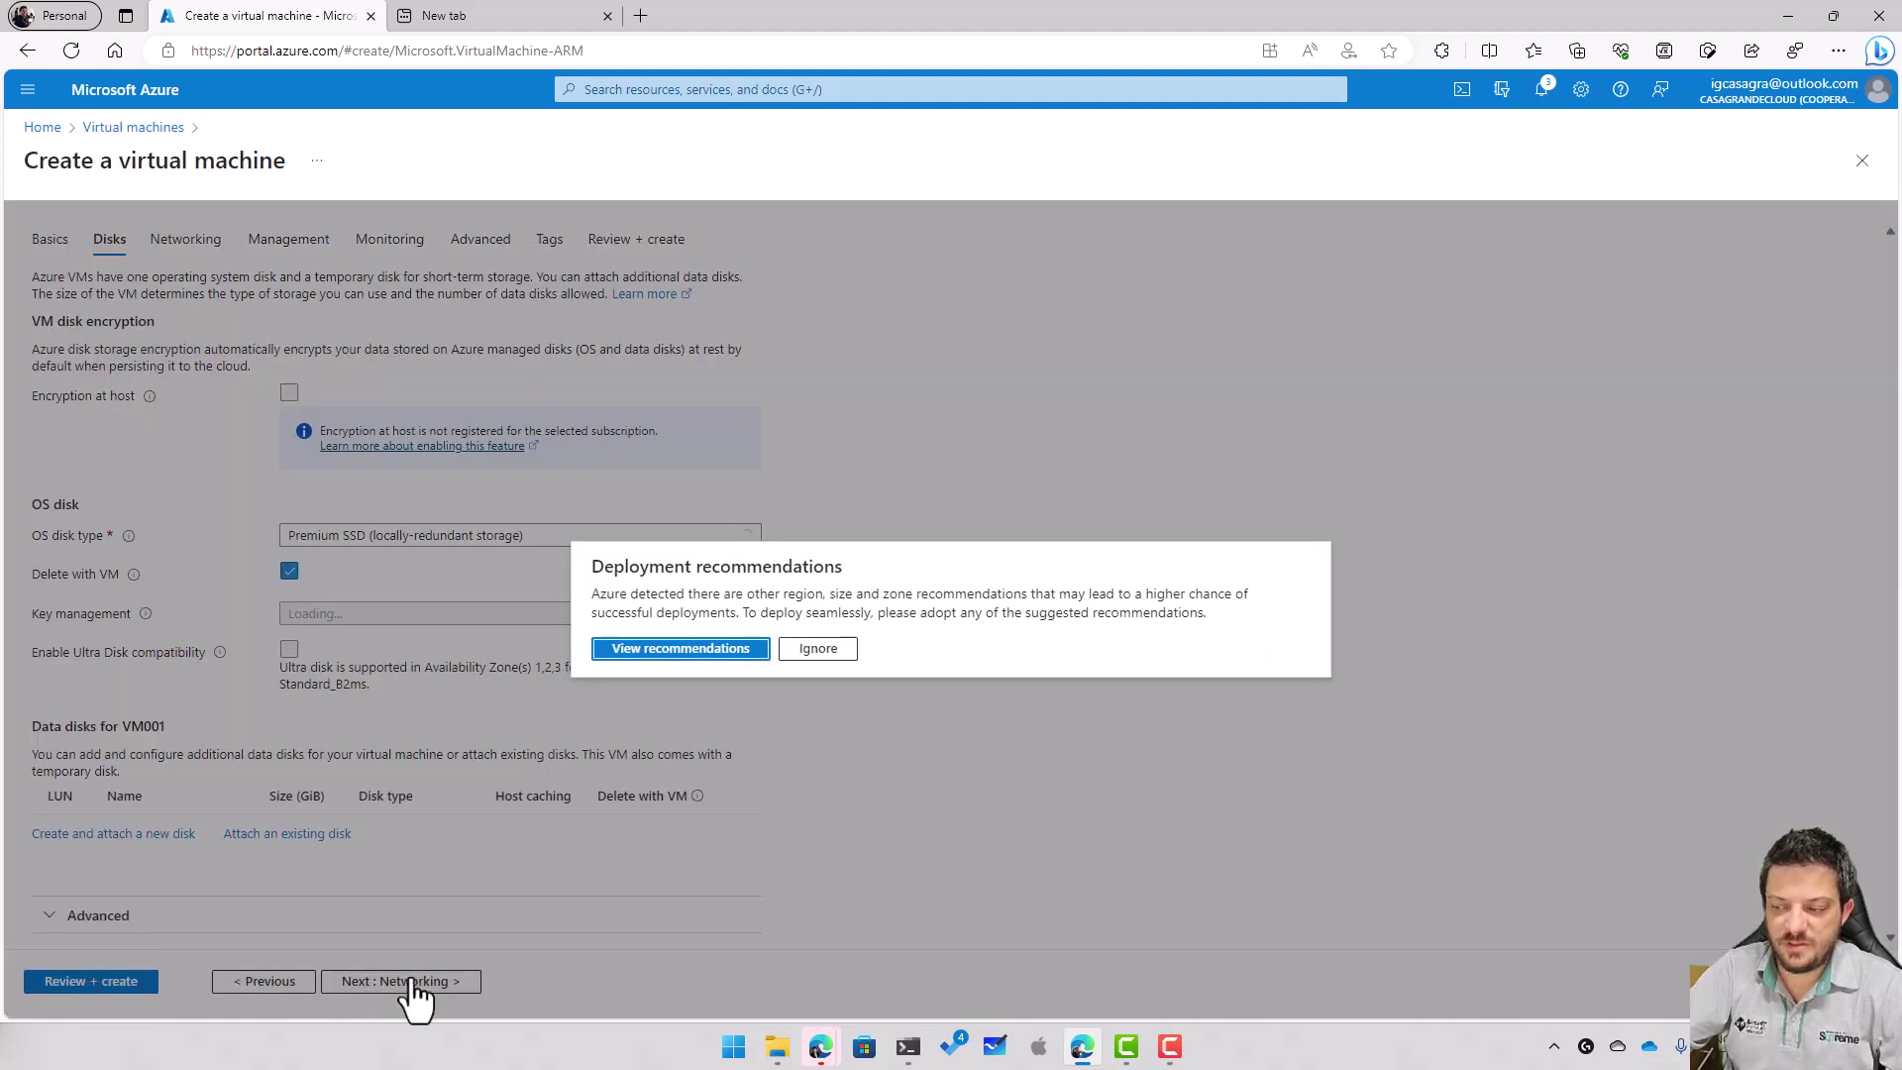
click(817, 648)
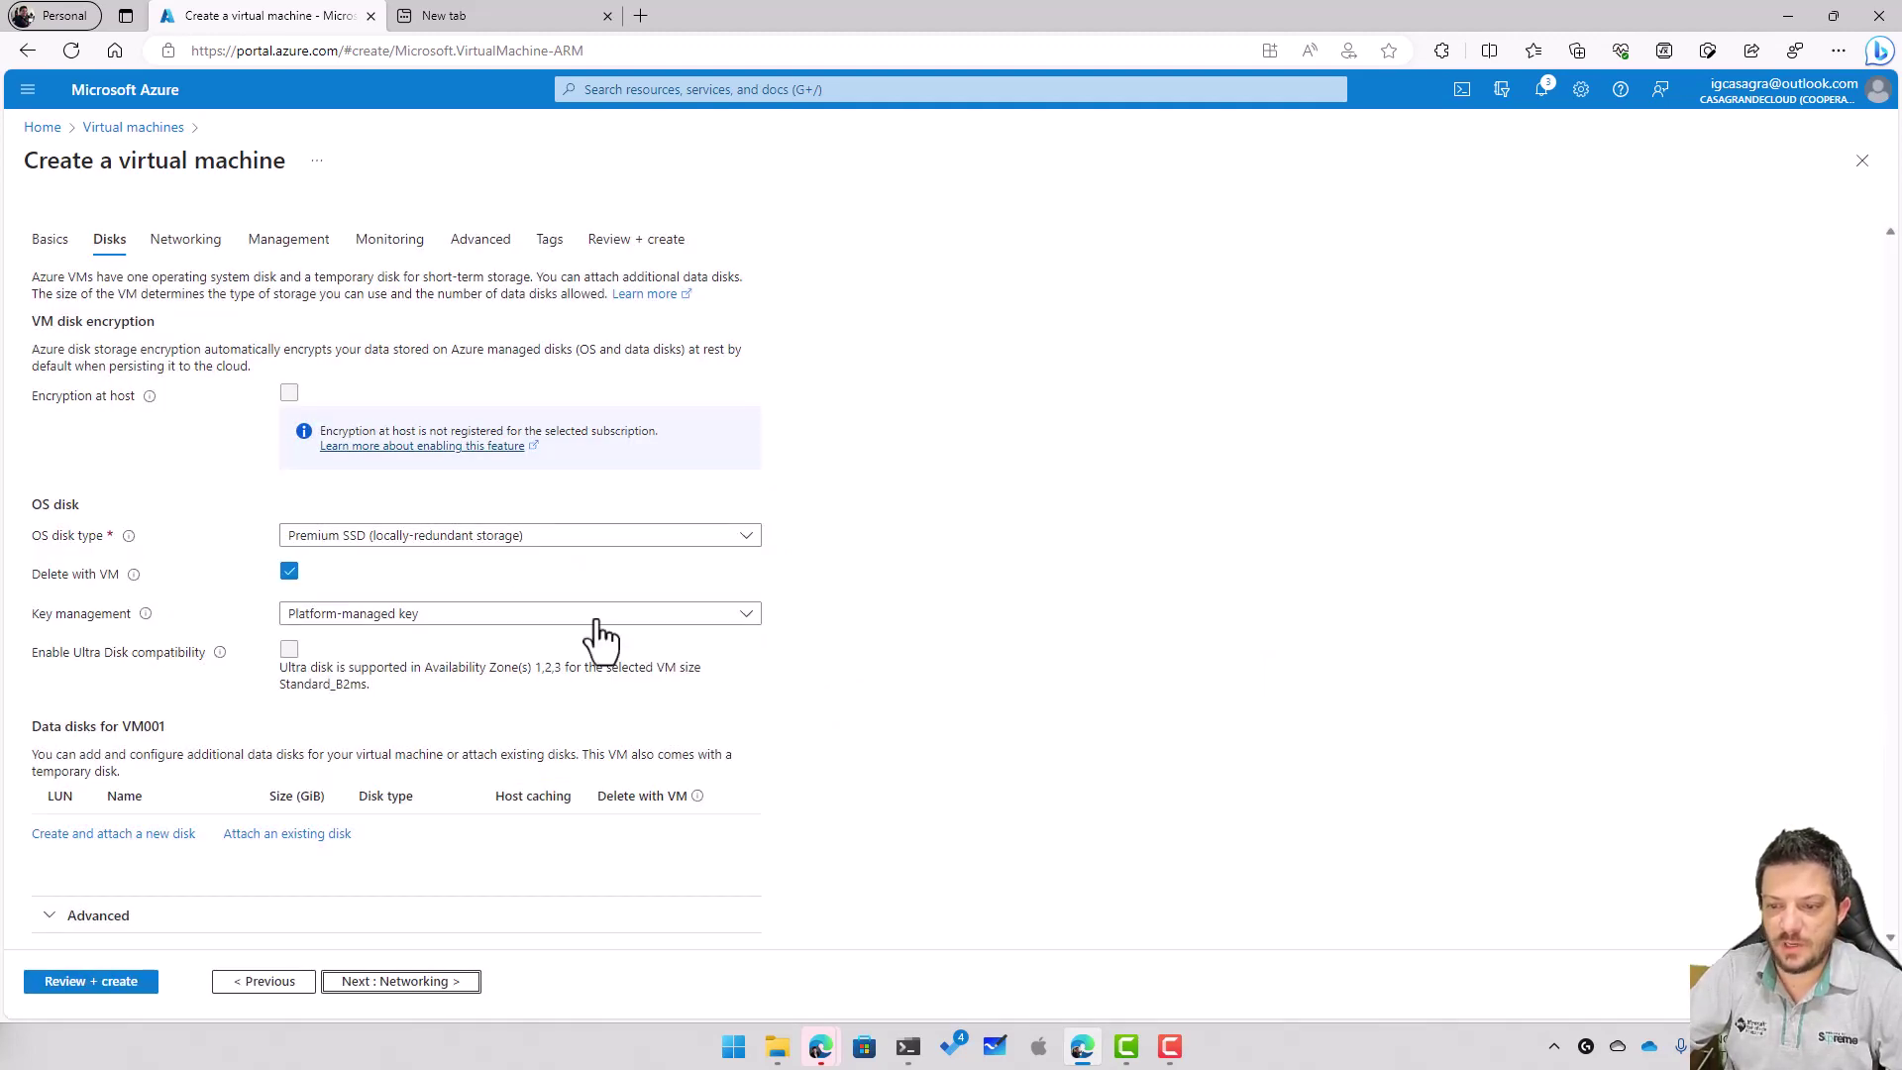
click(467, 536)
click(357, 657)
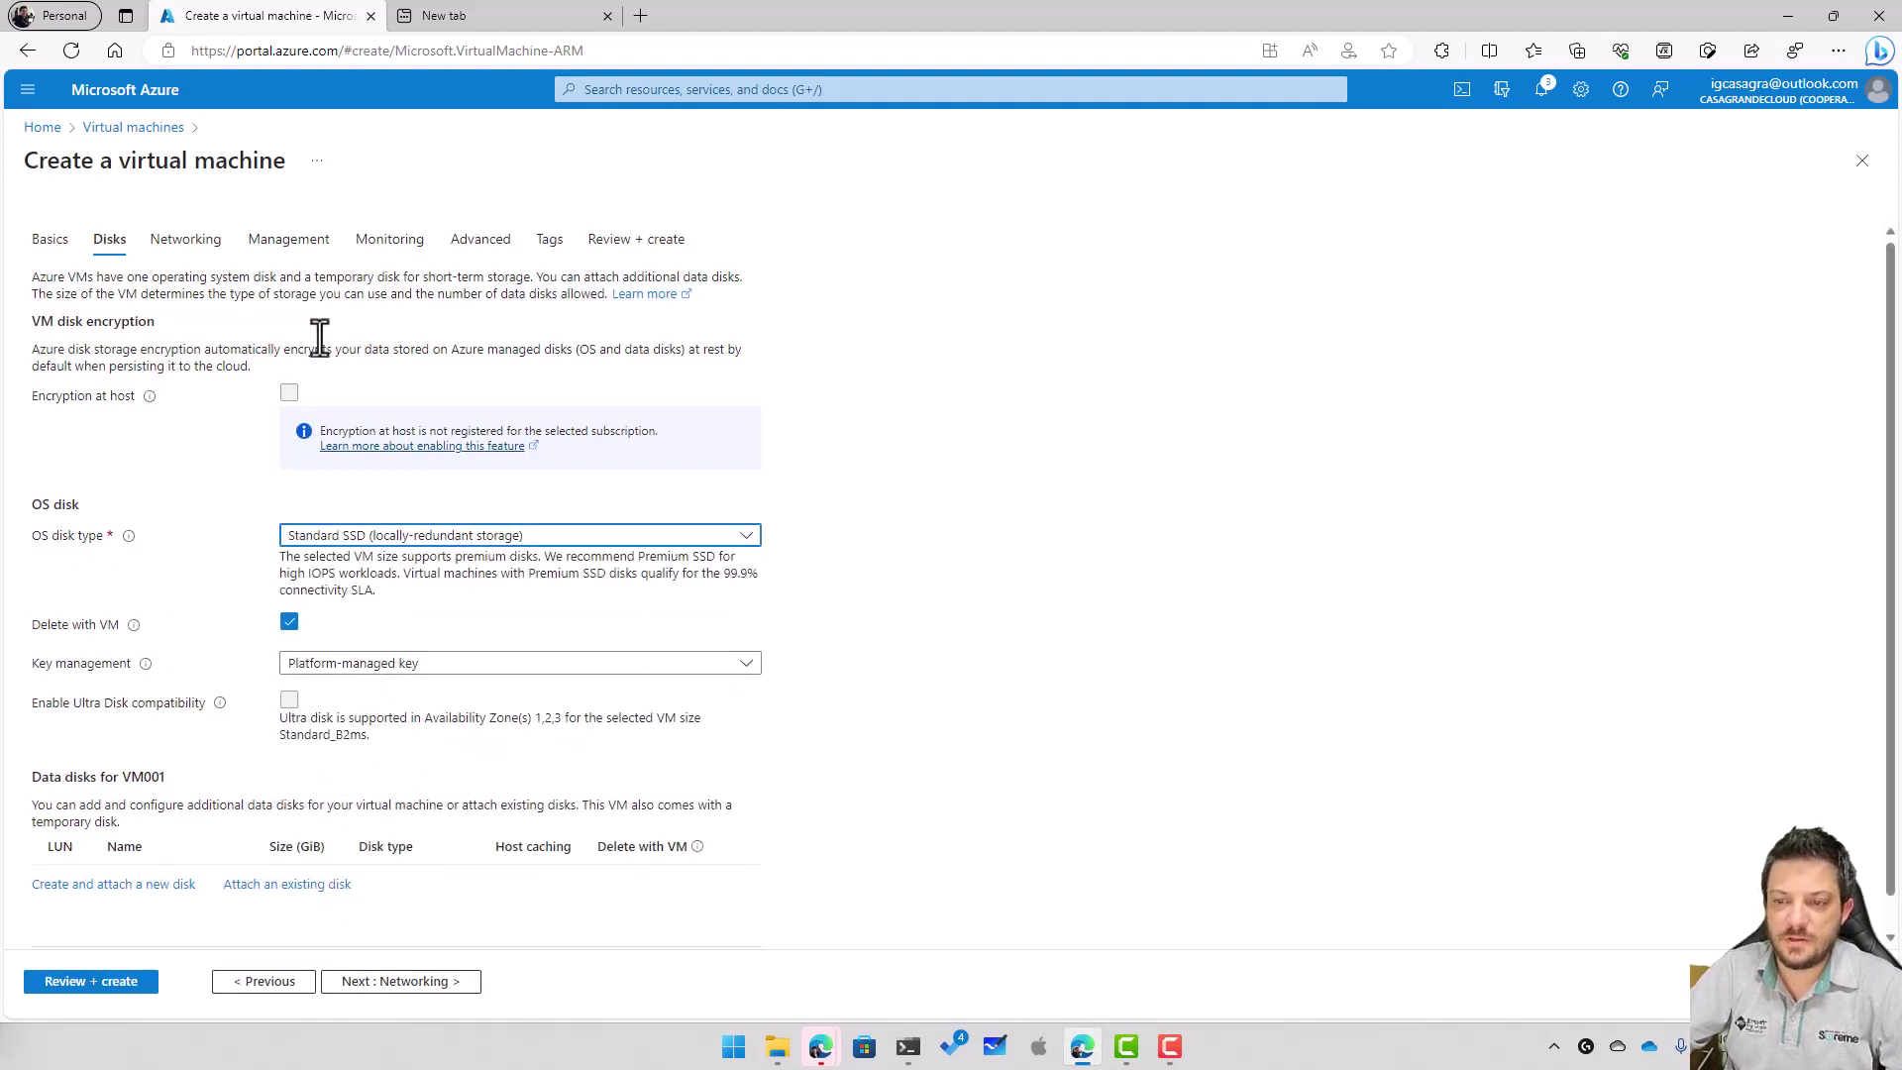
Step: Keep the default networking settings and disable both auto-shutdown and boot diagnostics for the virtual machine
click(446, 986)
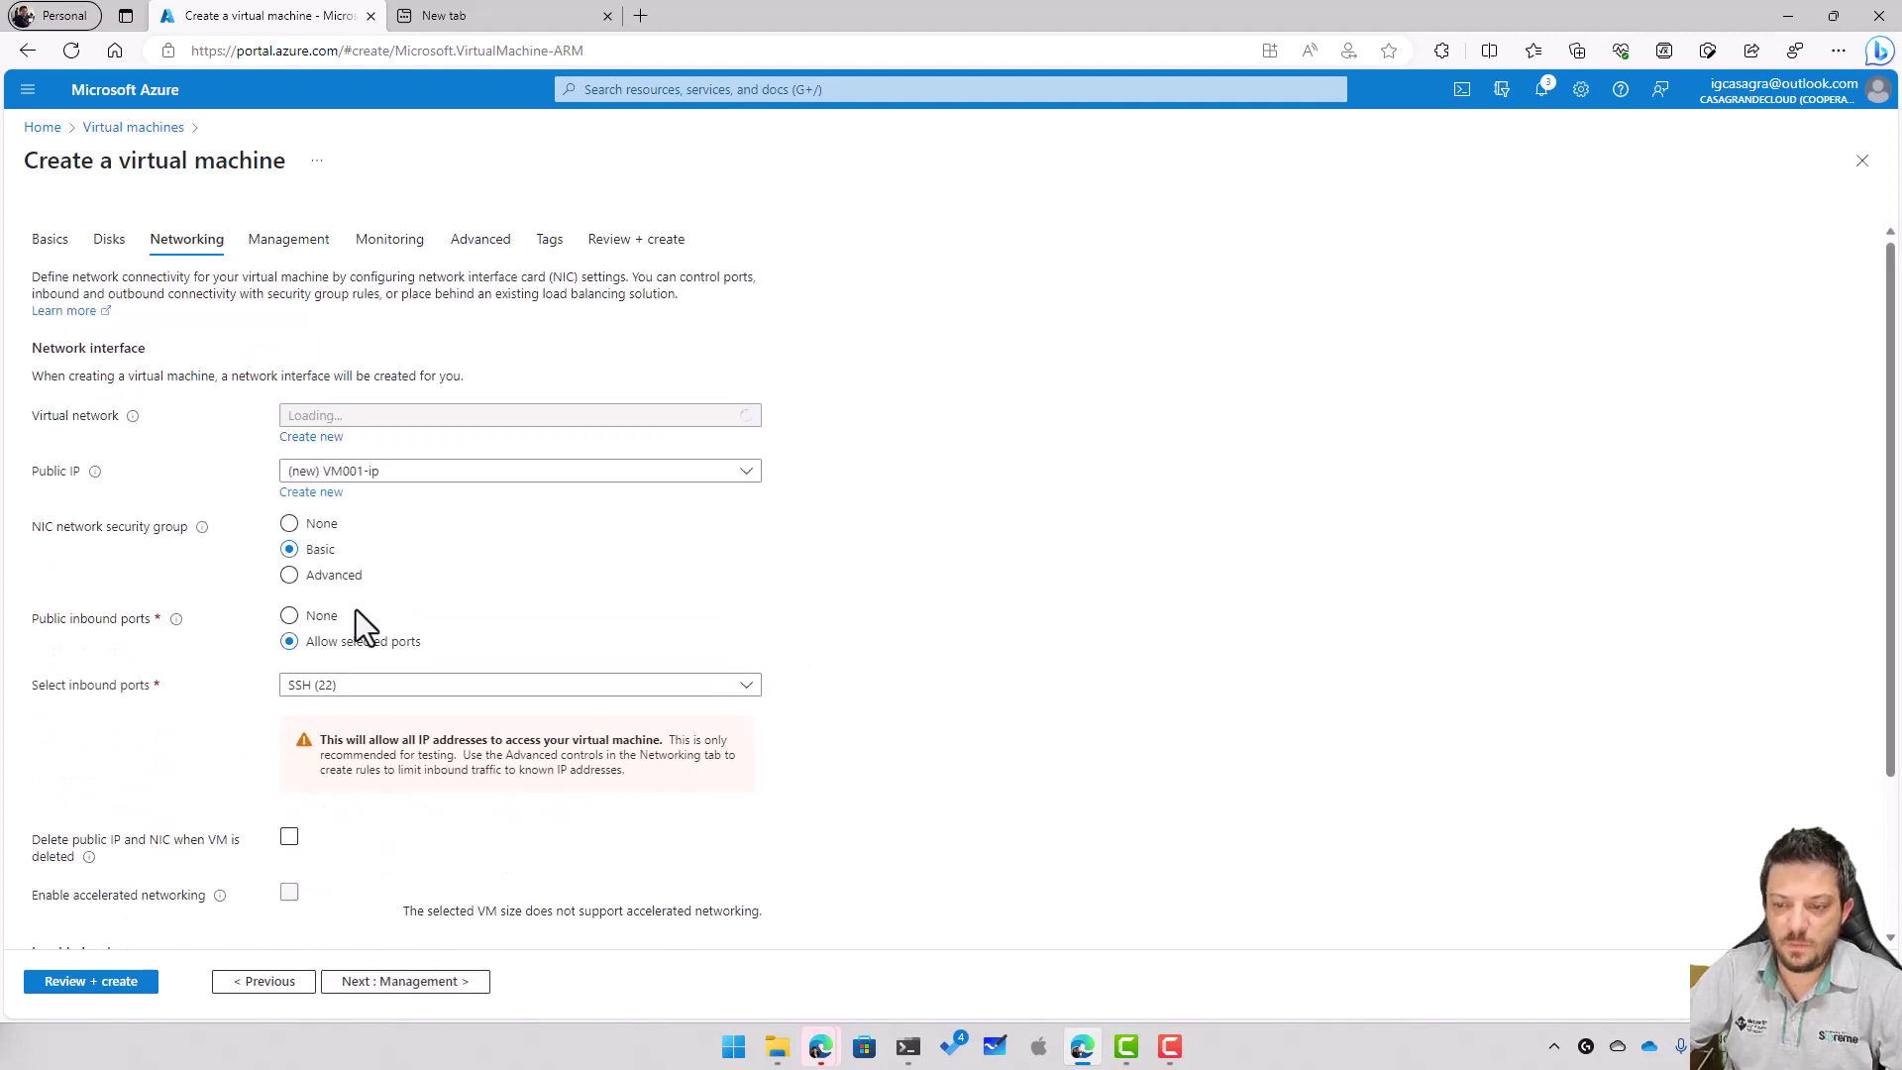
click(406, 982)
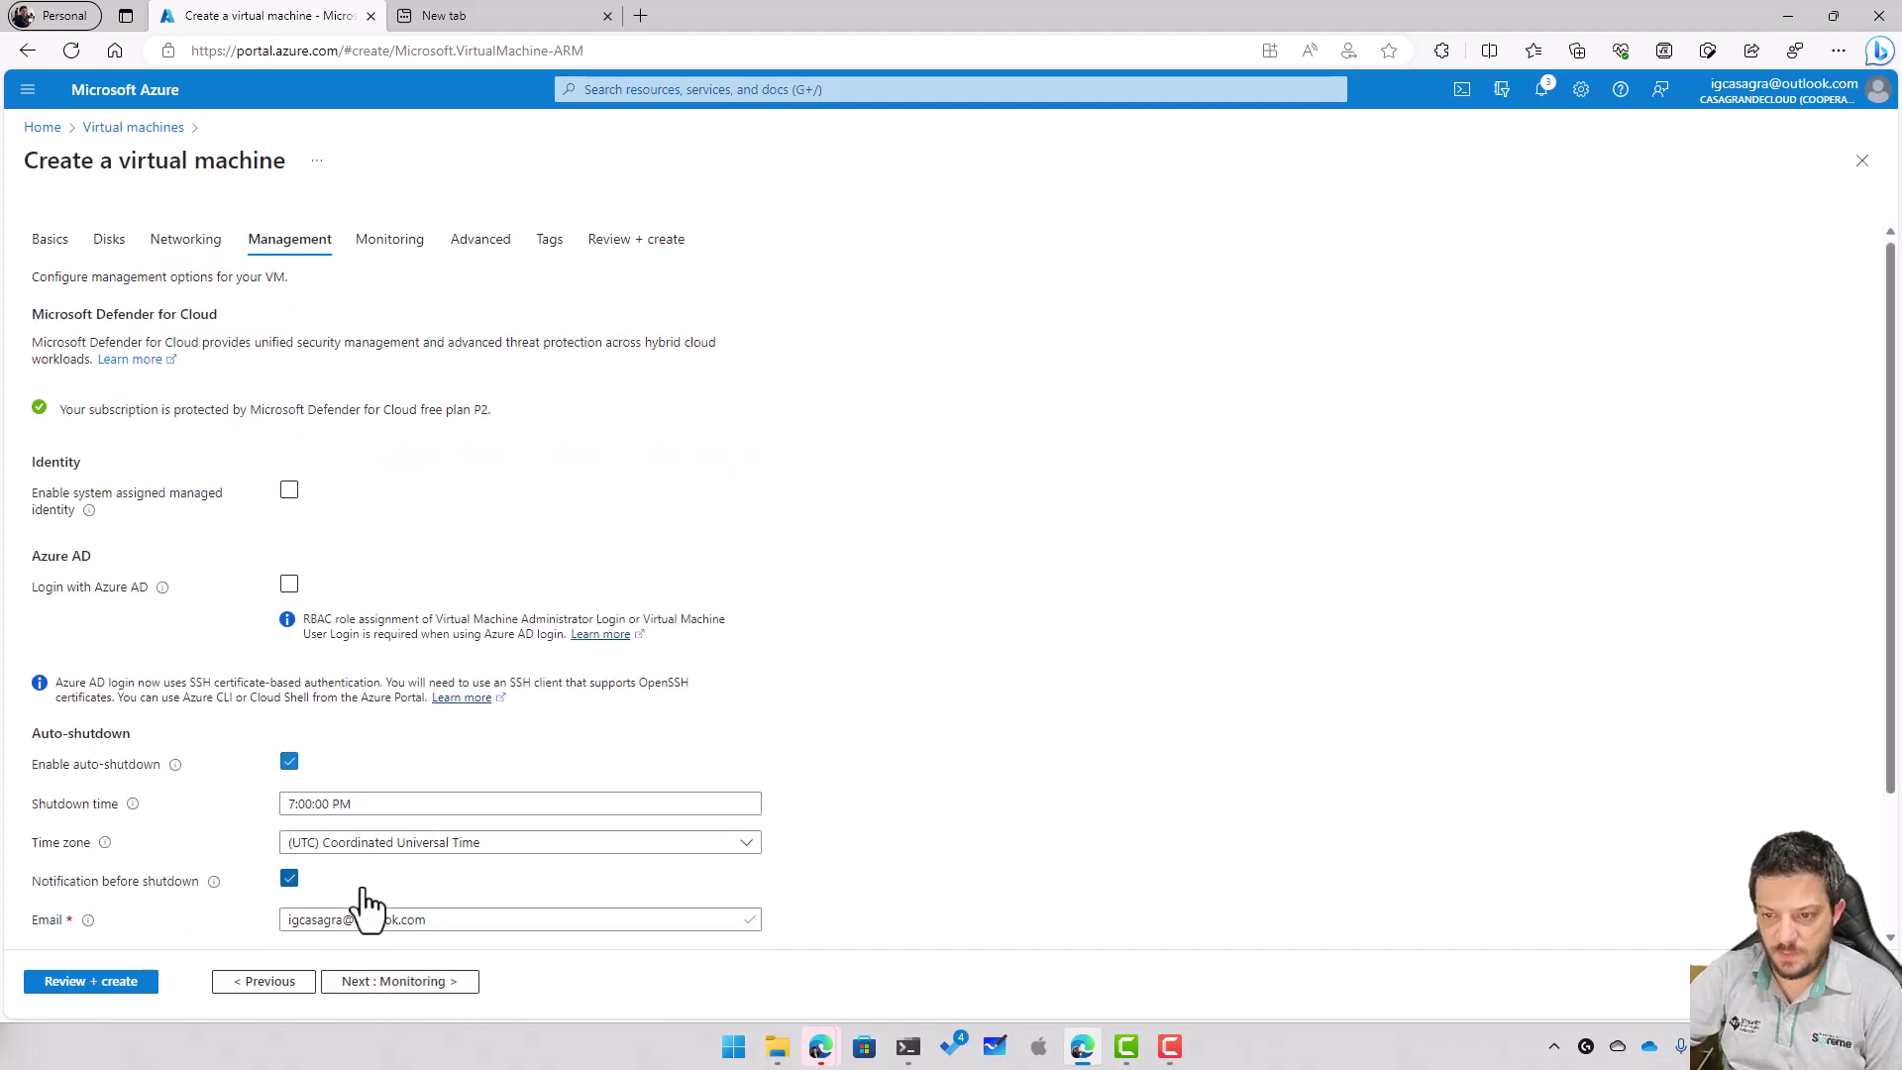
click(288, 762)
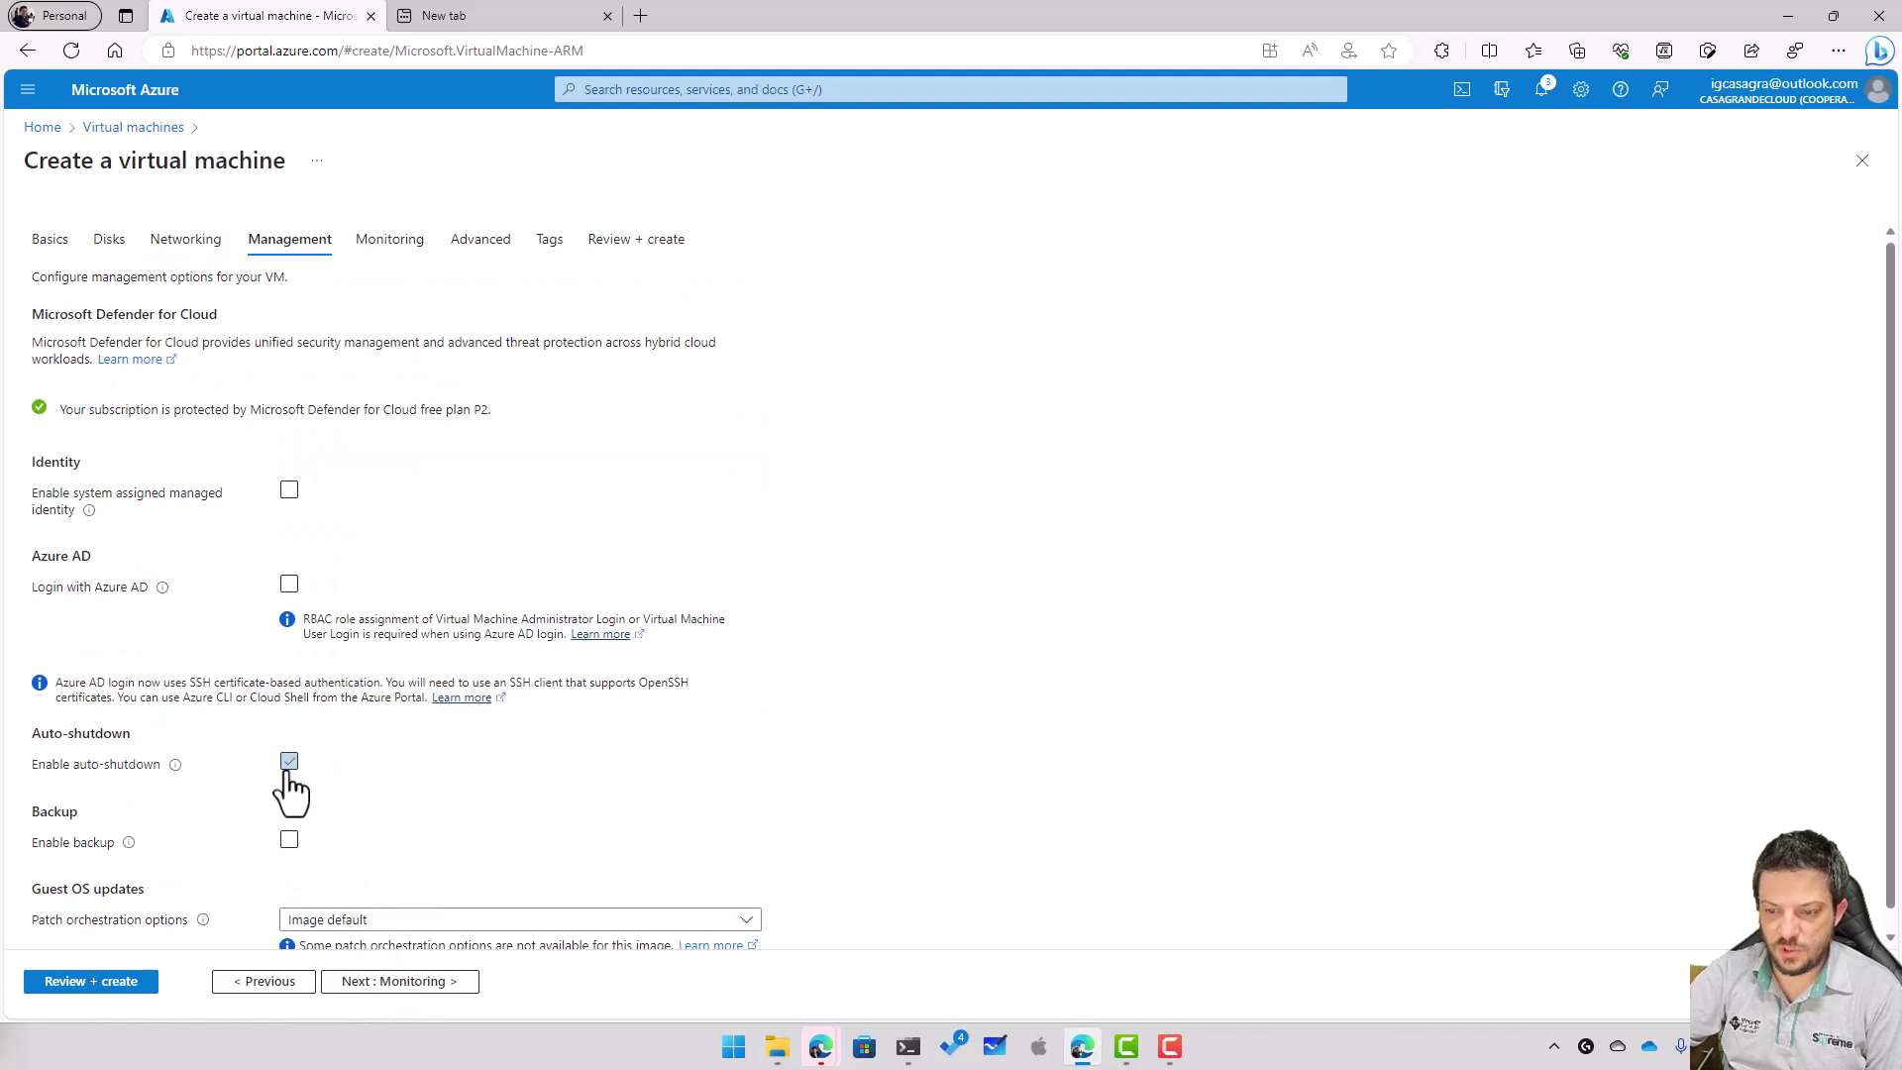
click(393, 979)
click(290, 471)
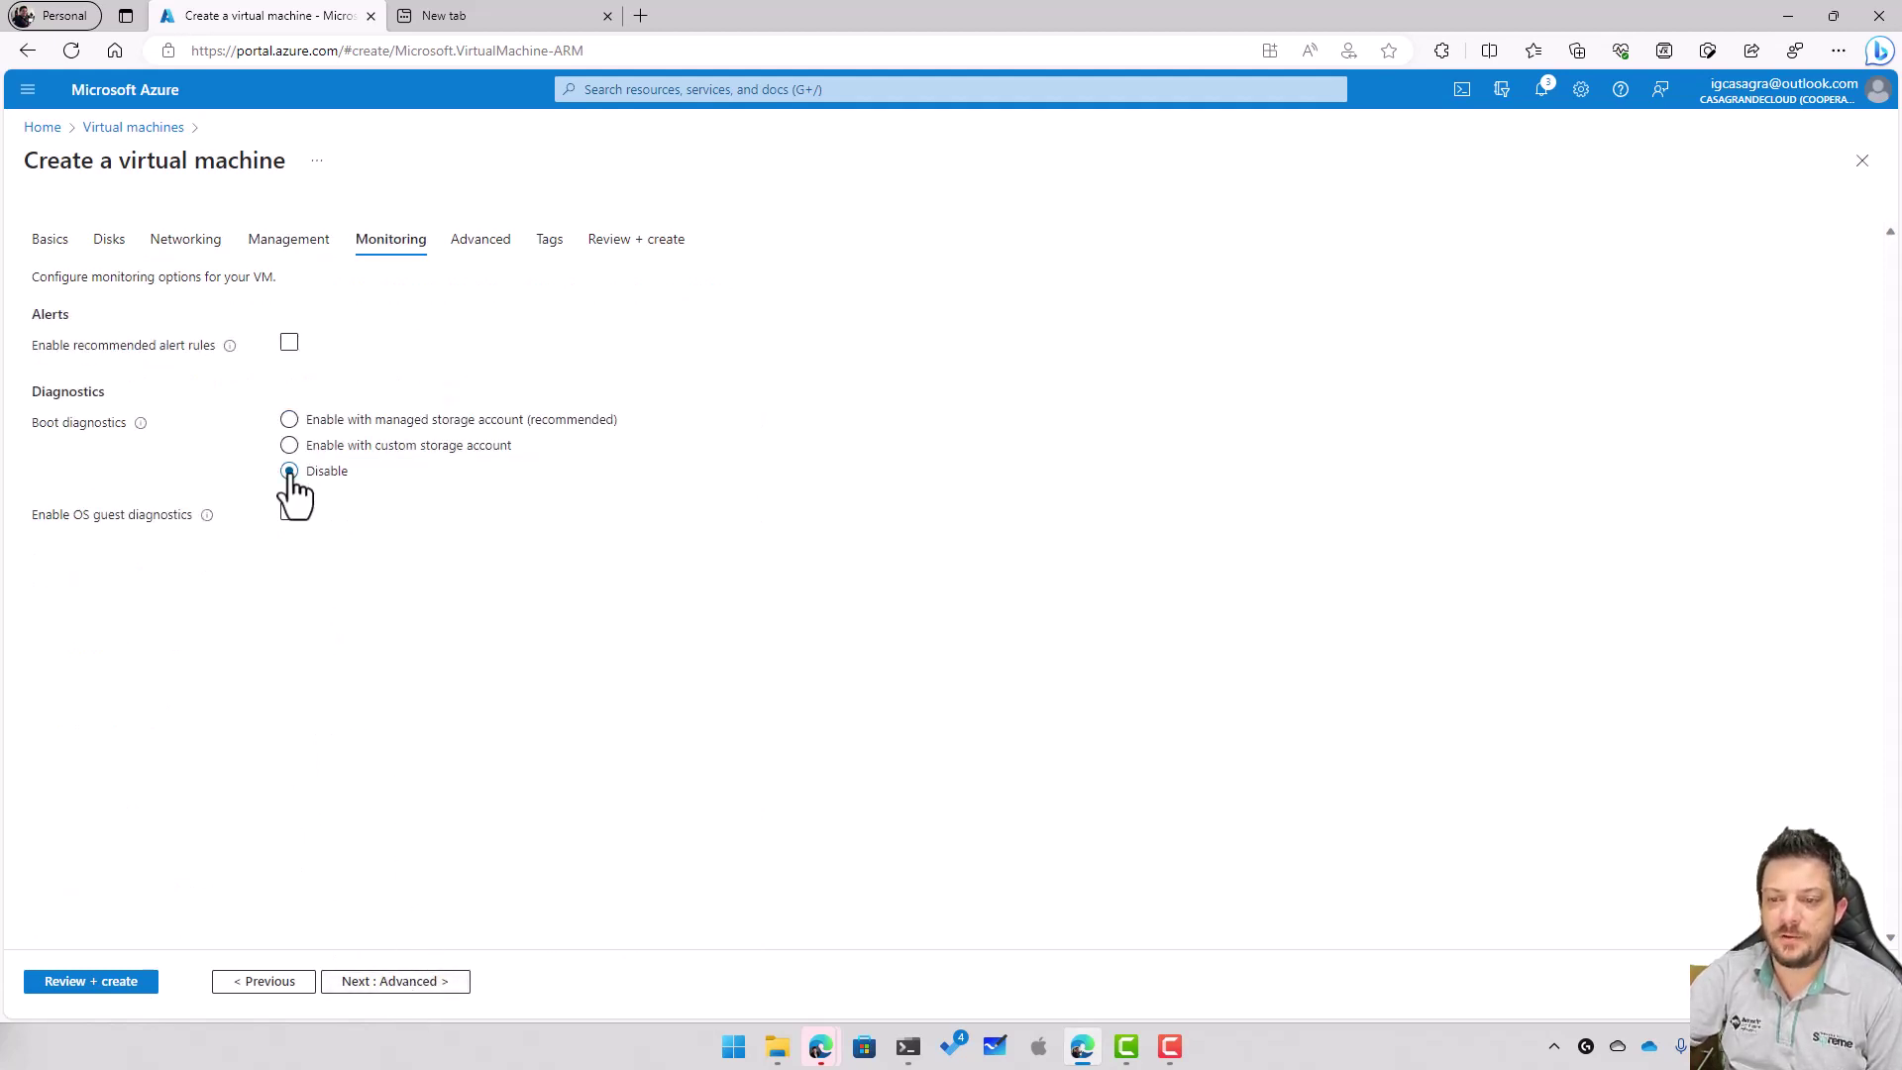
click(359, 982)
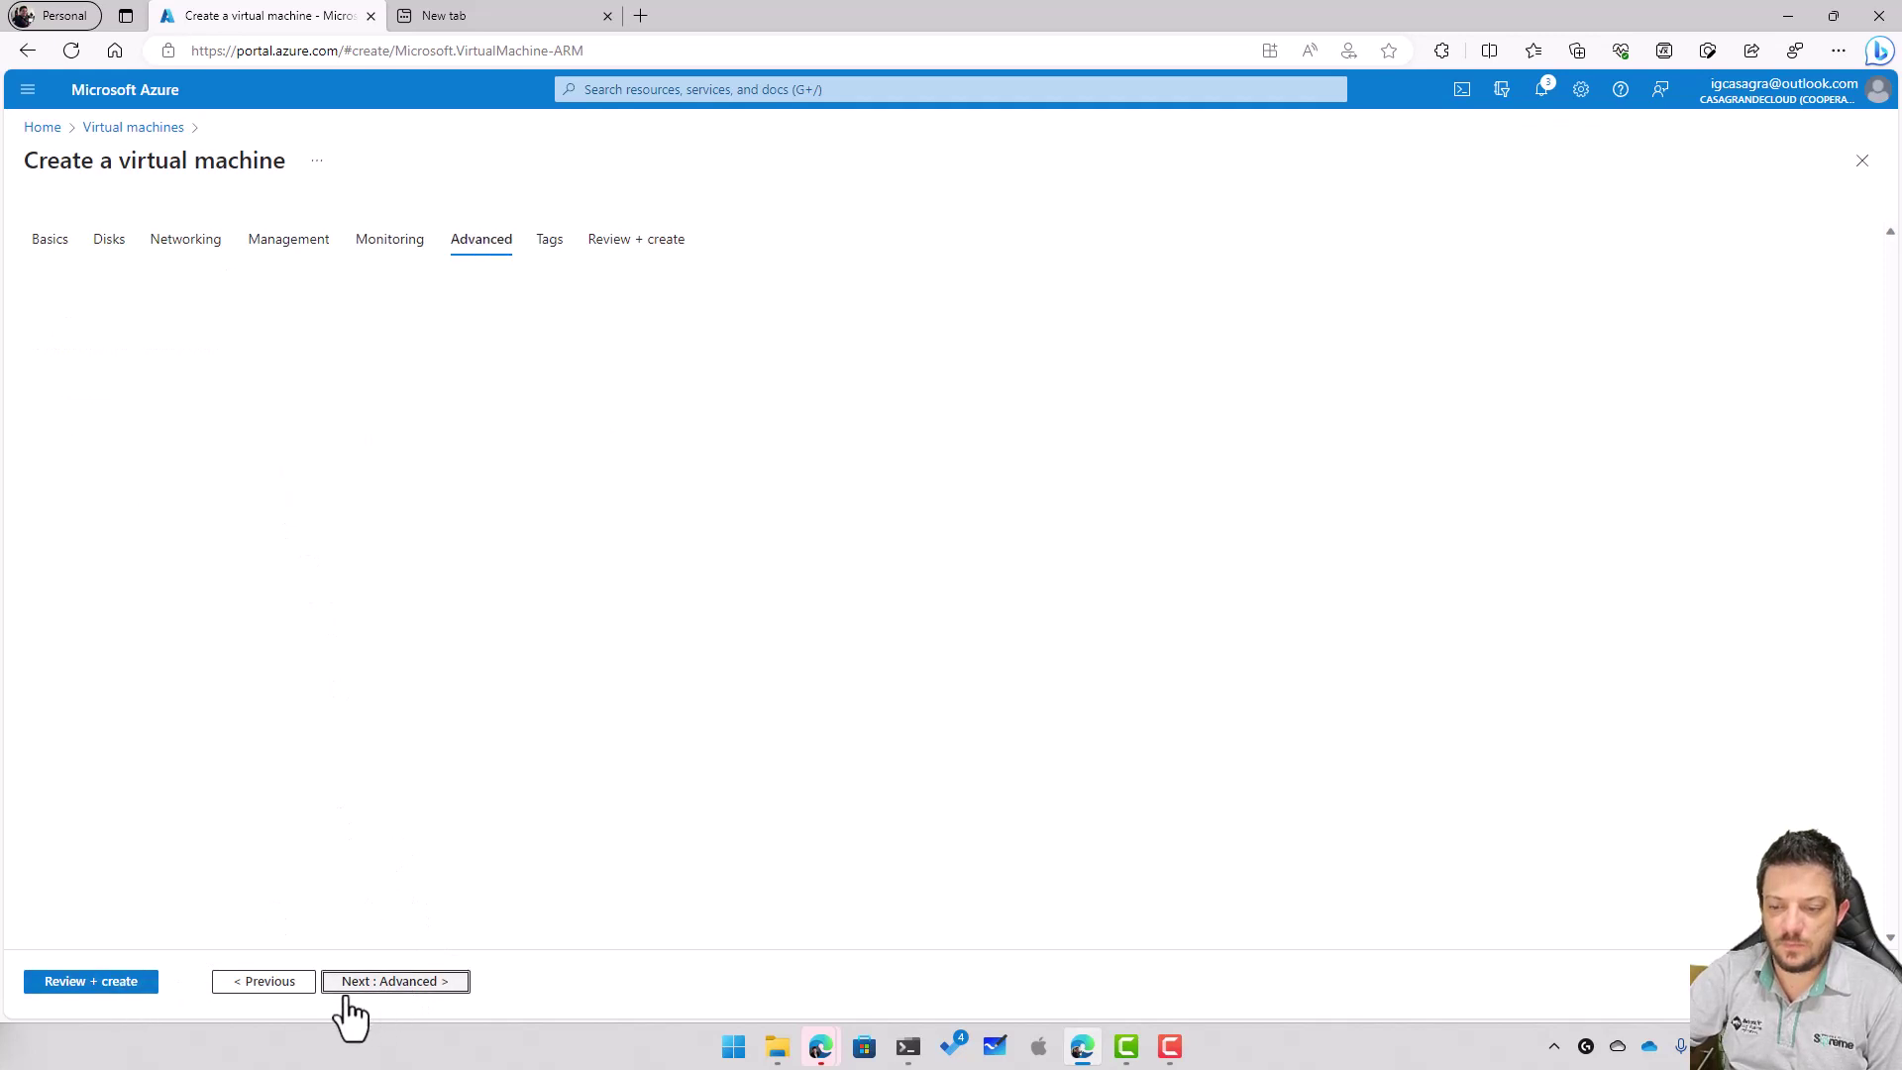
Step: Review and create the virtual machine, downloading the private key of the newly generated SSH key pair
click(111, 991)
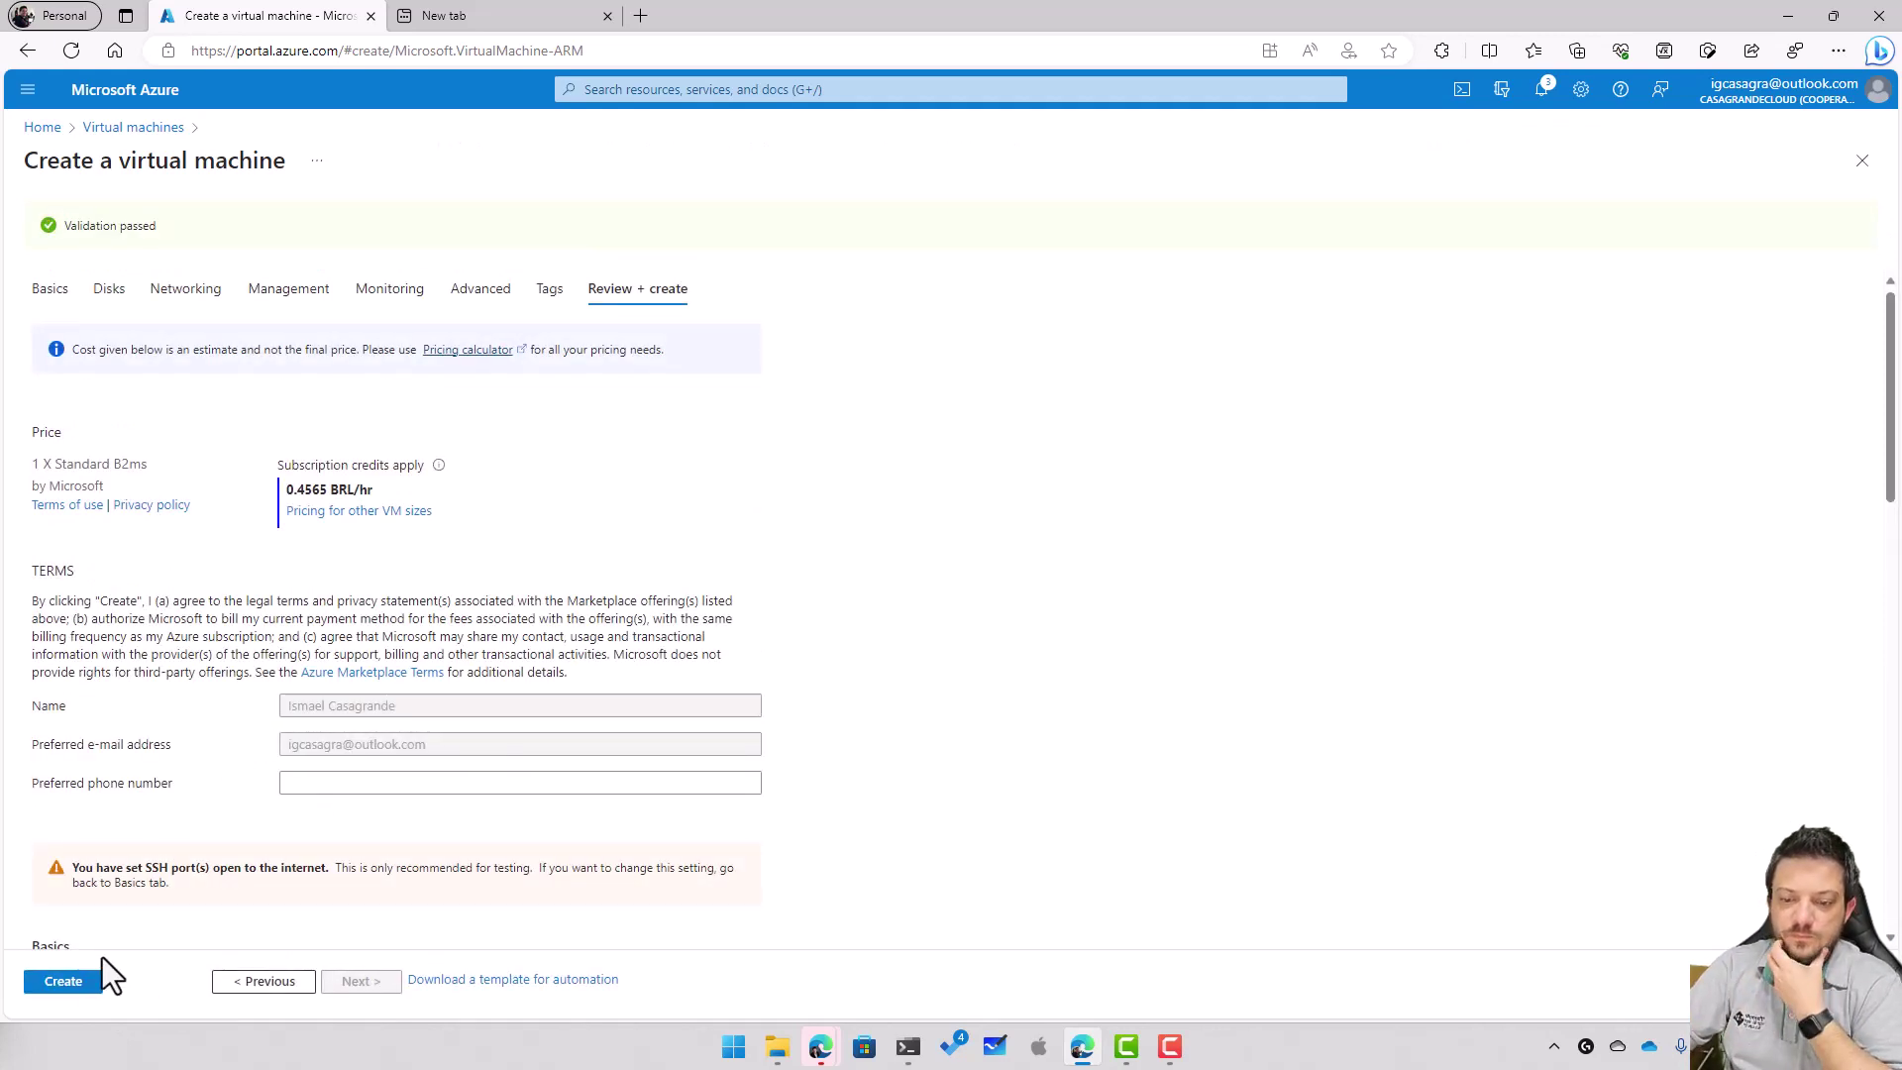
click(87, 982)
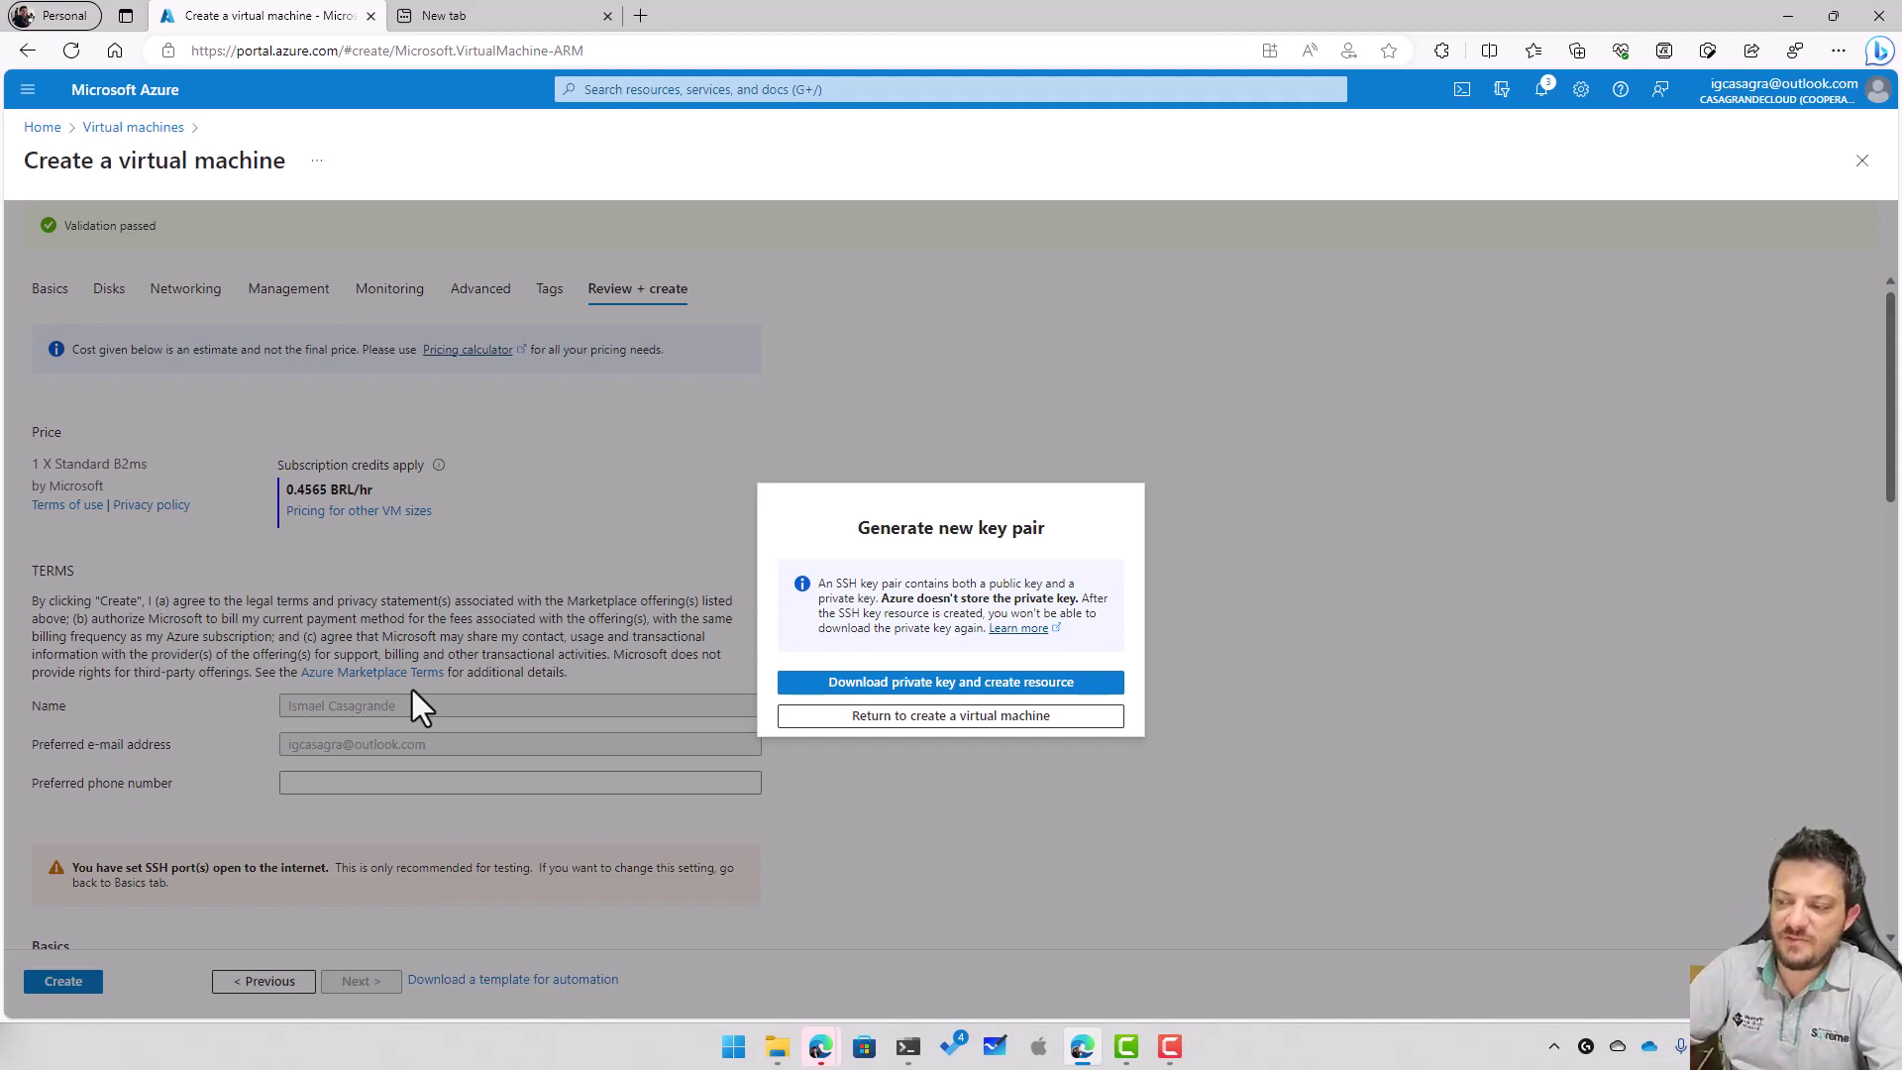
click(982, 684)
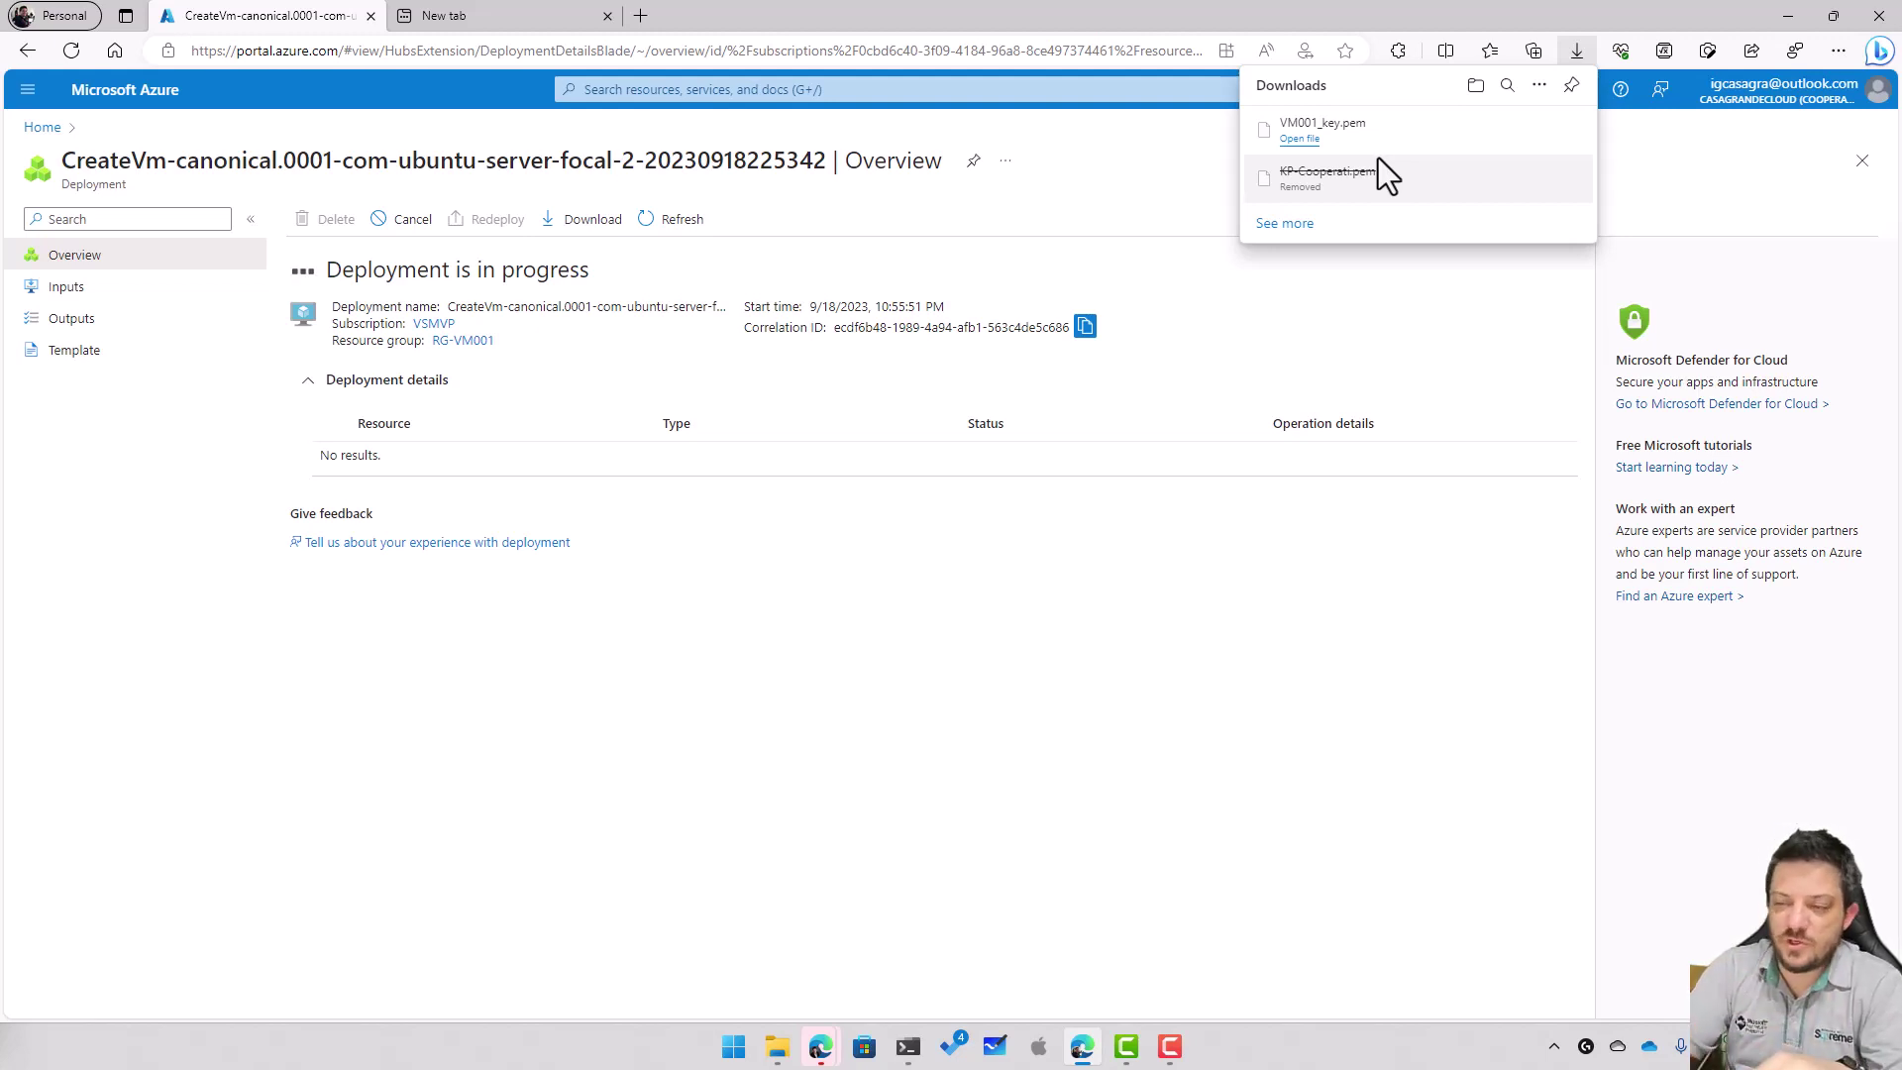
click(1248, 728)
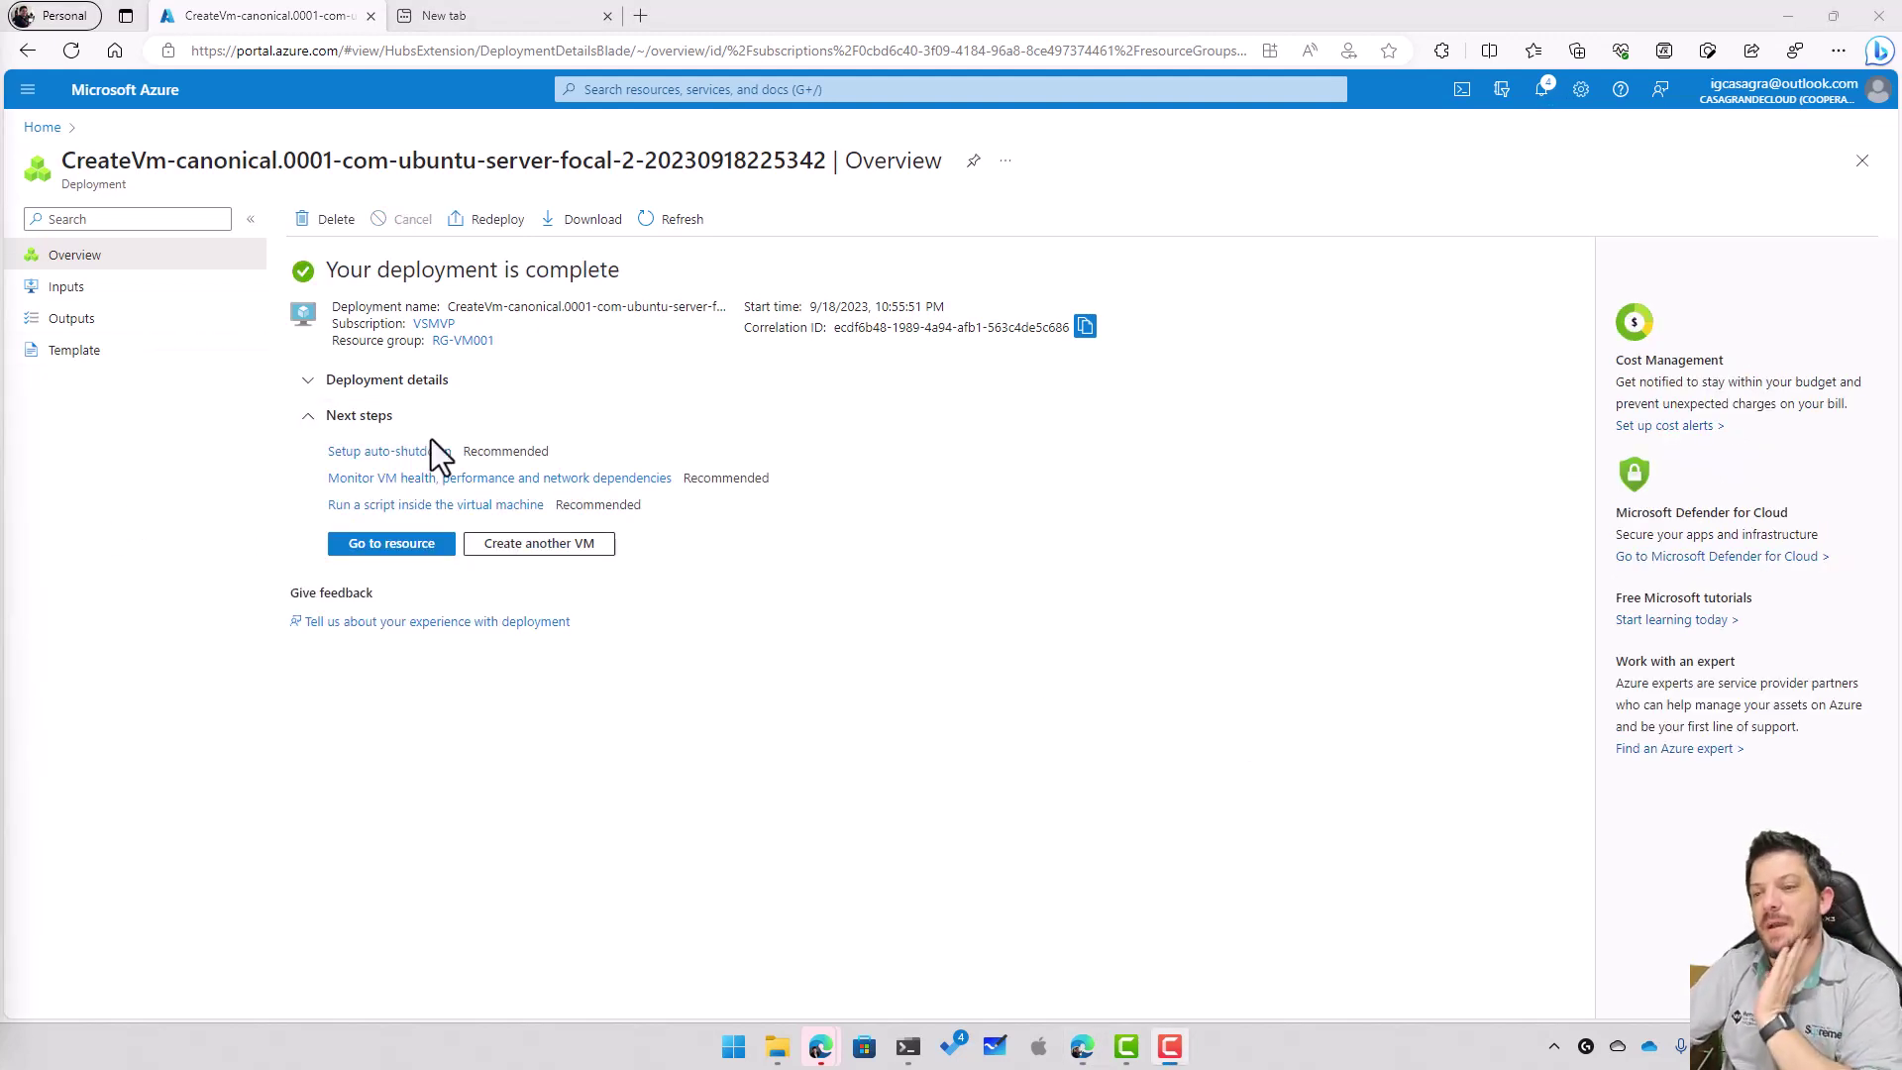
Step: View the deployed virtual machine's overview and the resources contained in the RG-VM001 resource group
click(391, 550)
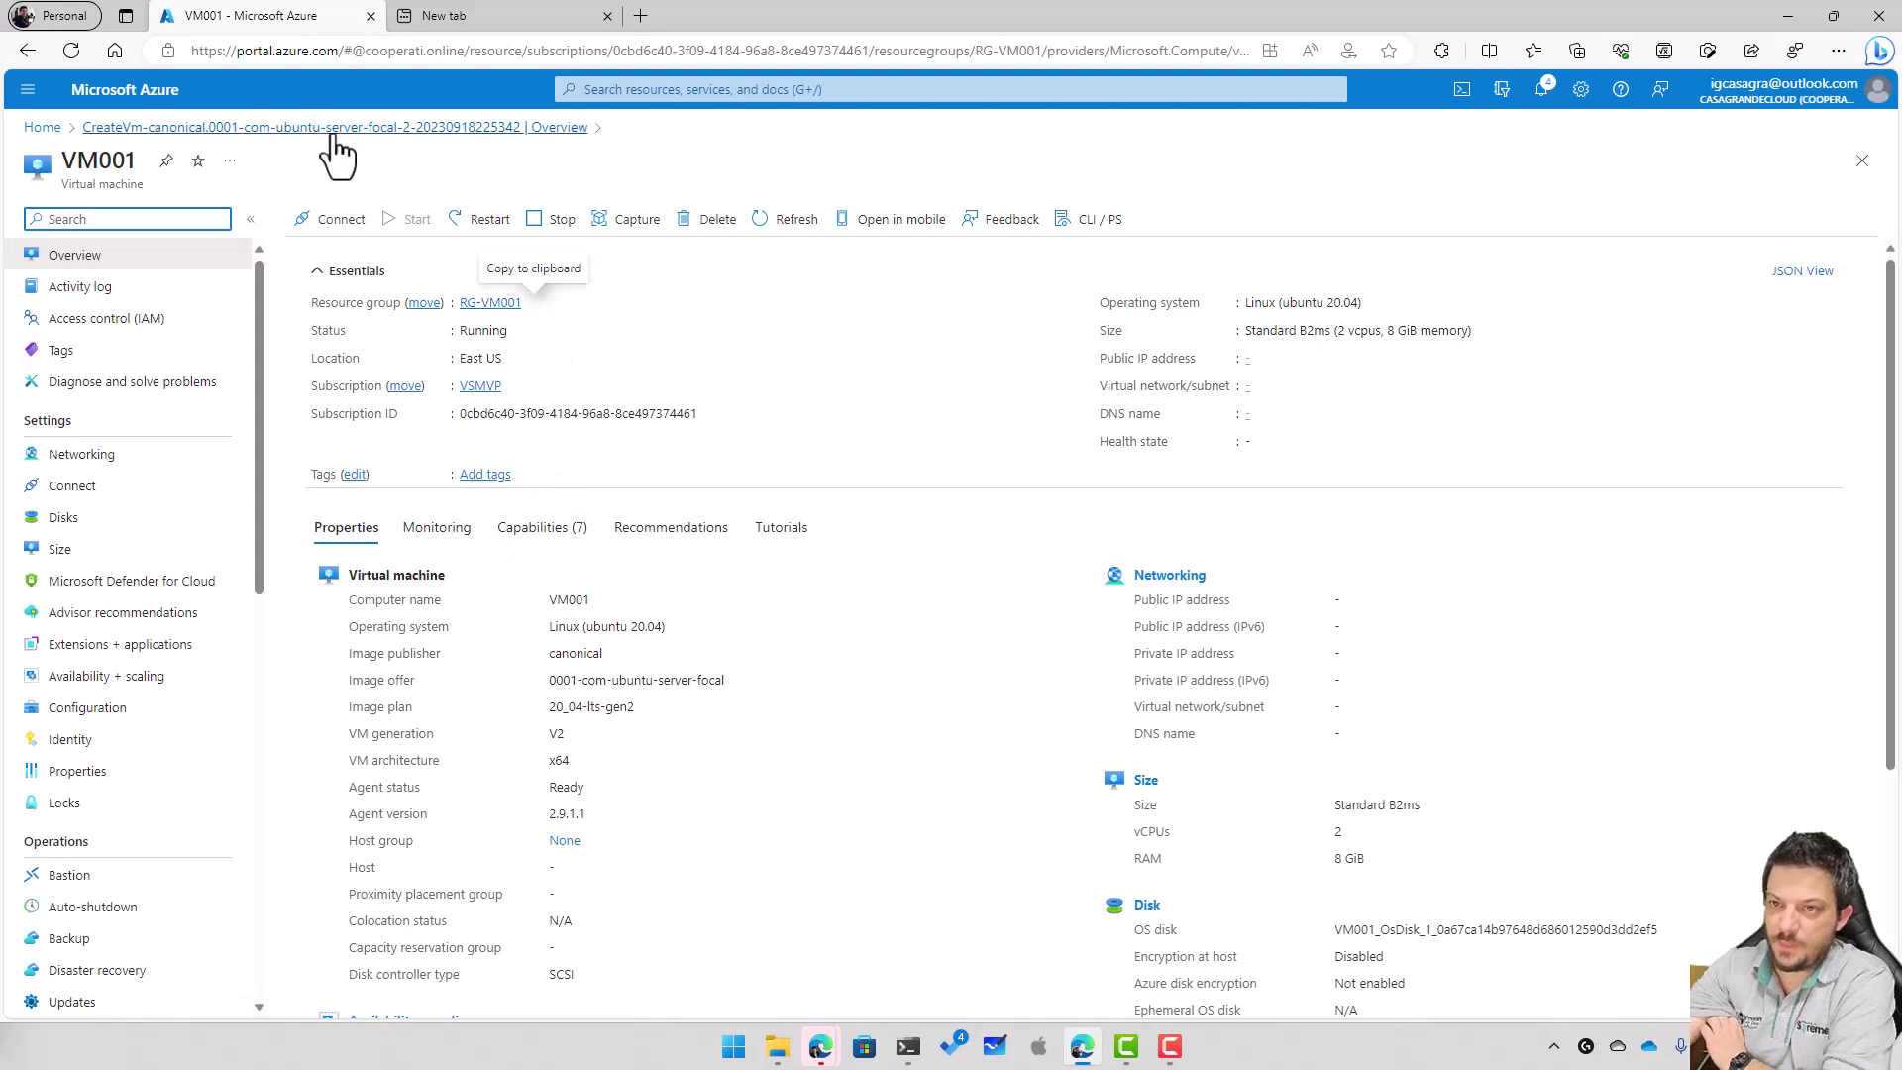
click(43, 127)
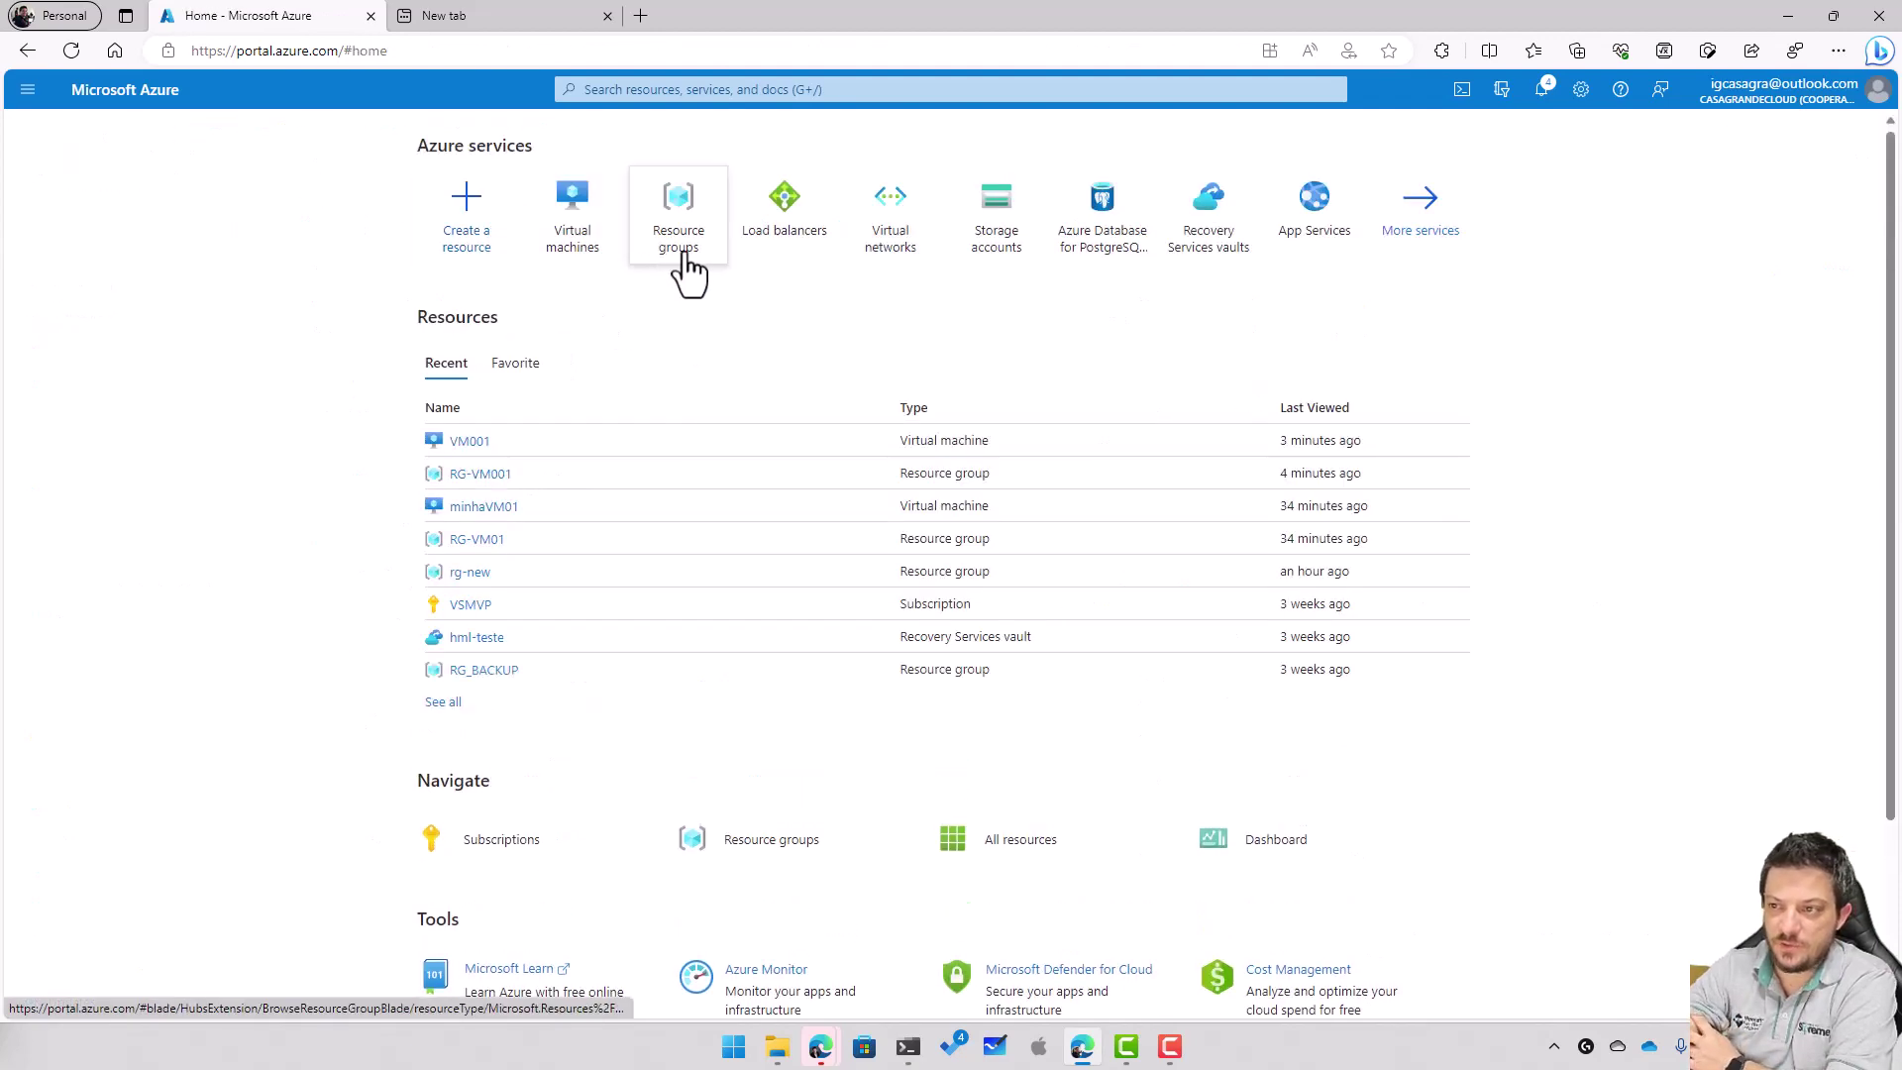
click(488, 479)
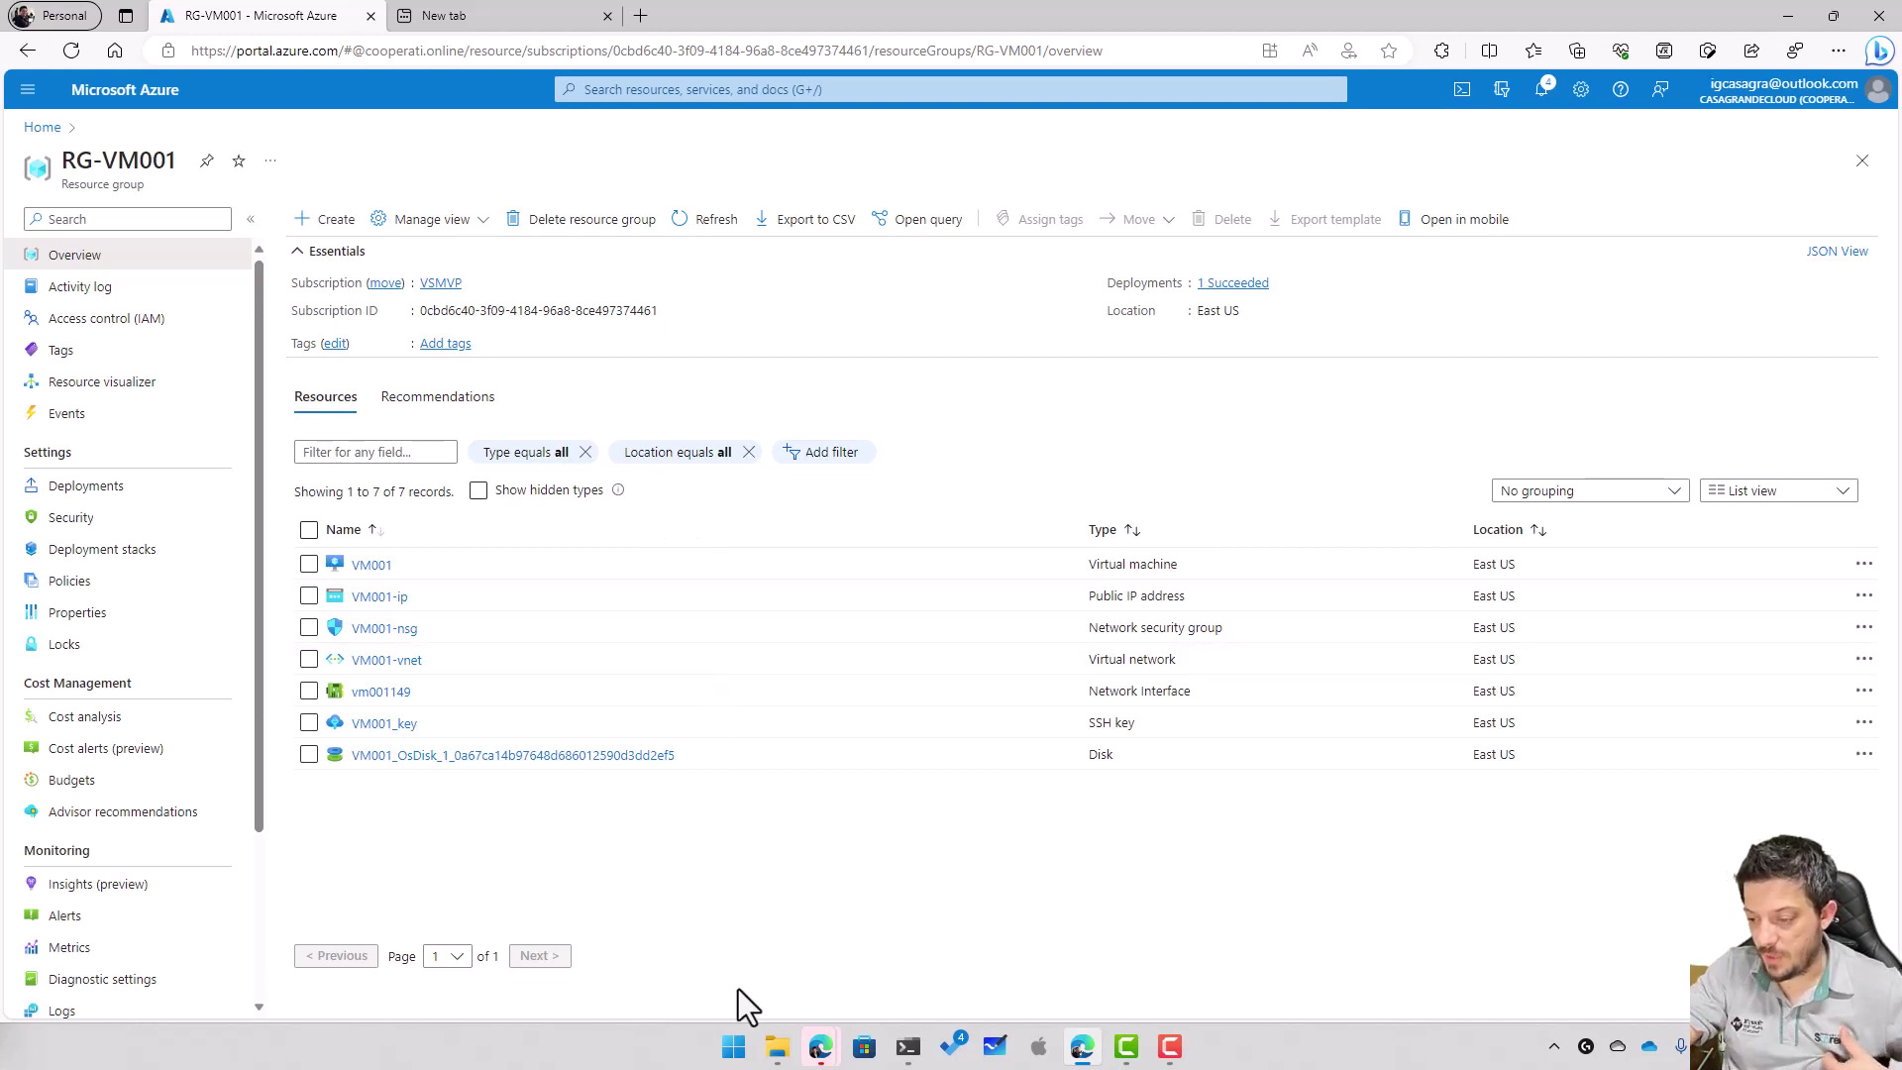
Step: Find and launch the PuTTYgen key generator on the local computer
click(734, 1046)
text(putty)
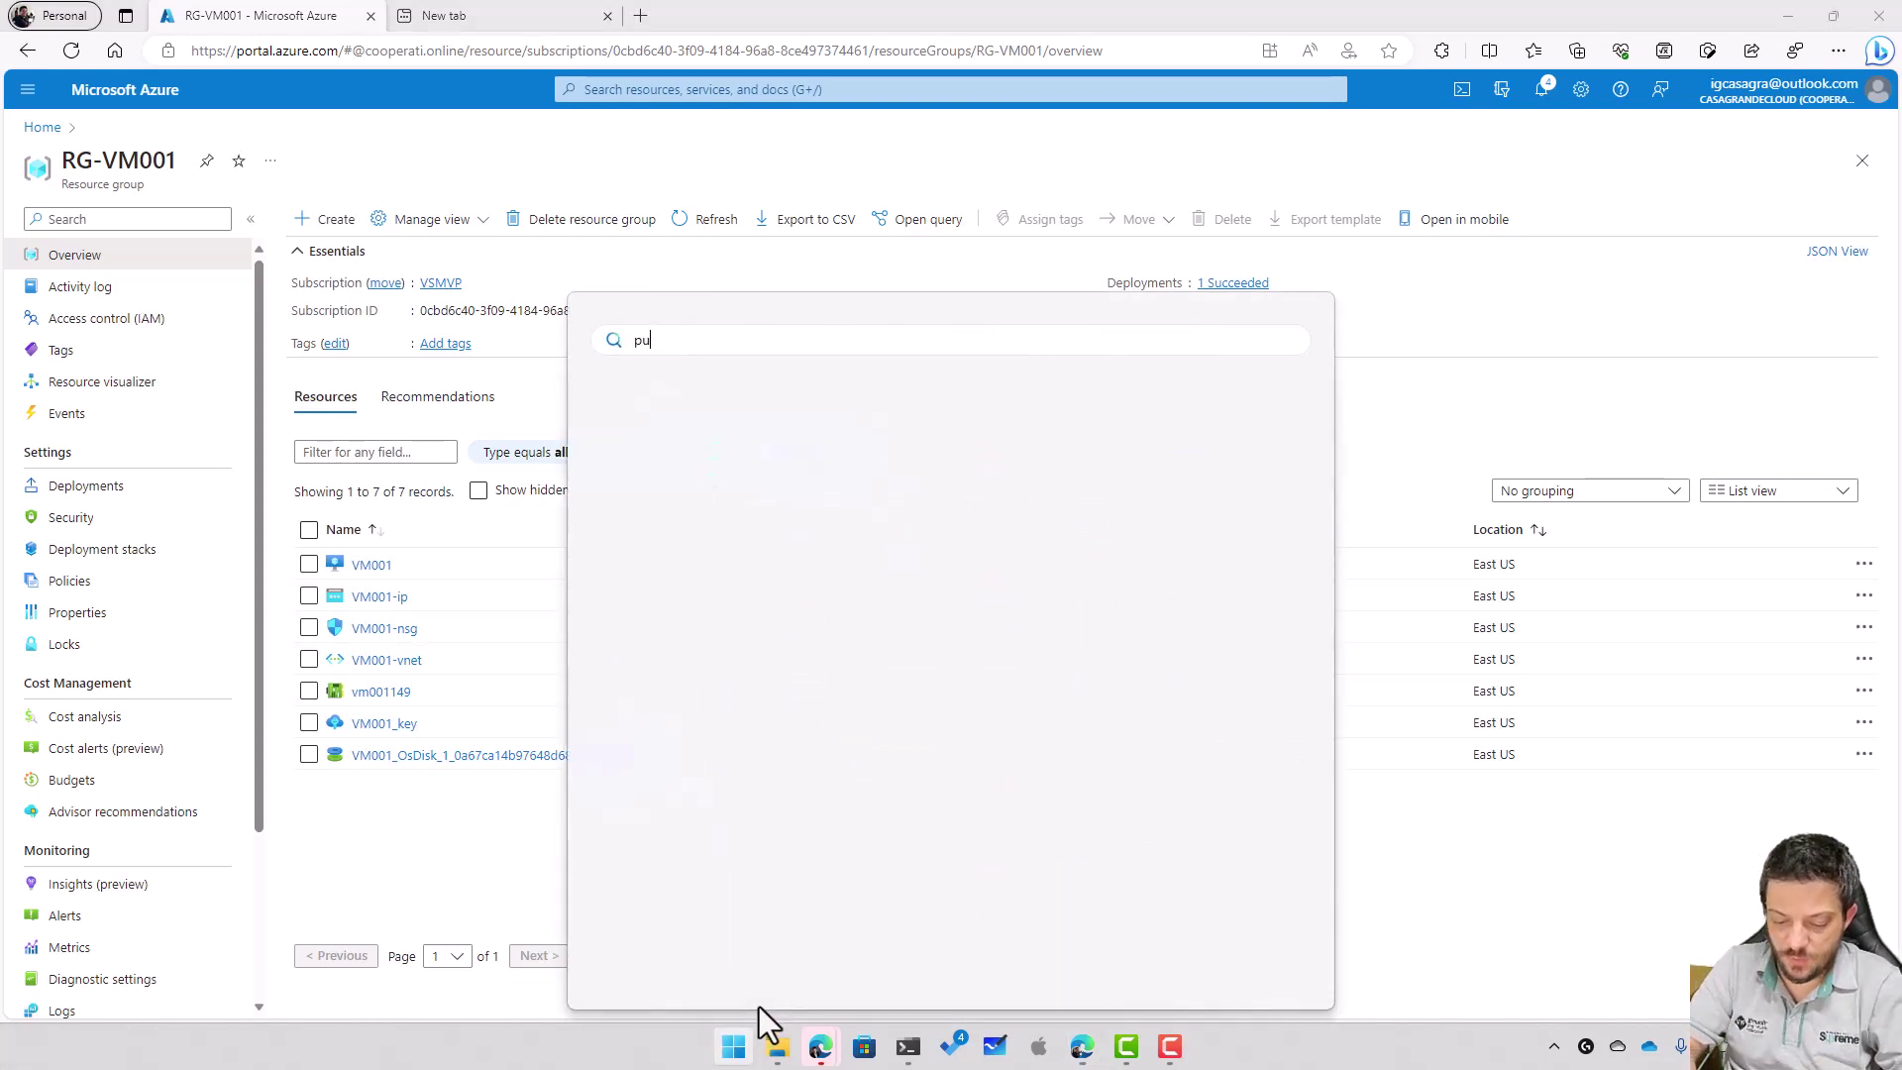
key(Down)
key(Down)
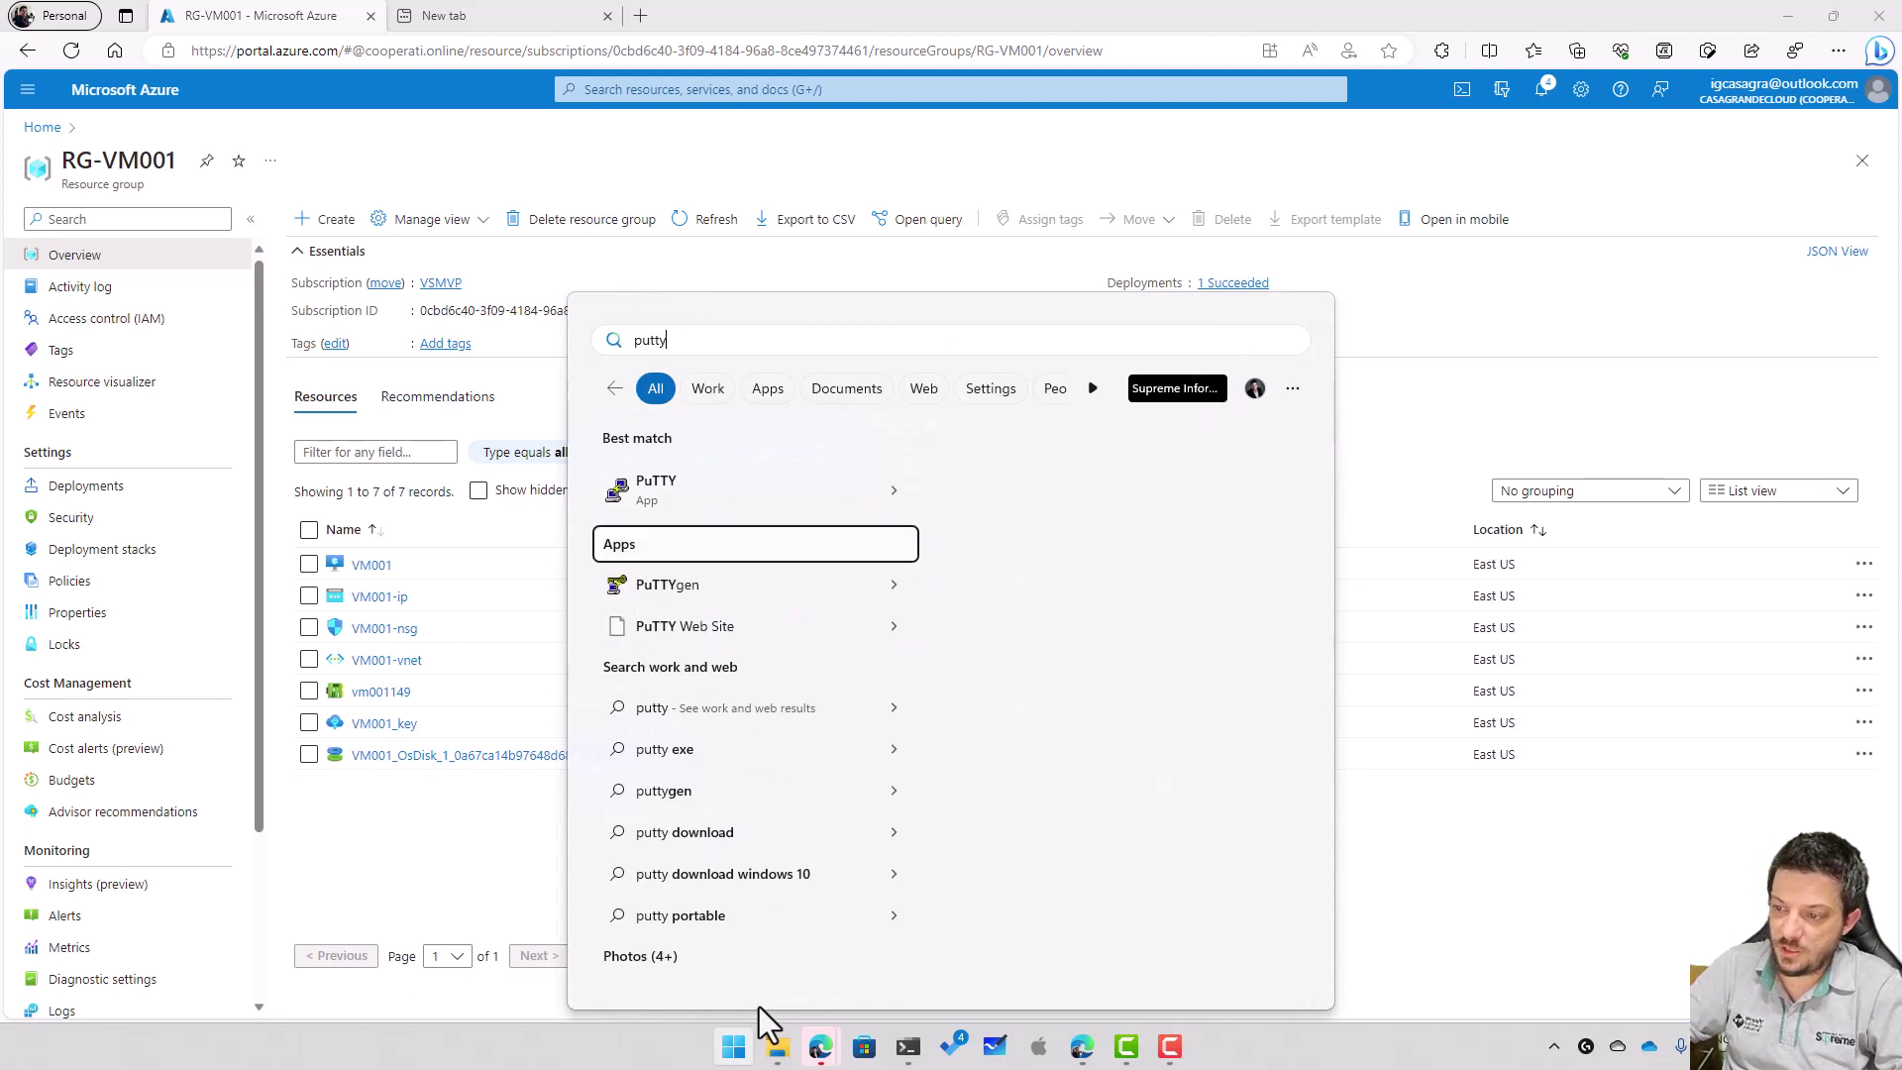
key(Return)
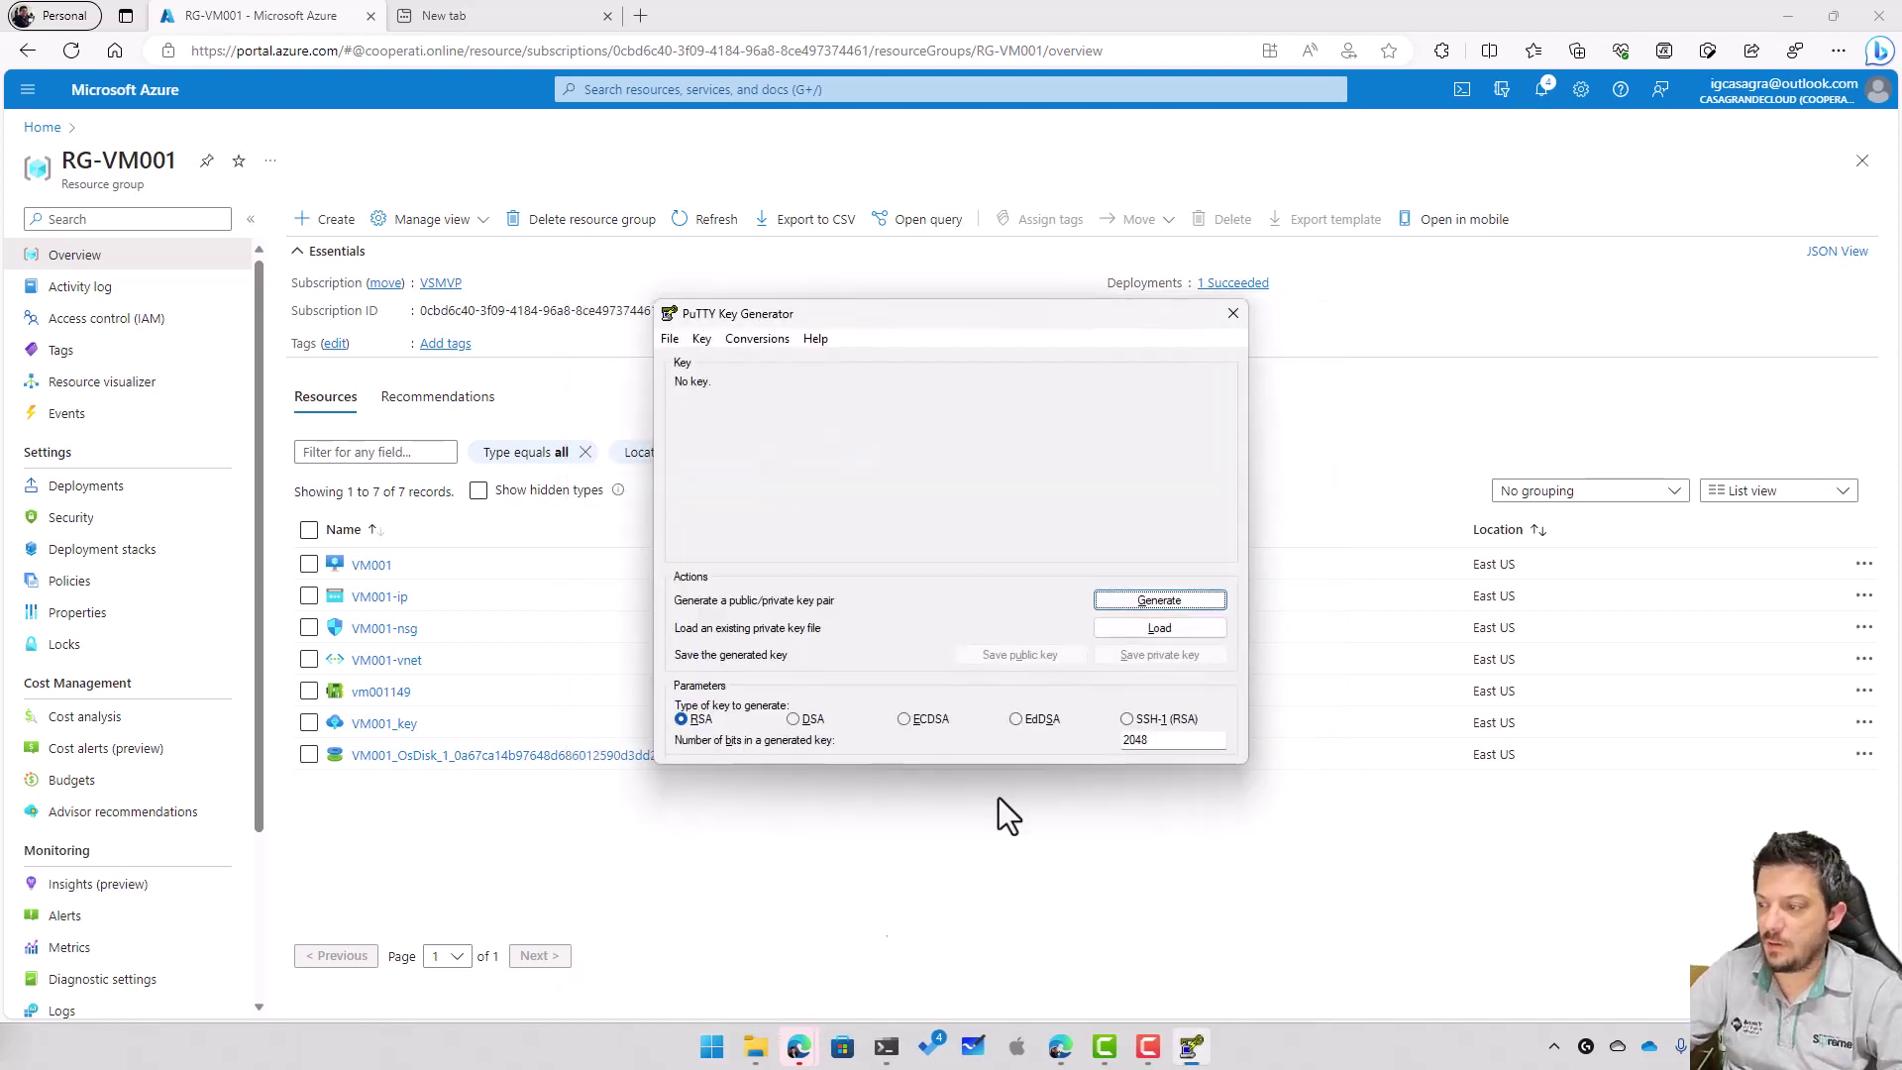
Step: Load the downloaded private key of the virtual machine into PuTTYgen and dismiss the import notice
click(1203, 630)
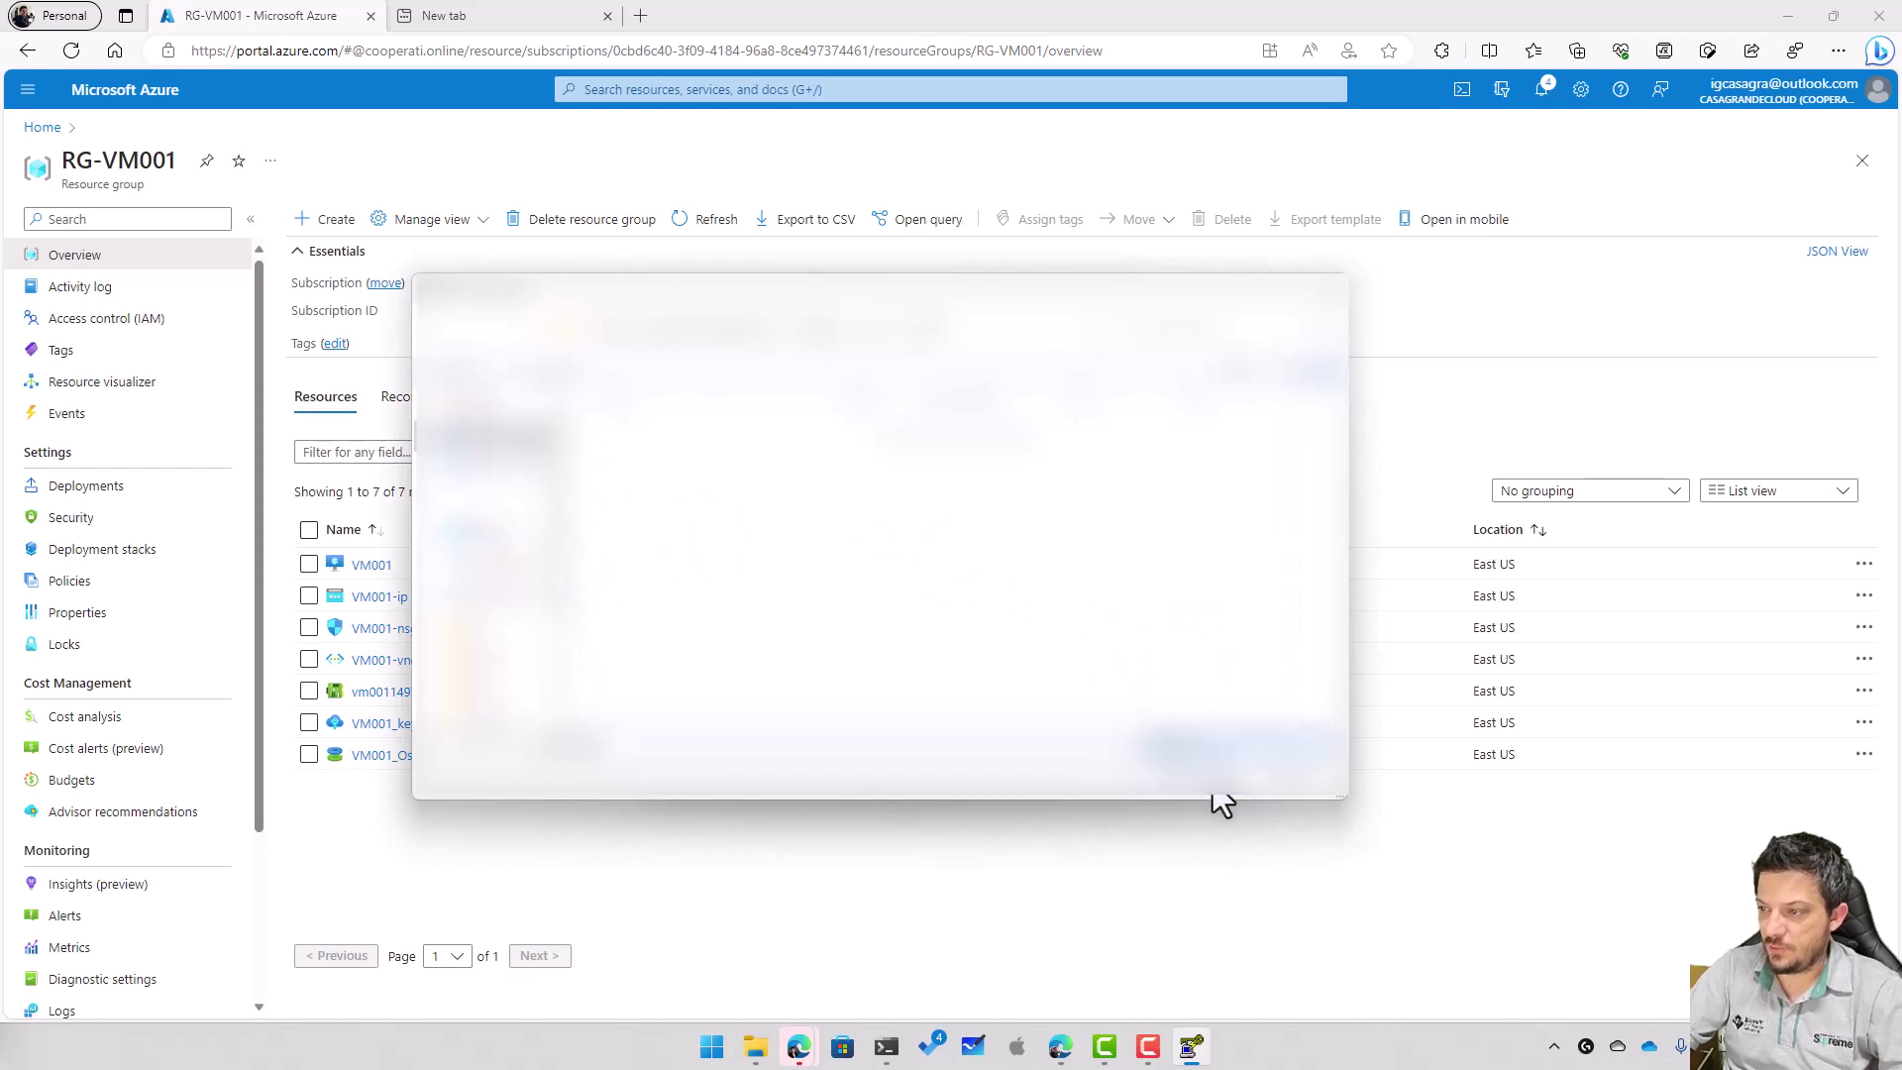
click(1234, 760)
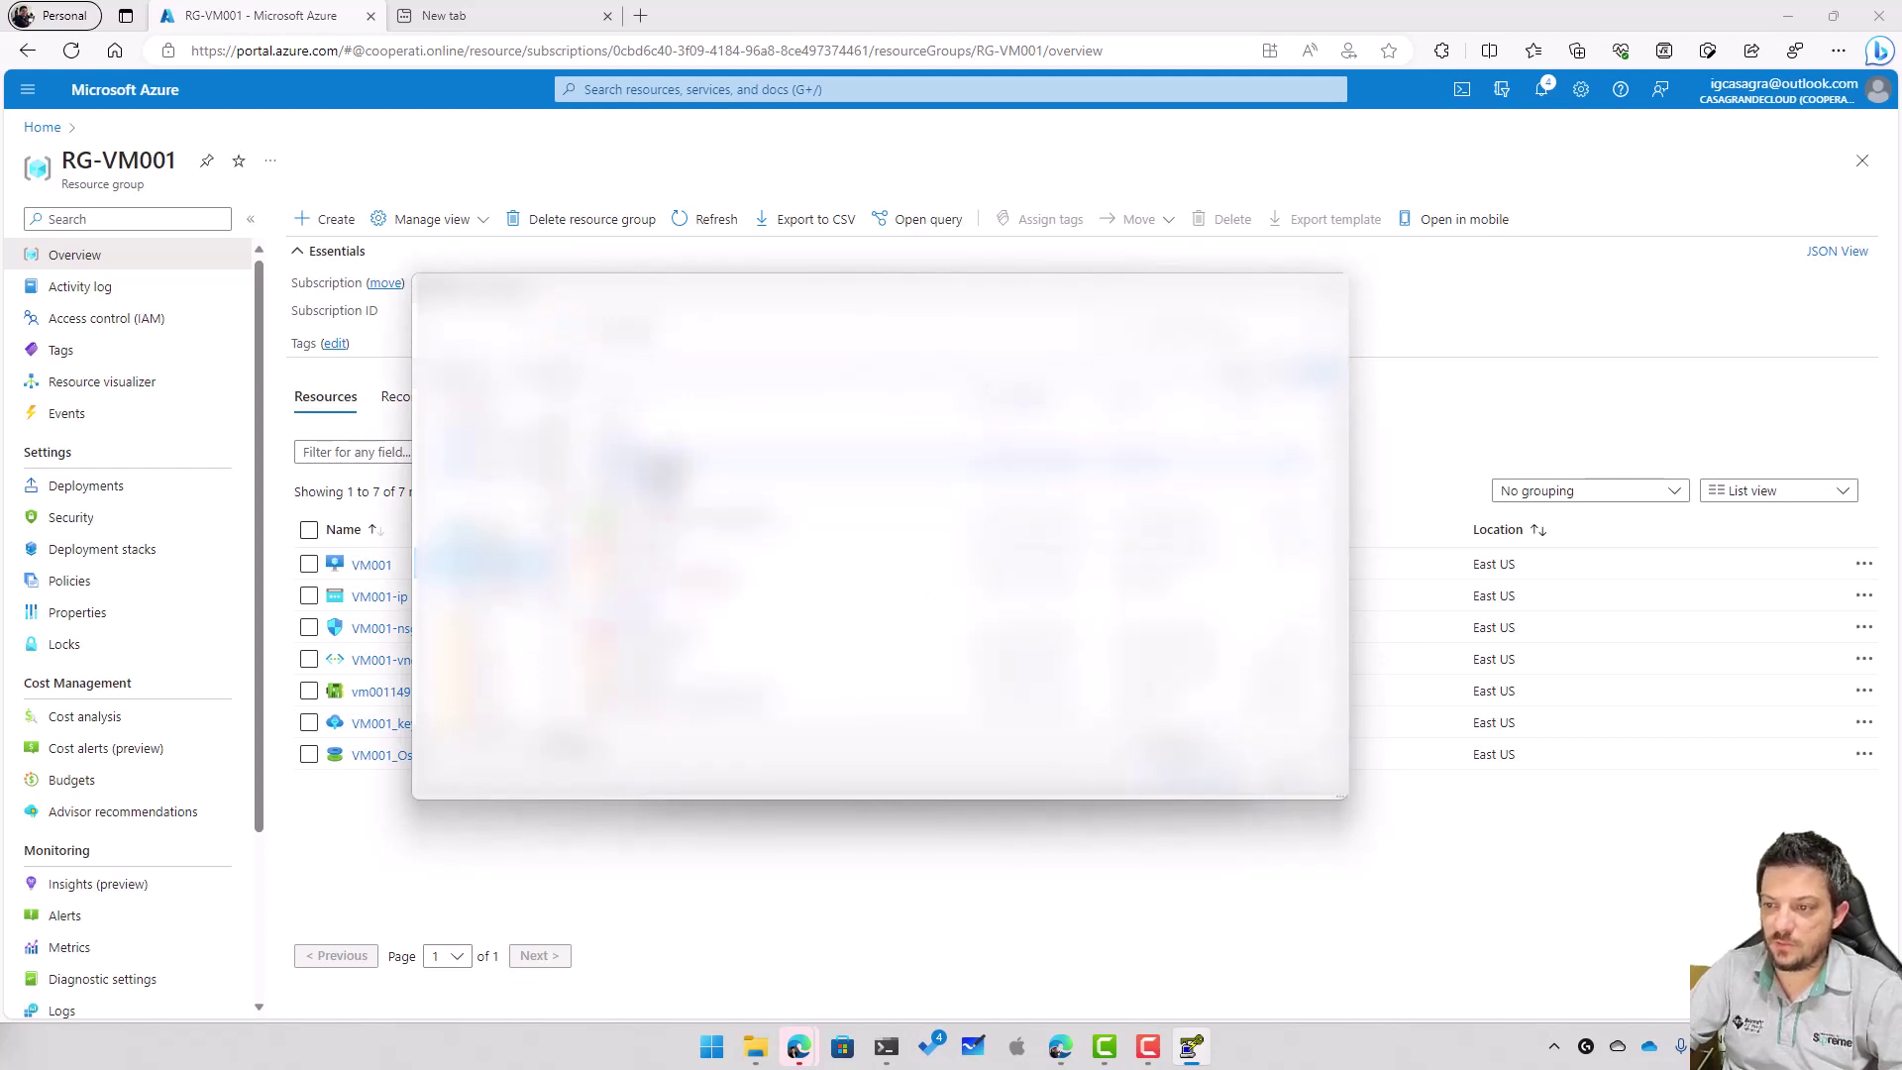
double_click(651, 464)
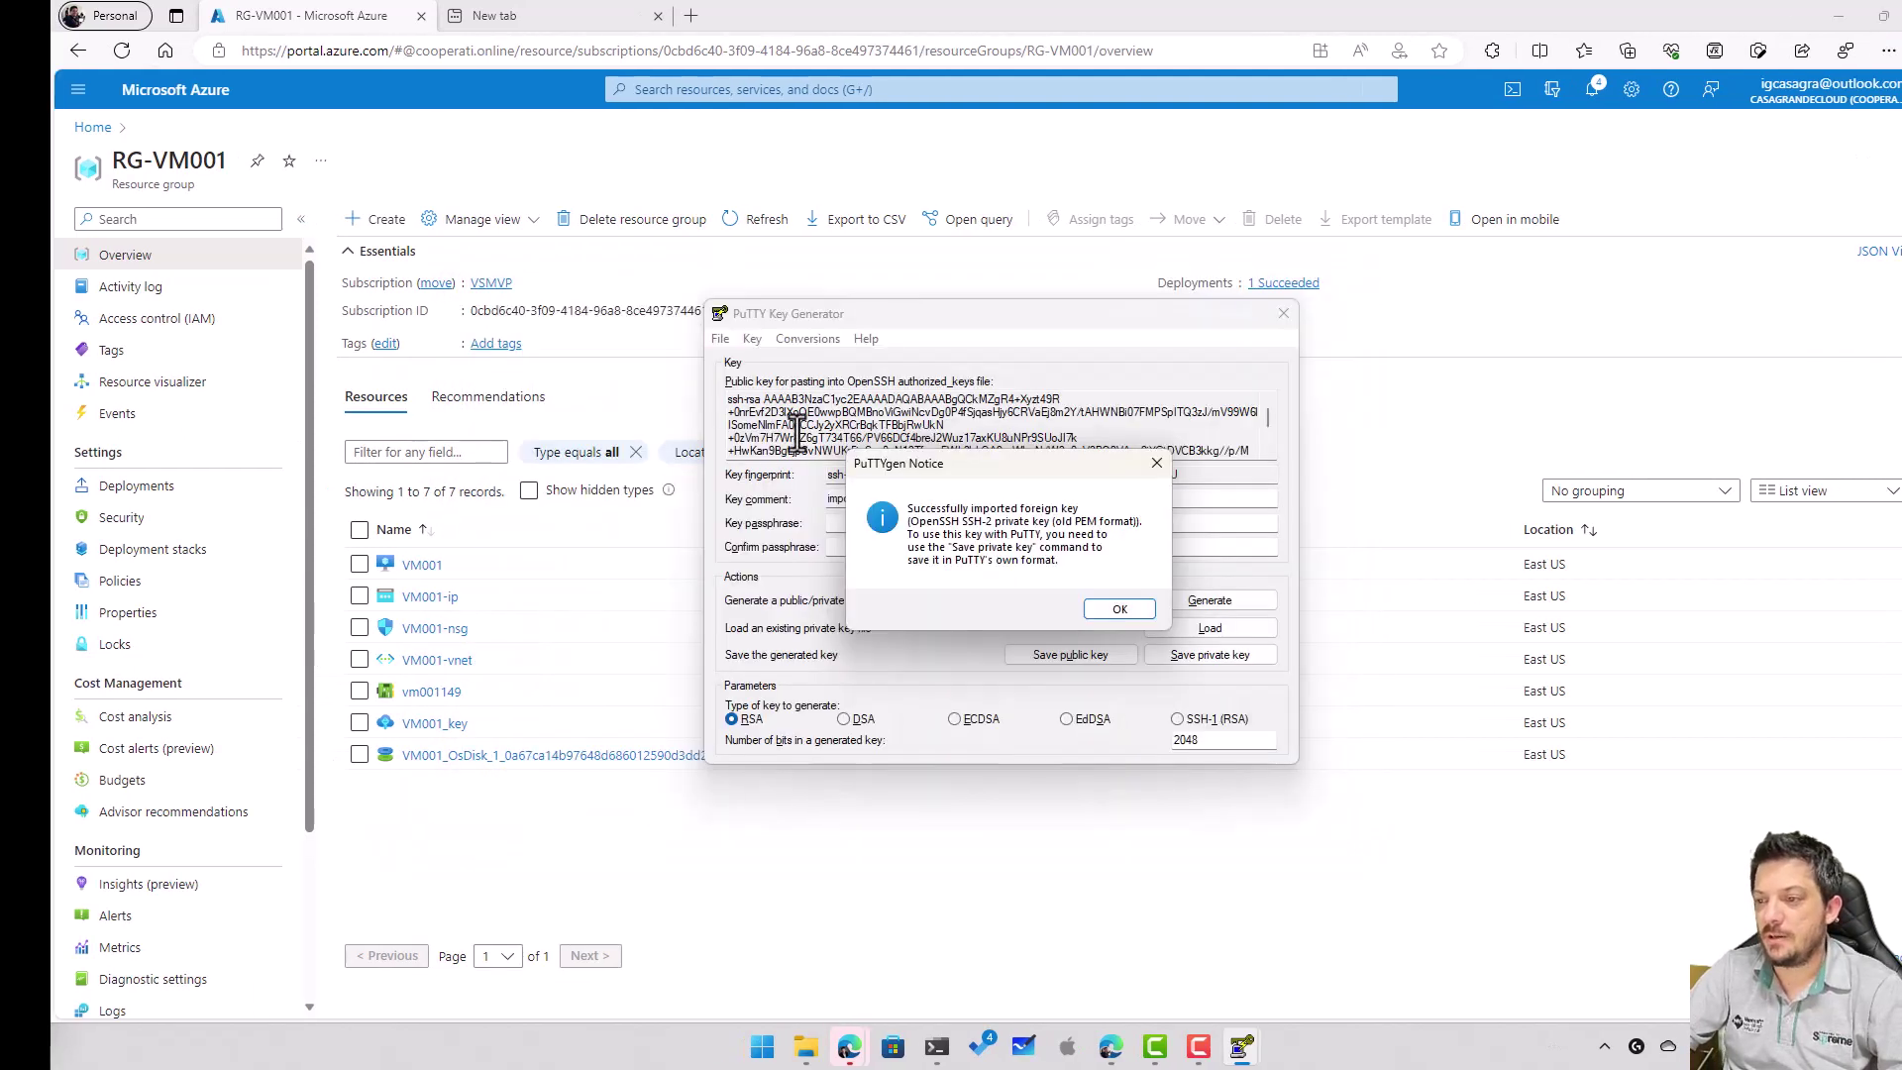
click(1118, 609)
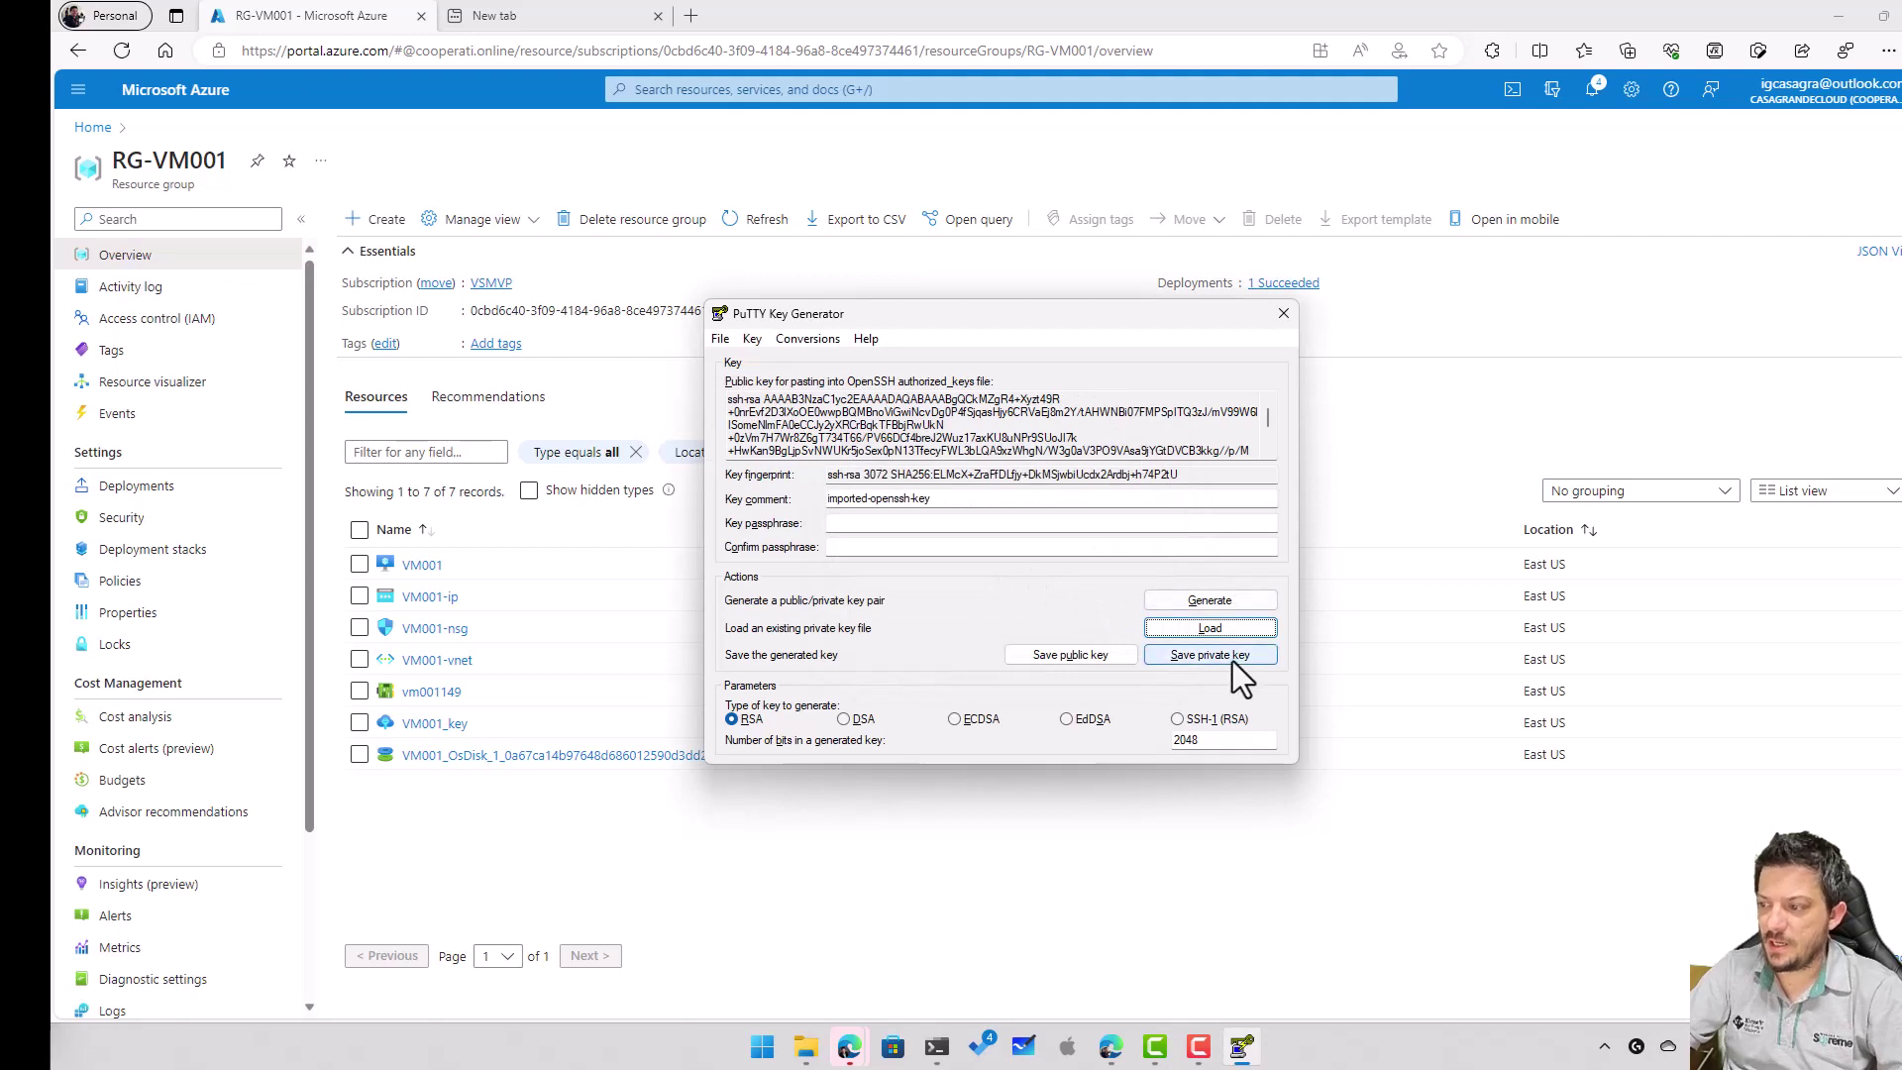
Step: Save the private key without a passphrase as CooperaTI-Portal in the Desktop folder Lab\AZ-104, and close PuTTYgen
click(1192, 658)
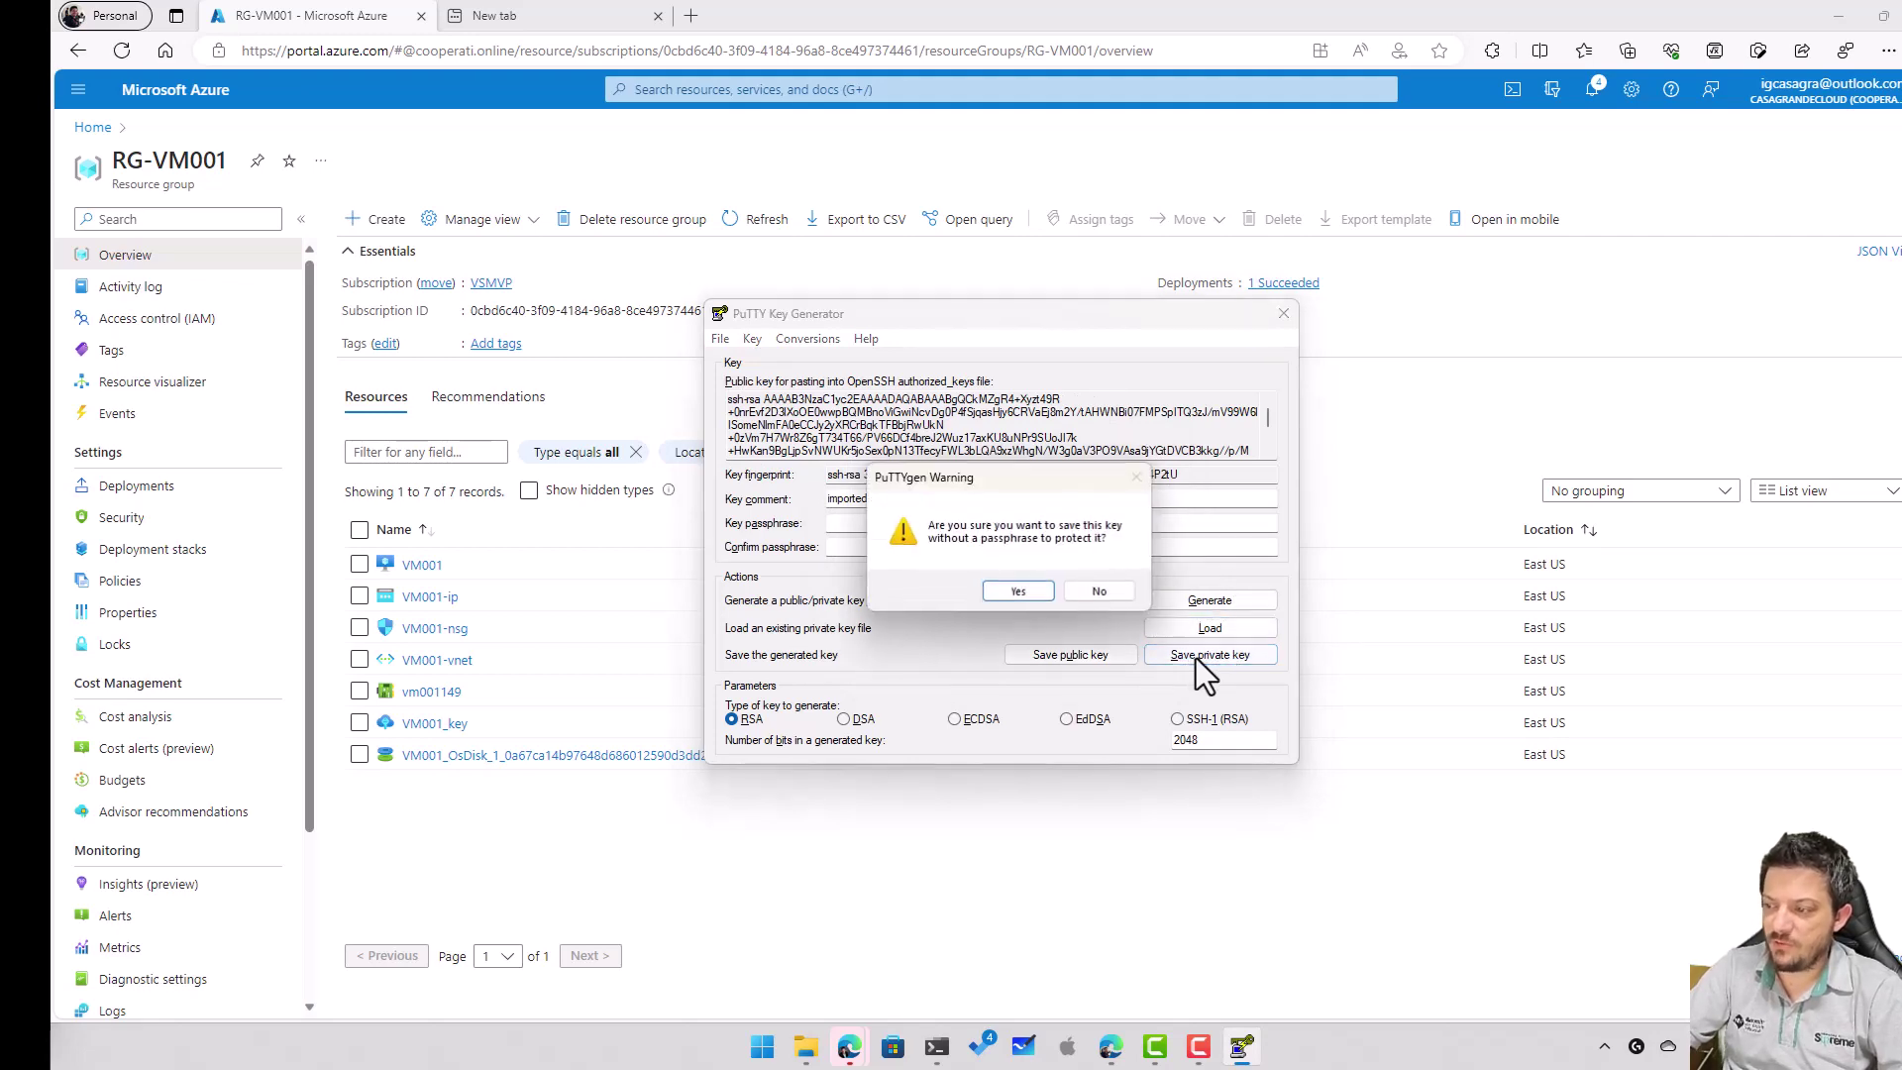
click(1032, 602)
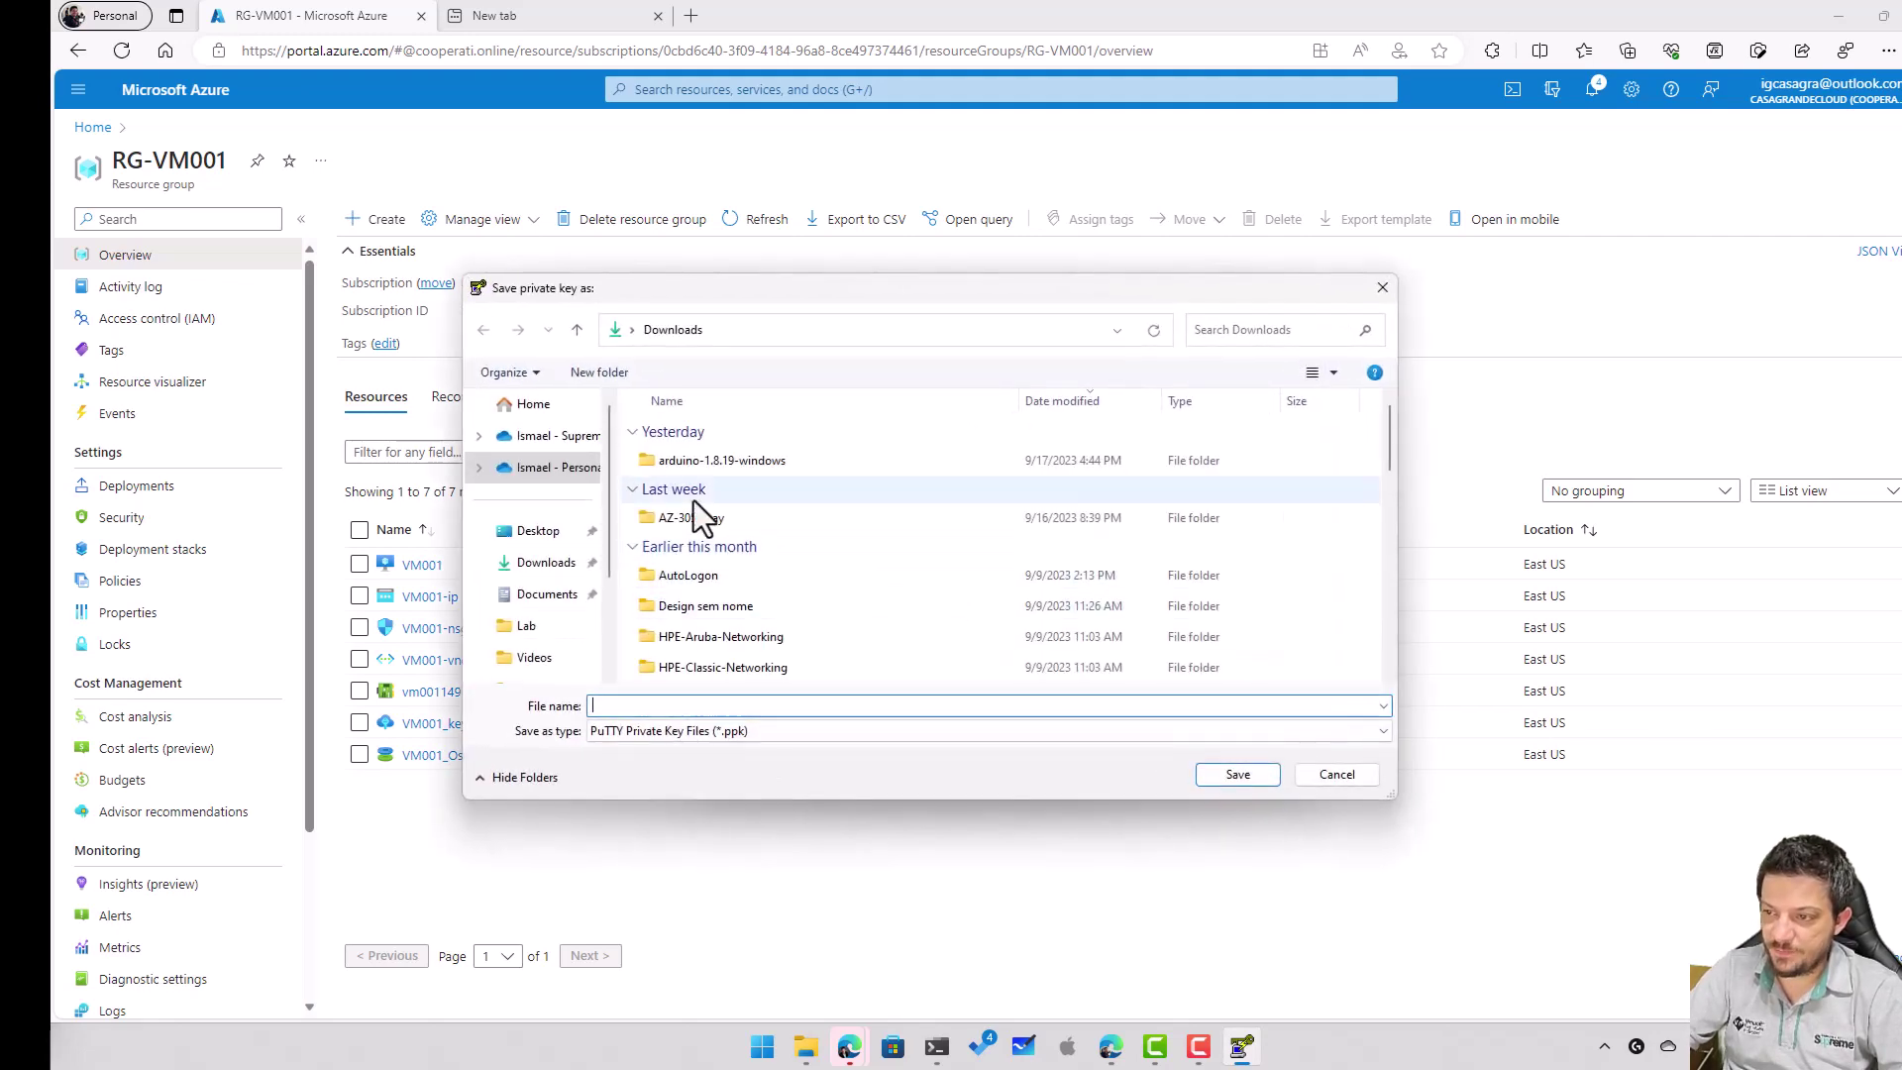
click(540, 535)
double_click(679, 436)
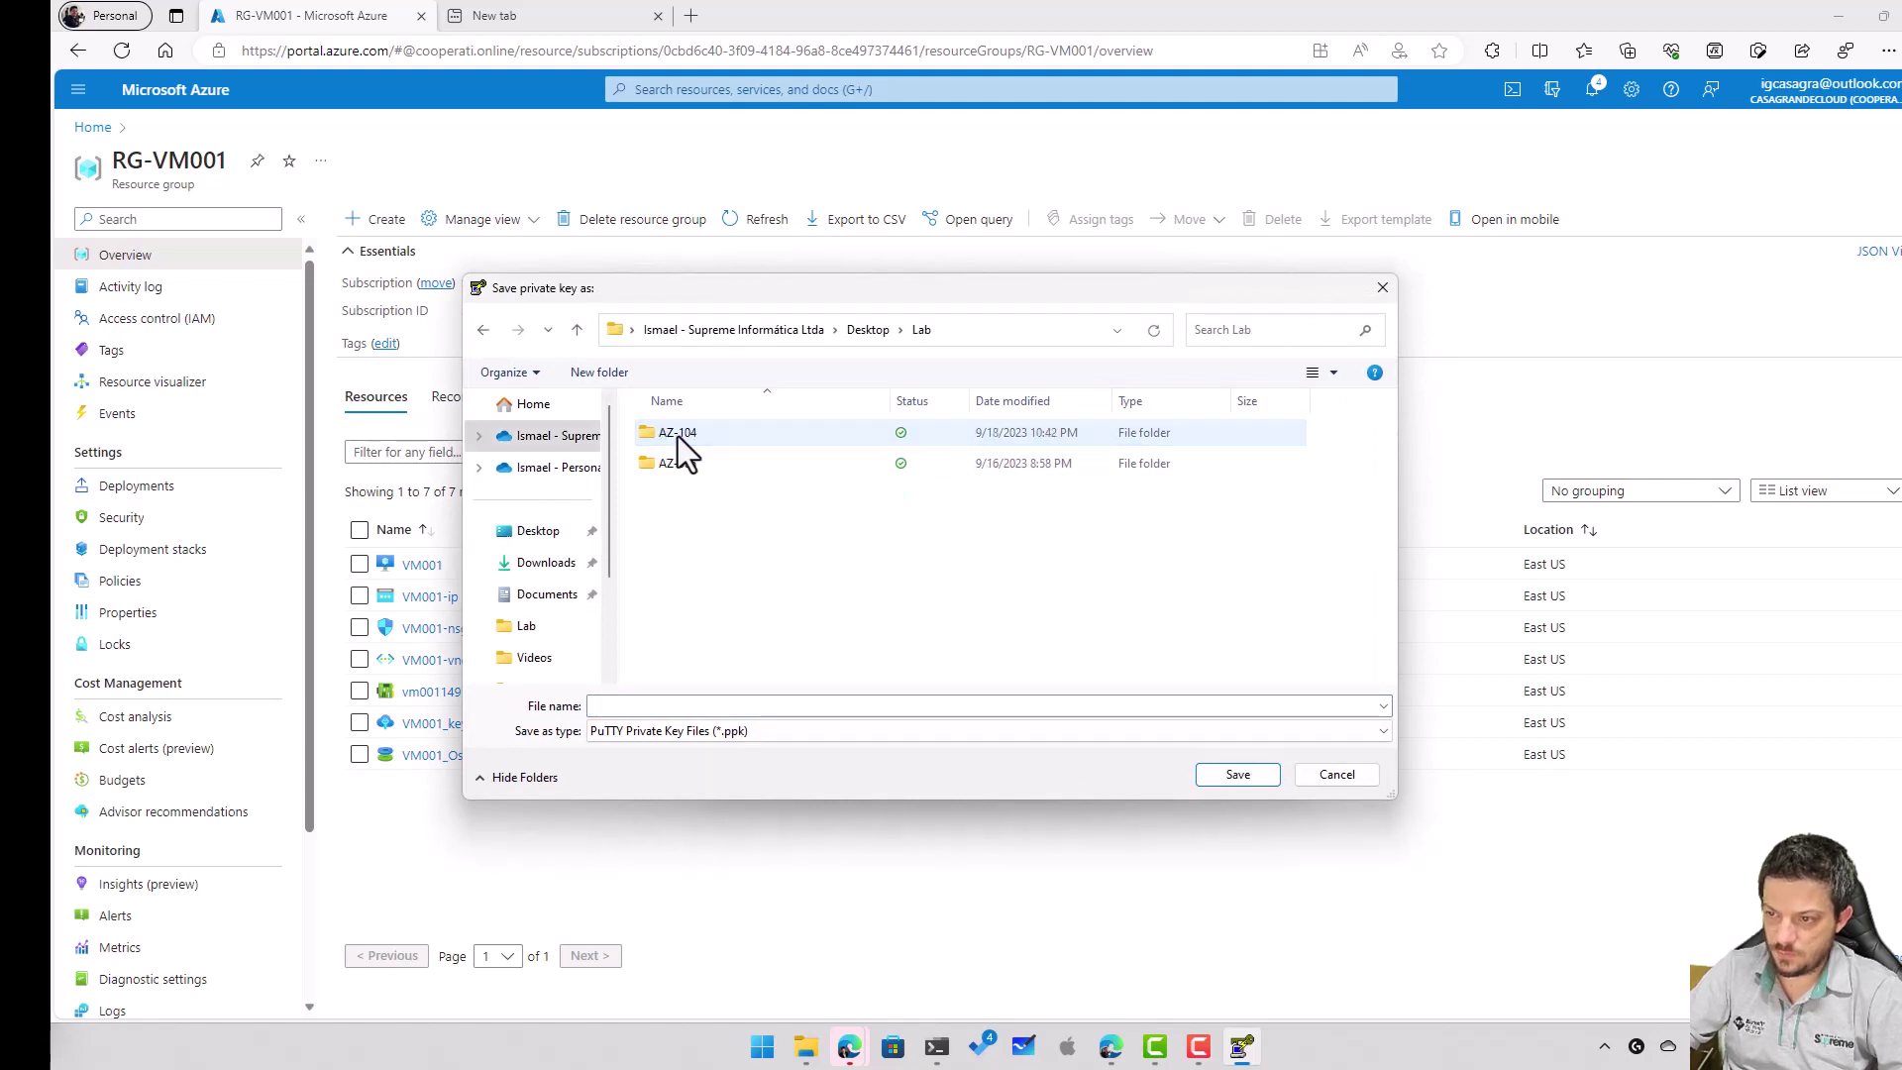
double_click(675, 438)
click(719, 703)
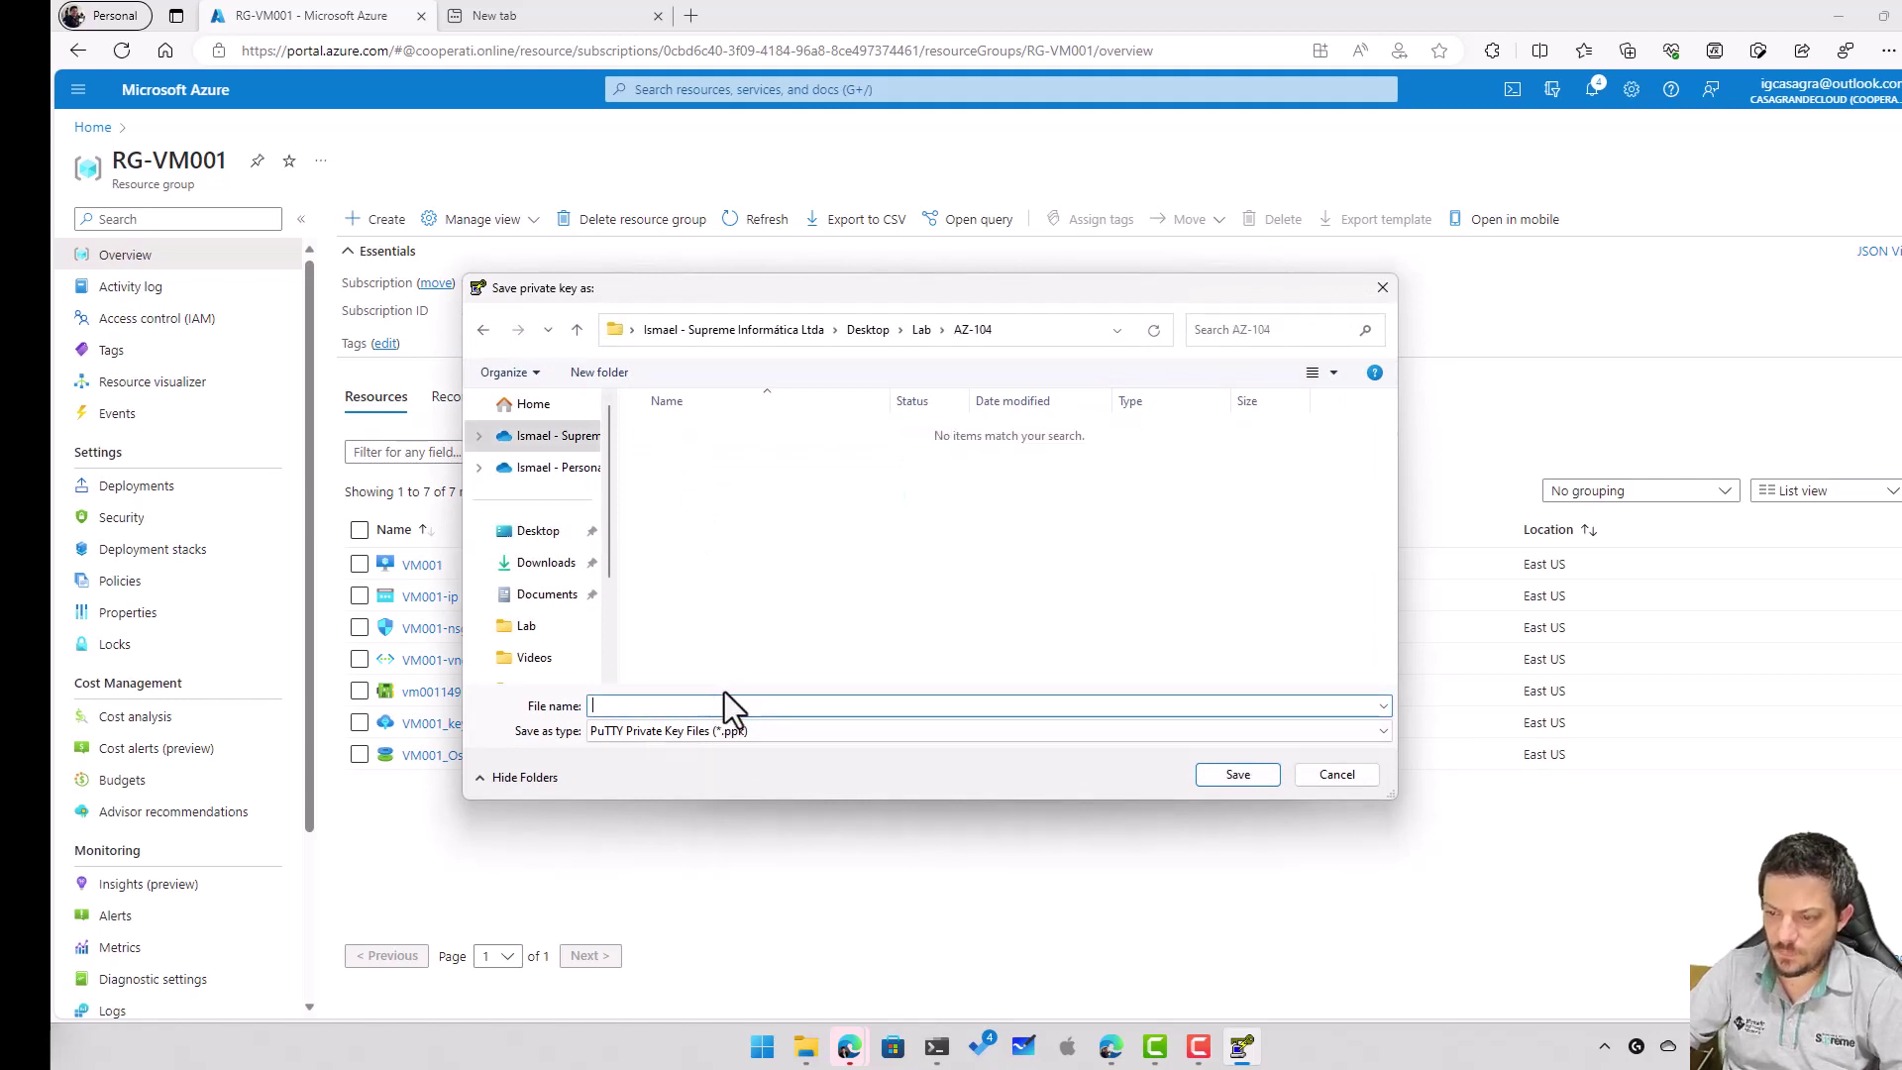
text(Coop)
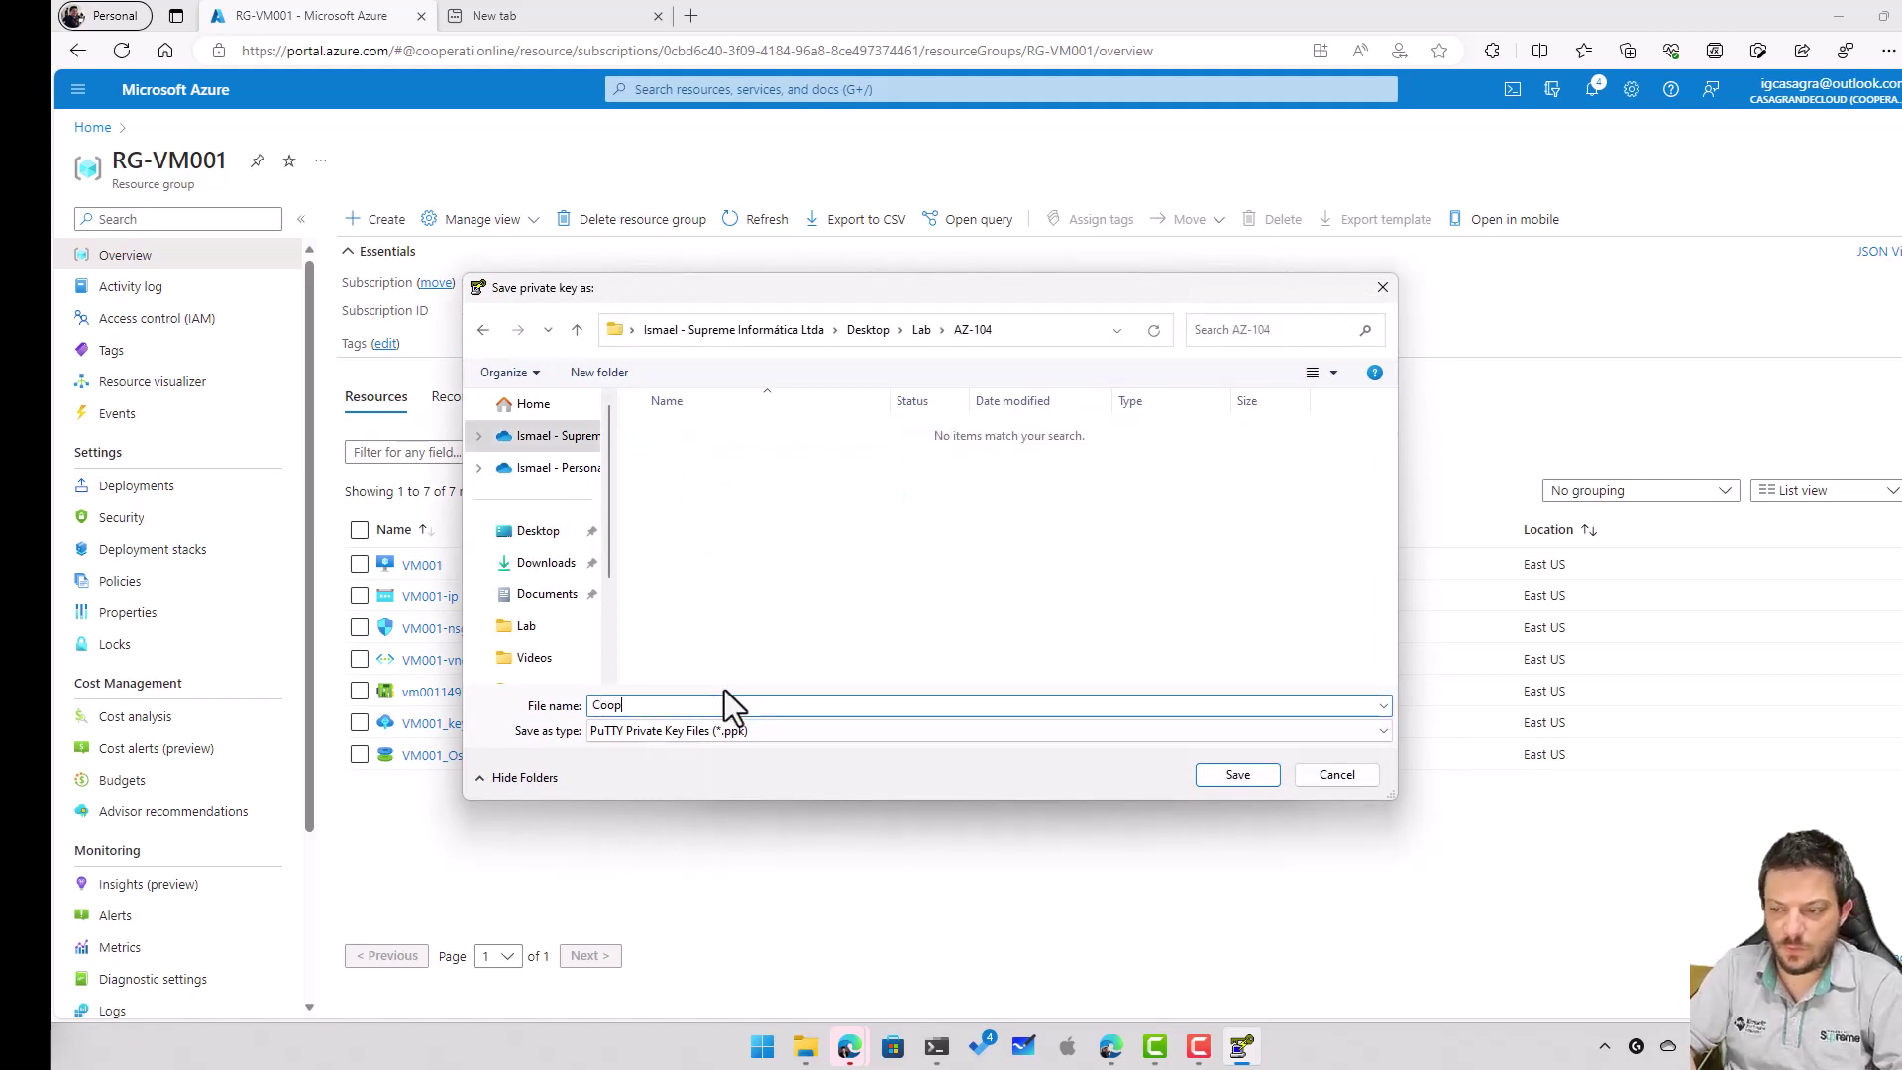
text(eraTI)
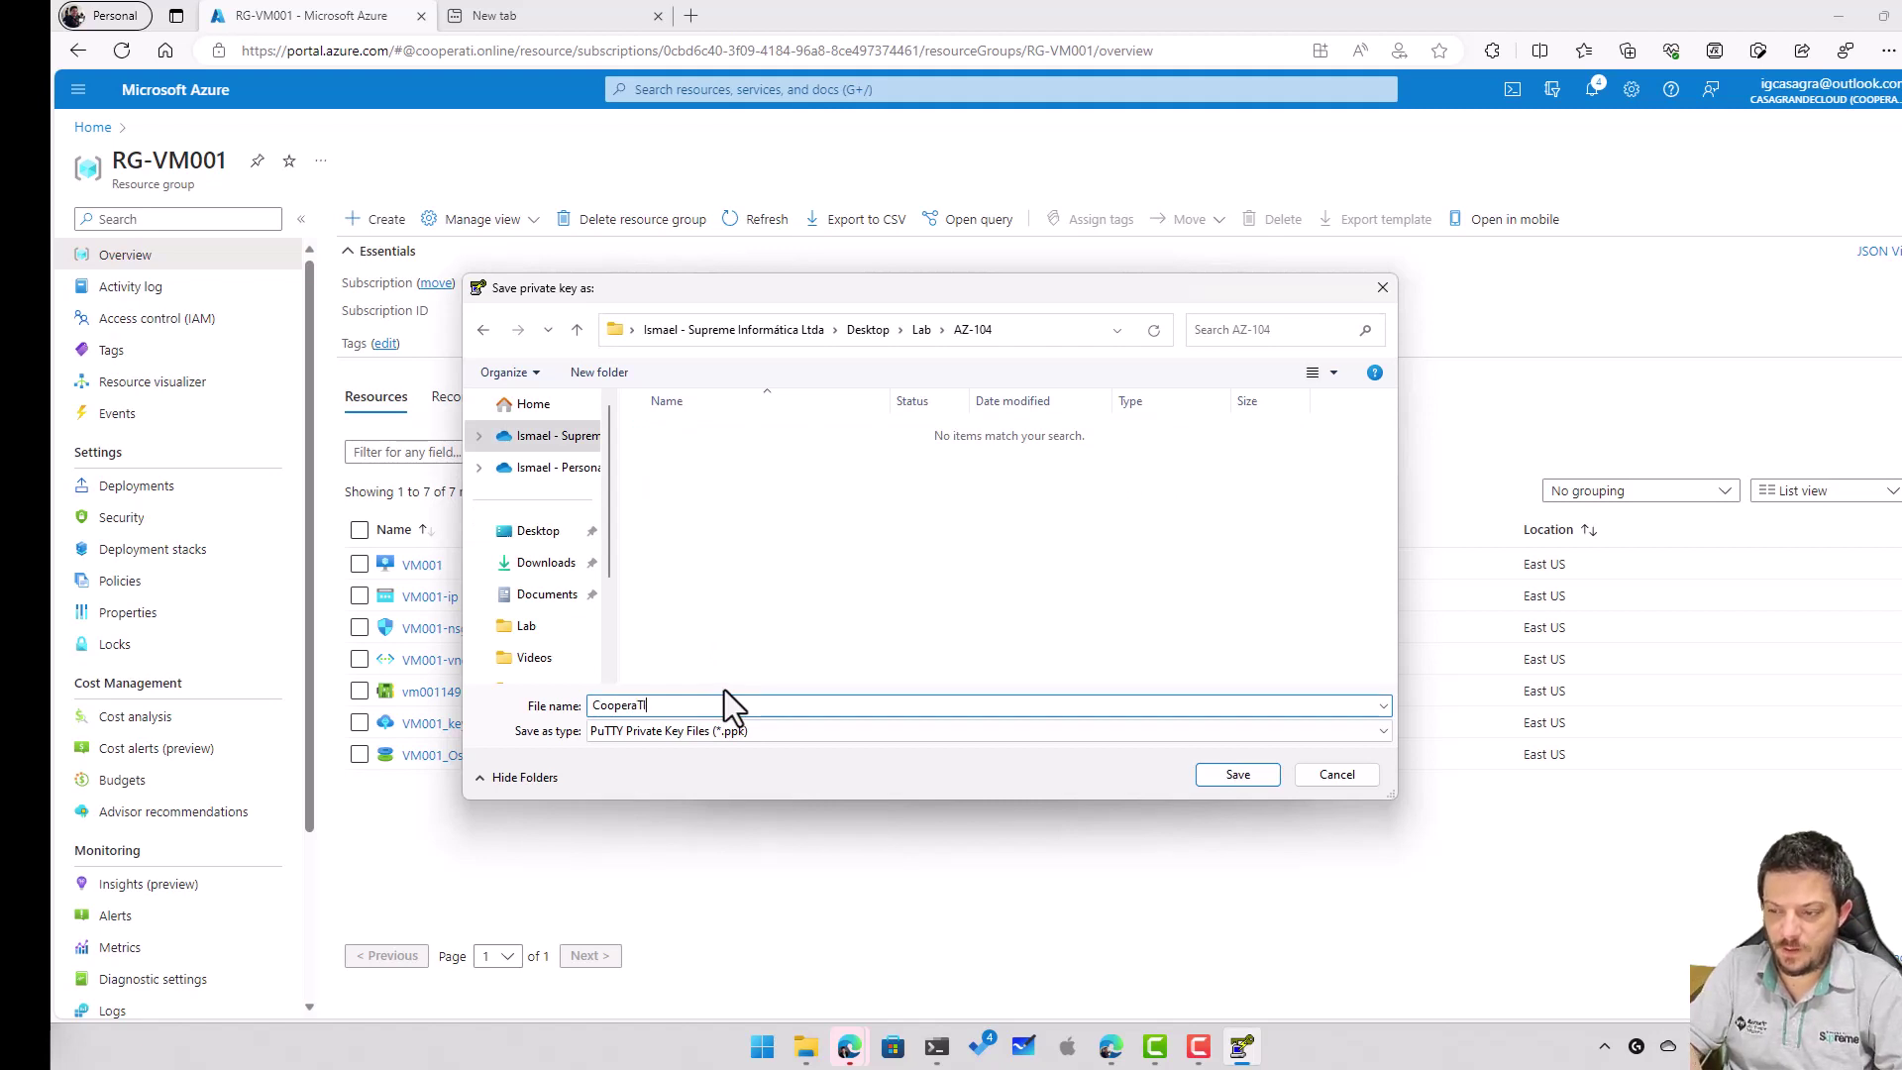
text(-)
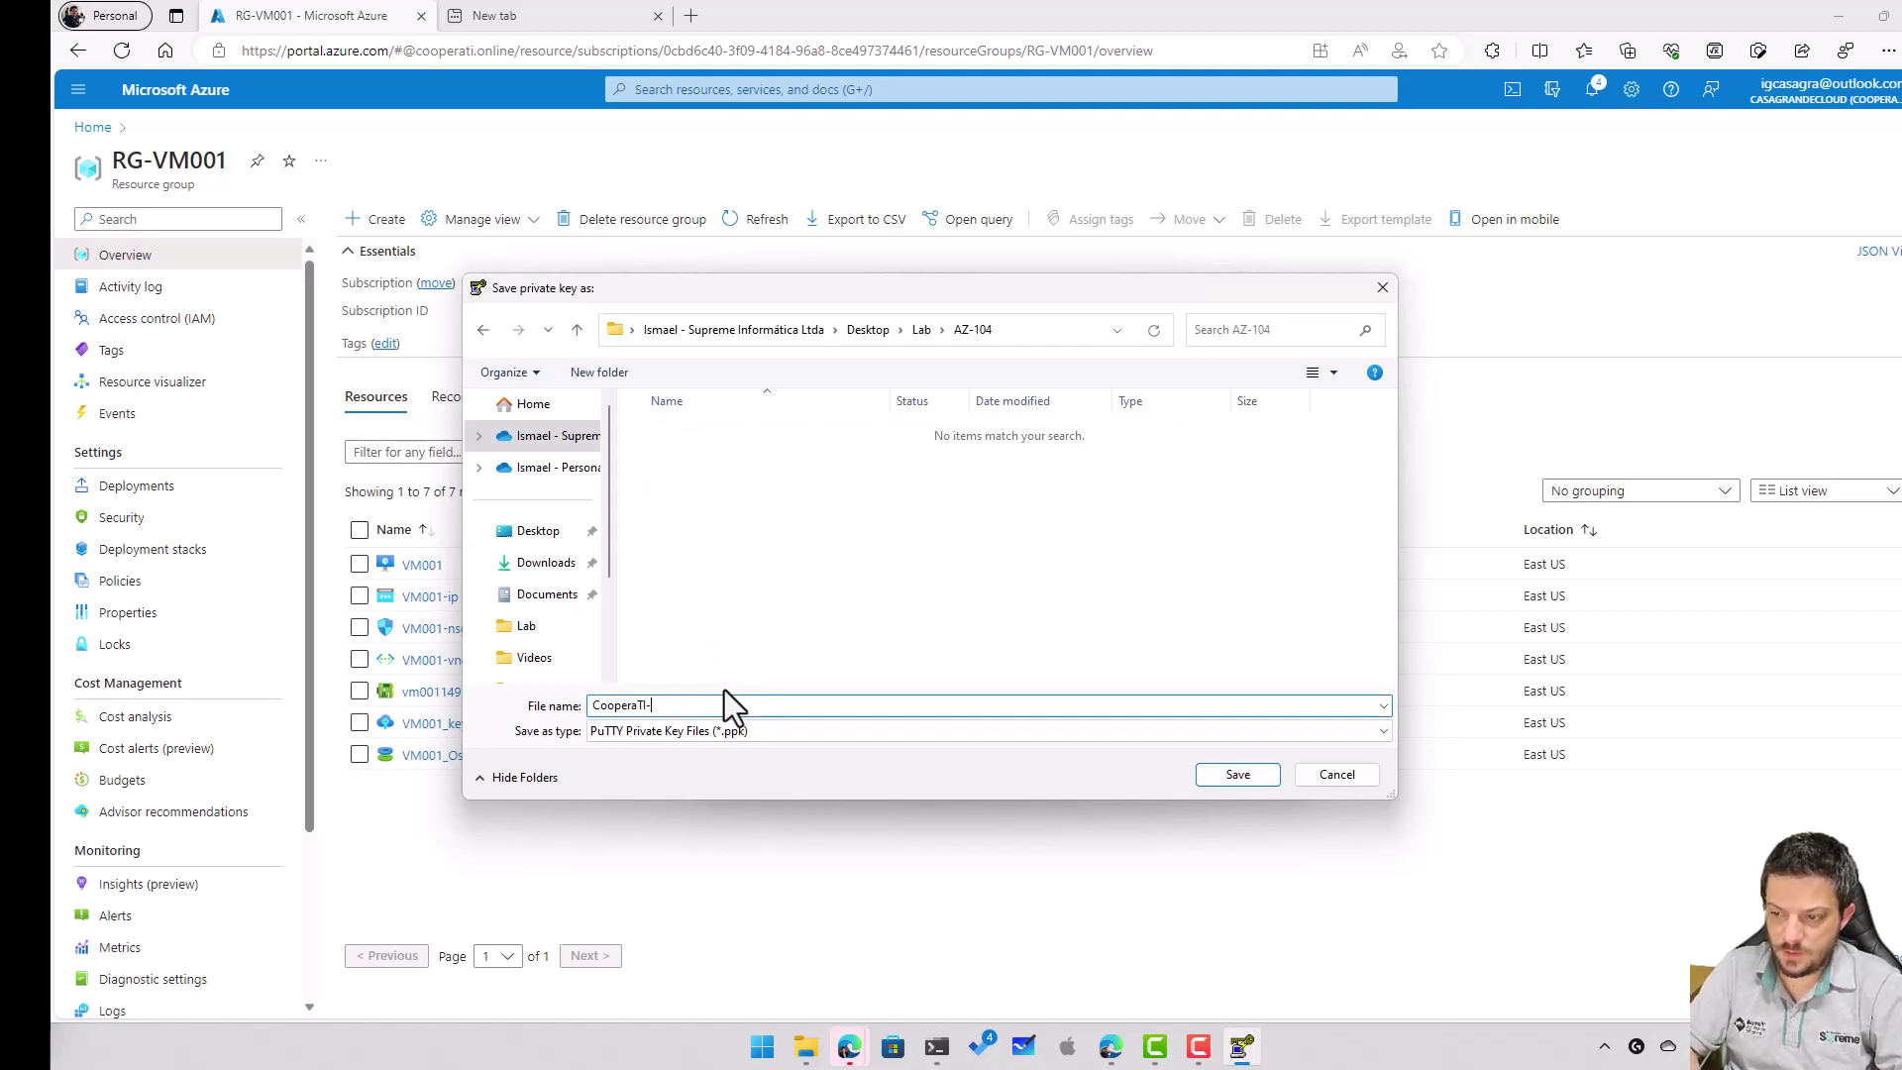
text(Portal)
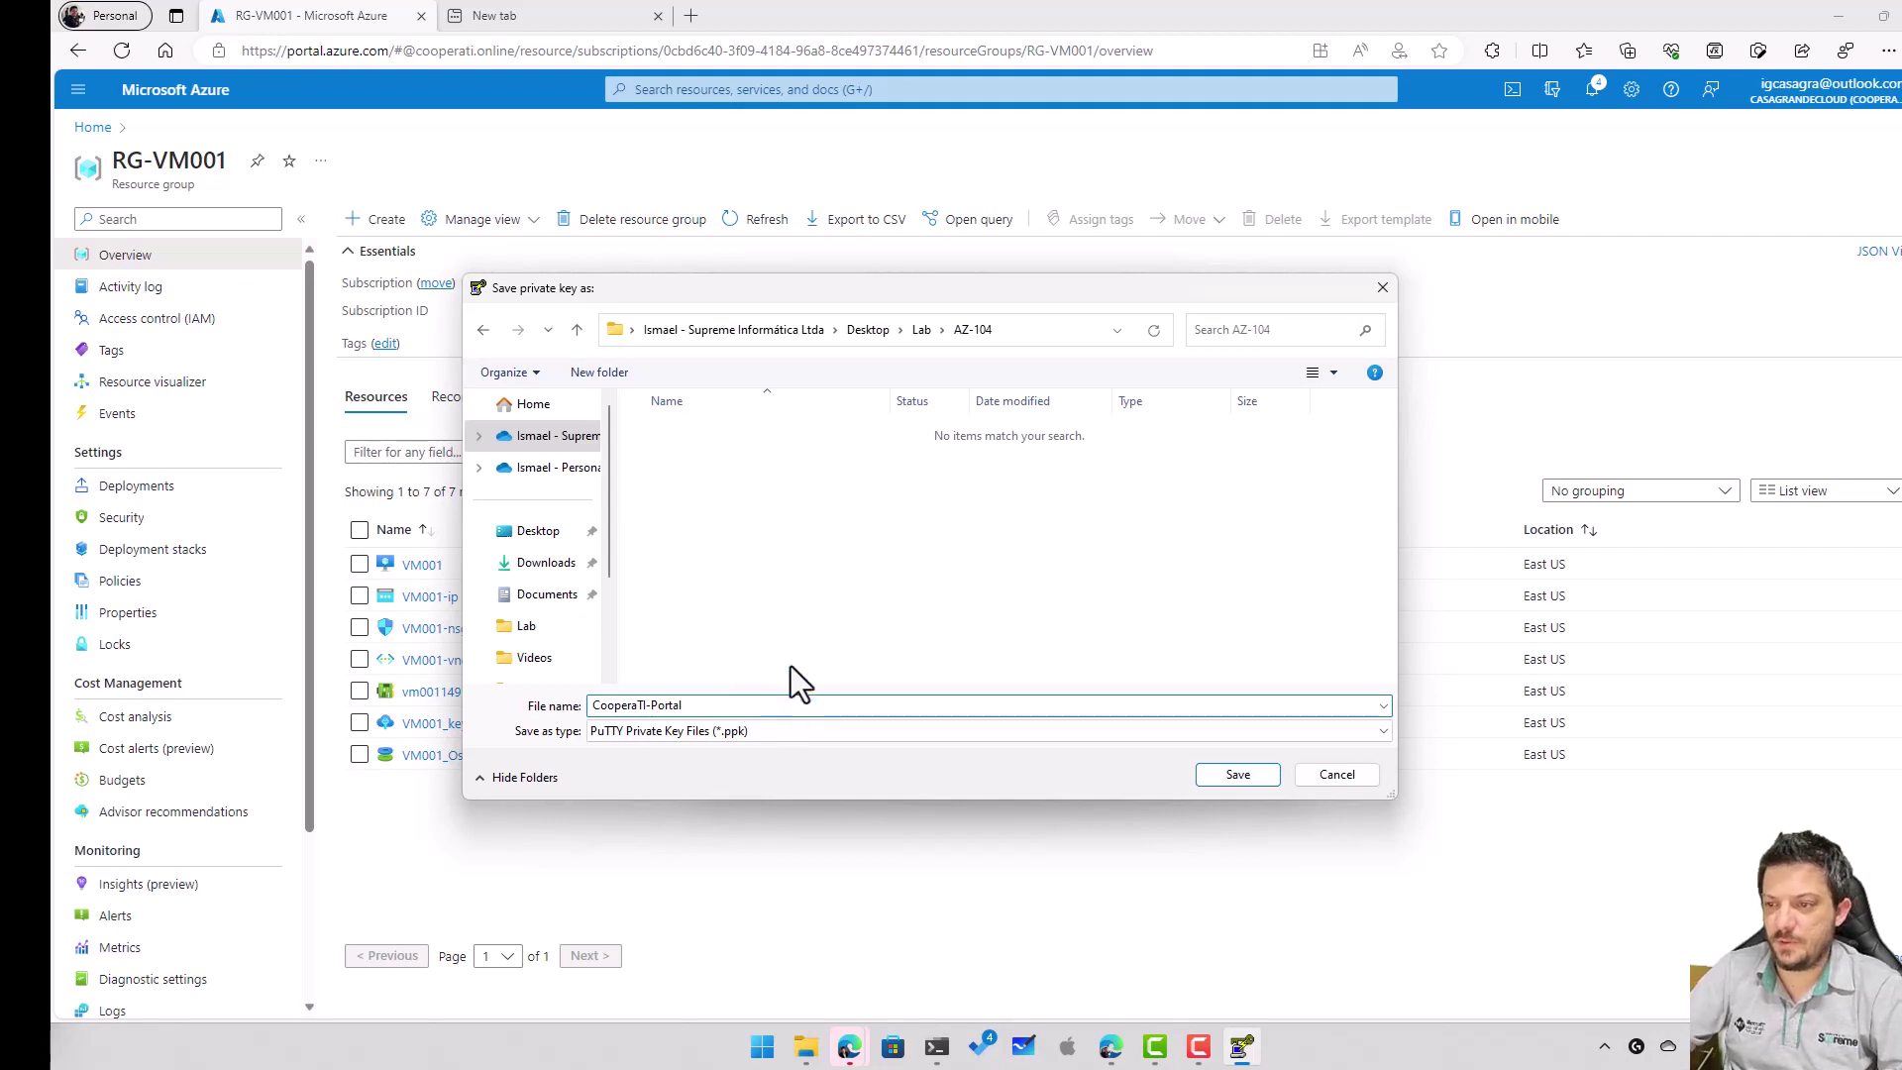
click(1235, 776)
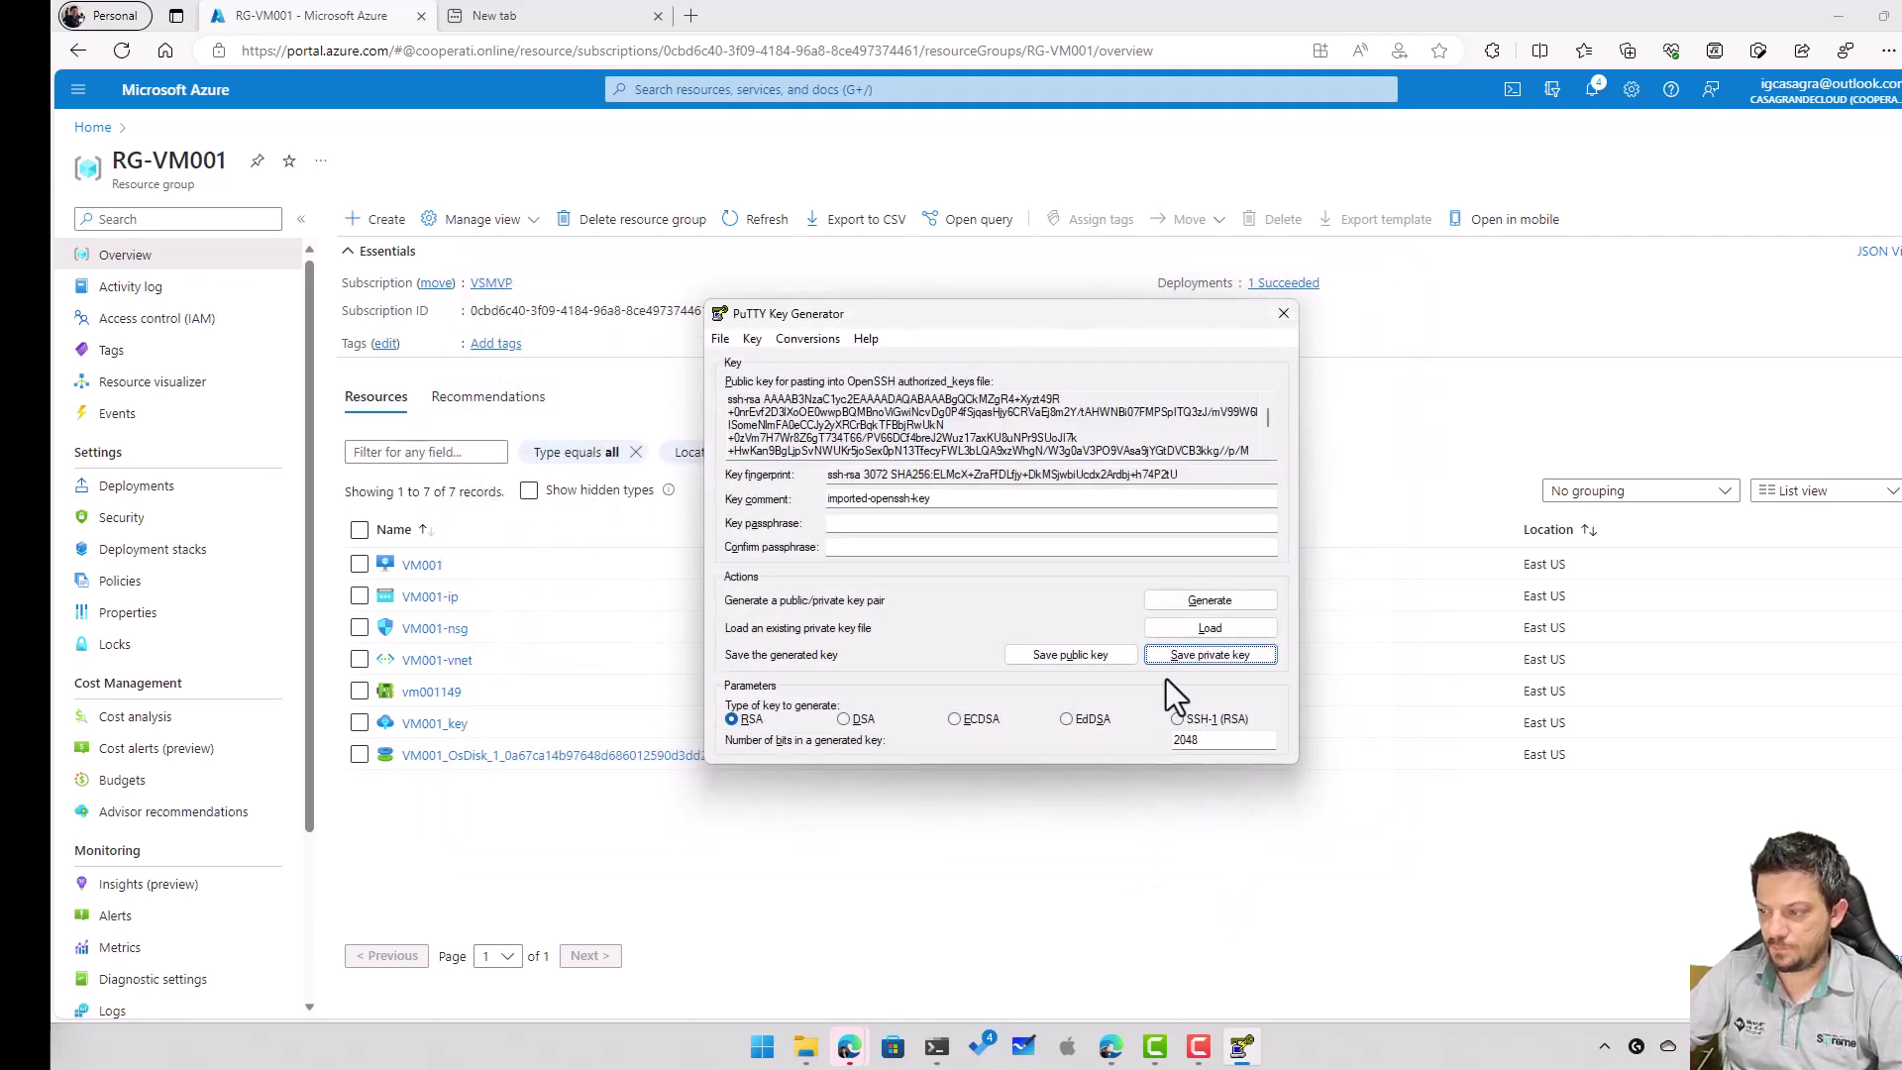
click(1283, 317)
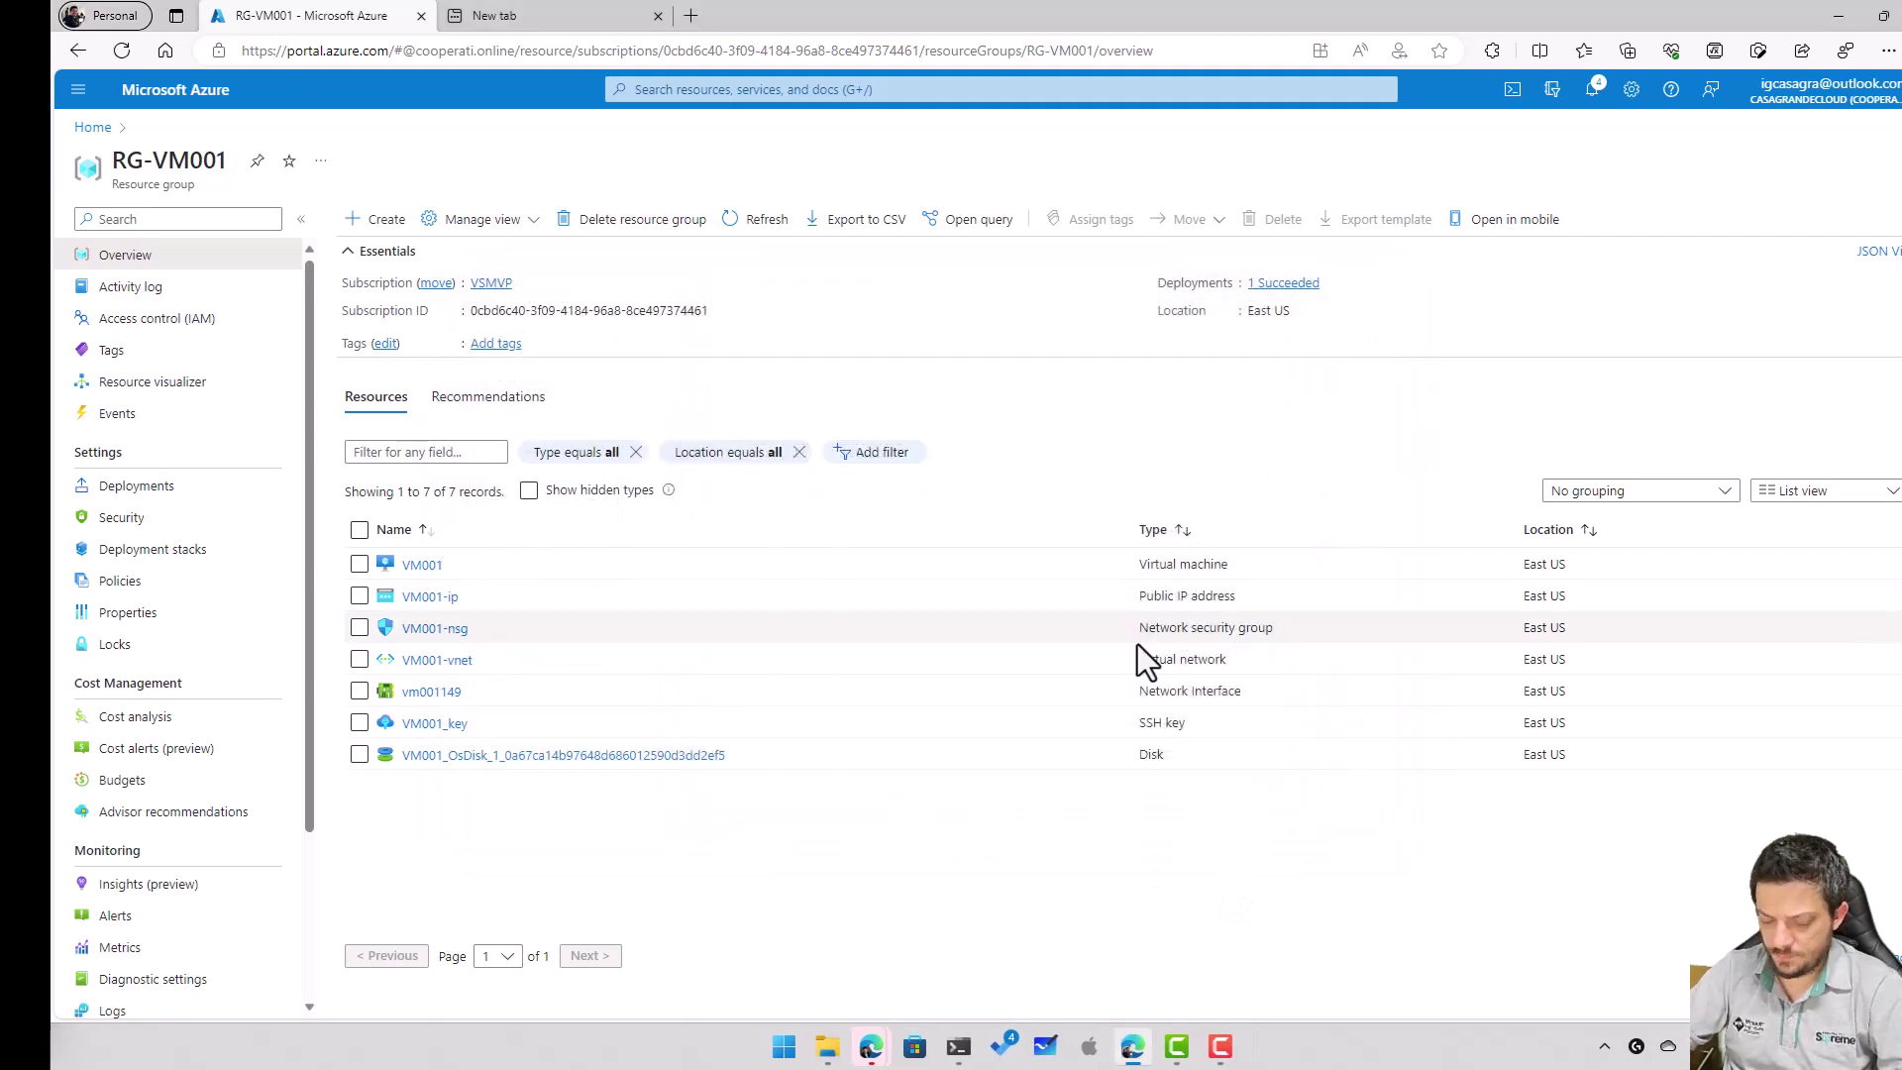
Step: Launch PuTTY and set its host to VM001's public IP address, 74.235.45.209, copied from the virtual machine's overview in the Azure portal
key(super)
text(putty)
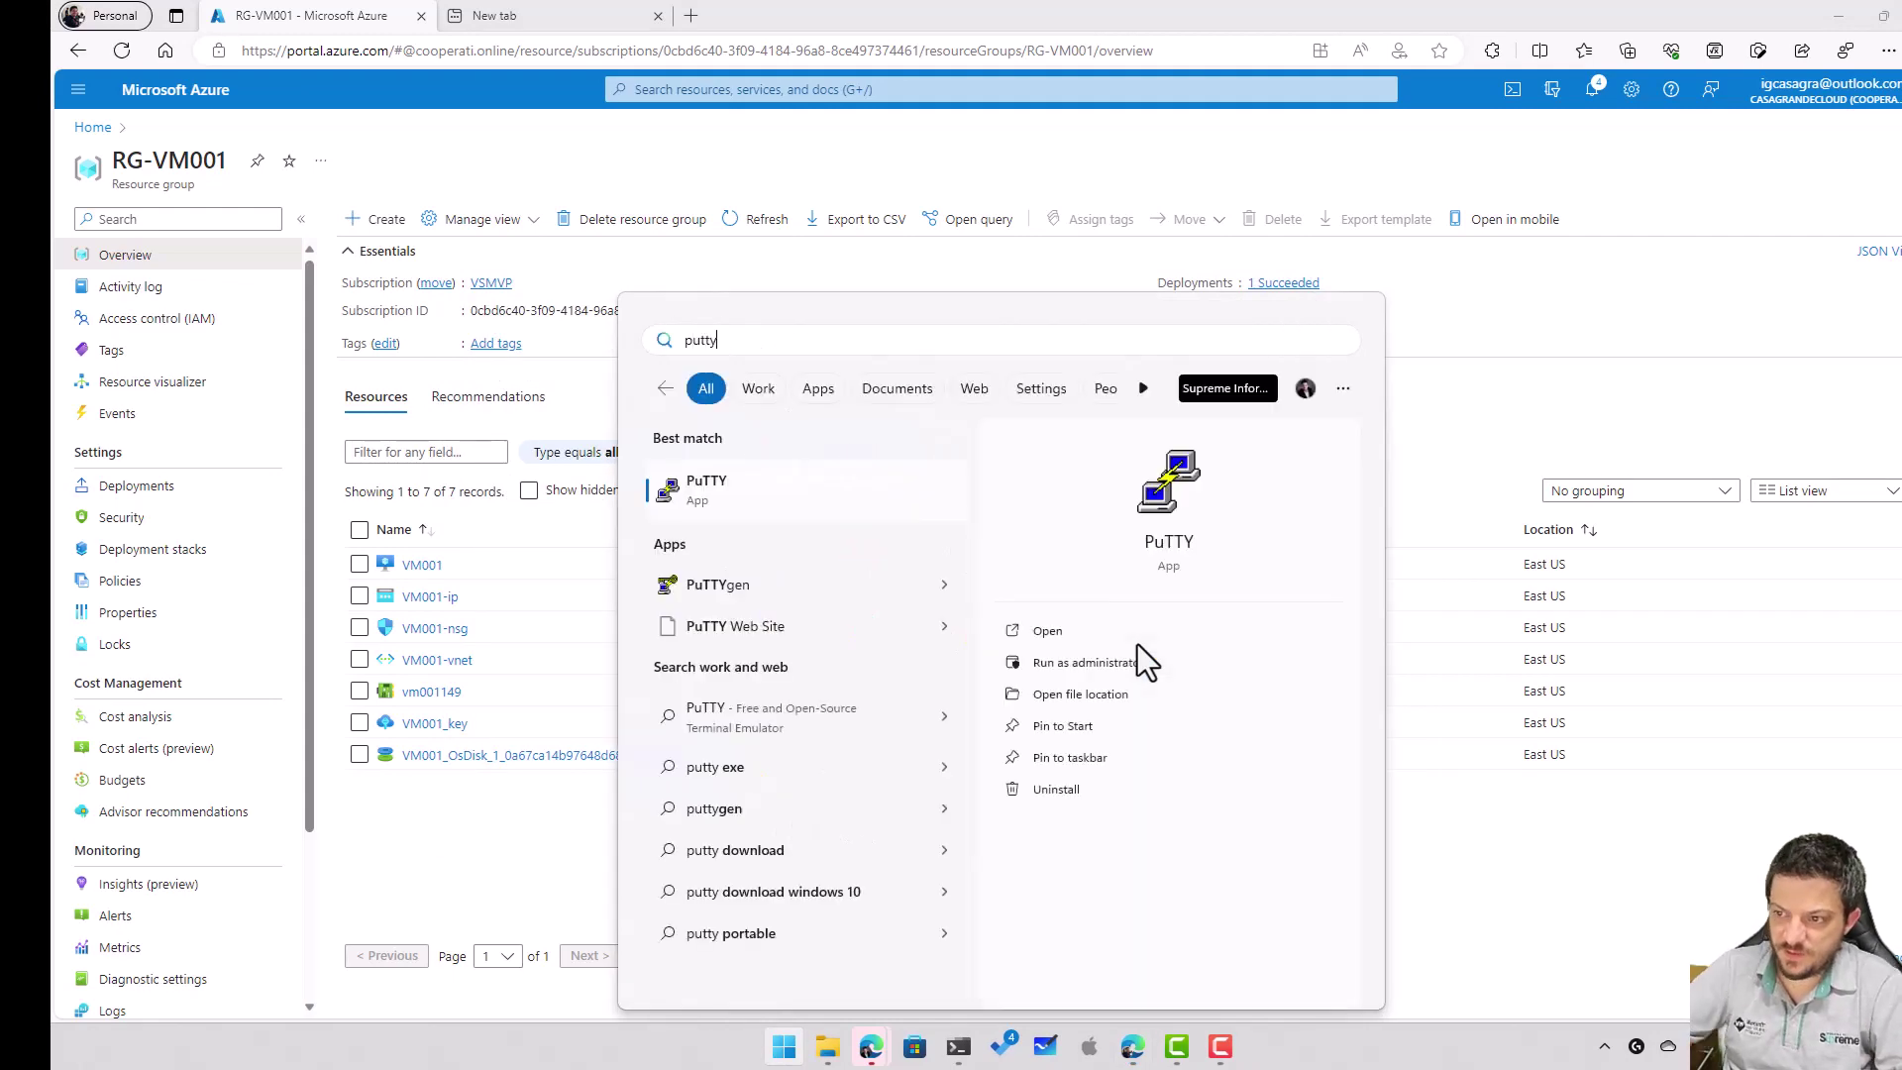
click(792, 495)
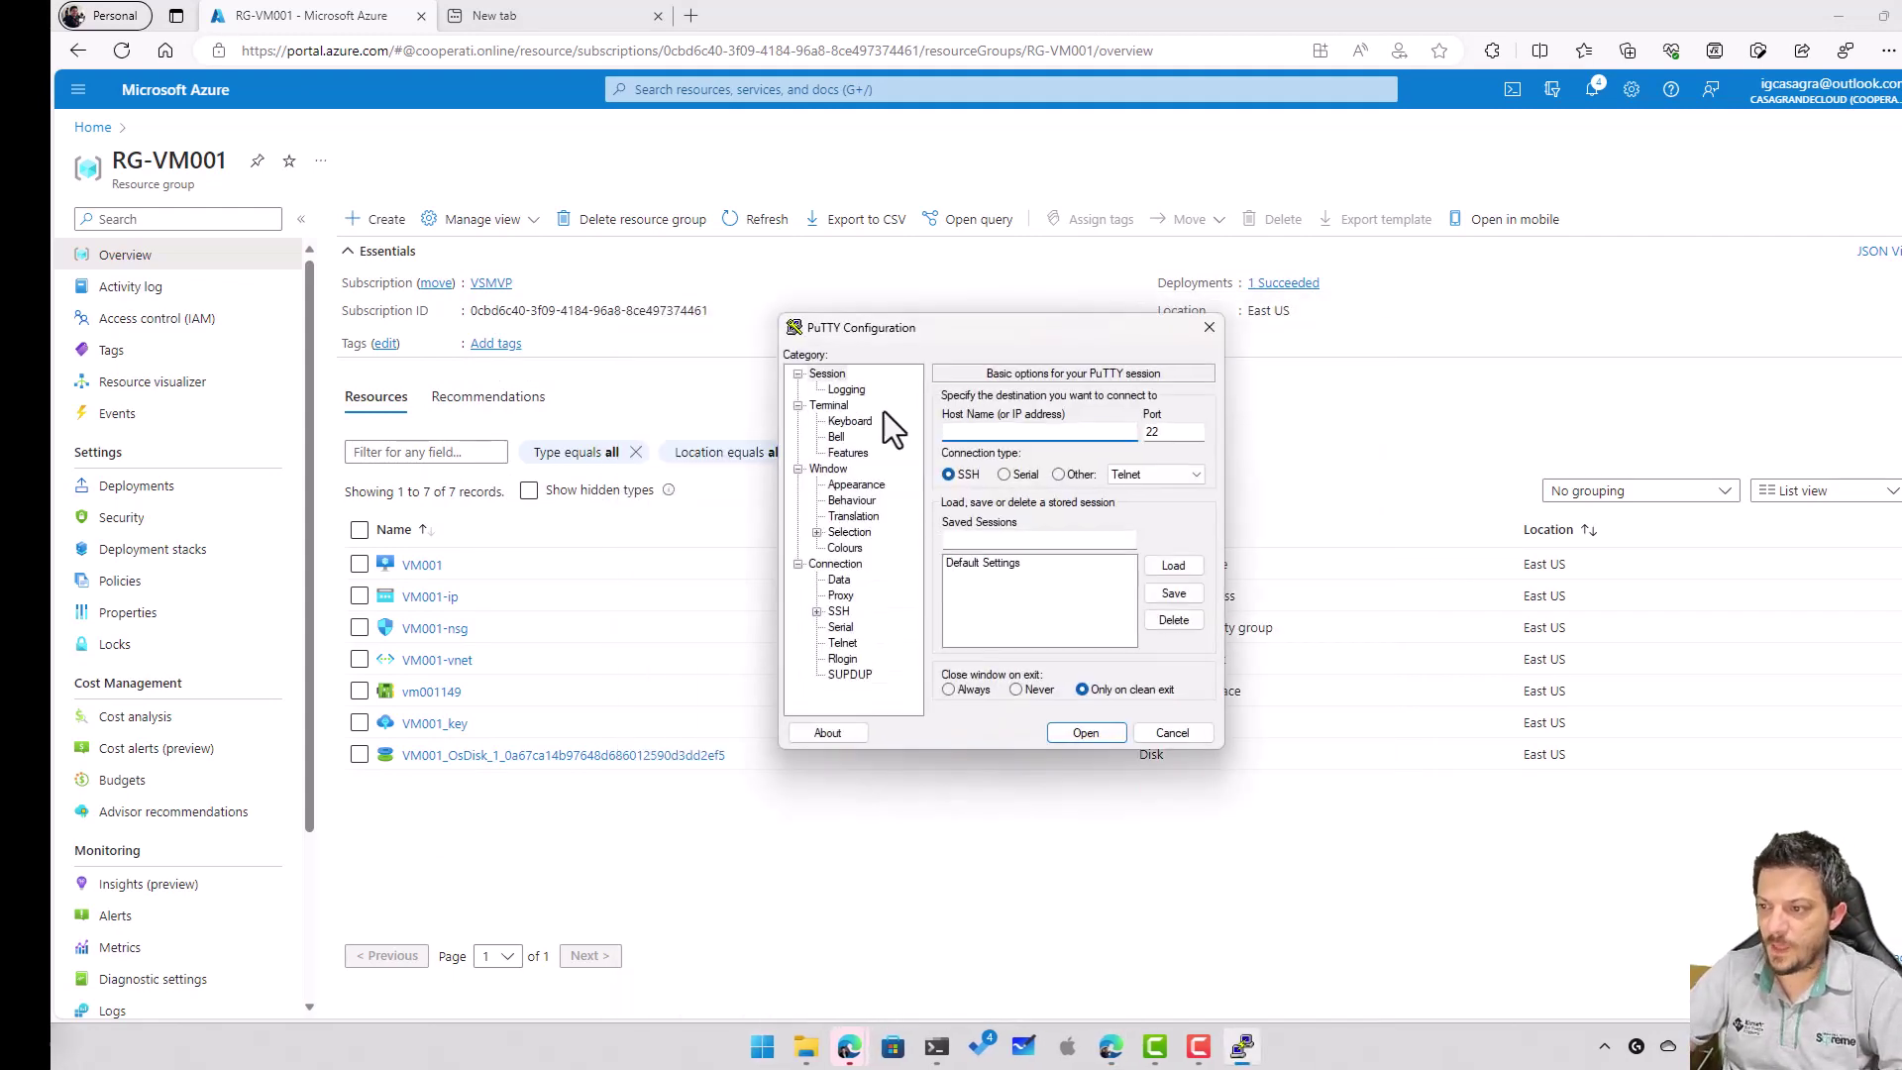
click(428, 573)
click(424, 567)
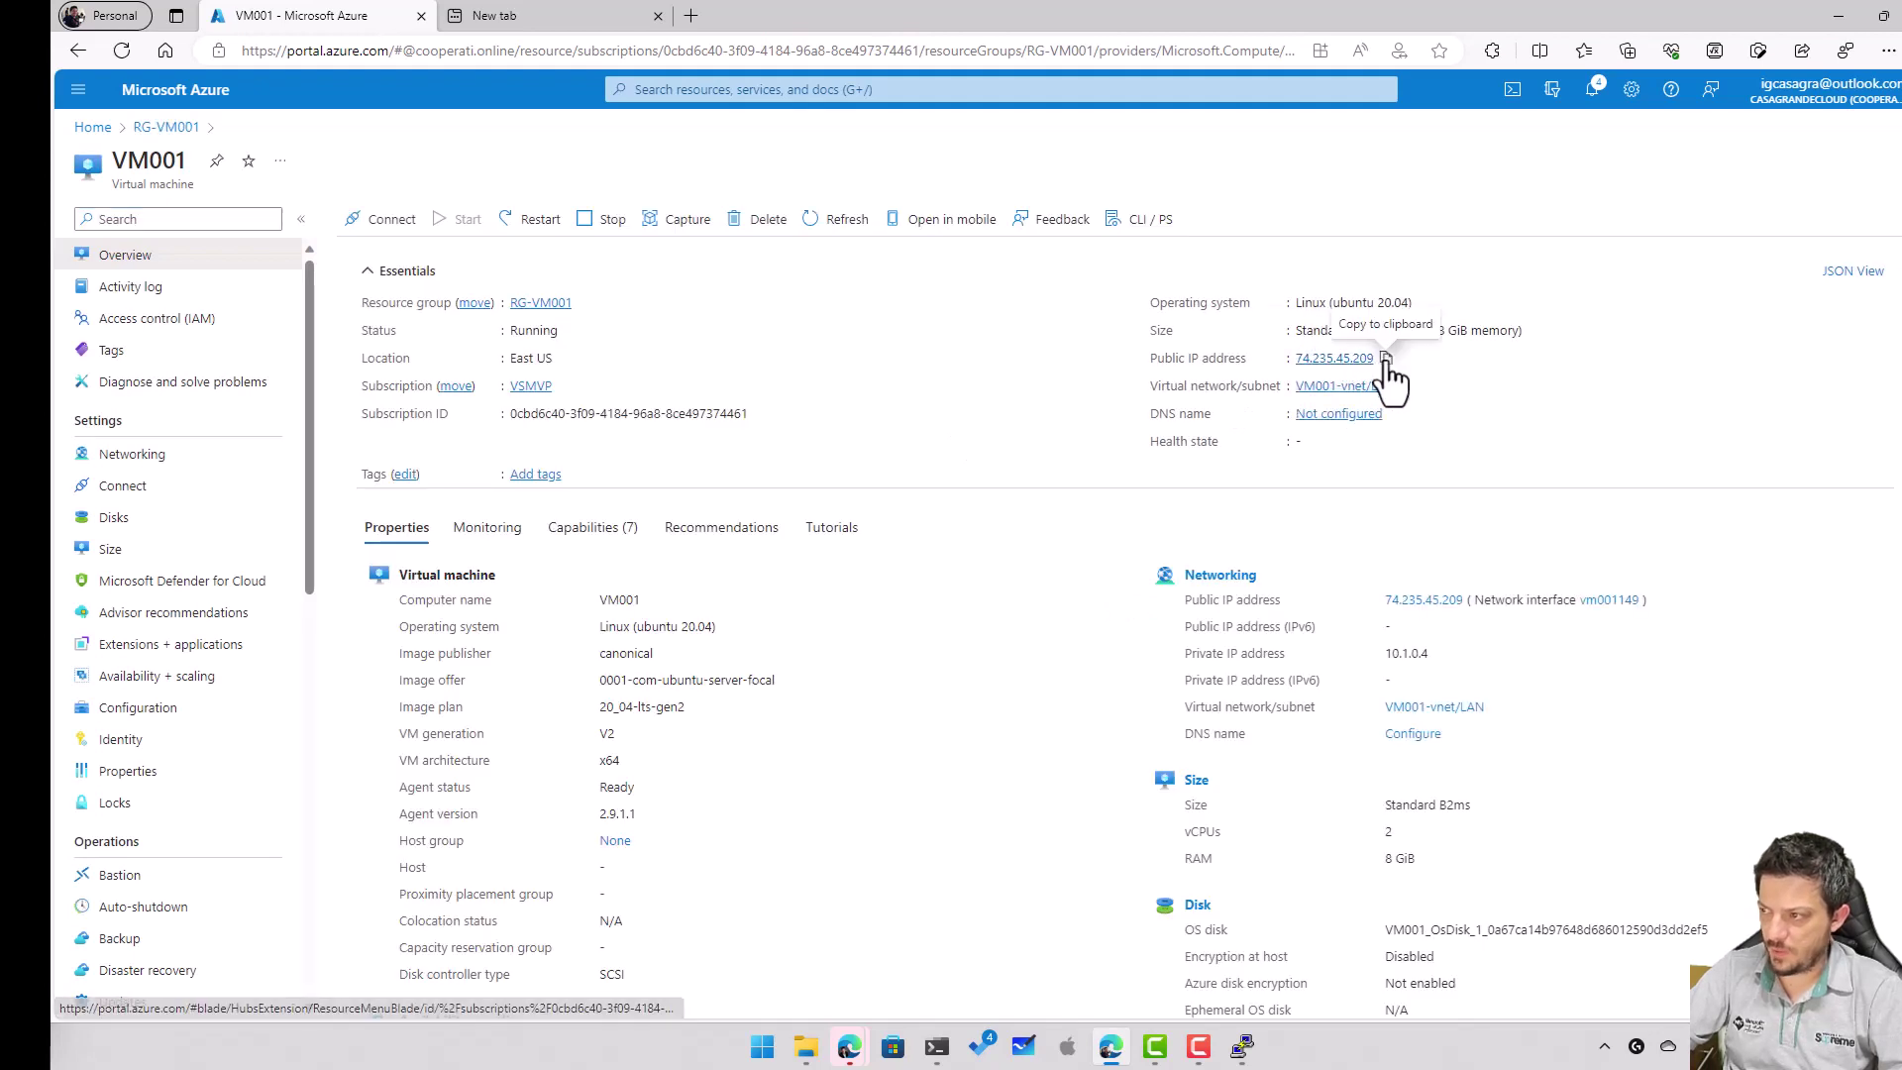
click(1385, 359)
key(alt+Tab)
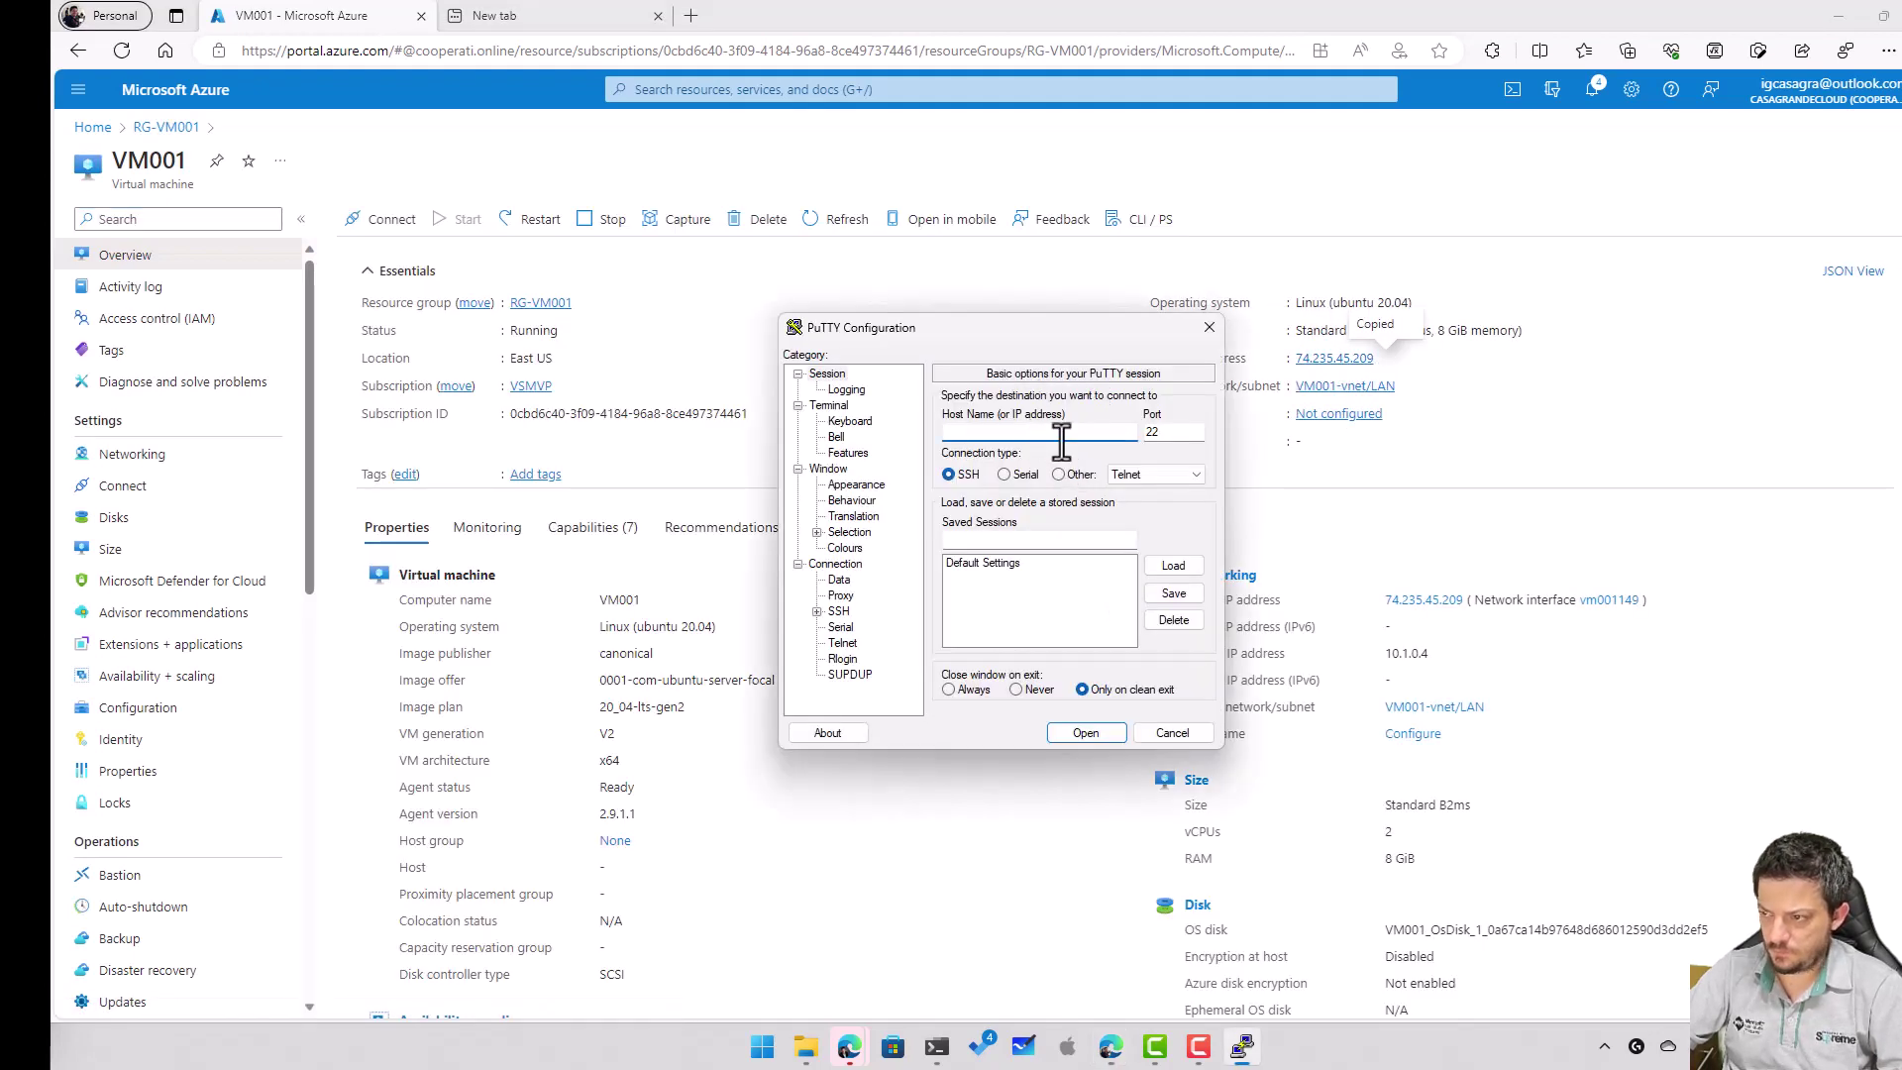
key(ctrl+v)
Step: Set the CooperaTI-Portal key from the AZ-104 folder as the private key file in the SSH authentication credentials
click(817, 612)
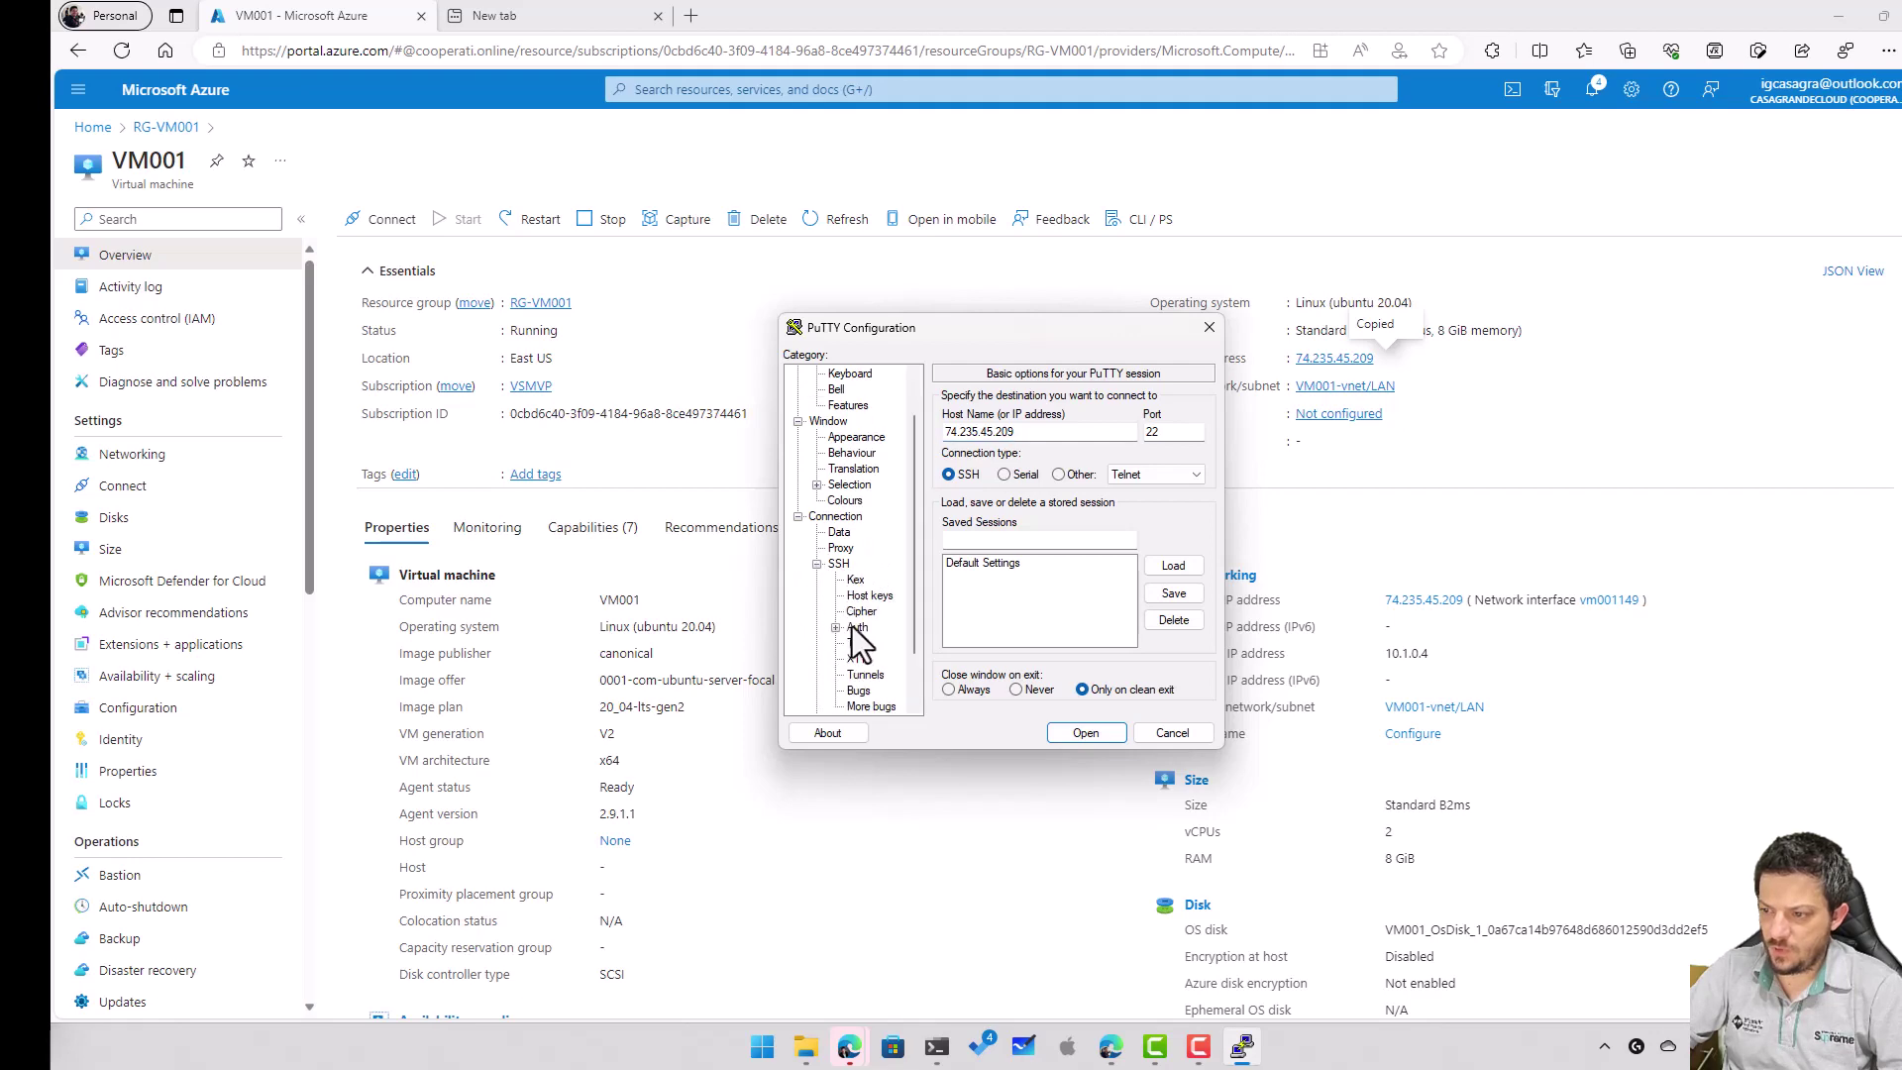
click(854, 628)
click(836, 628)
click(881, 642)
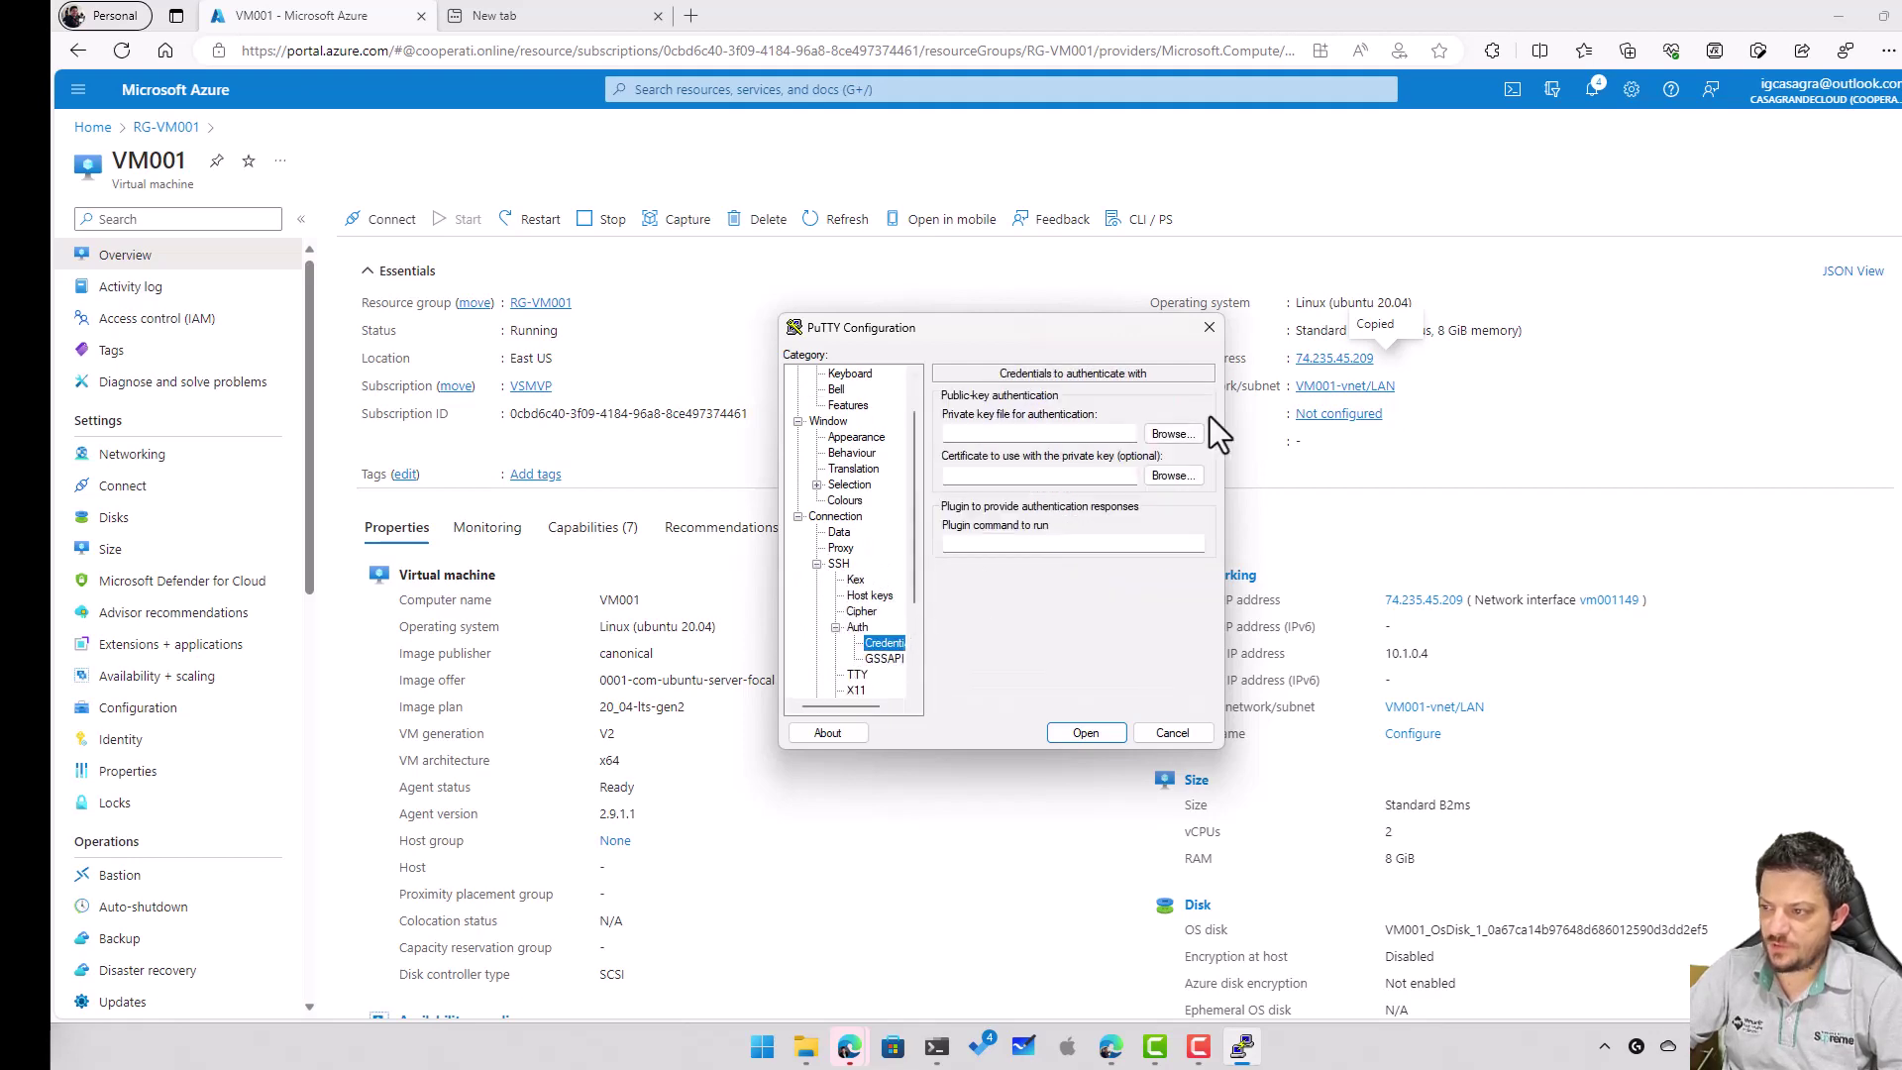
click(1170, 433)
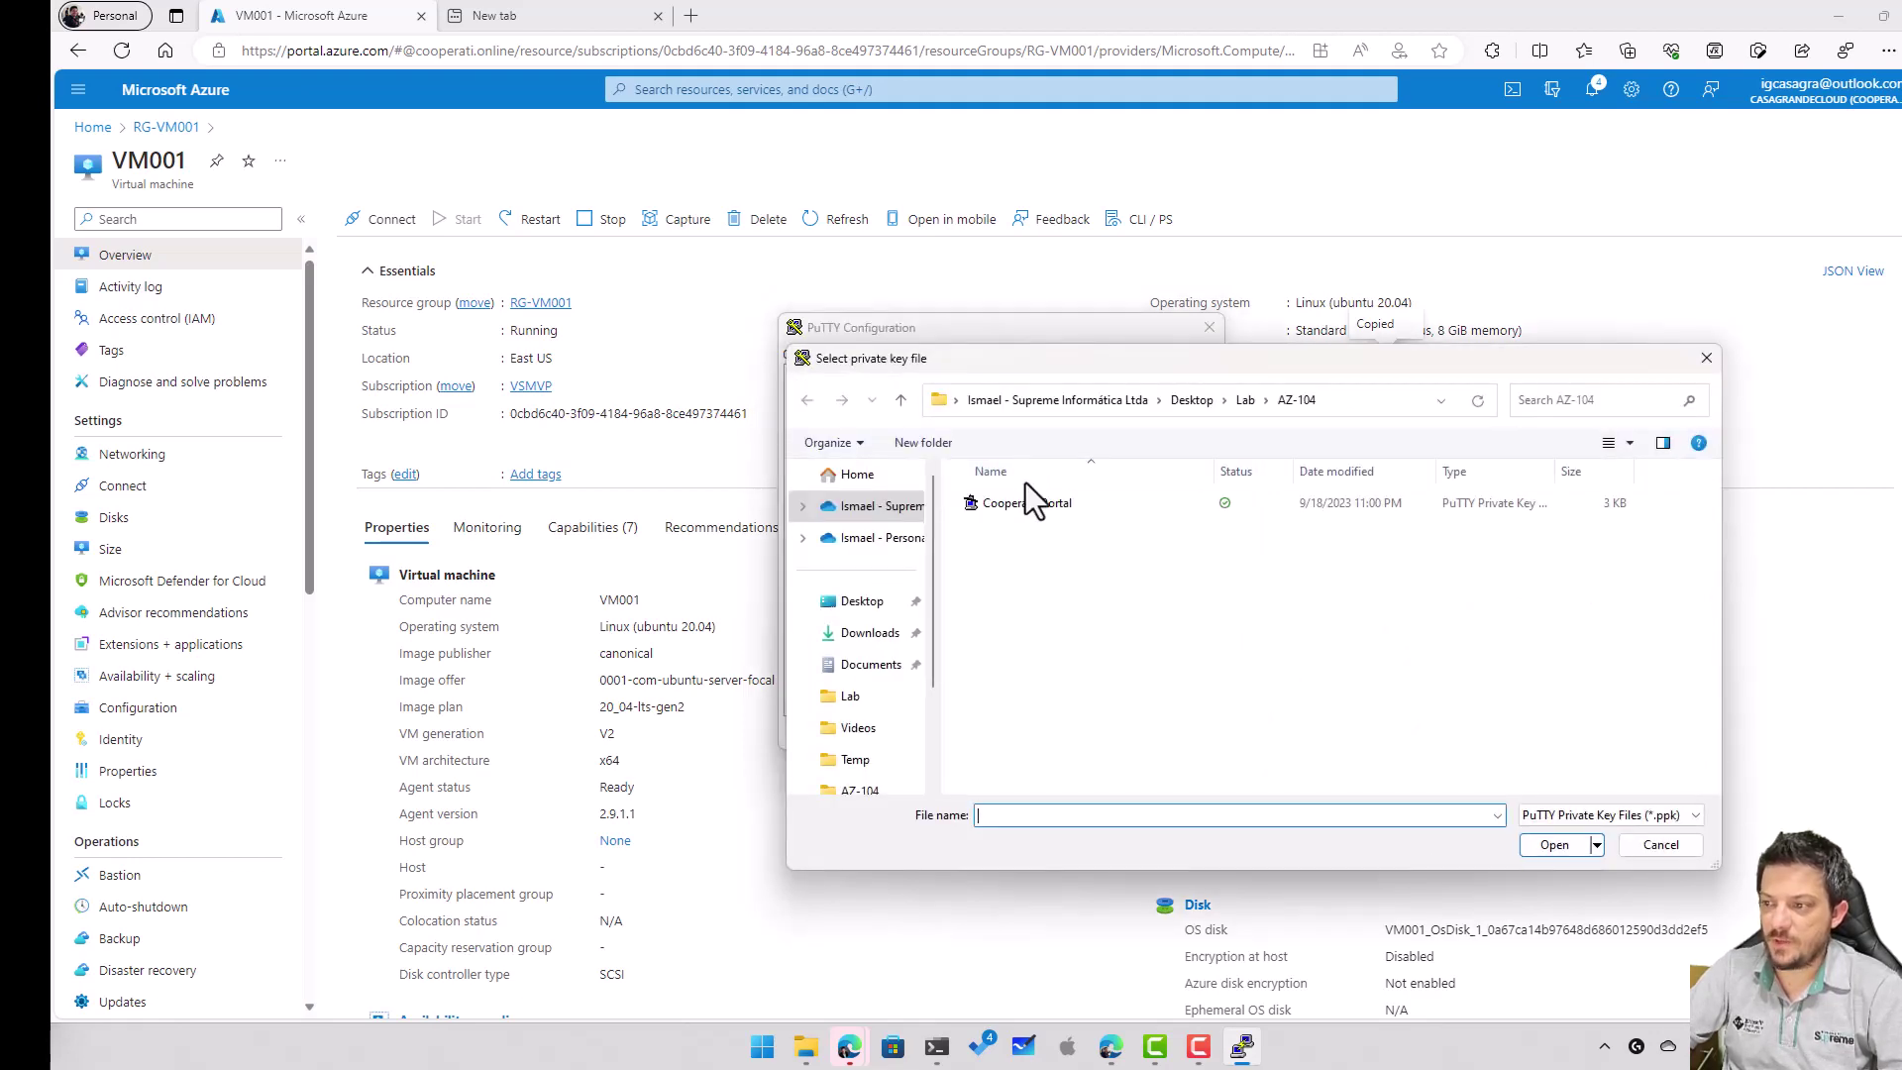
click(1042, 511)
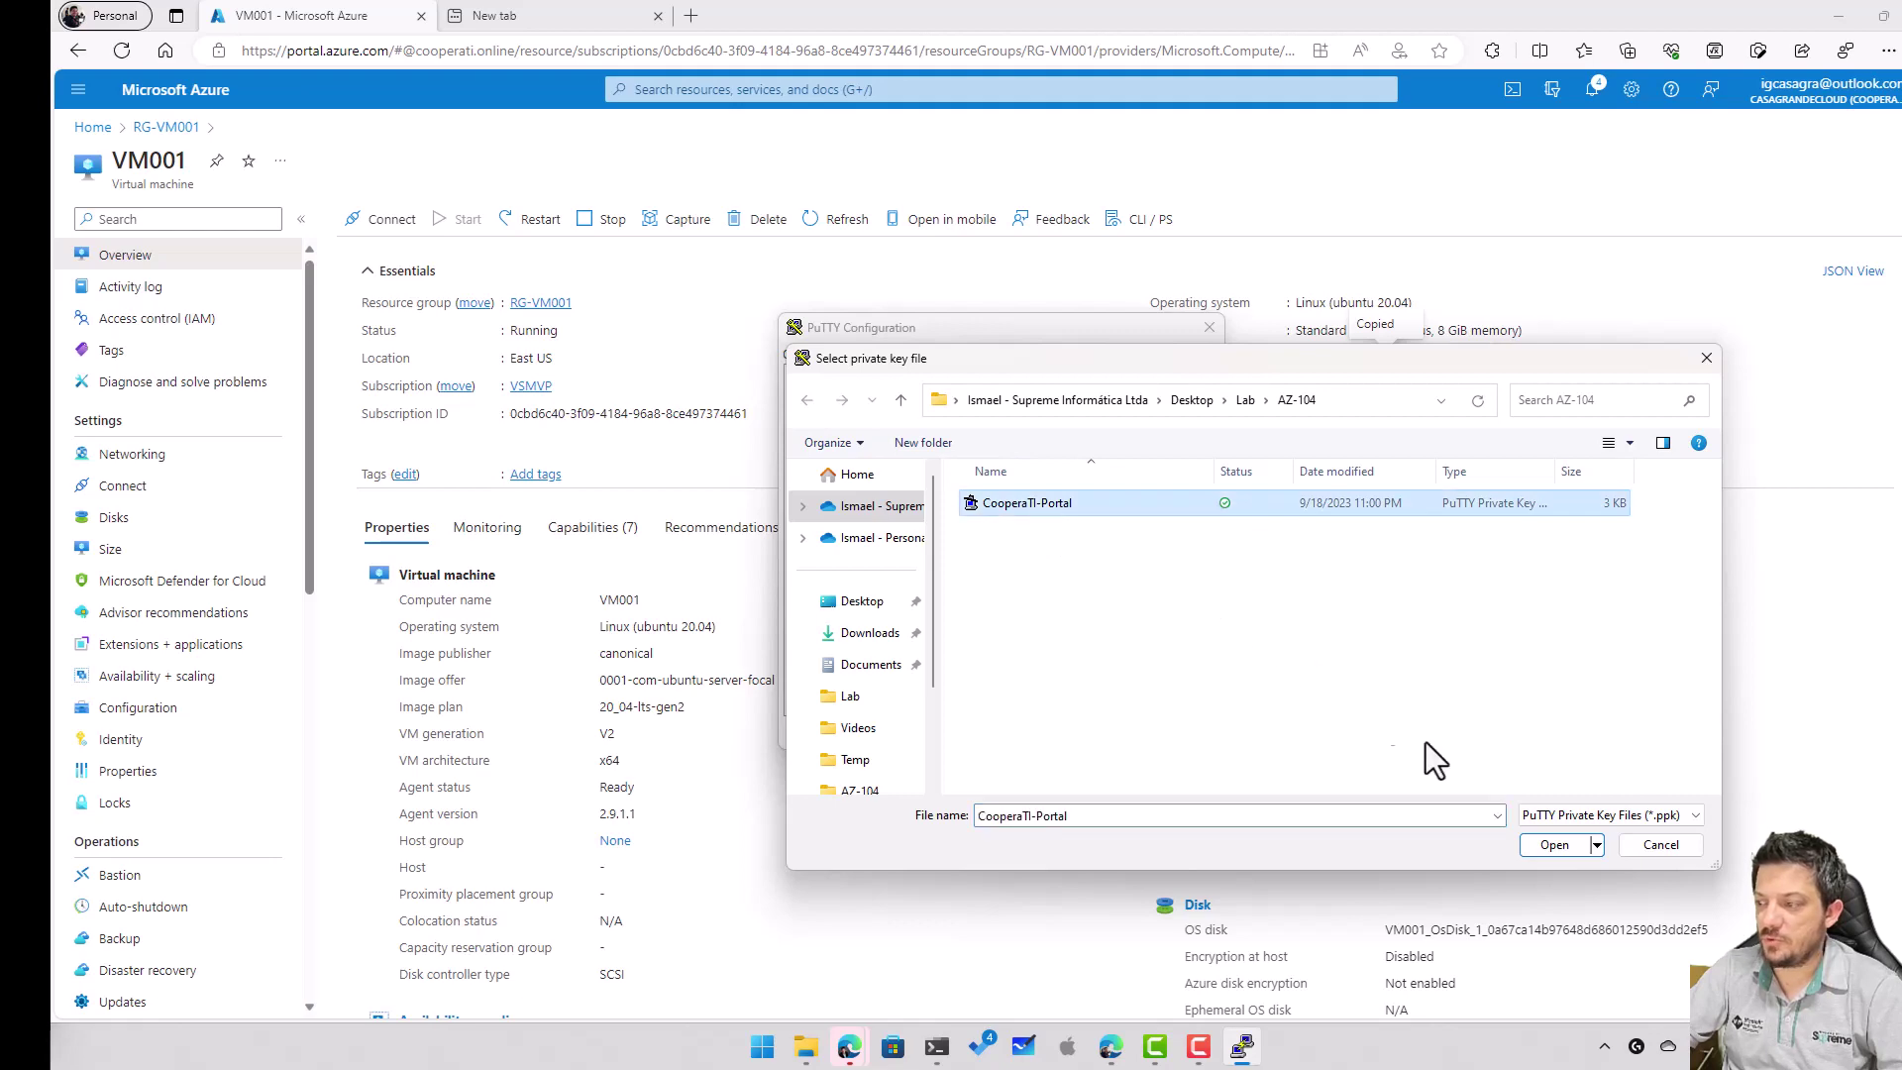
click(1548, 845)
Step: Connect to the virtual machine over SSH, accepting its host key and logging in as cooperati, and close the session
click(1086, 734)
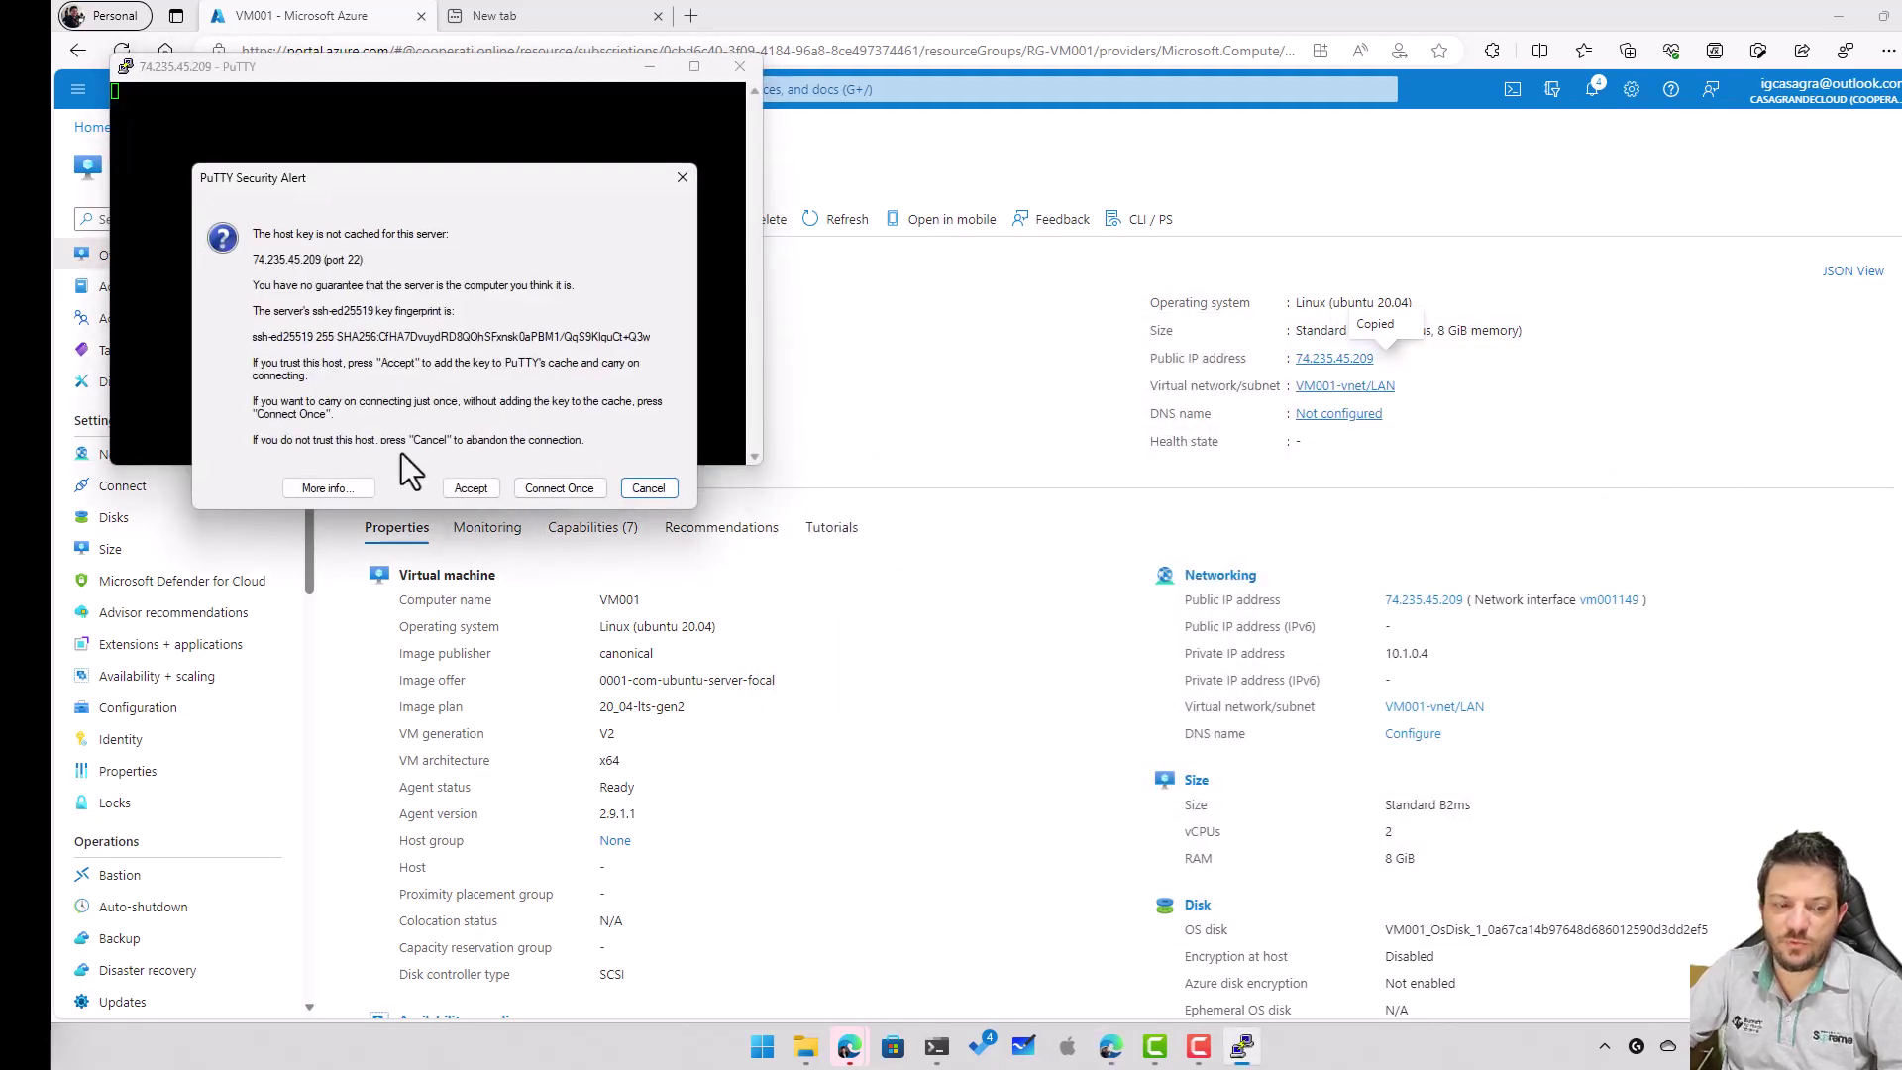
click(476, 486)
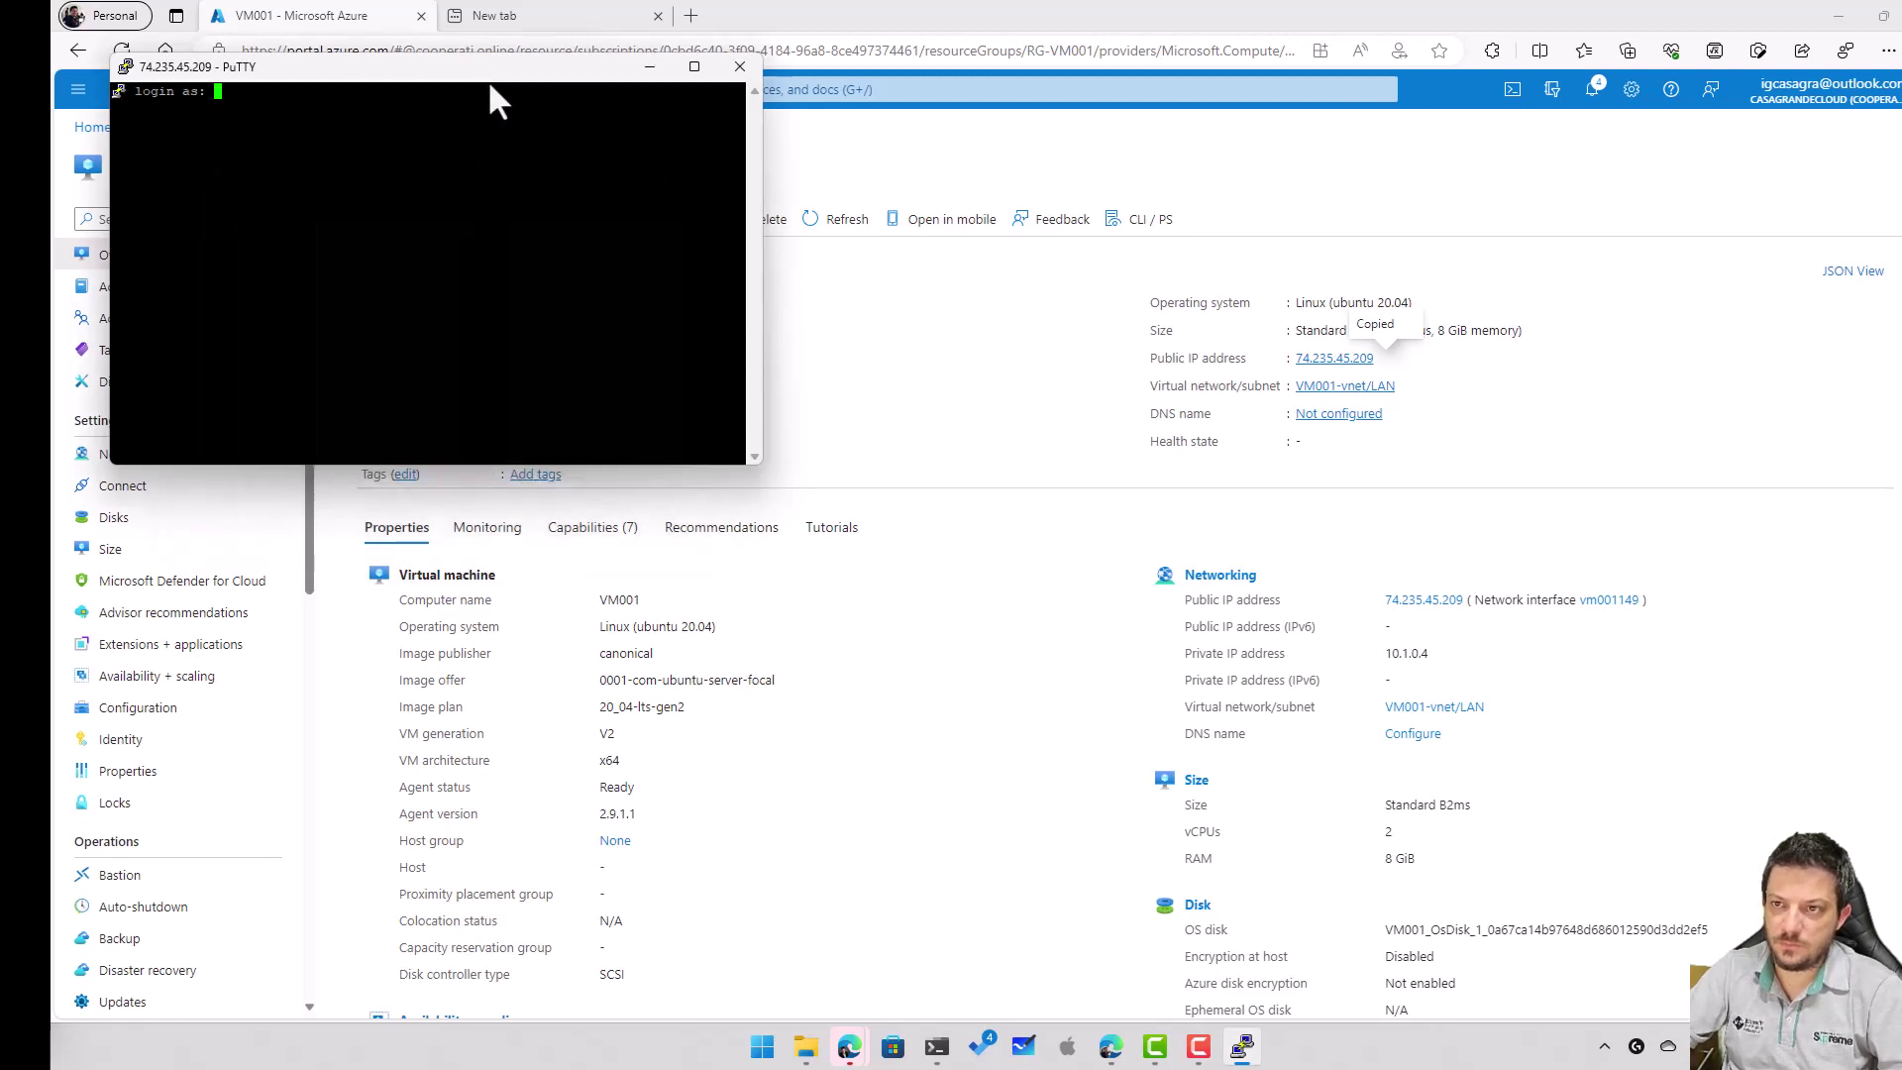
drag(531, 82, 975, 228)
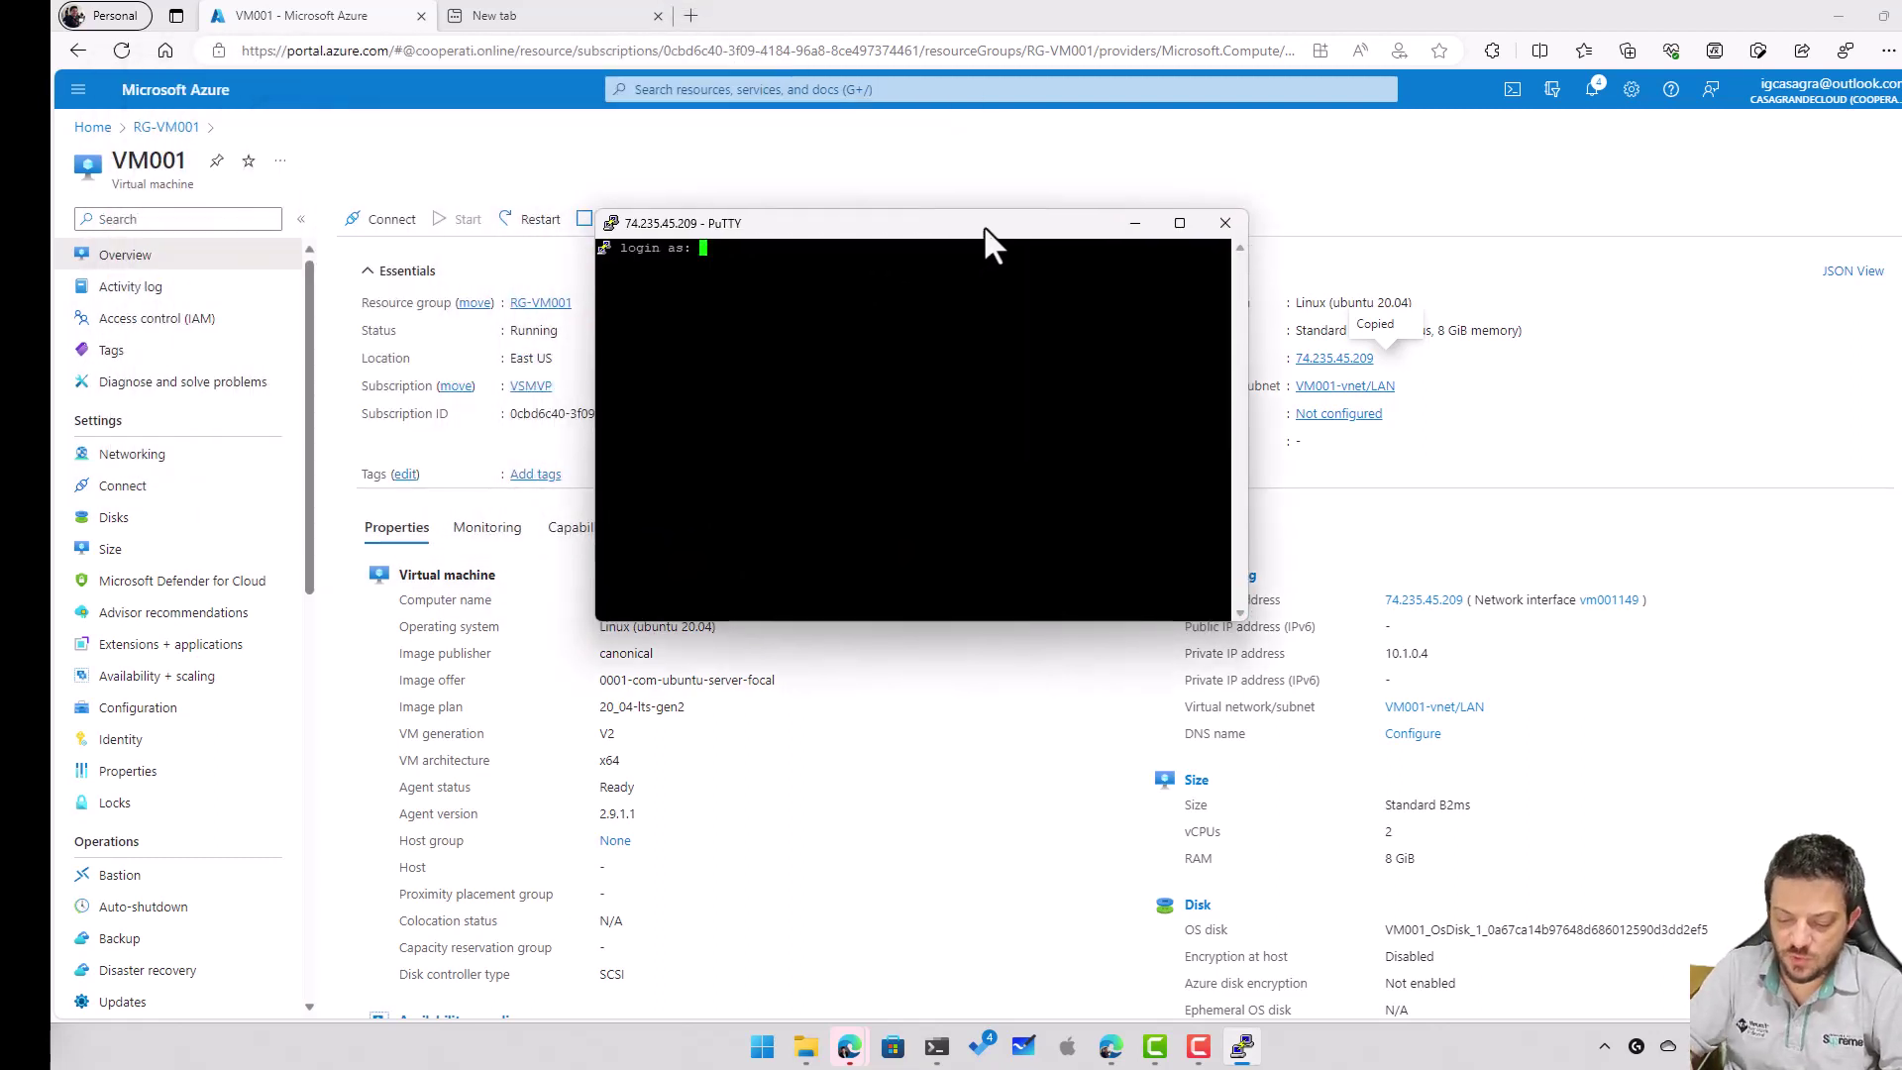
text(cooperati)
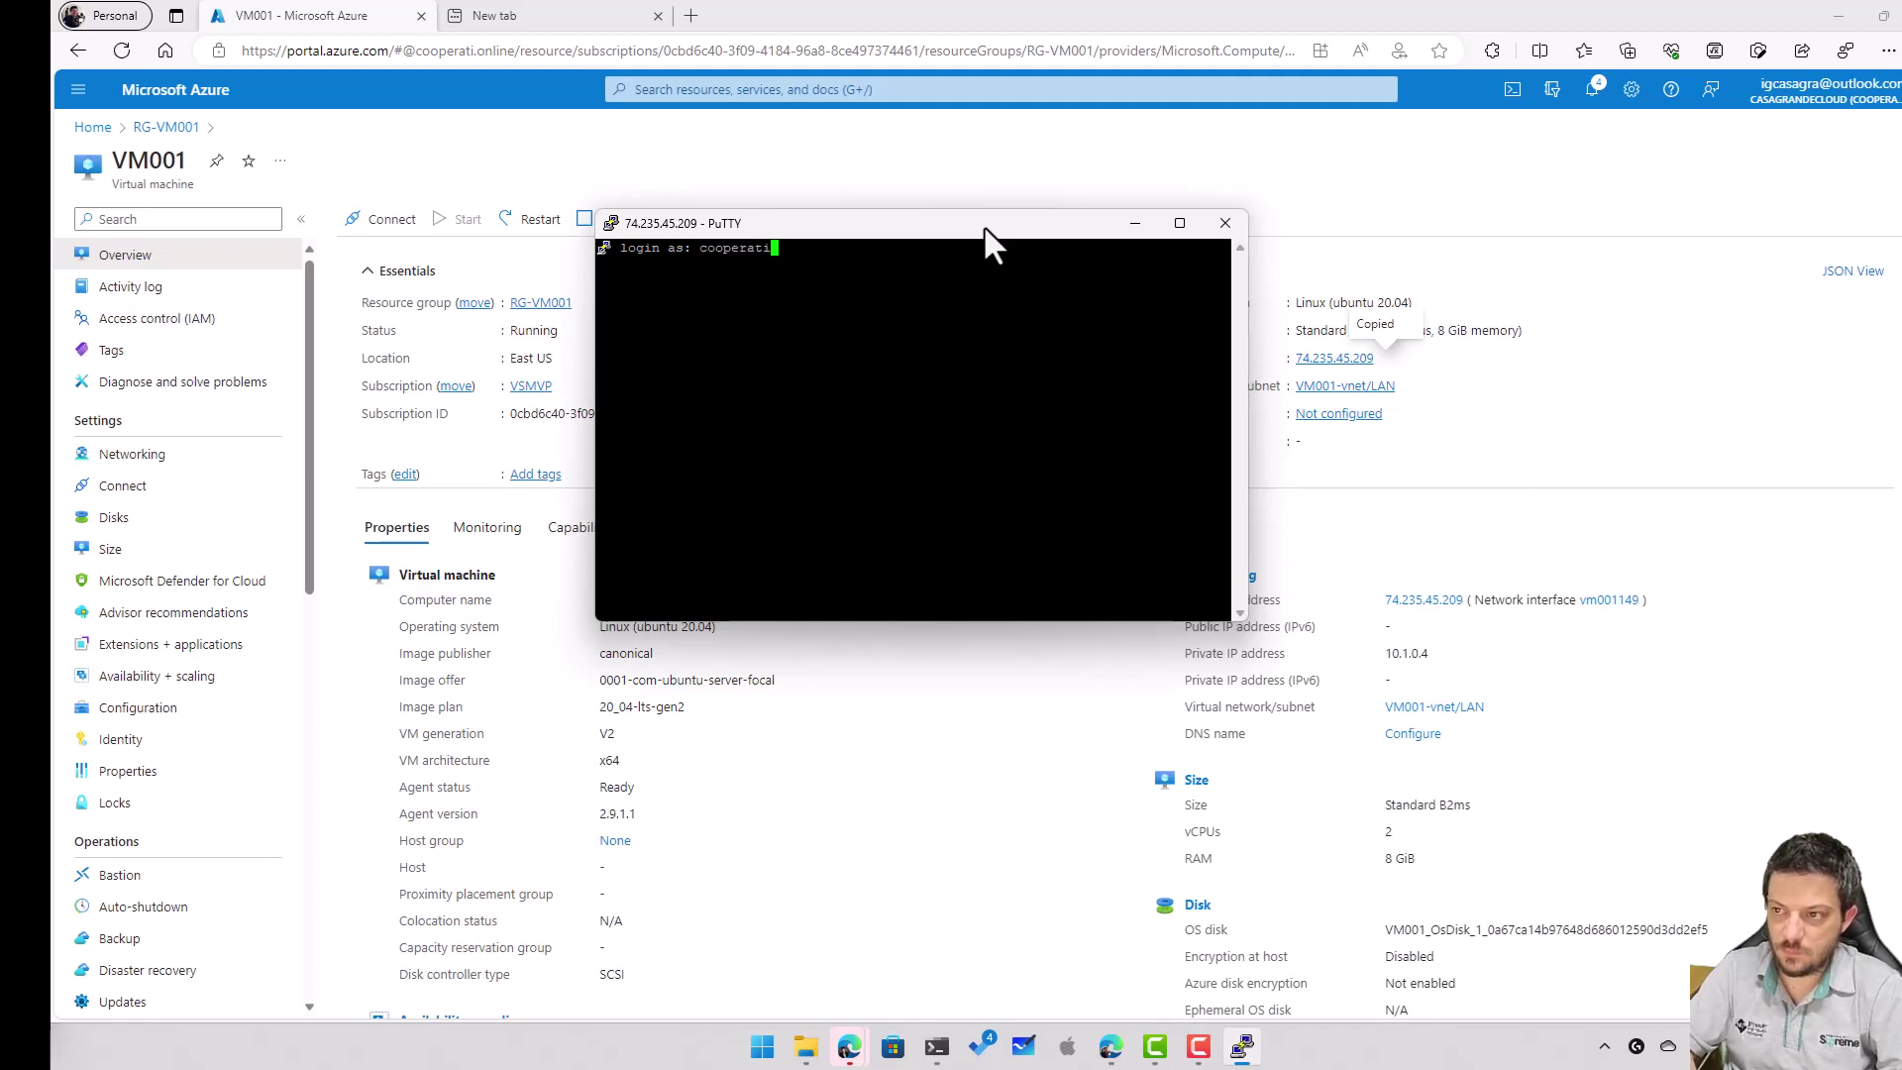
key(Return)
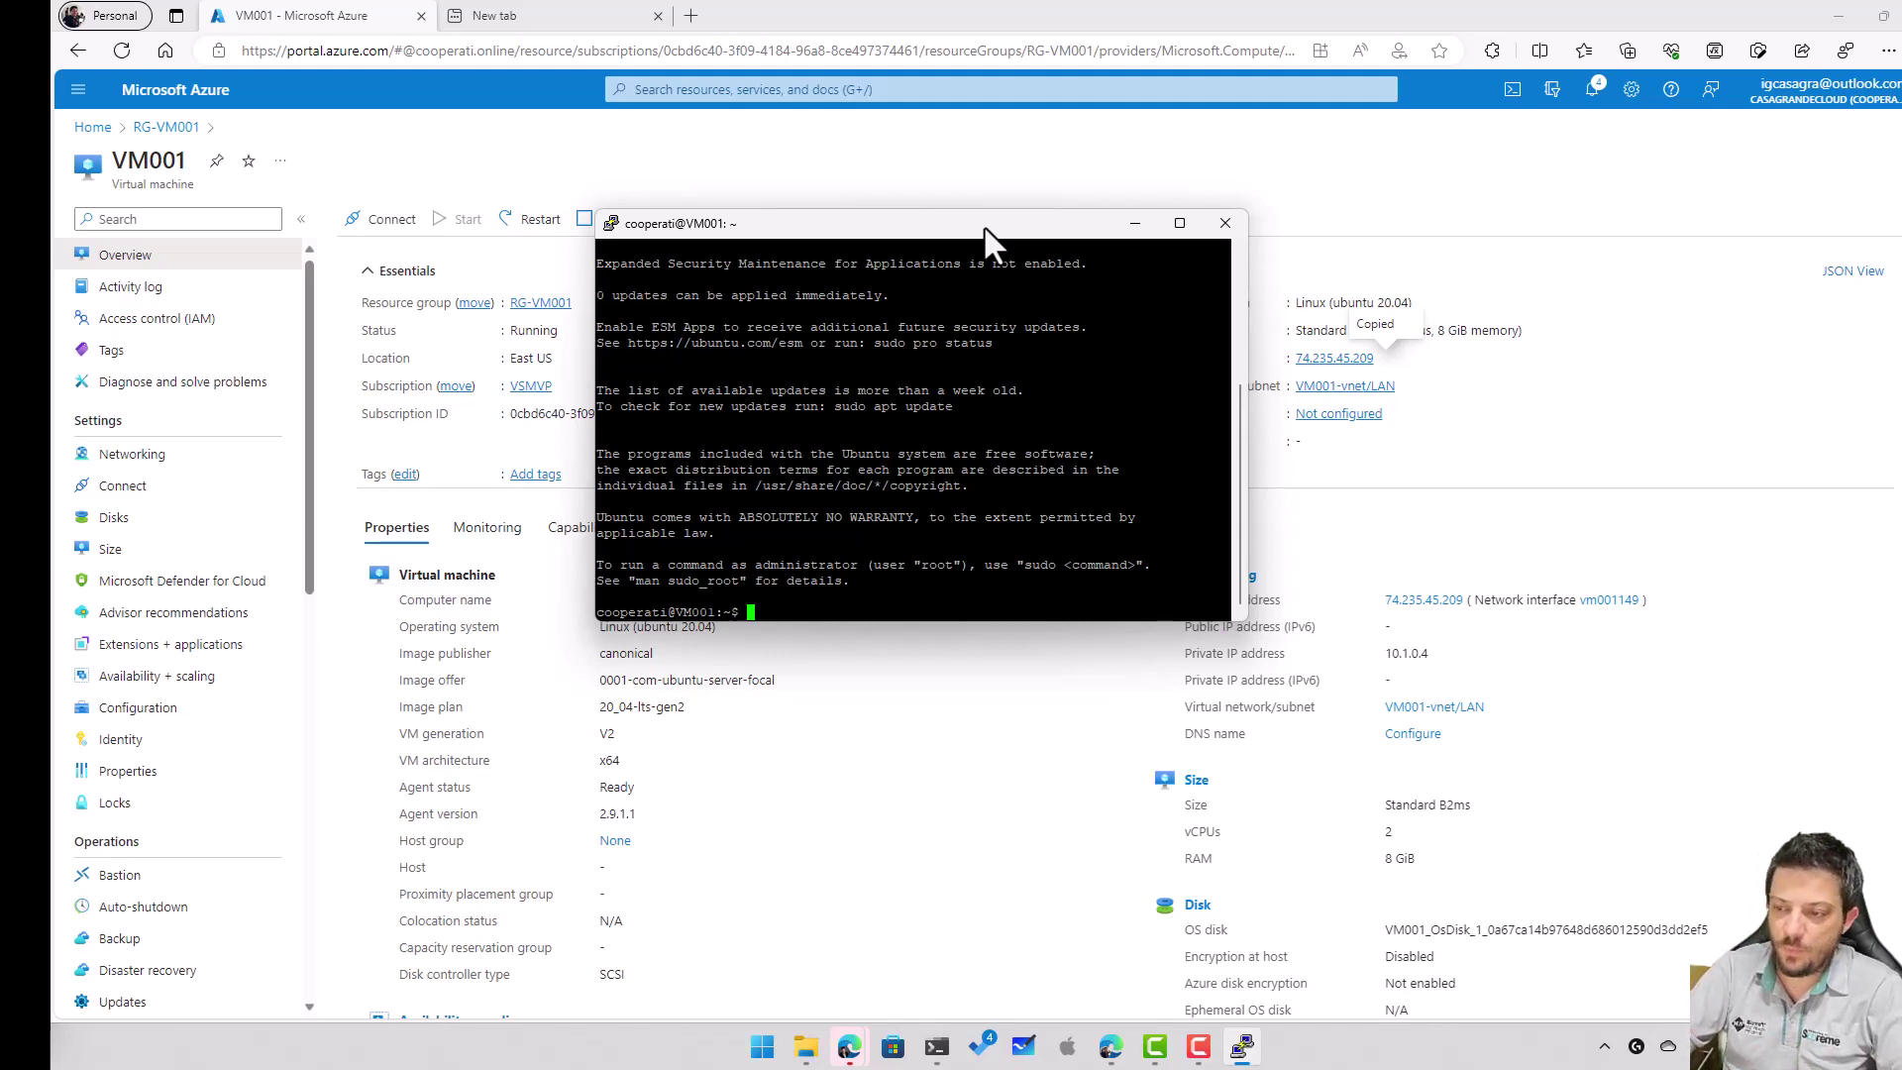
click(1226, 223)
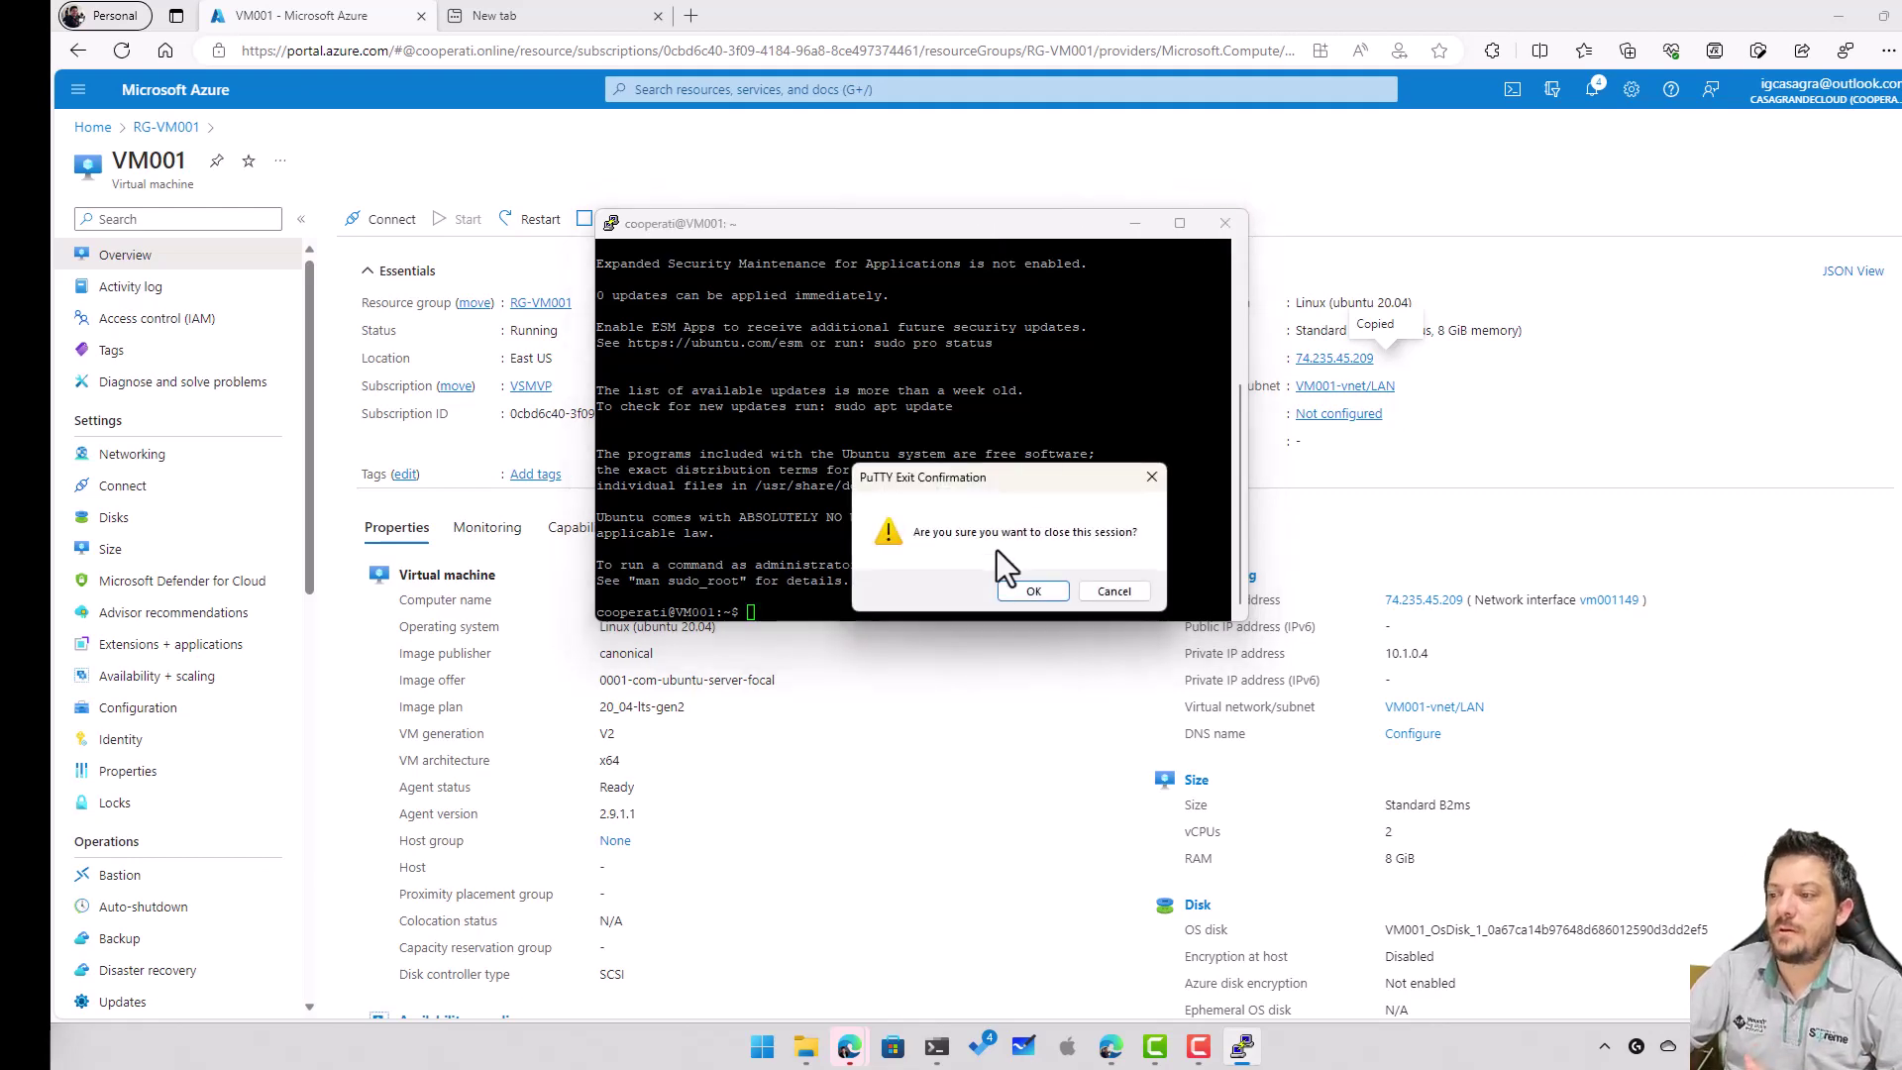
click(1034, 592)
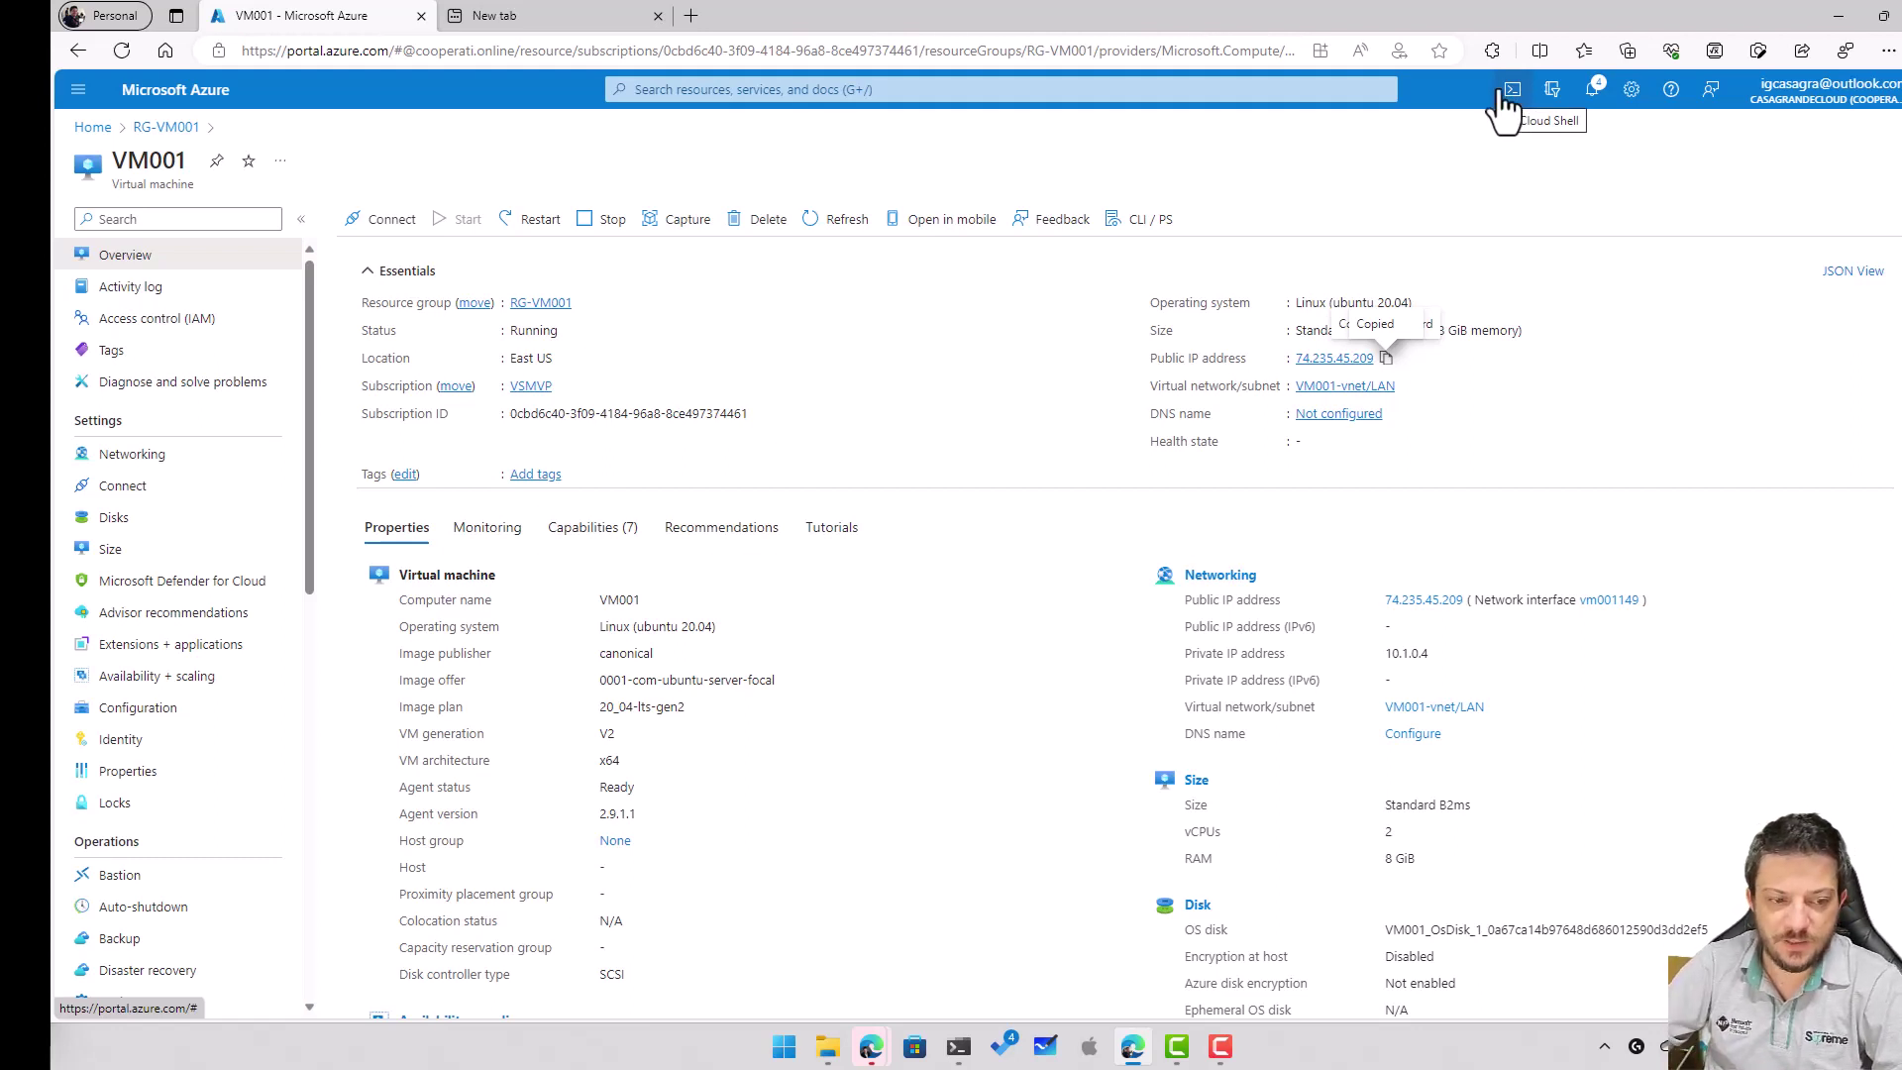
Step: Switch to Windows Terminal and open an Azure Cloud Shell session alongside PowerShell
click(958, 1046)
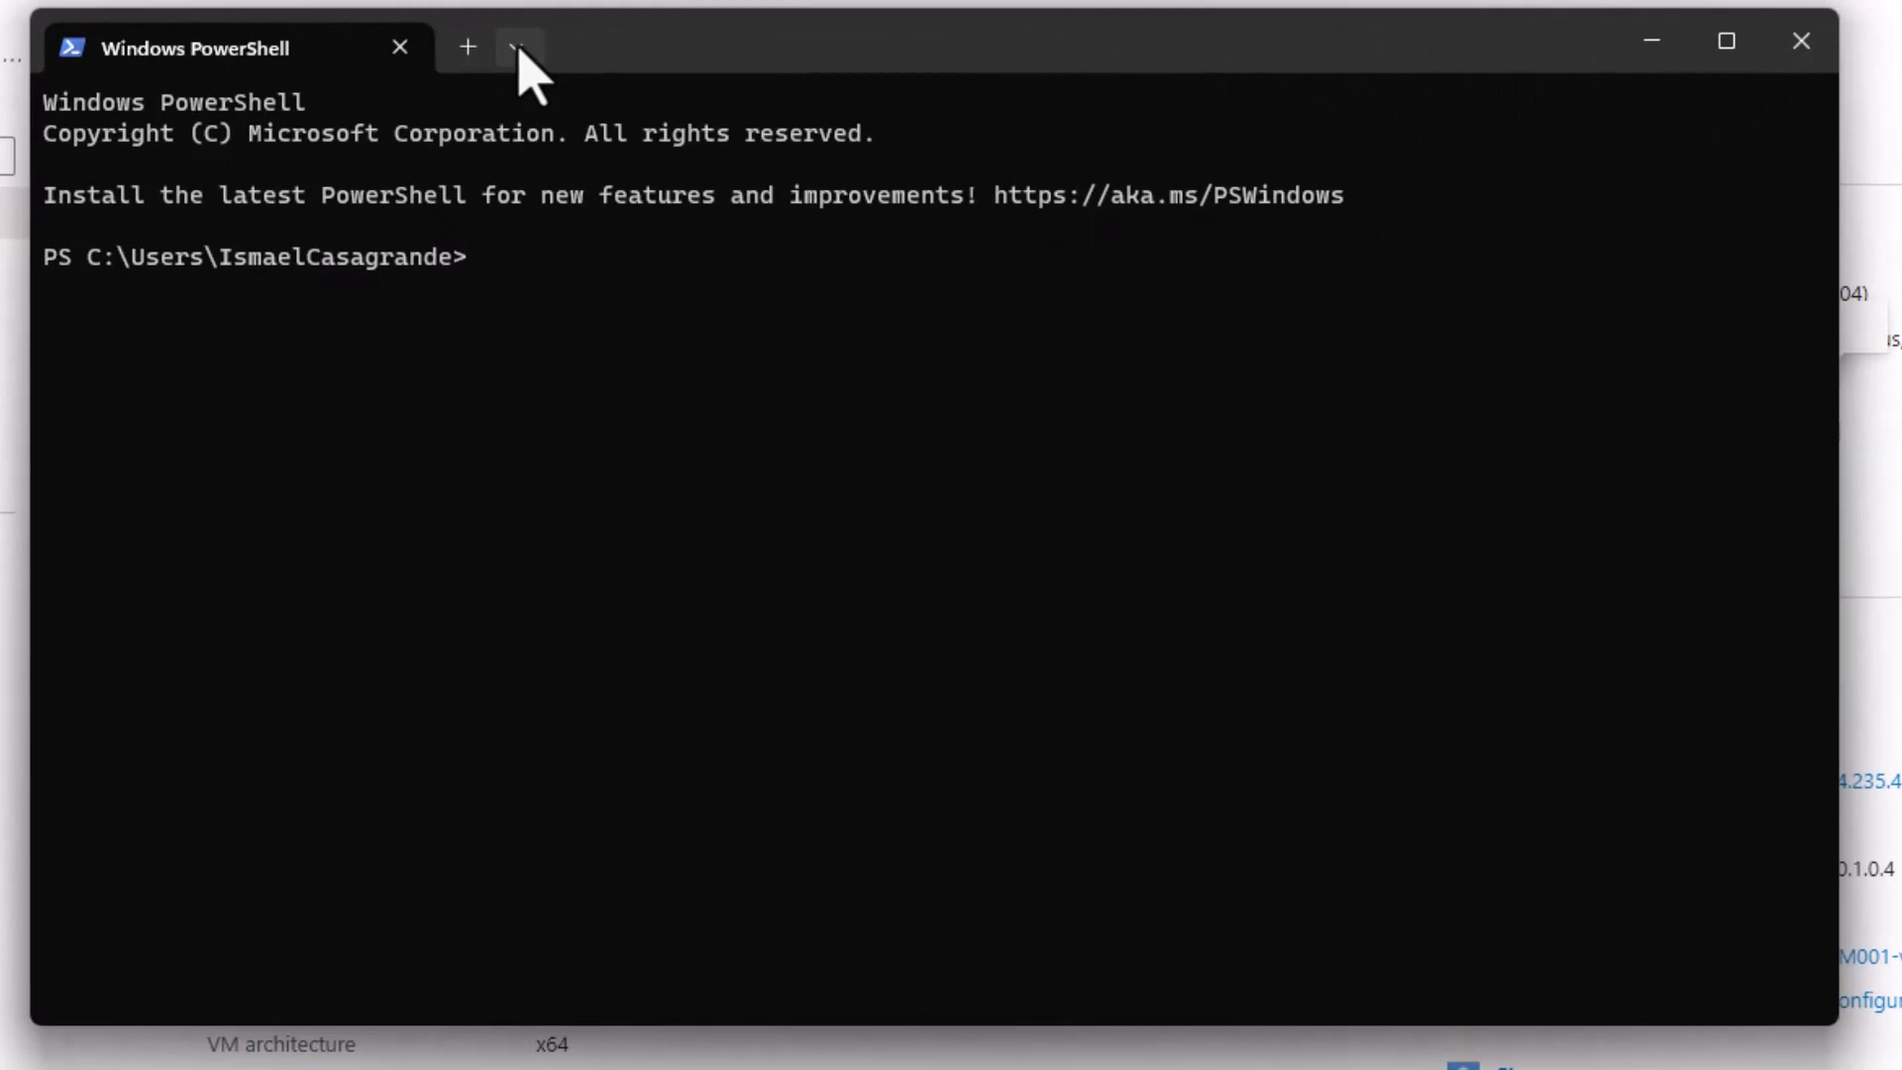
click(450, 128)
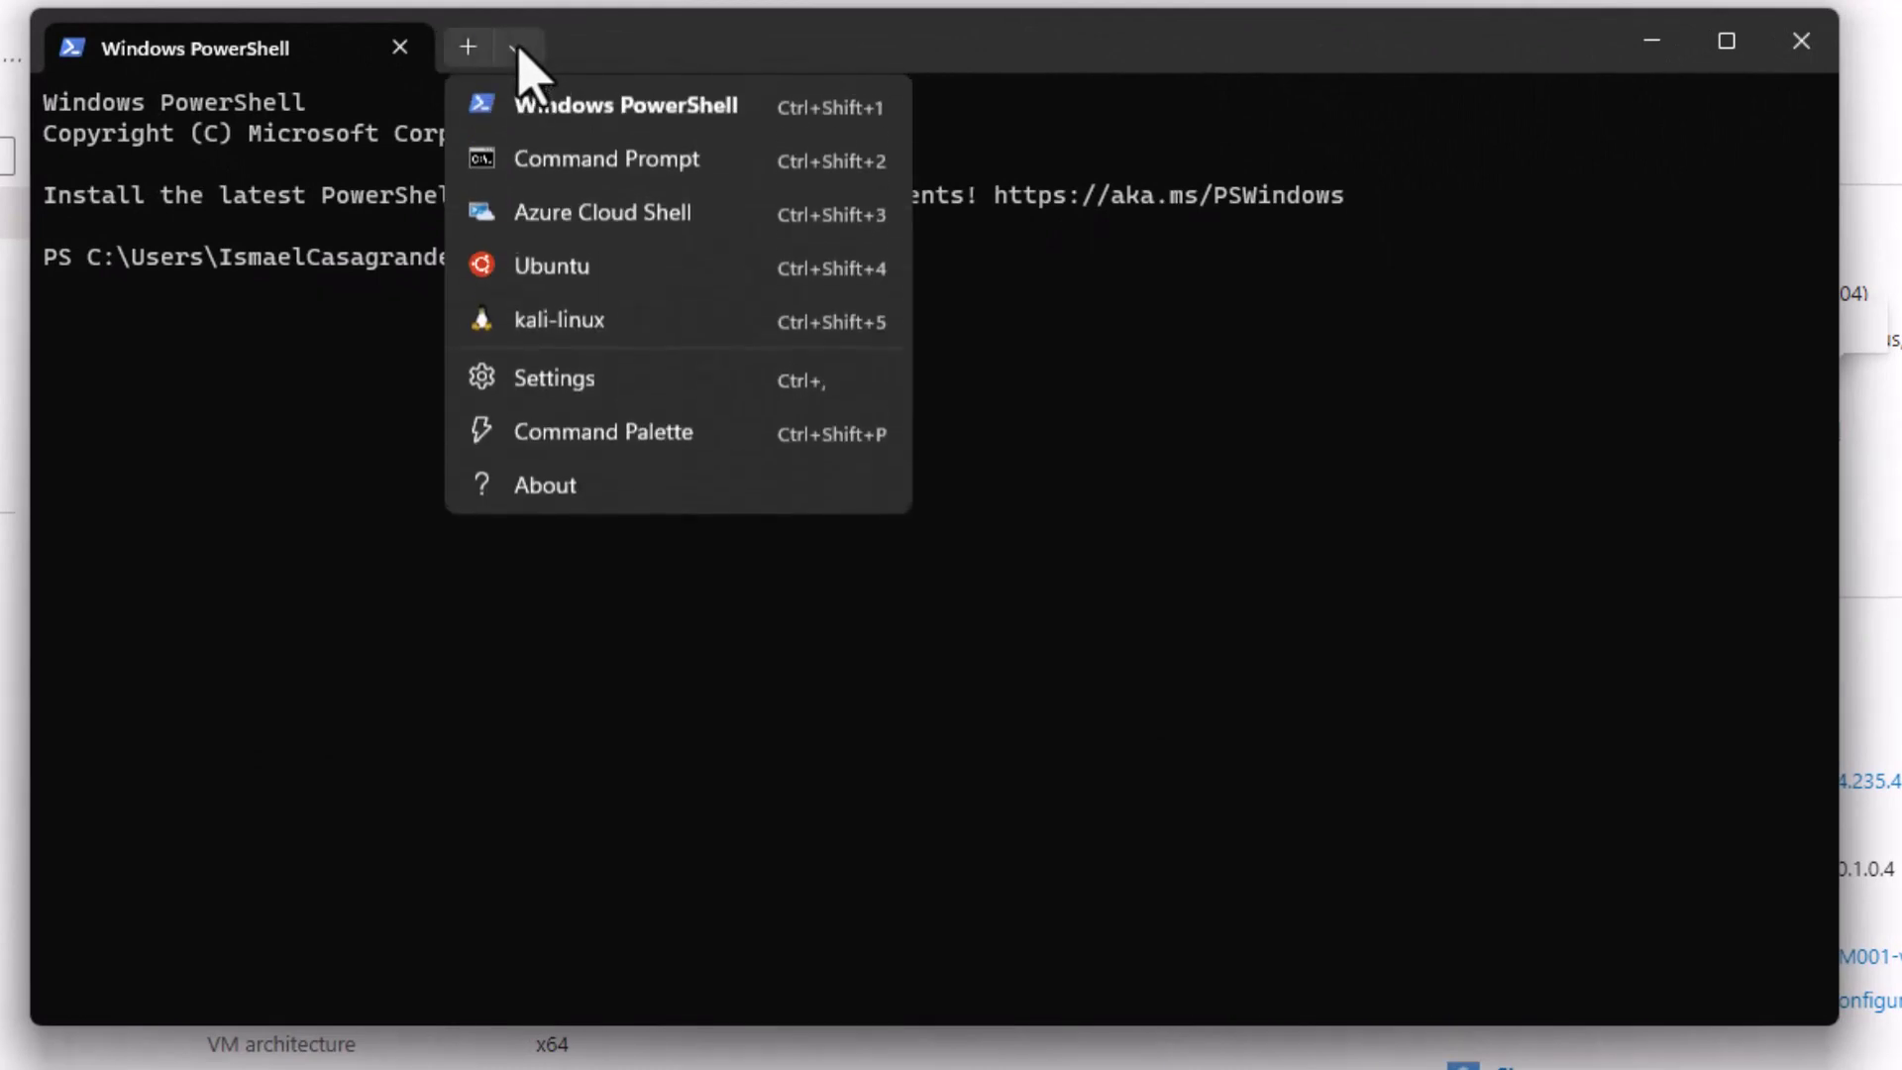
click(560, 218)
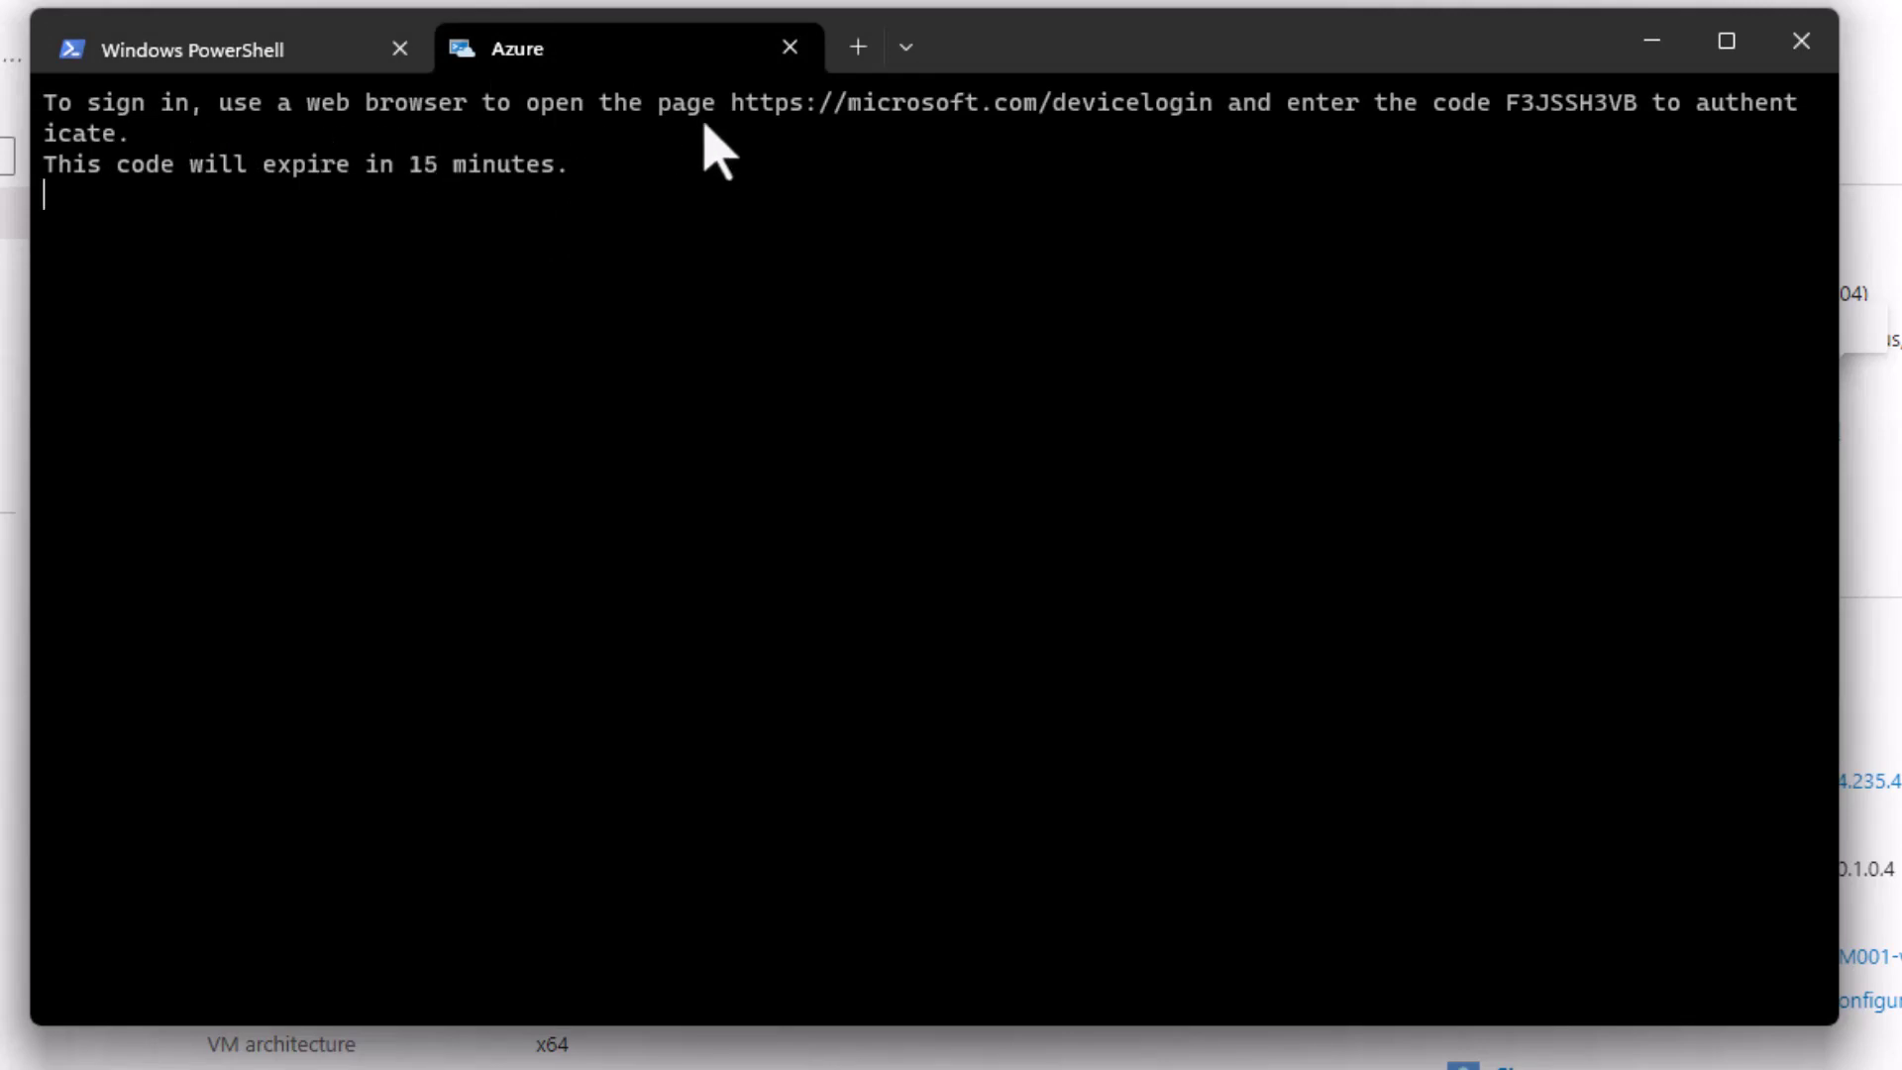
drag(726, 102, 1204, 113)
right_click(1008, 180)
click(555, 0)
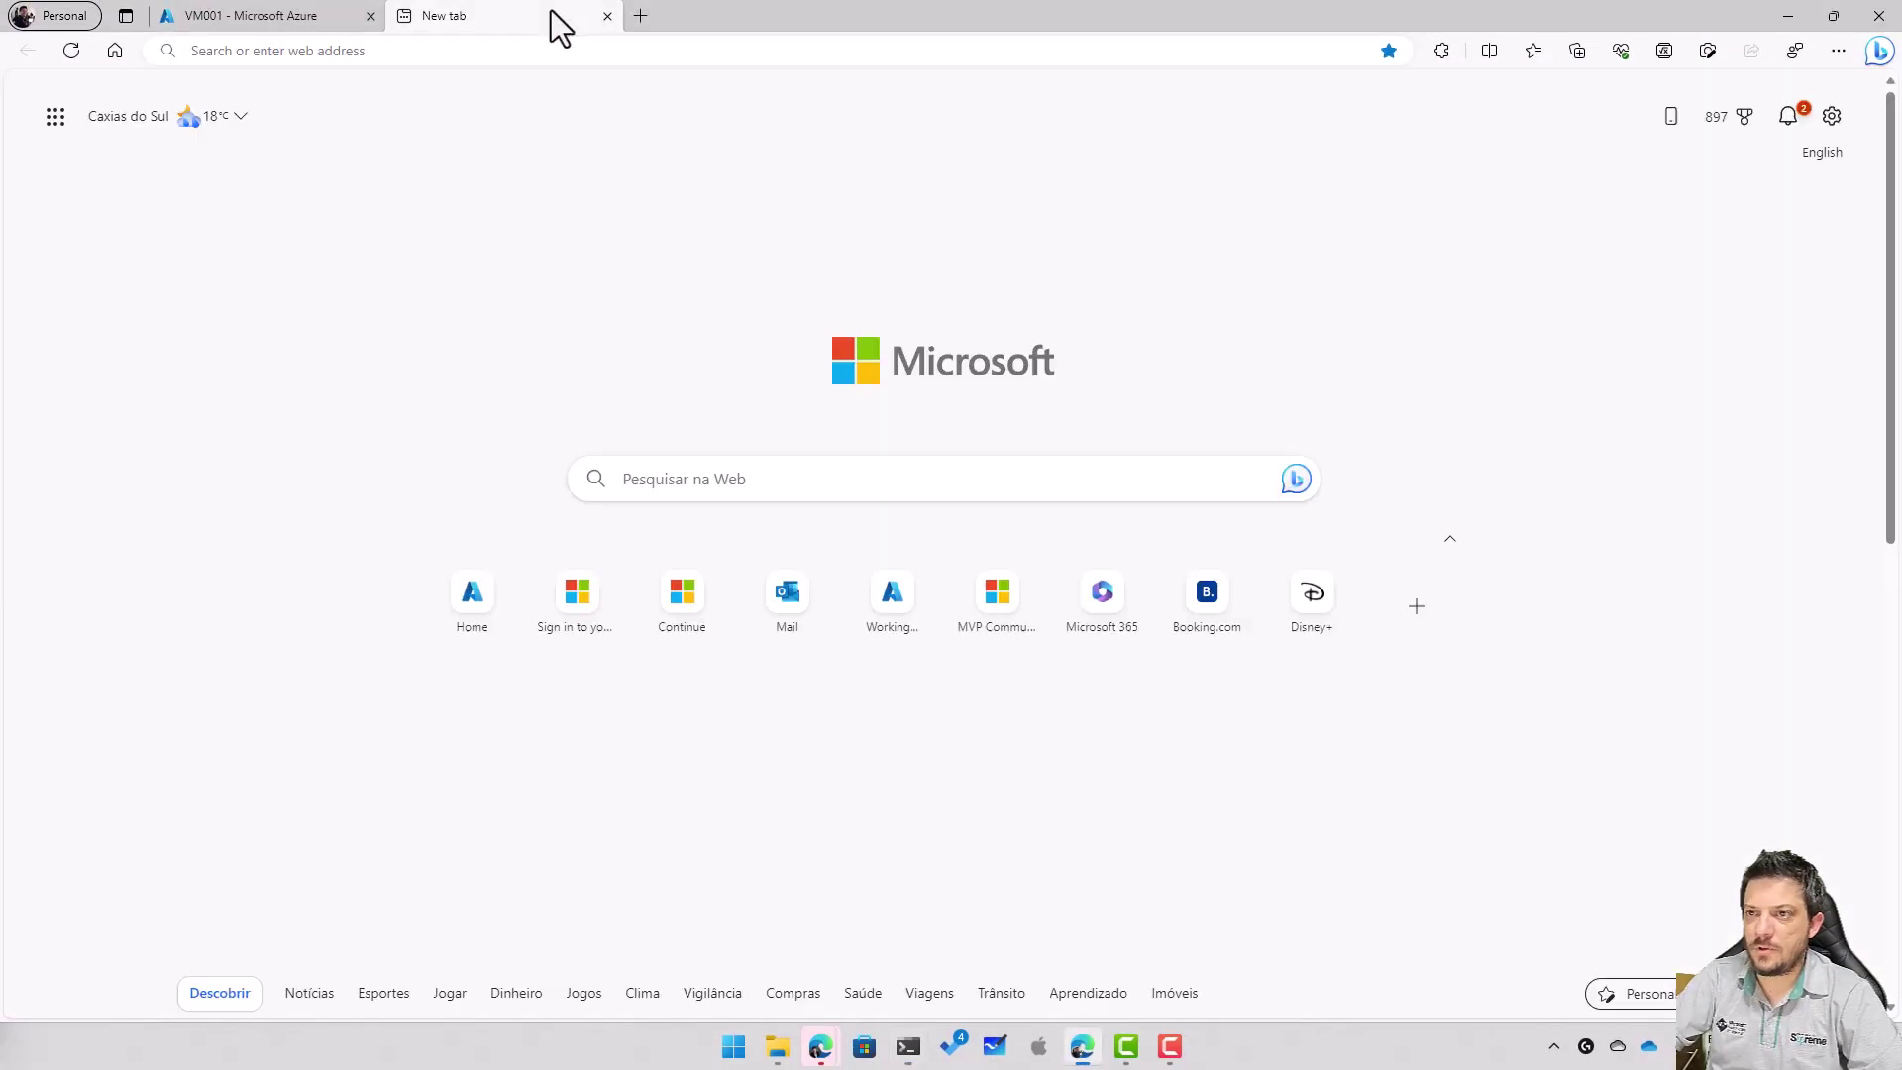
click(562, 14)
key(ctrl+v)
key(Return)
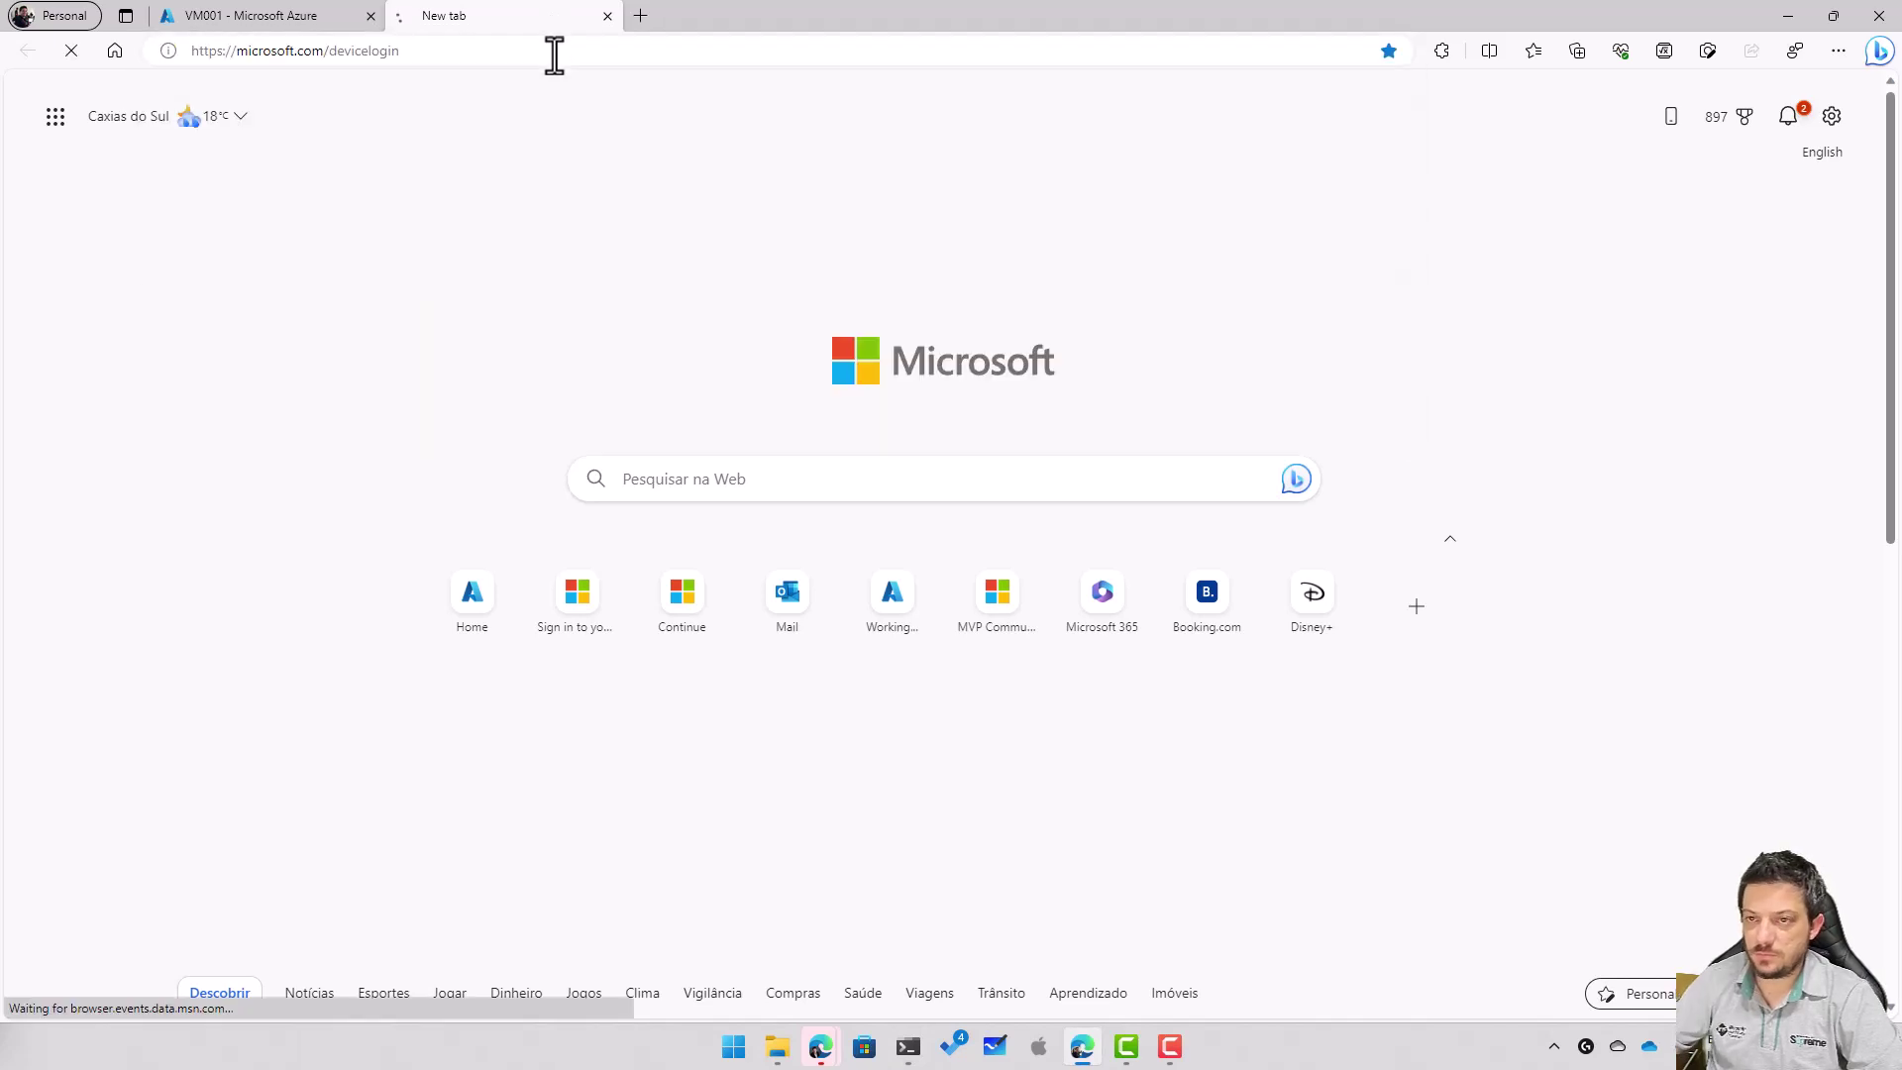
Step: Enter the device code from the terminal, approve the Windows Terminal sign-in with the already signed-in account, and return to Windows Terminal
key(alt+Tab)
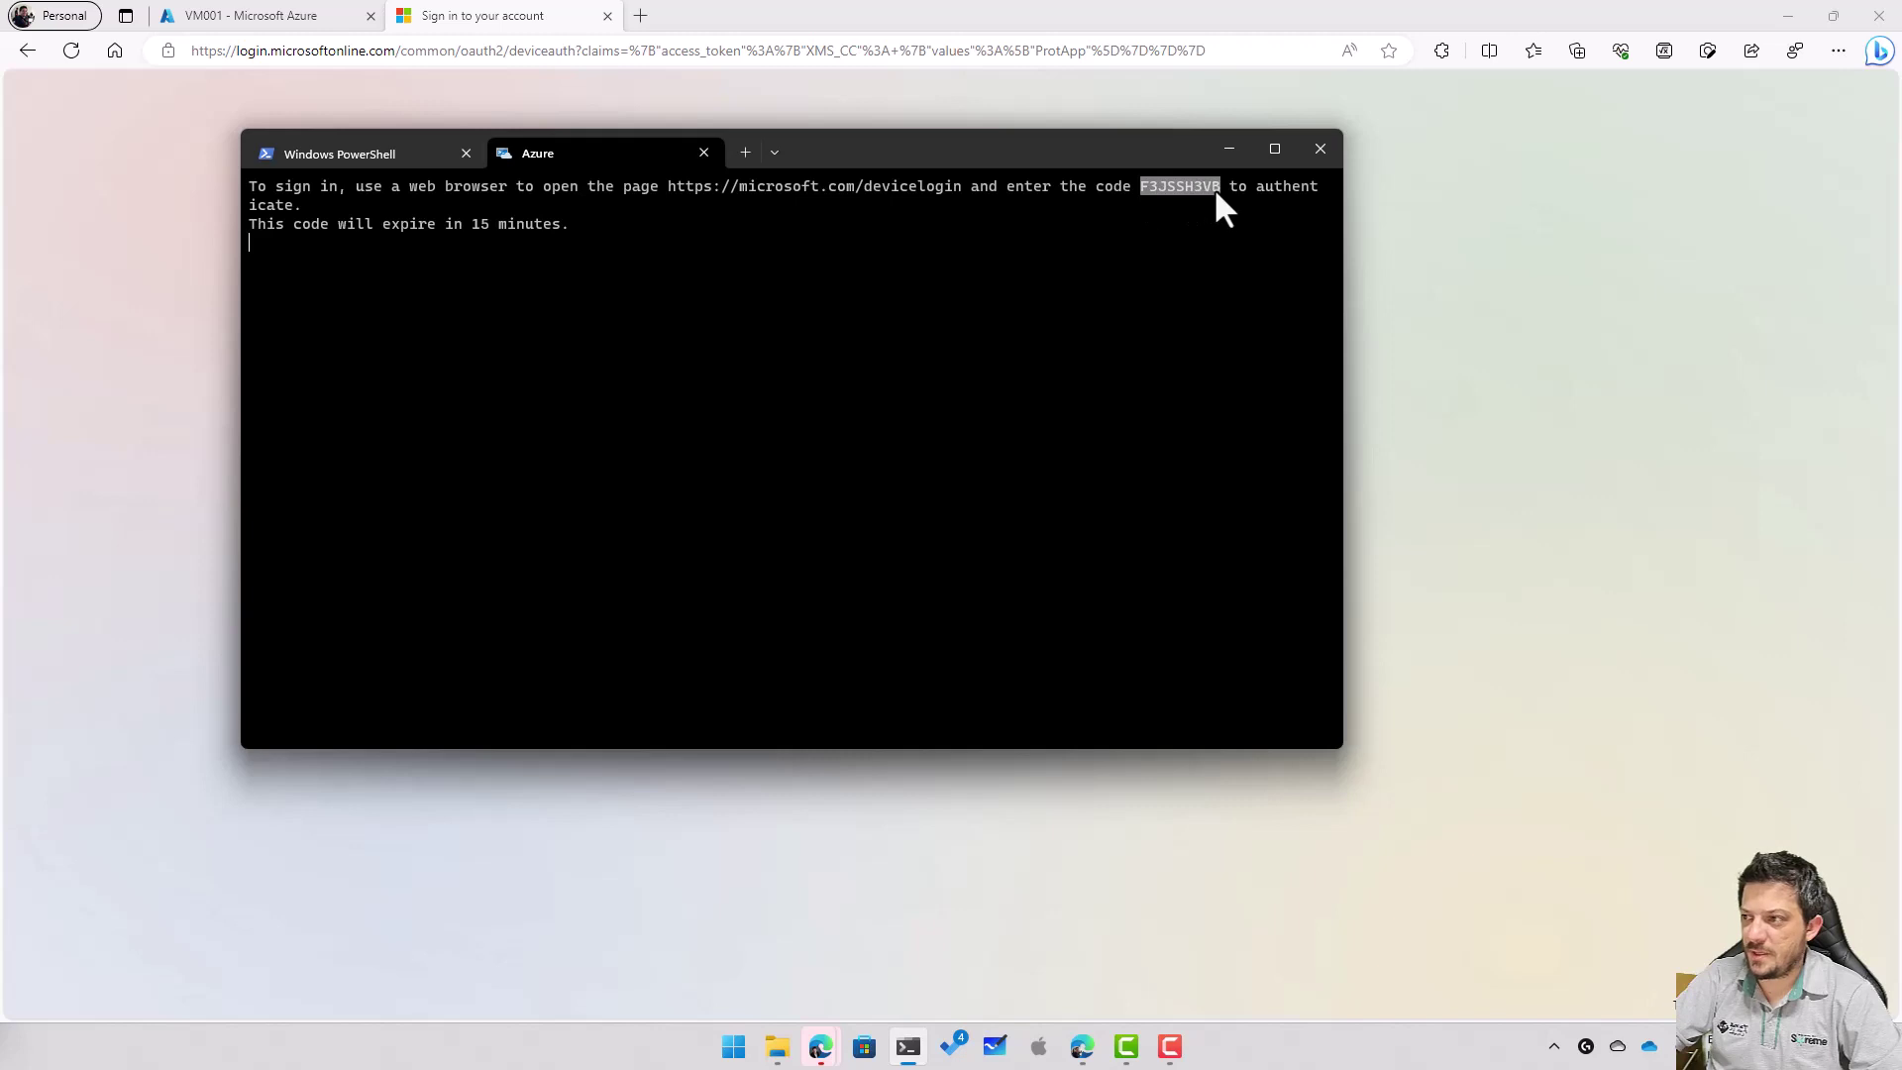
click(564, 16)
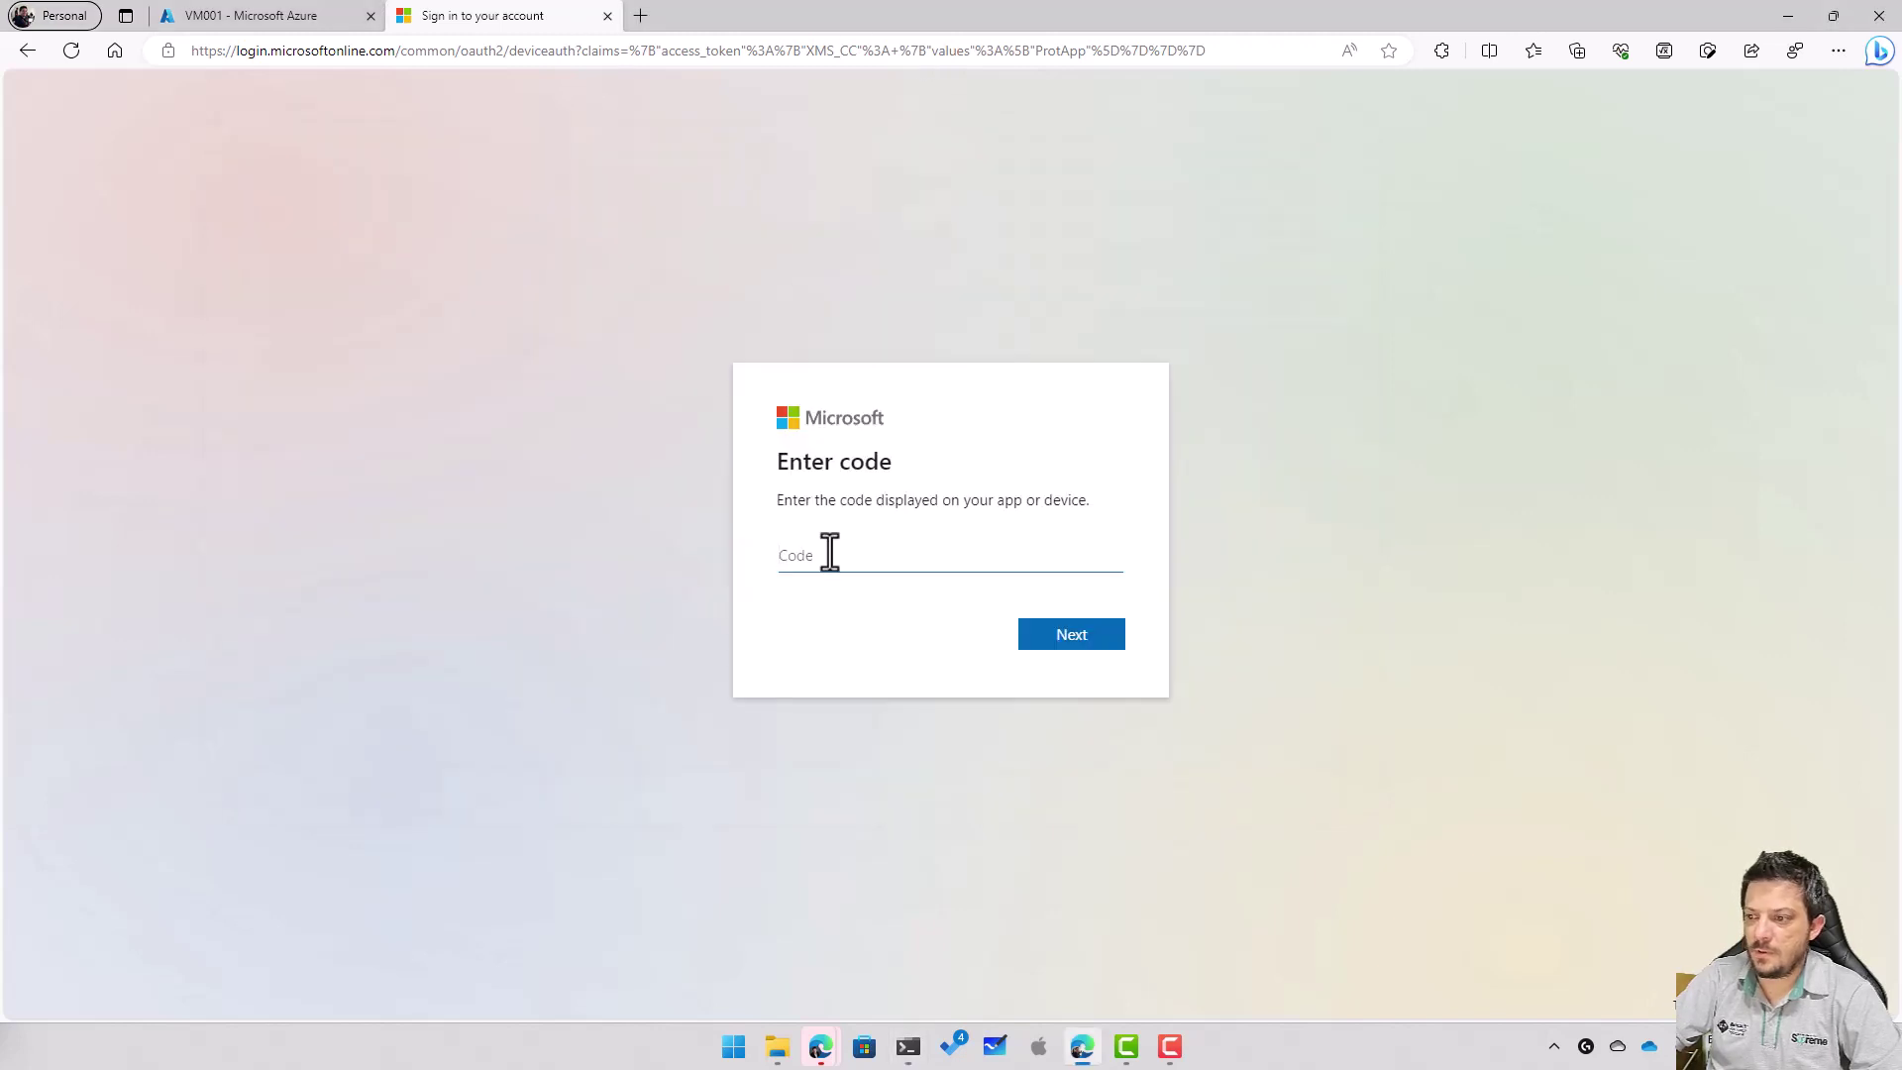
click(1066, 638)
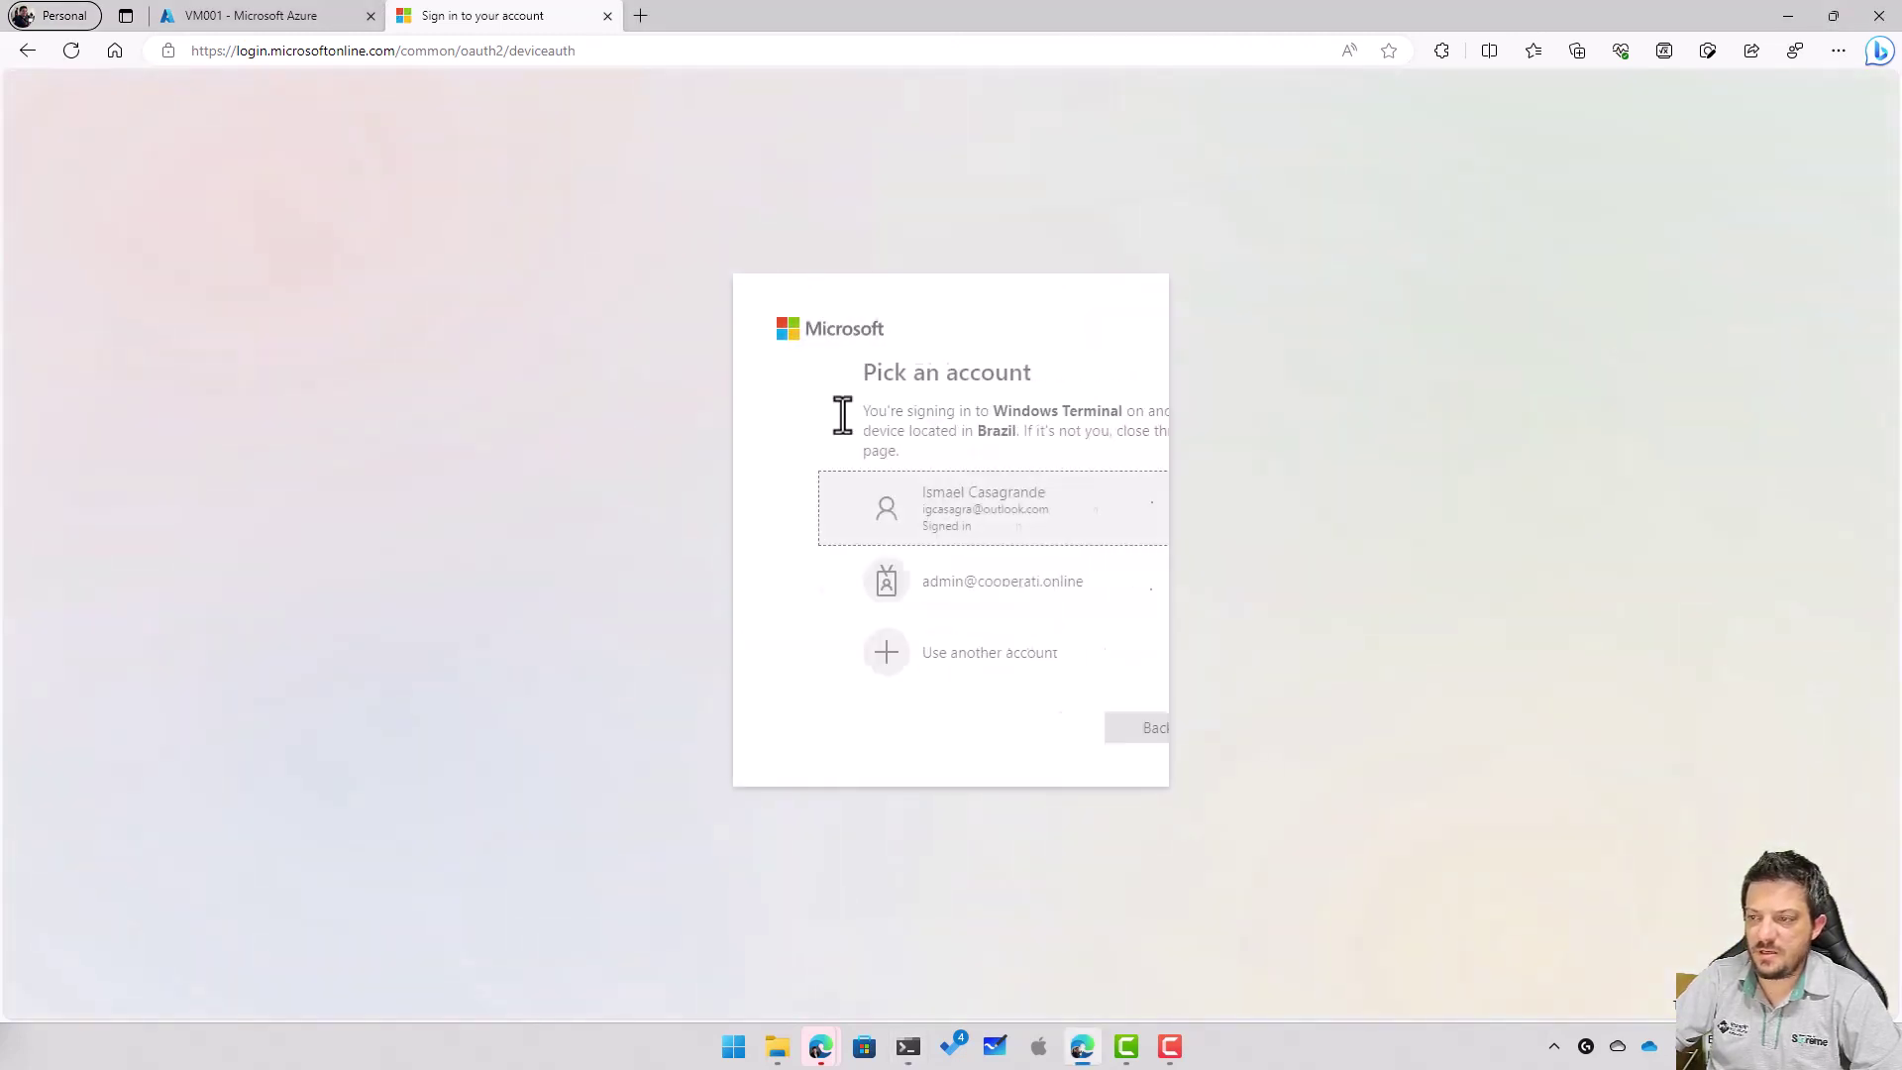
click(861, 505)
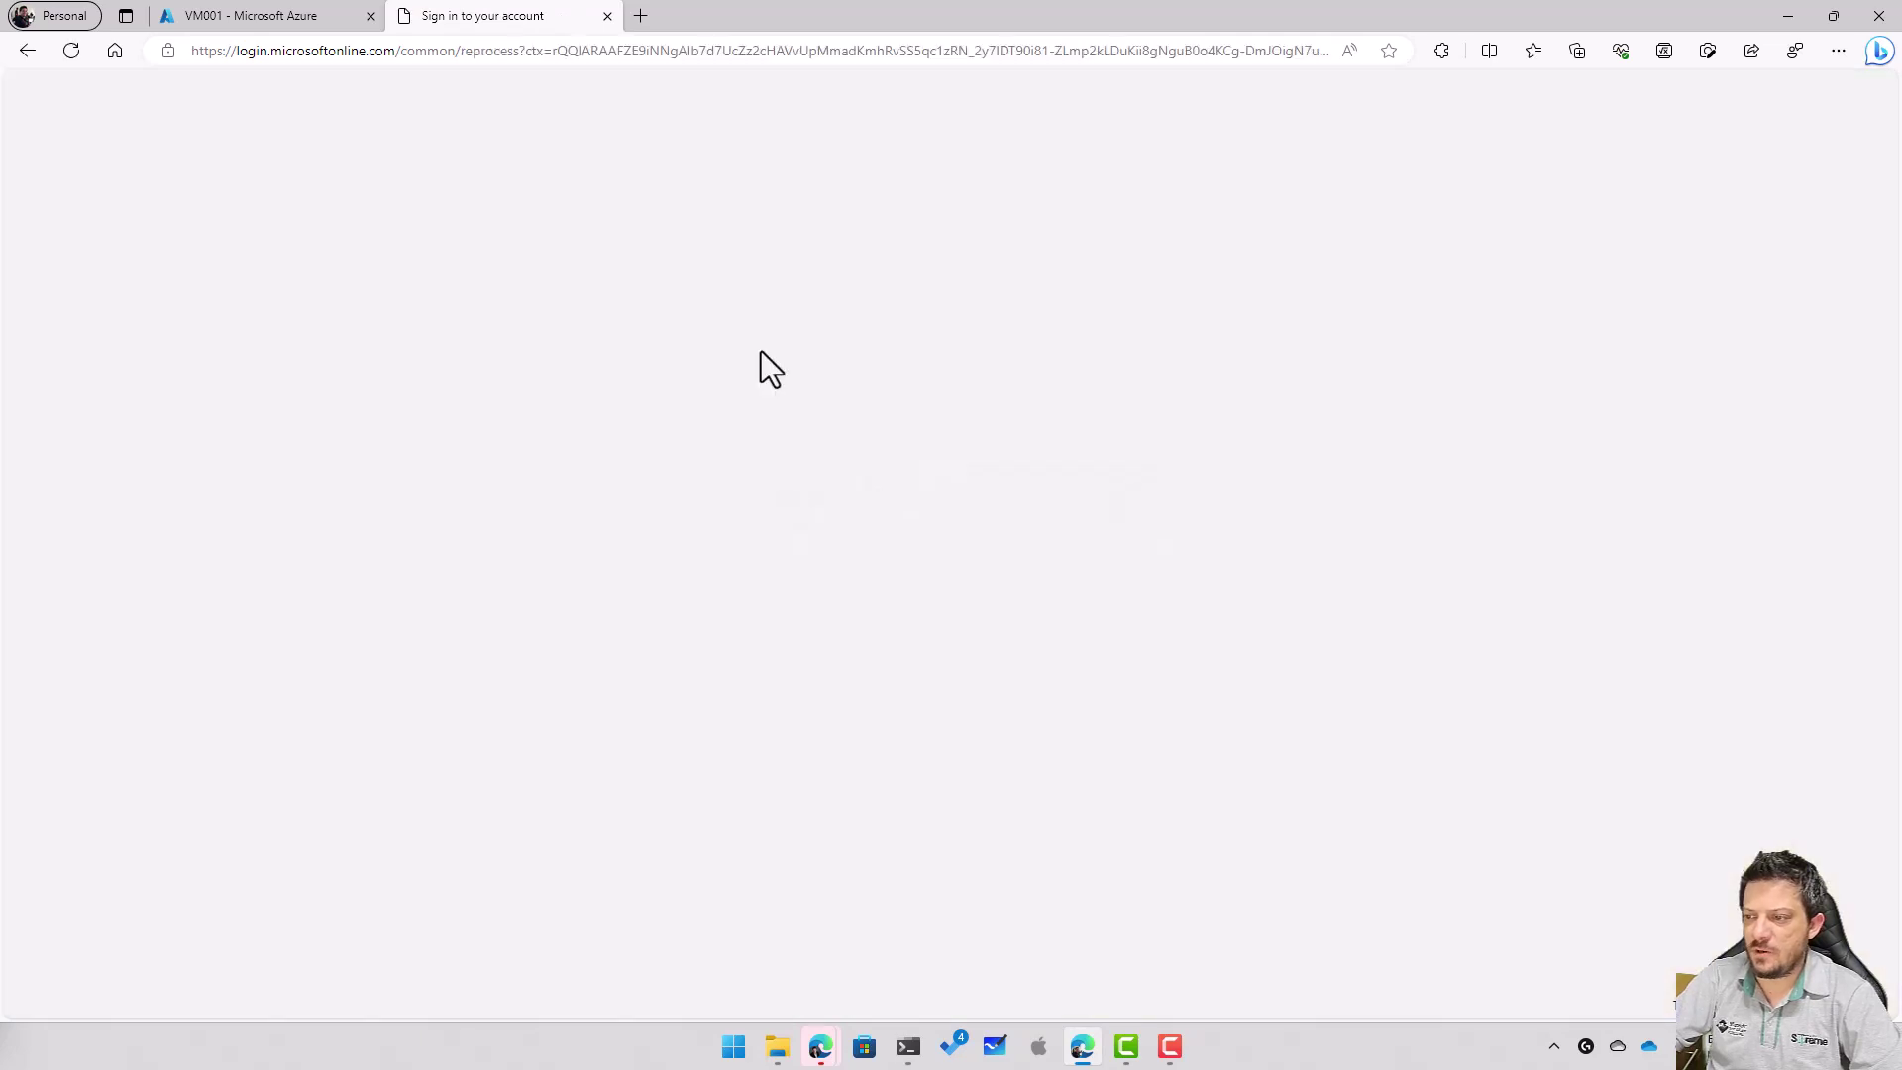
click(1072, 636)
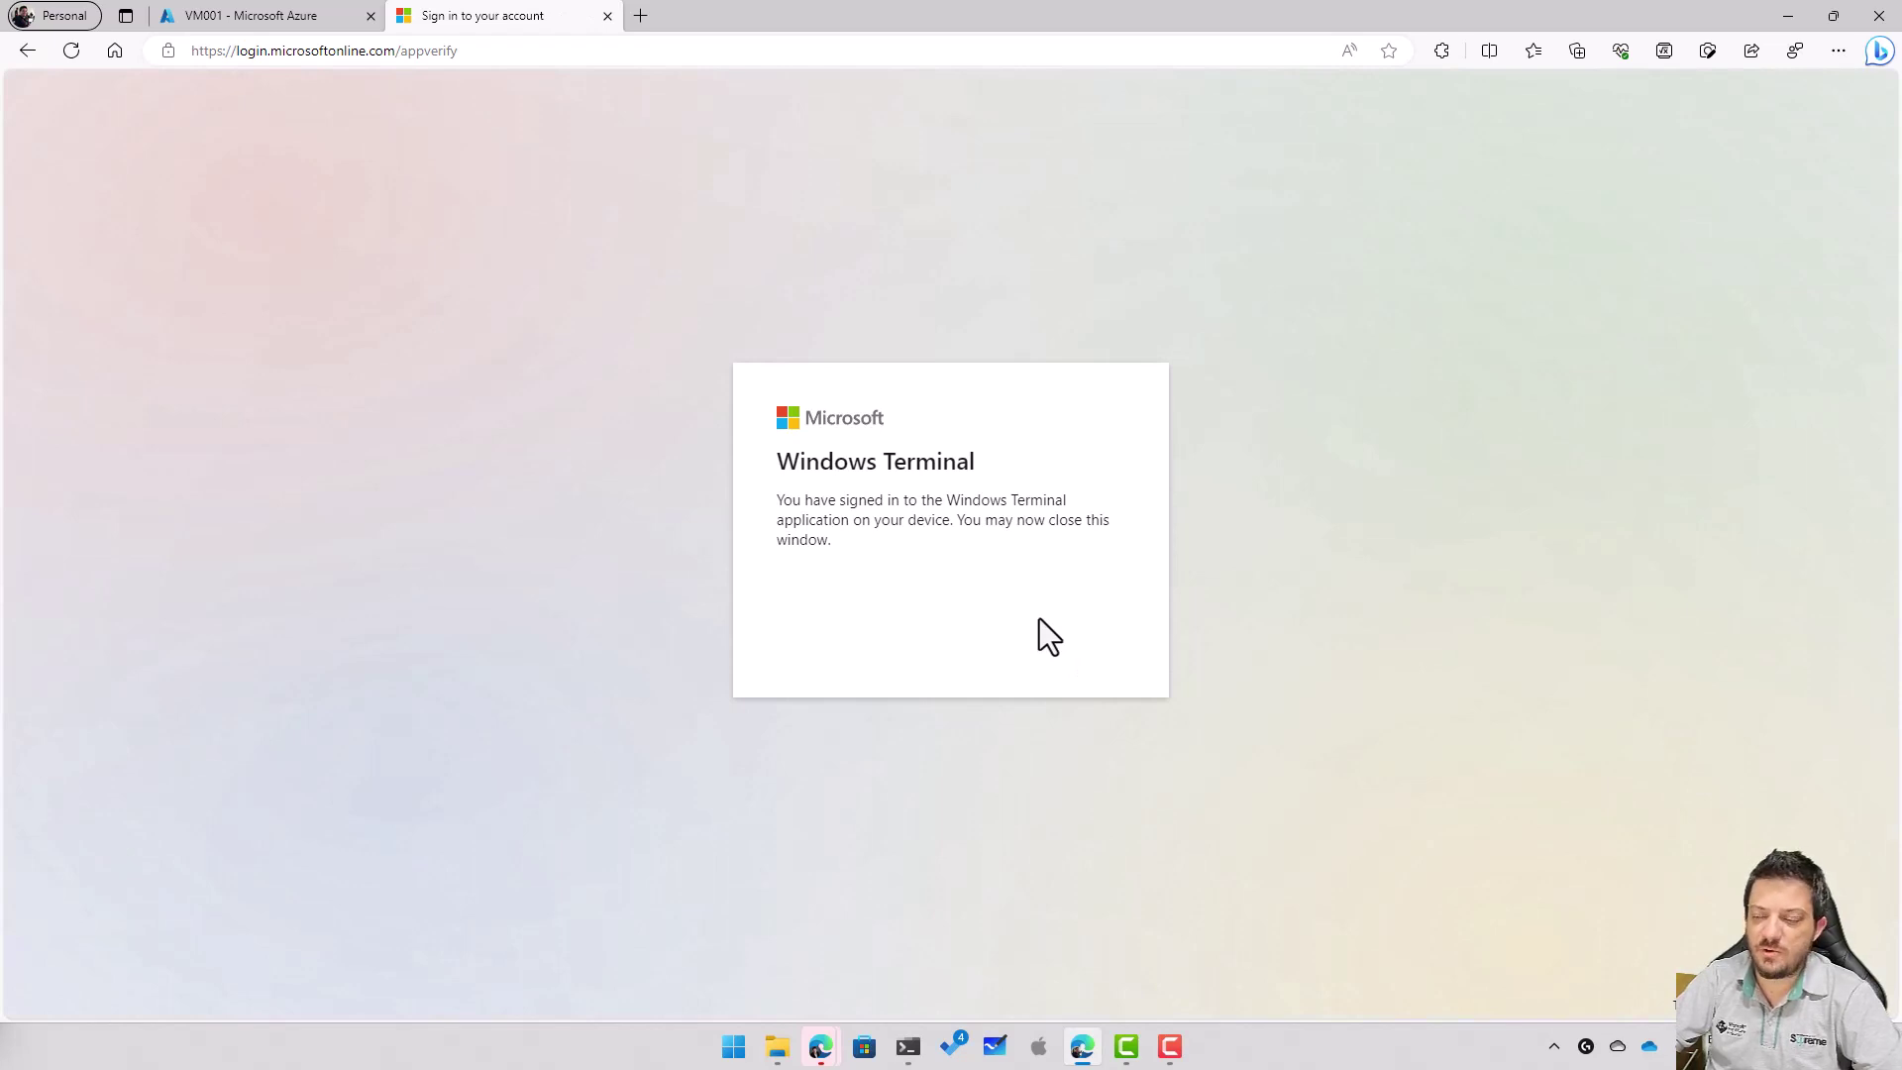
click(912, 1044)
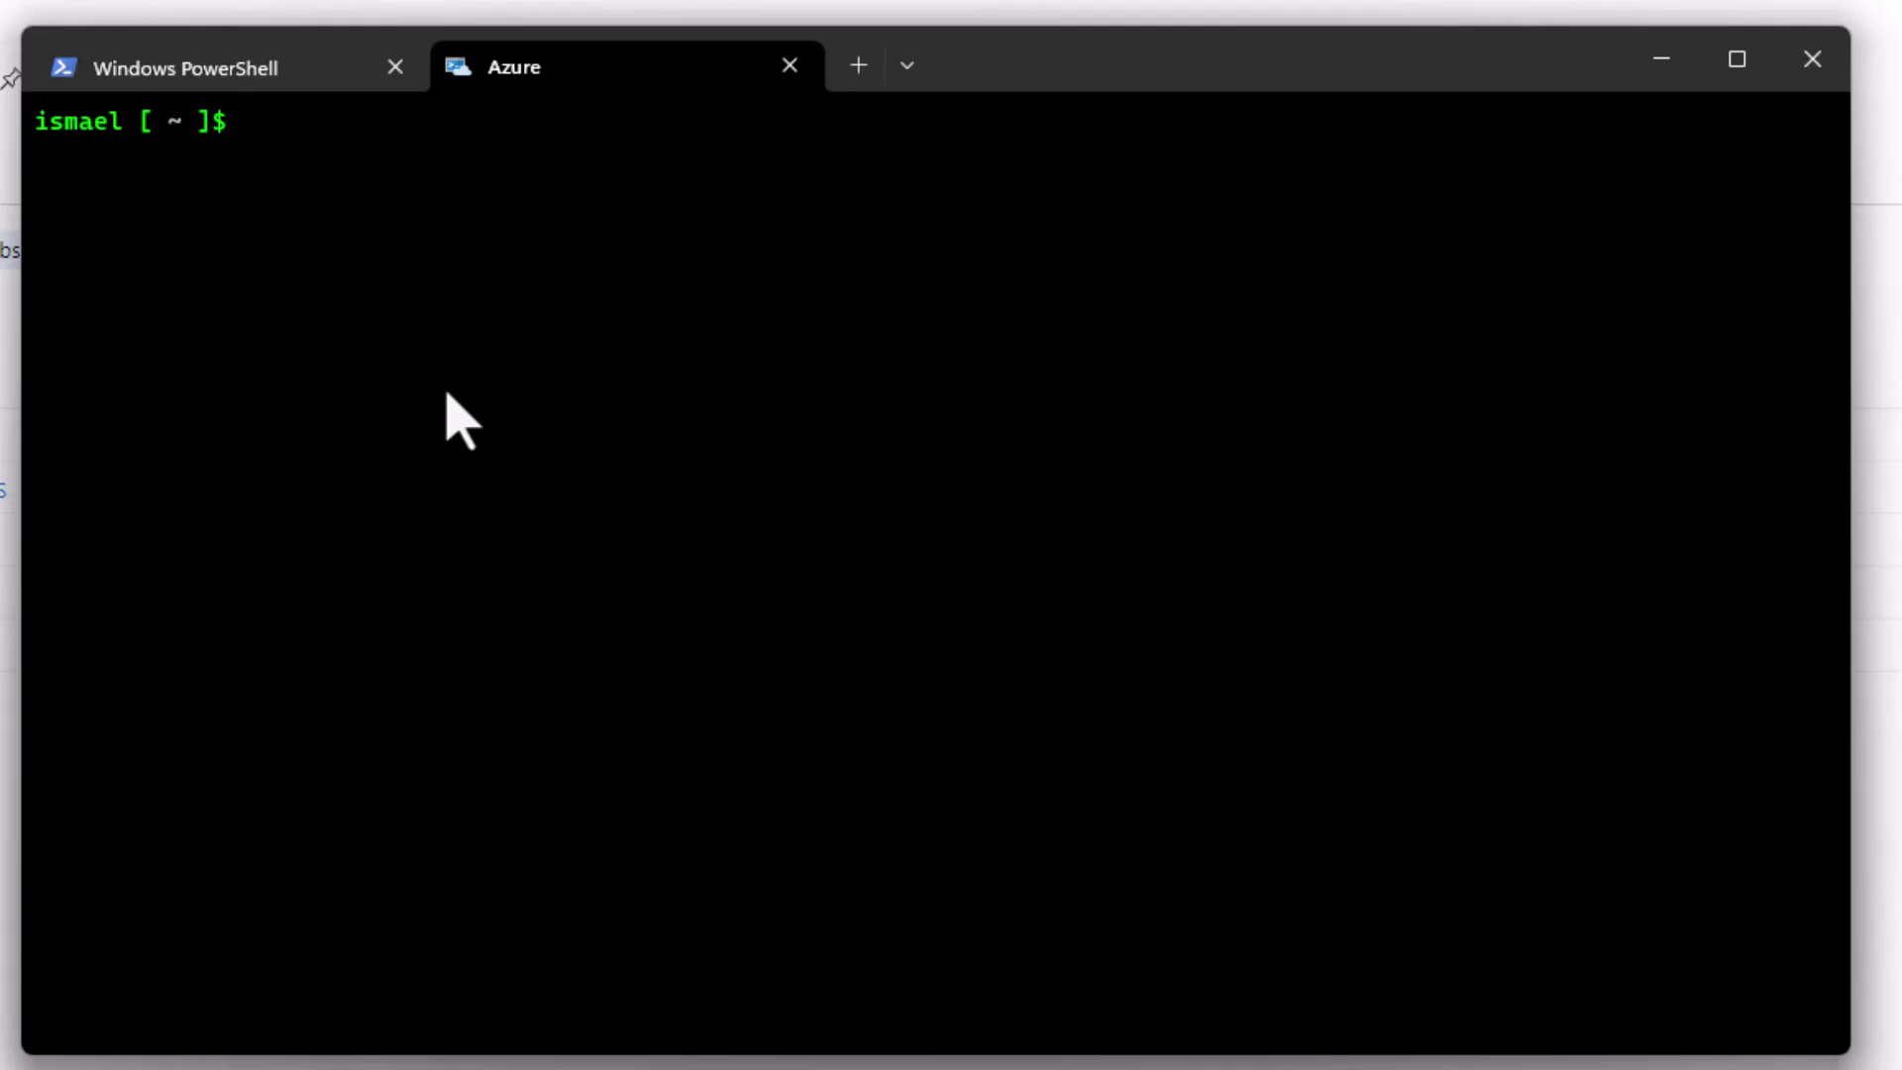
Step: Create the resource group RG-VM002 in location eastus with az group create
text(az group create)
key(BackSpace)
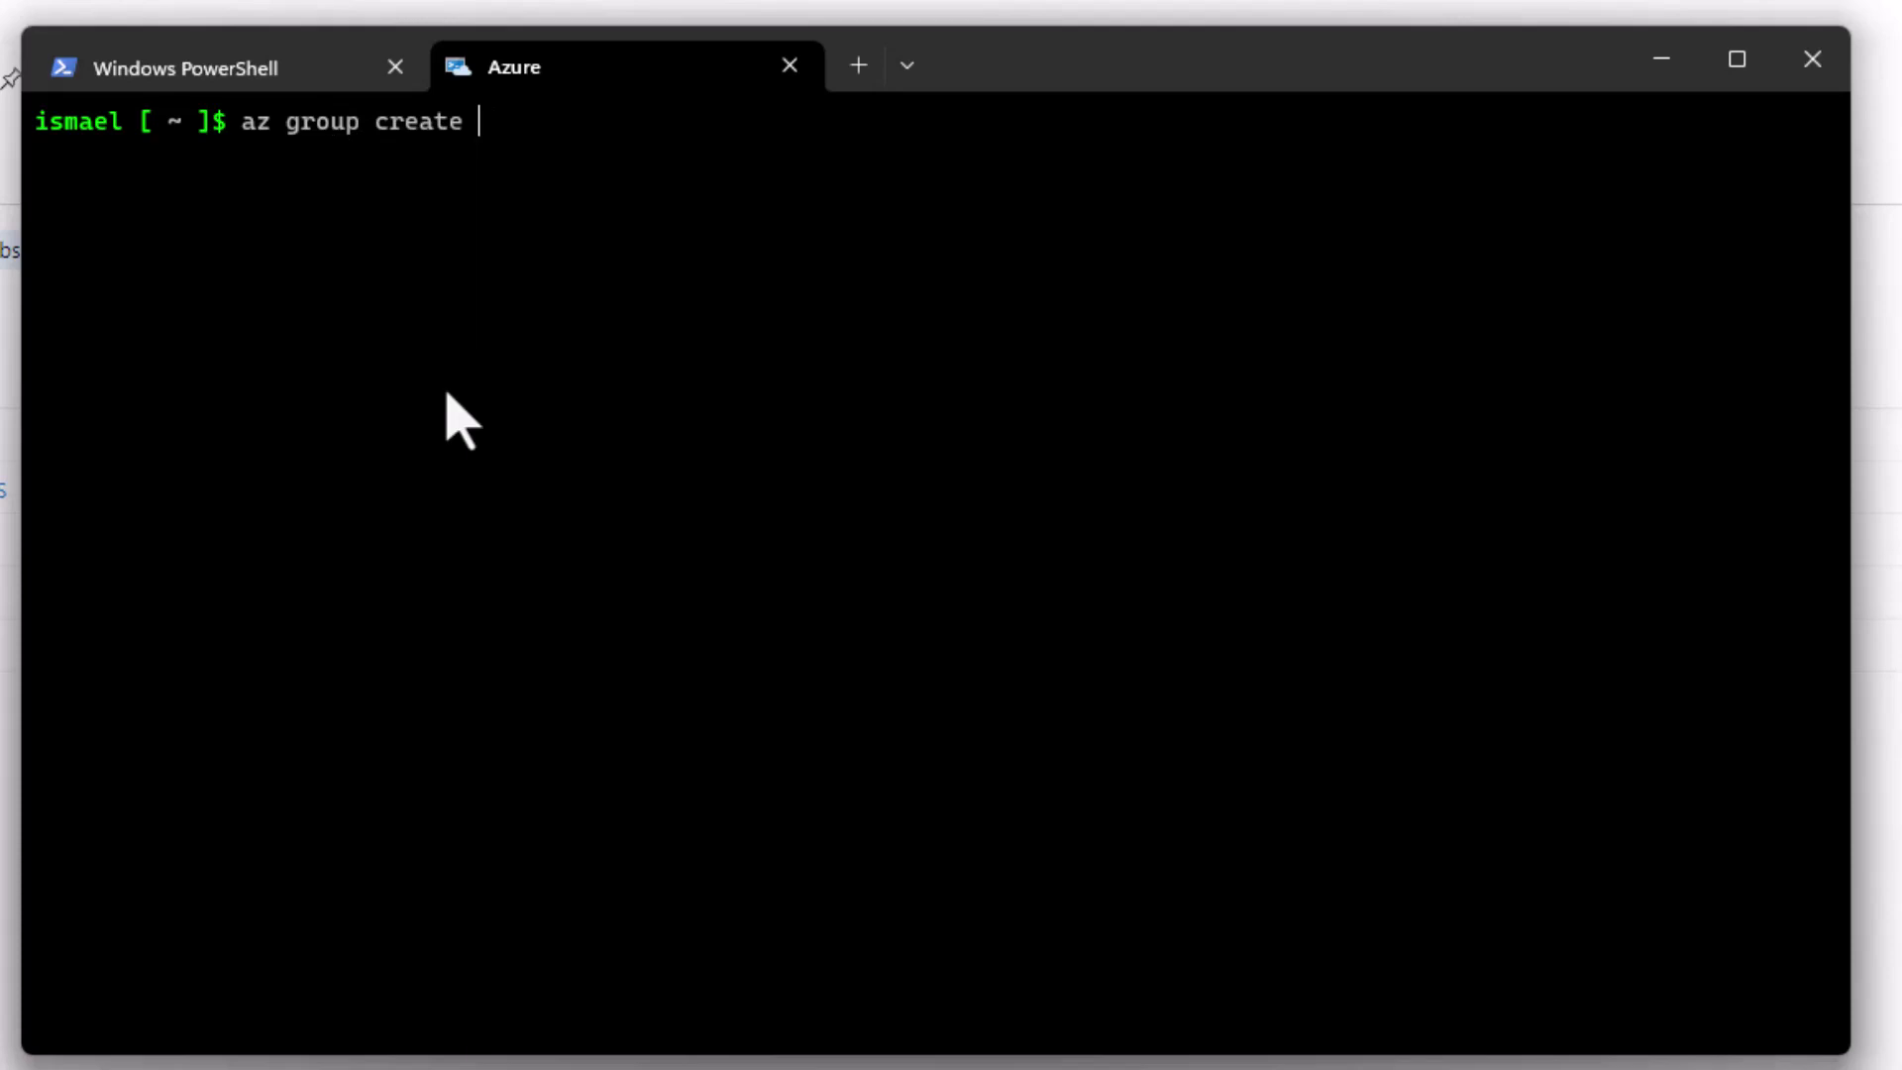
text(--)
key(BackSpace)
text(-re)
key(Tab)
text(RG)
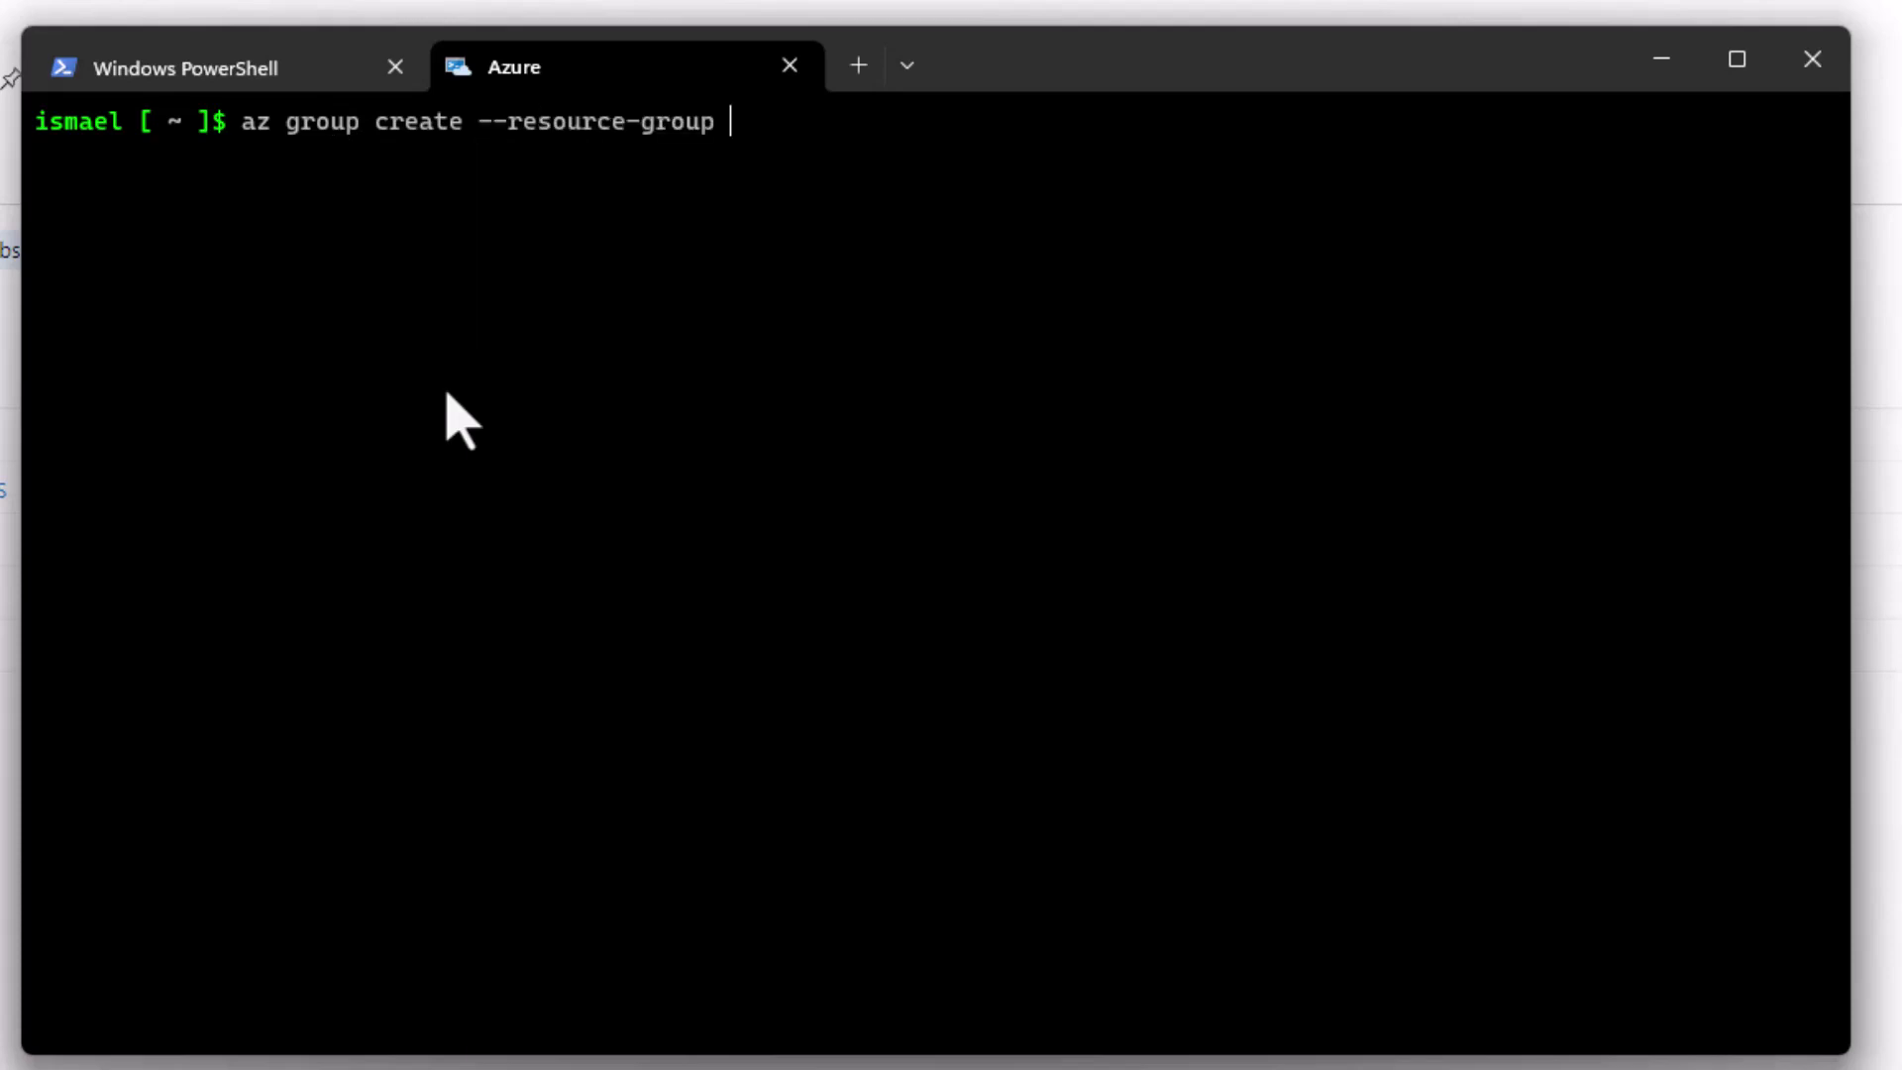
text(VM002)
key(Left)
key(Left)
key(Left)
key(Left)
key(Left)
key(Left)
text(-)
key(End)
text(--l)
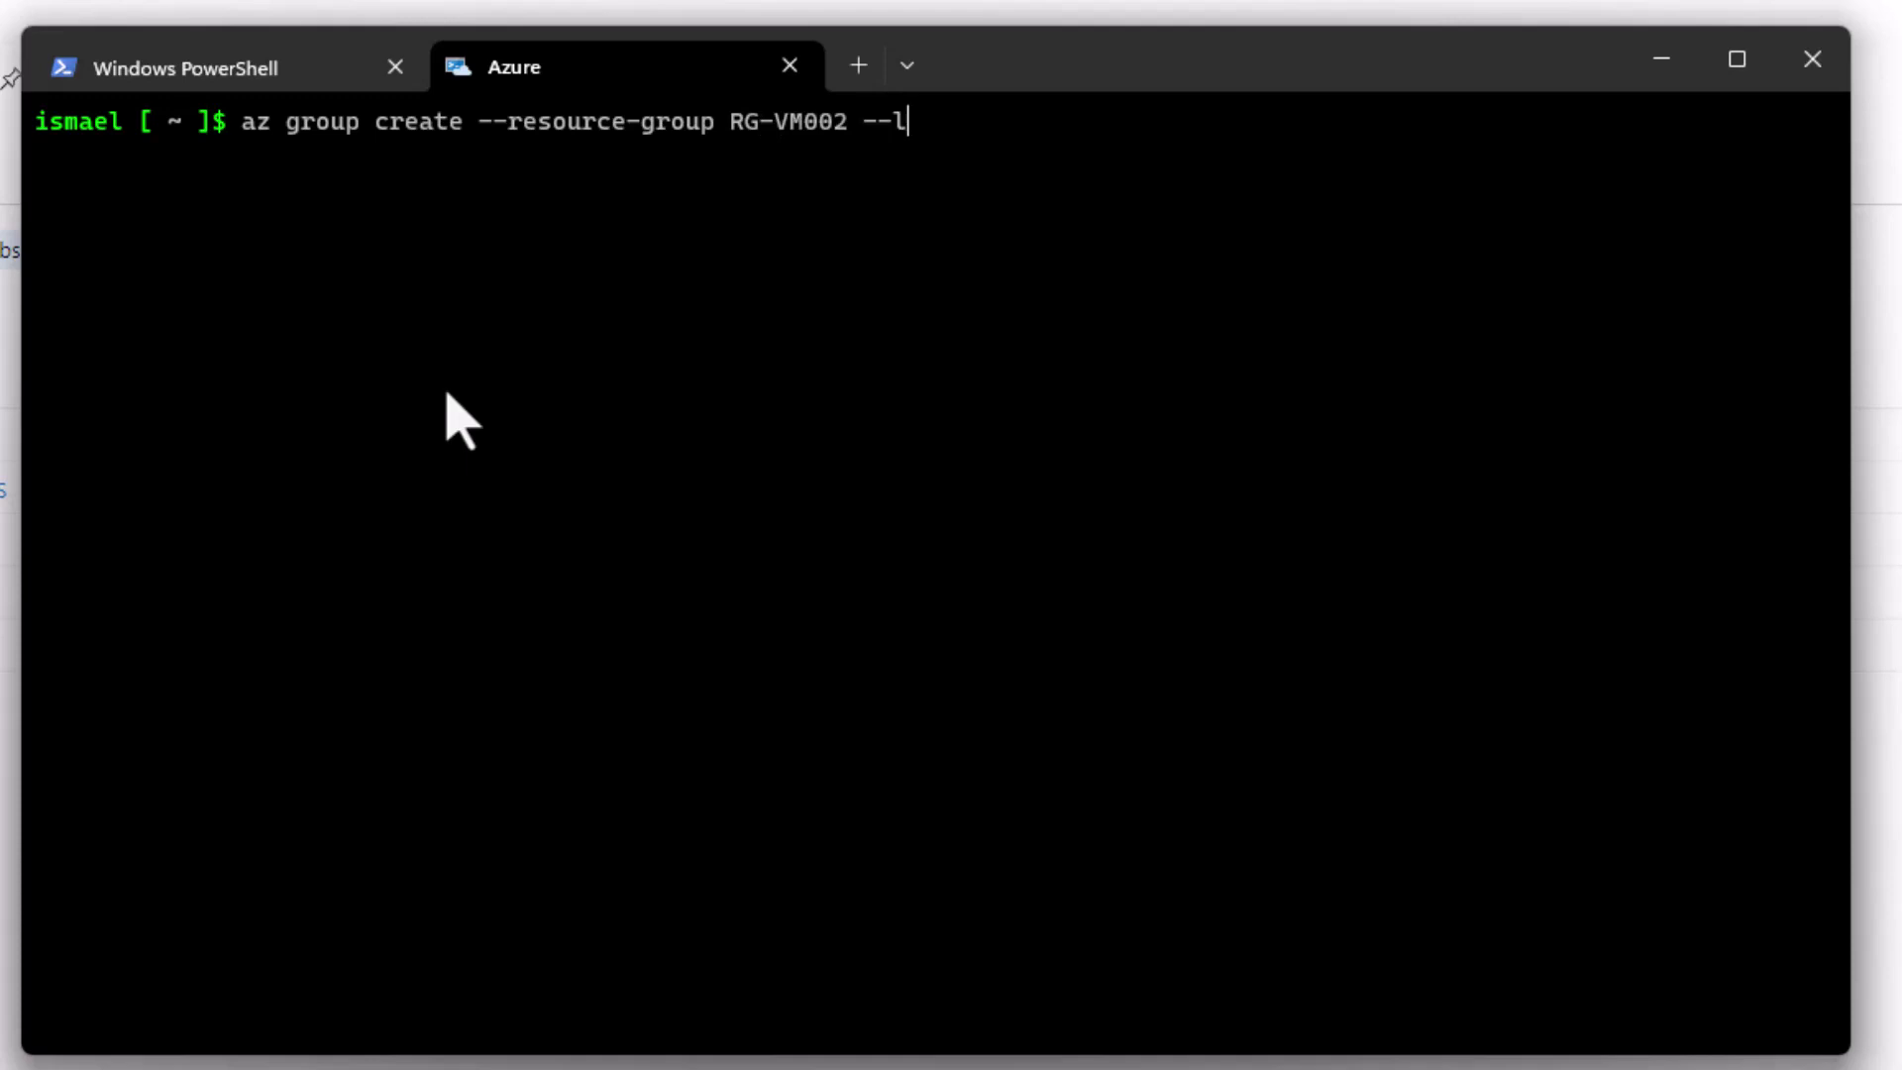
text(ocation eastus)
key(Return)
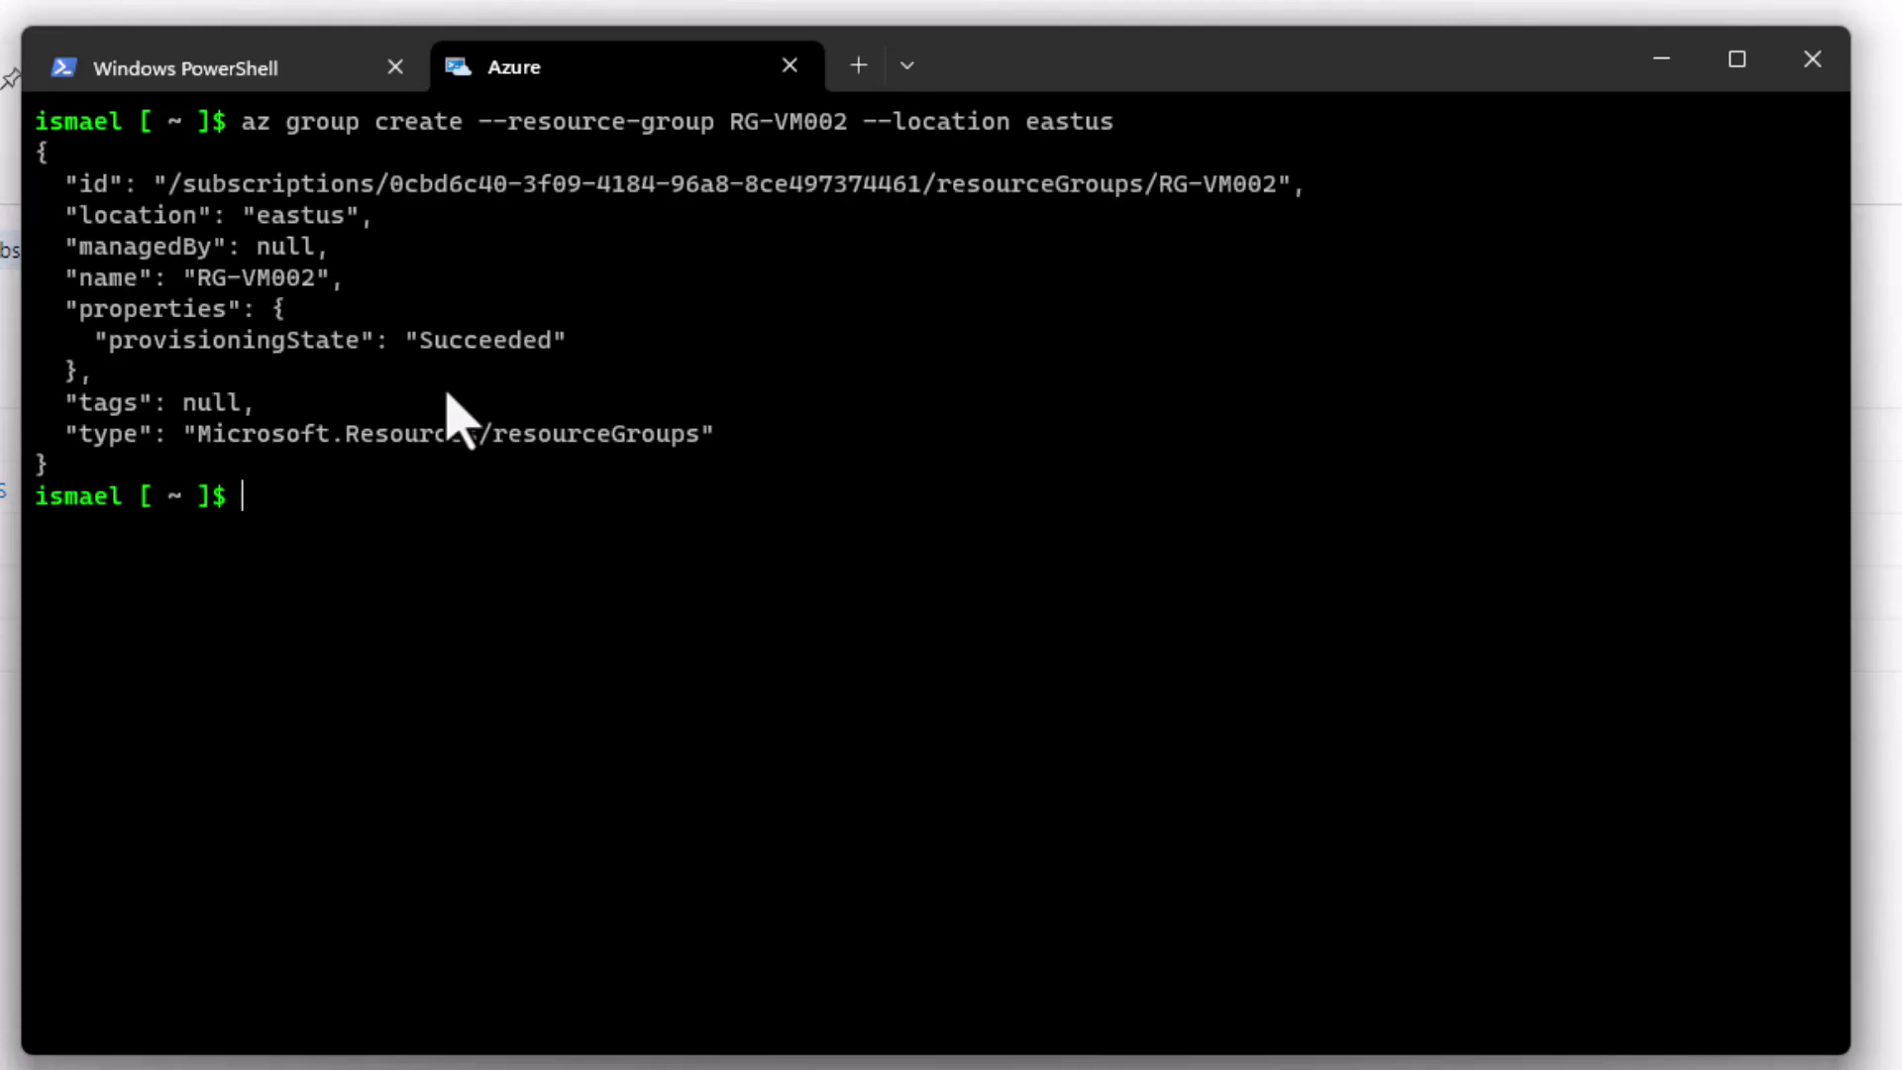
Step: Create virtual machine VM002 in RG-VM002 with az vm create, using image UbuntuLTS, admin username cooperati and generated SSH keys
text(az vm create --re)
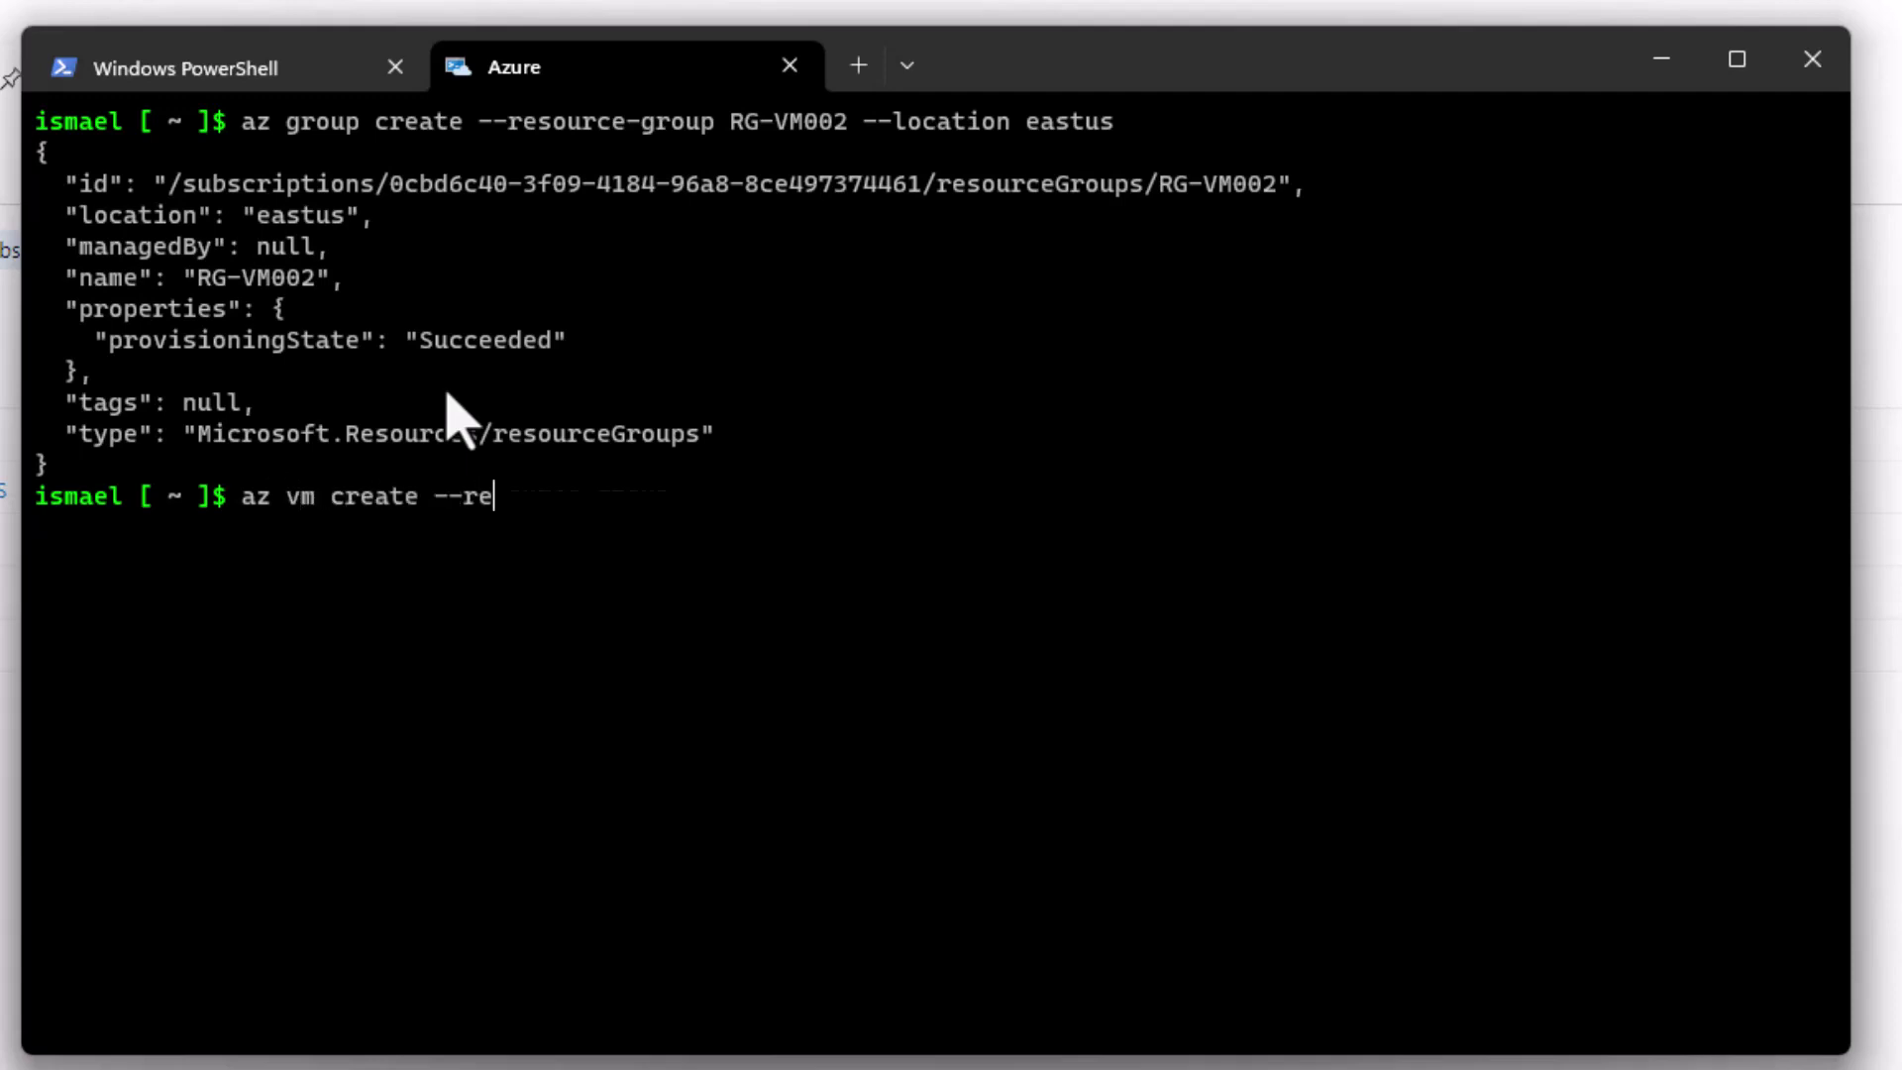
key(Tab)
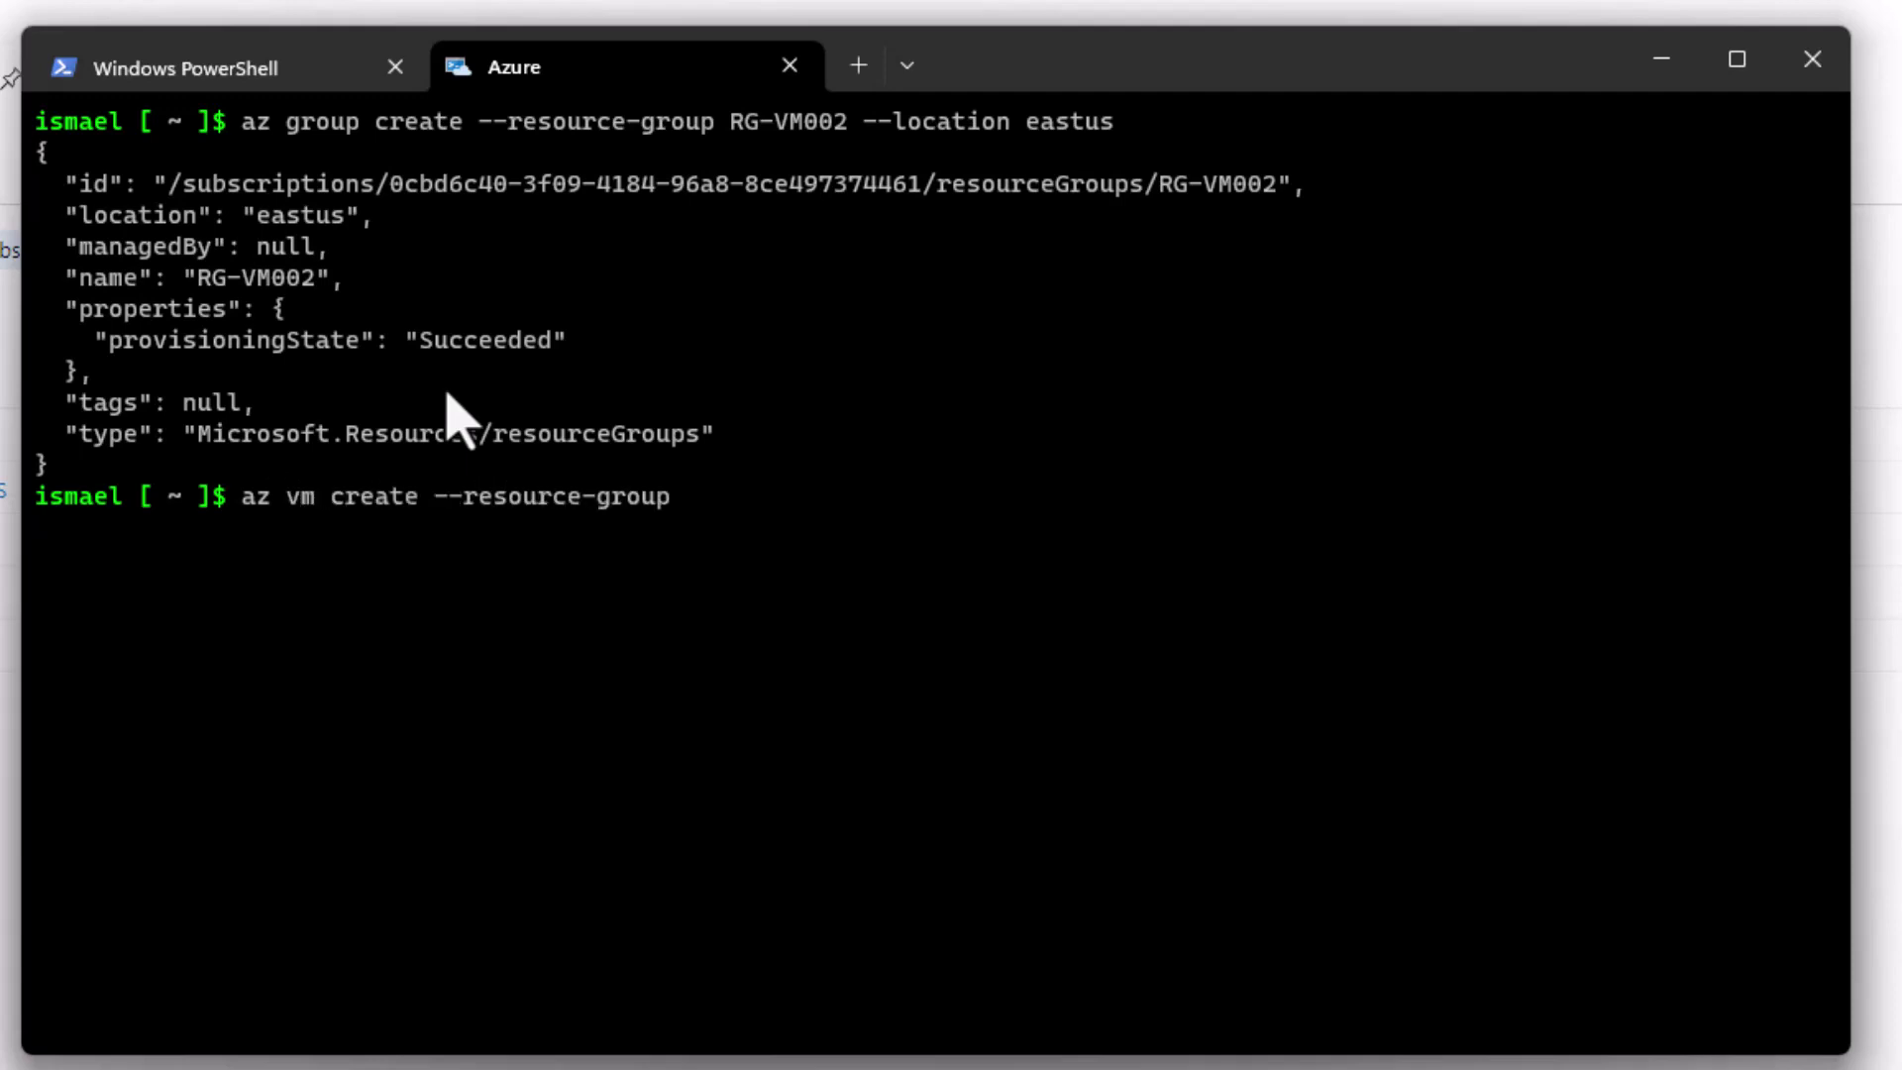
text(RG-VM002 -)
text(-name )
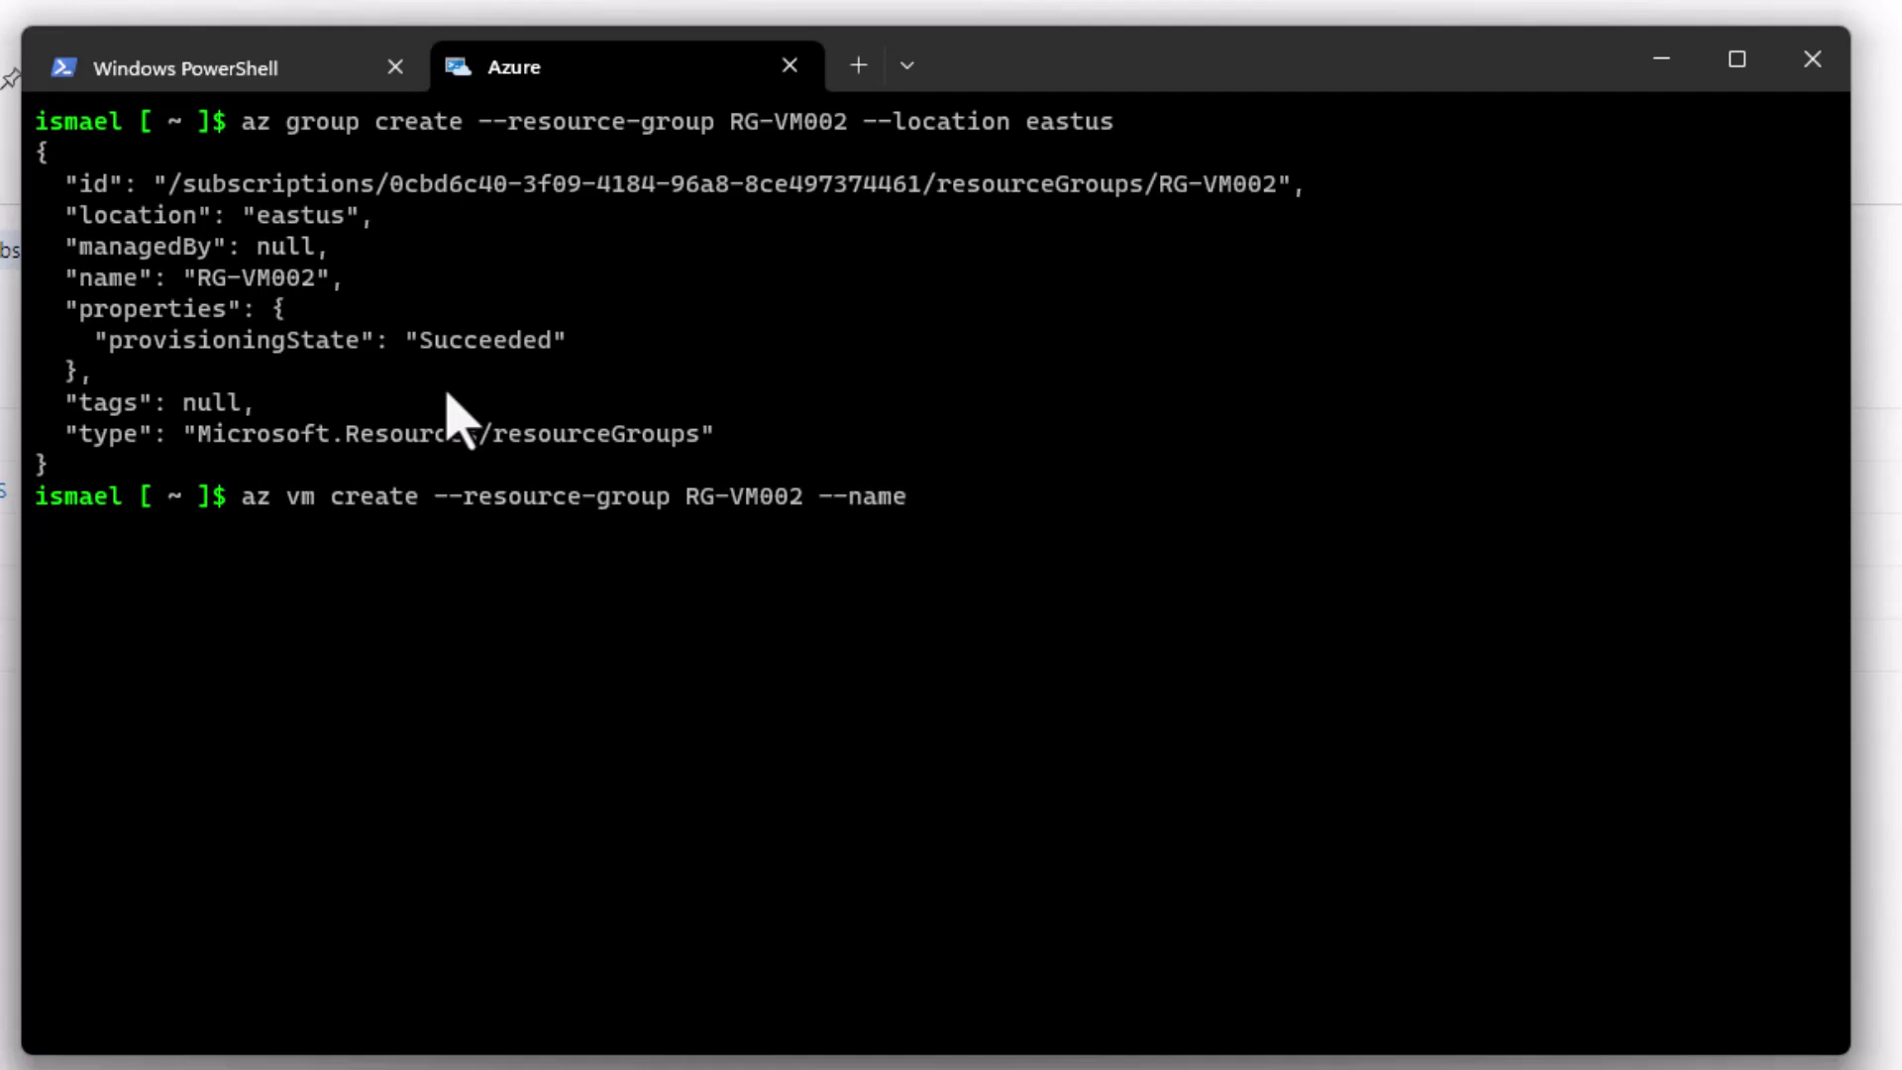
text(VM002 --image )
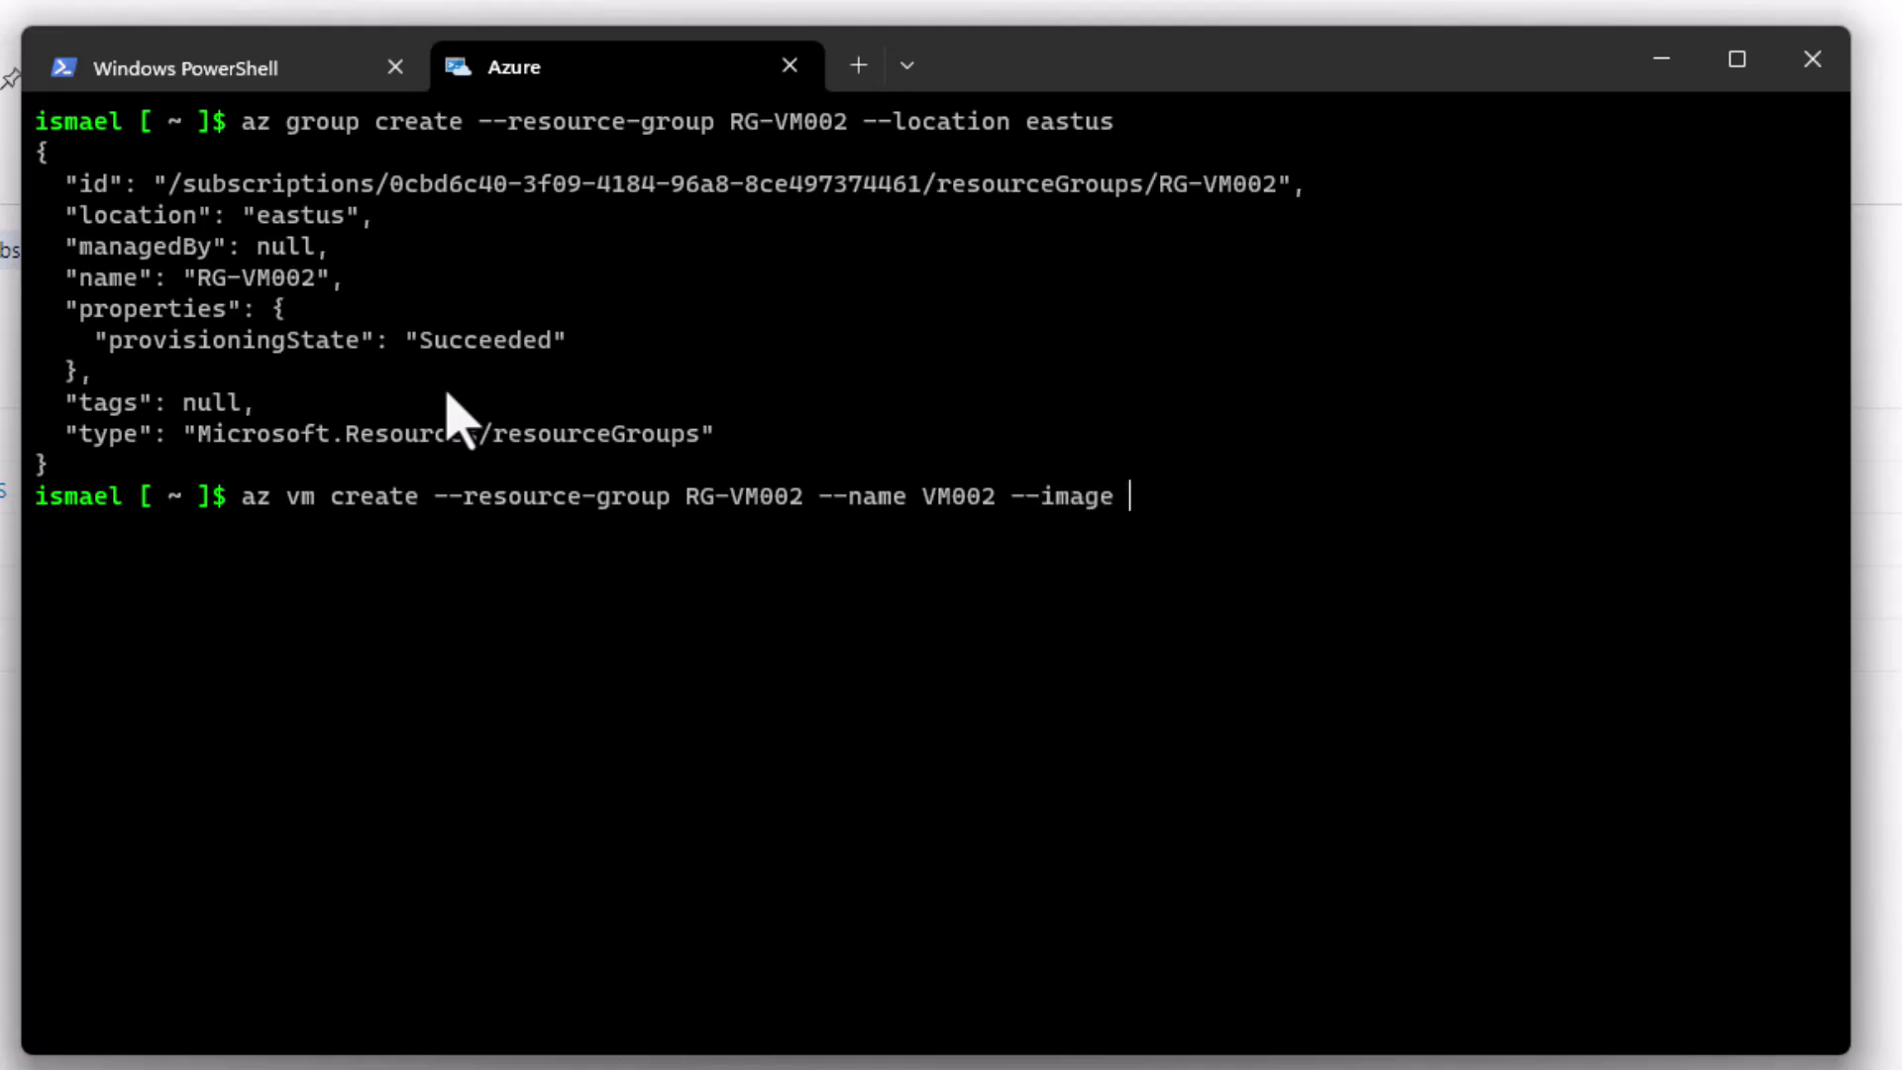
text(Ubuntu)
key(Tab)
key(Tab)
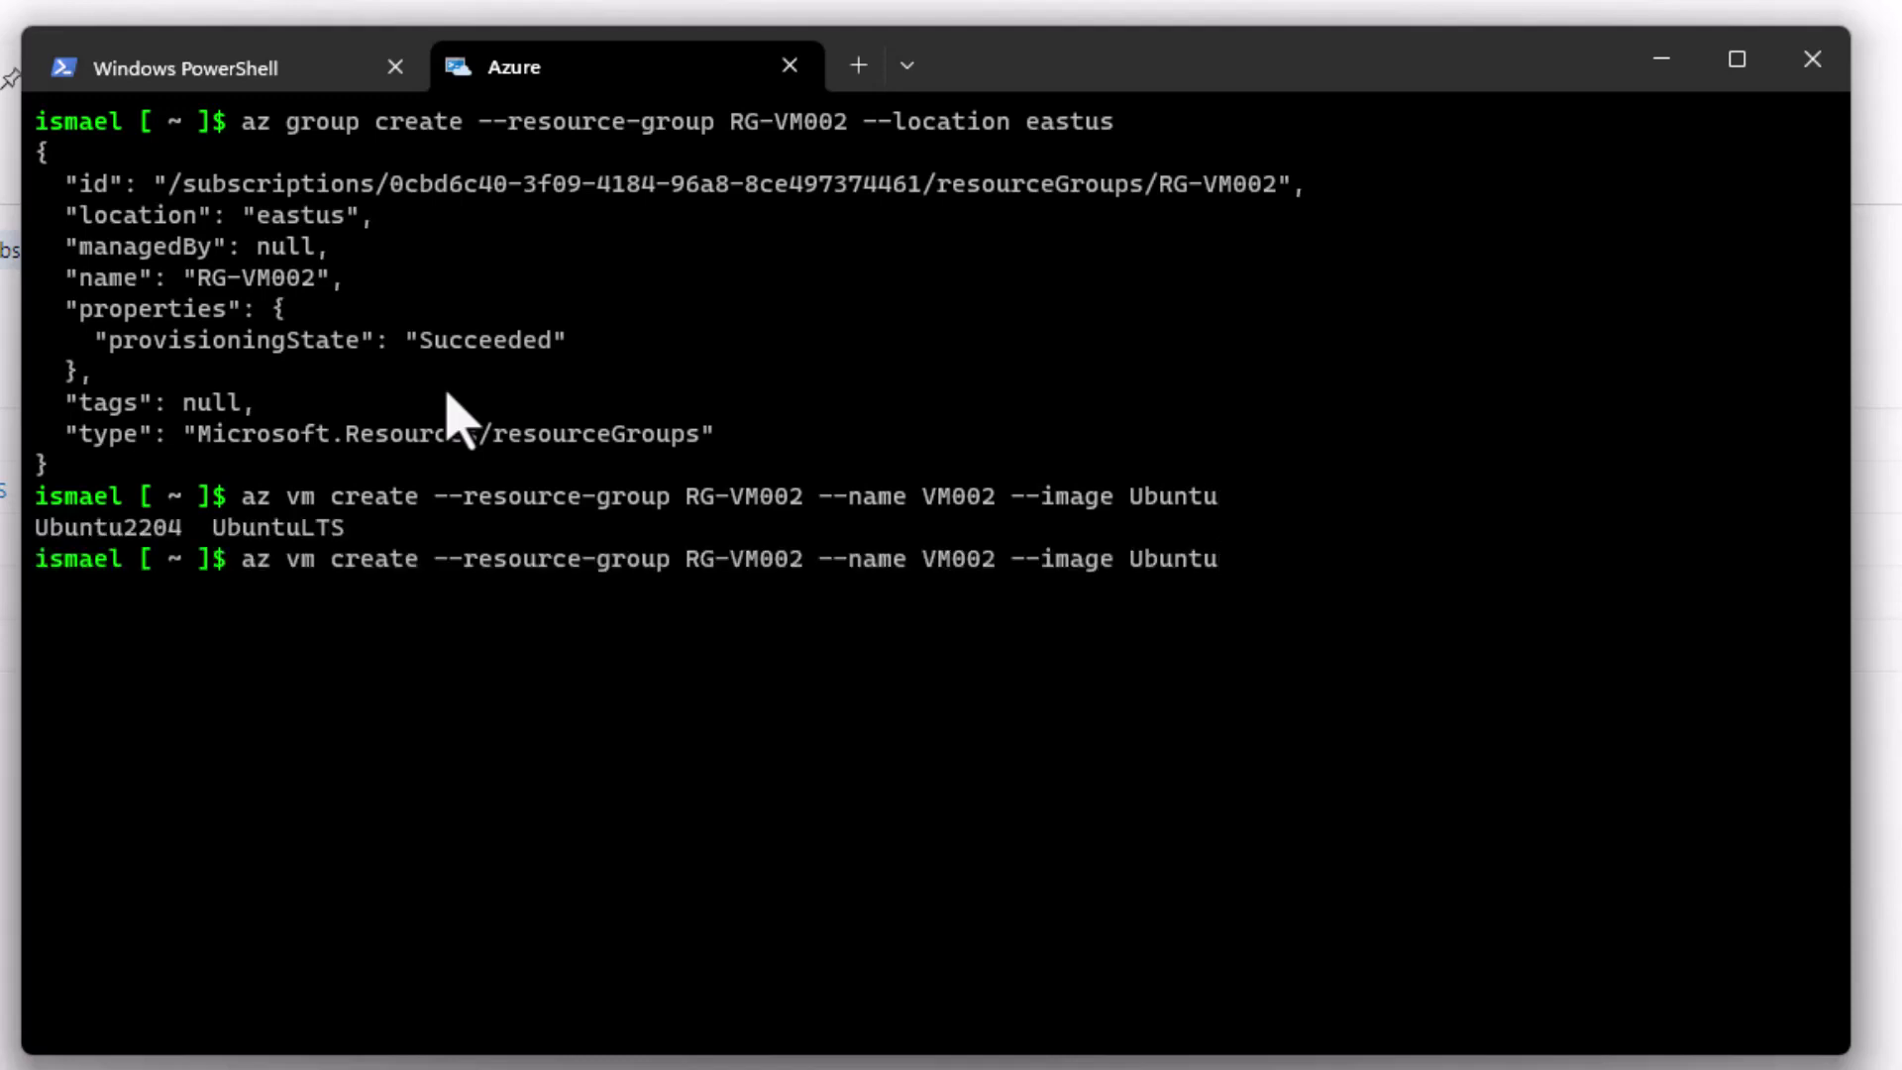
text(lt)
key(Tab)
text(--admin-)
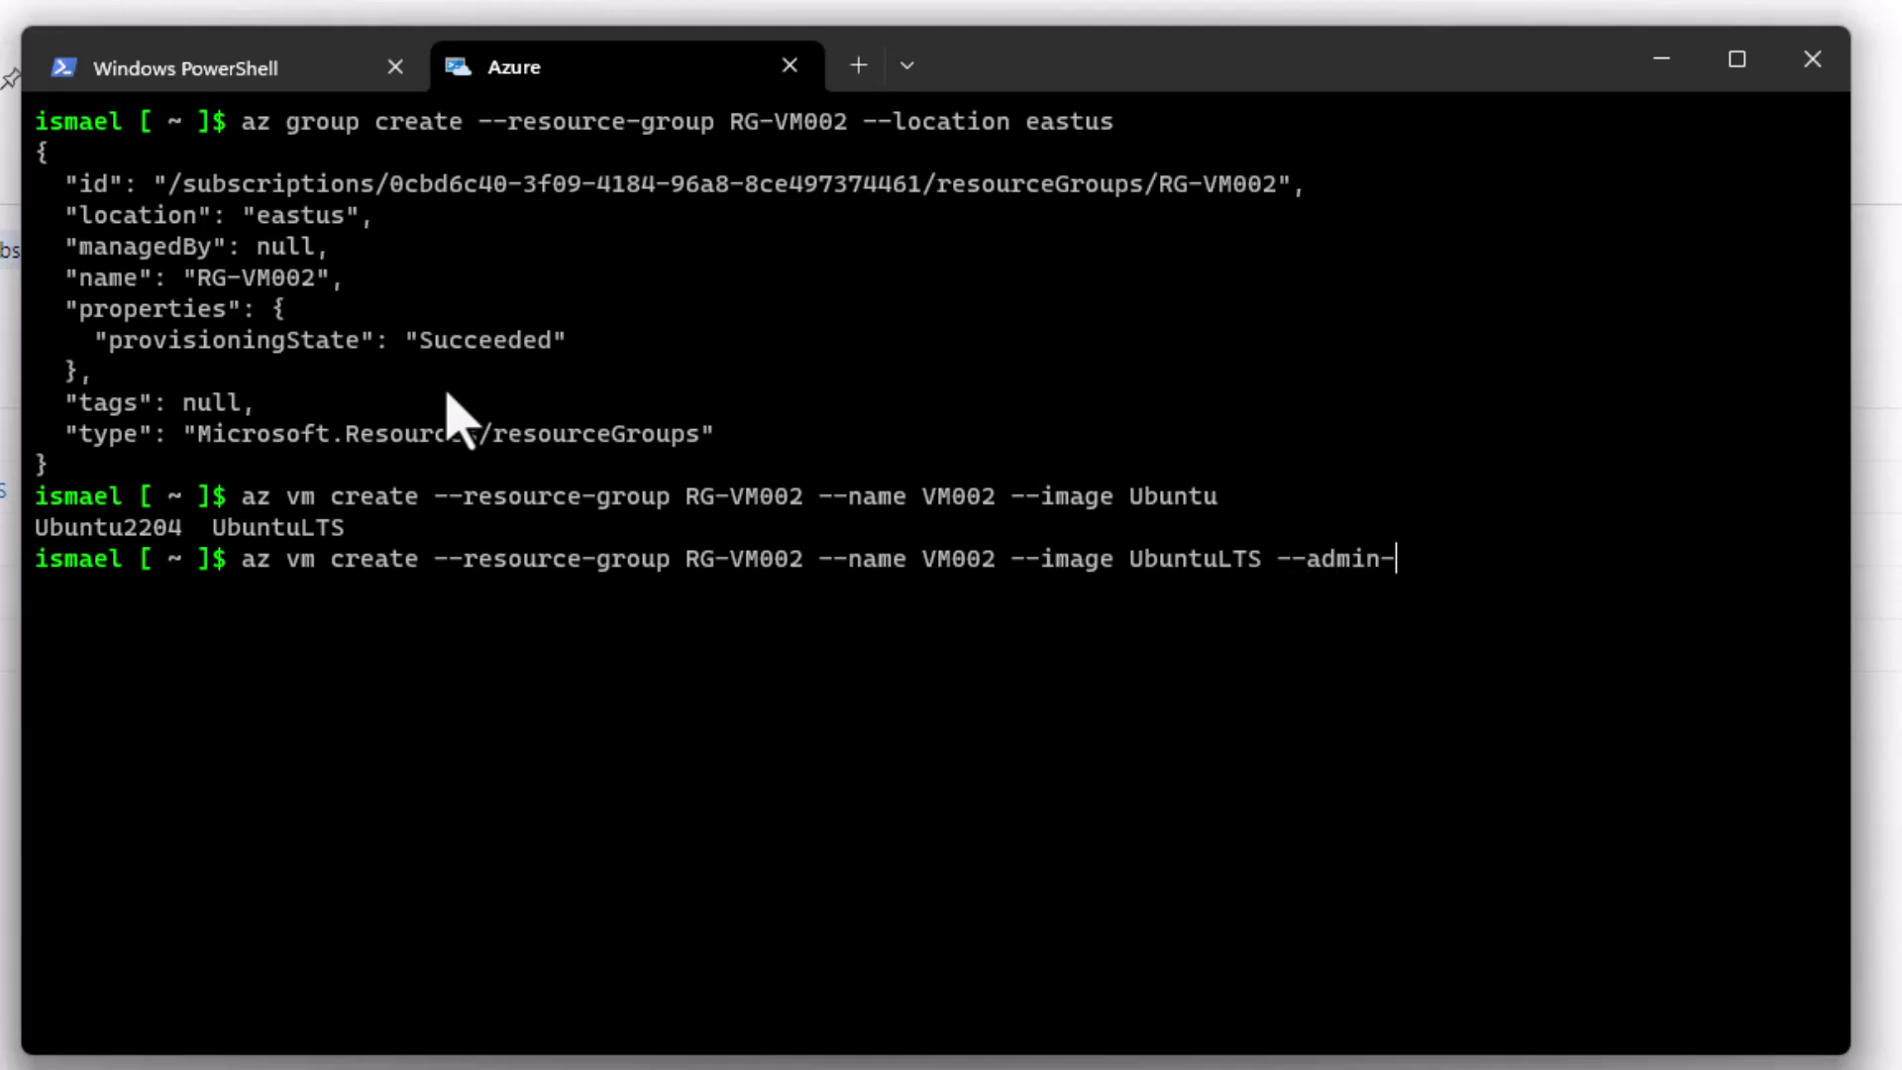
text(us)
key(Tab)
text(cooperati)
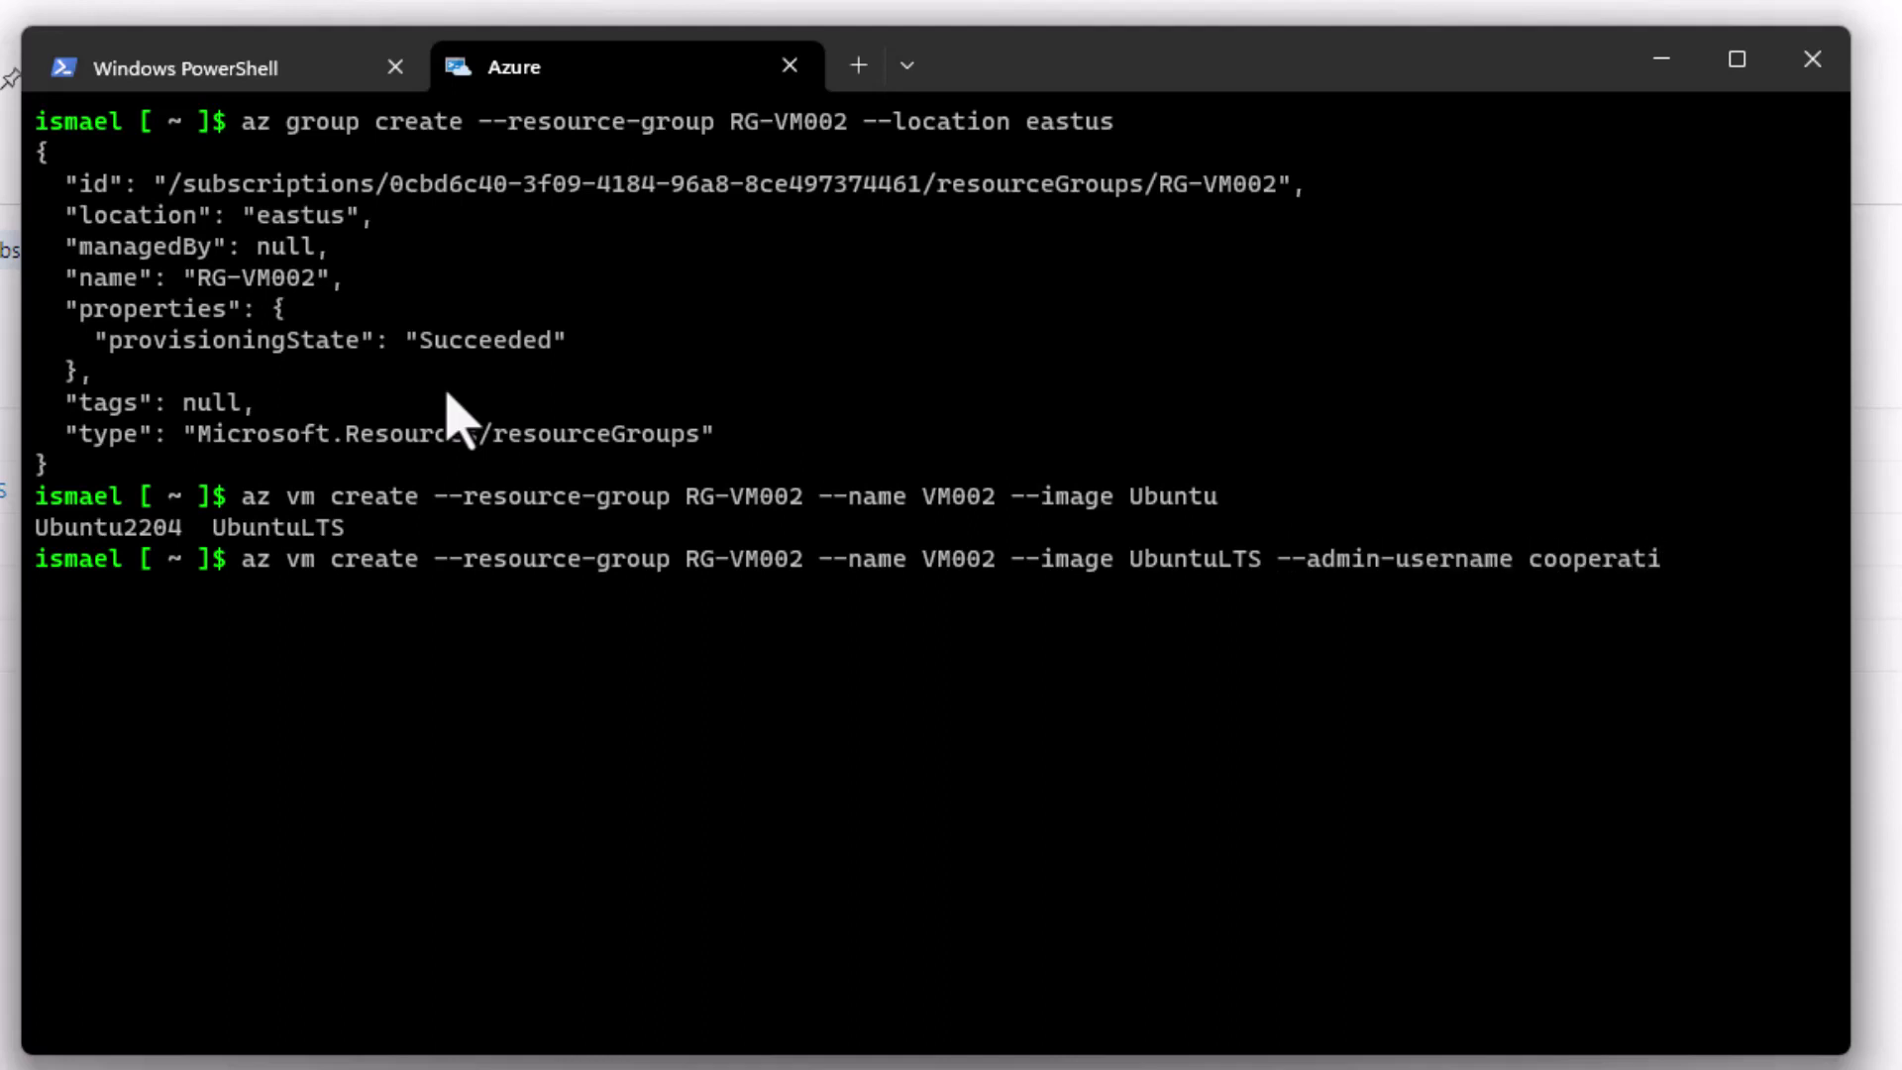
text( --gene)
key(Tab)
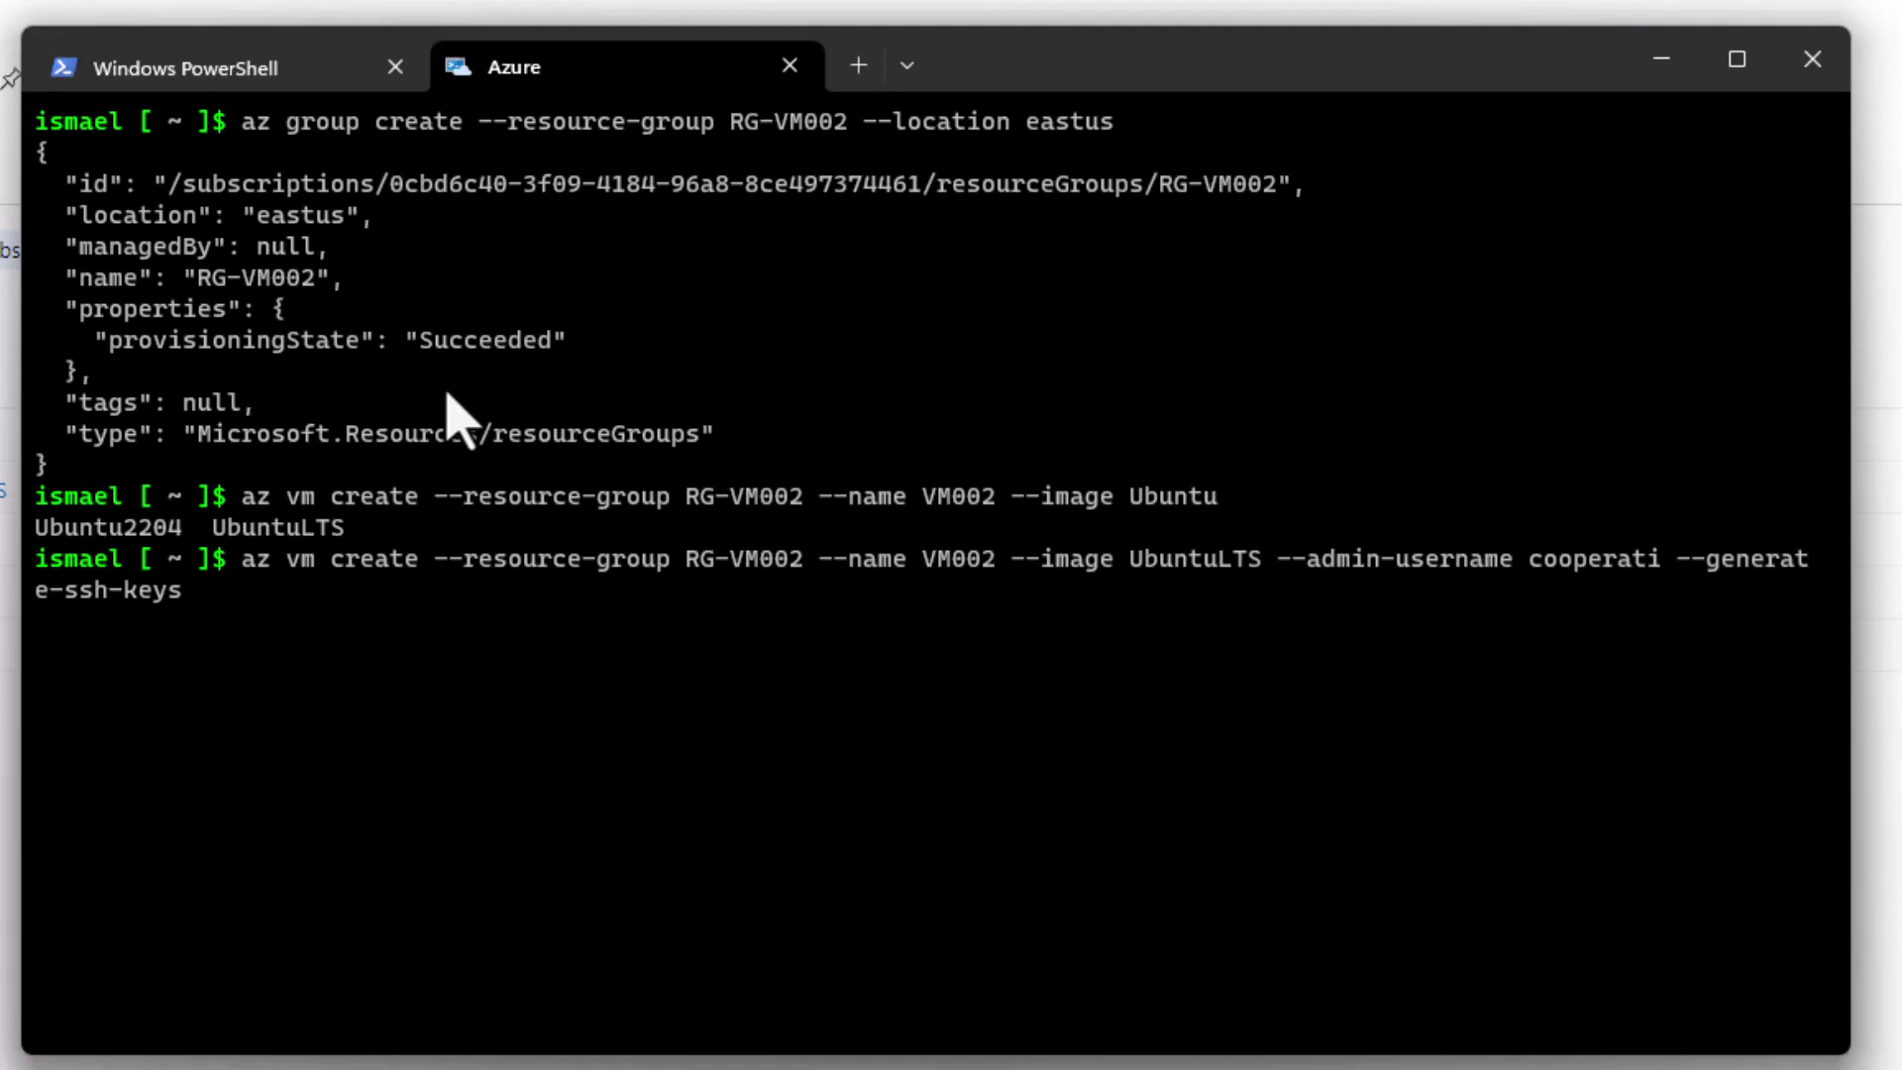
key(Return)
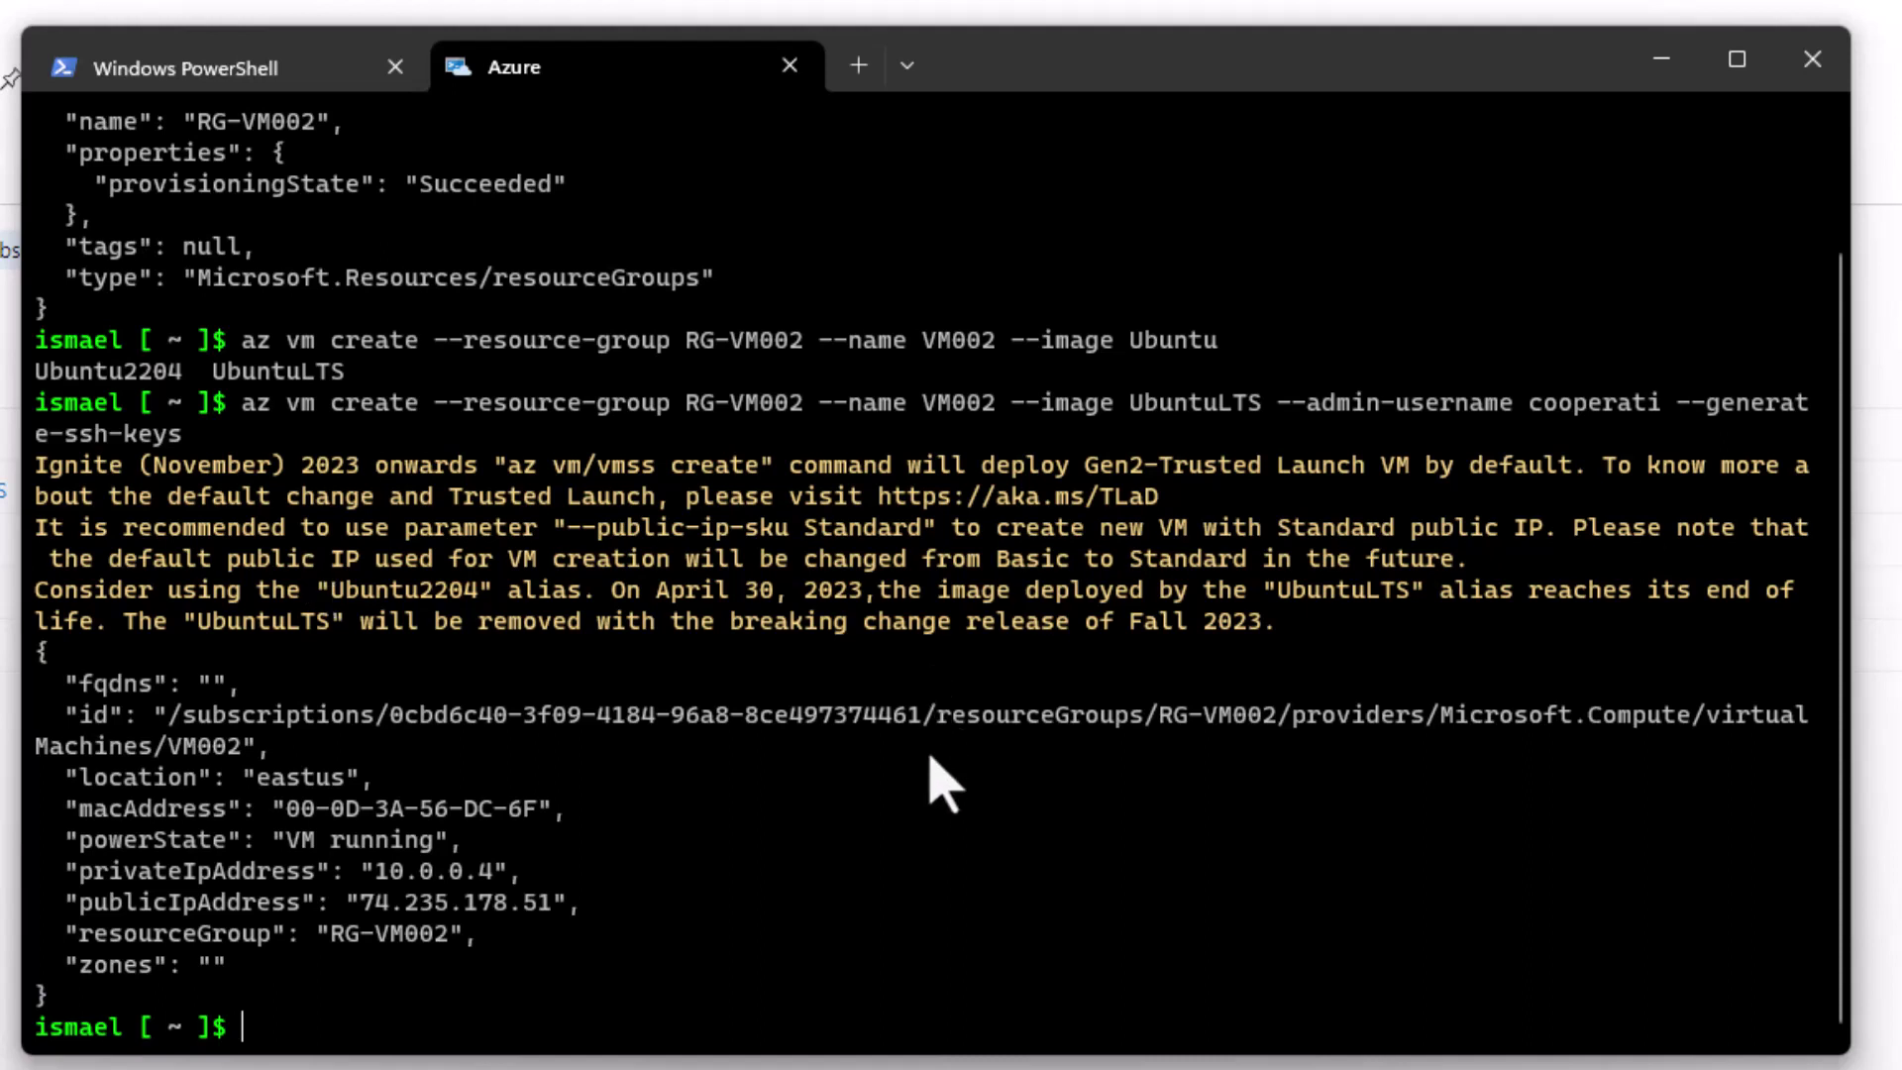
Step: Connect to VM002 over SSH as cooperati at 74.235.178.51, accepting its host key
text(ssh c)
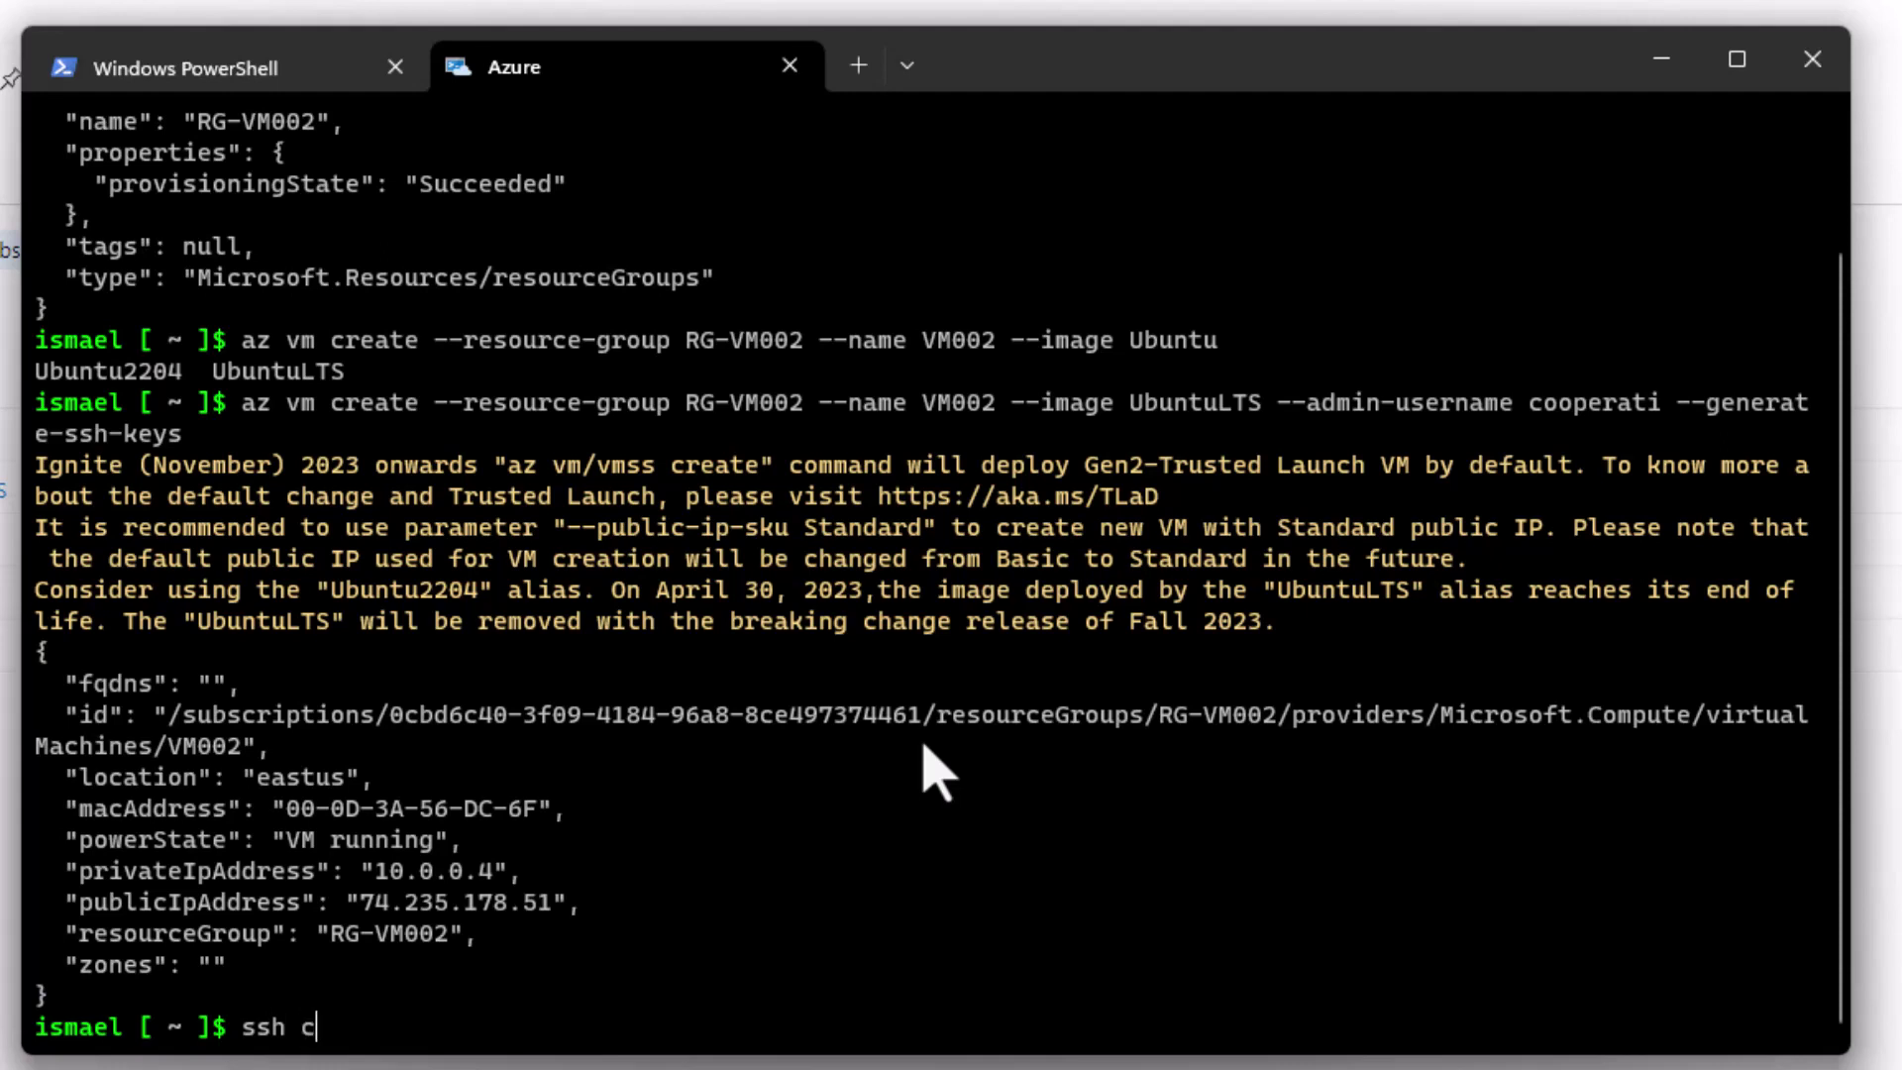
text(ooperati@)
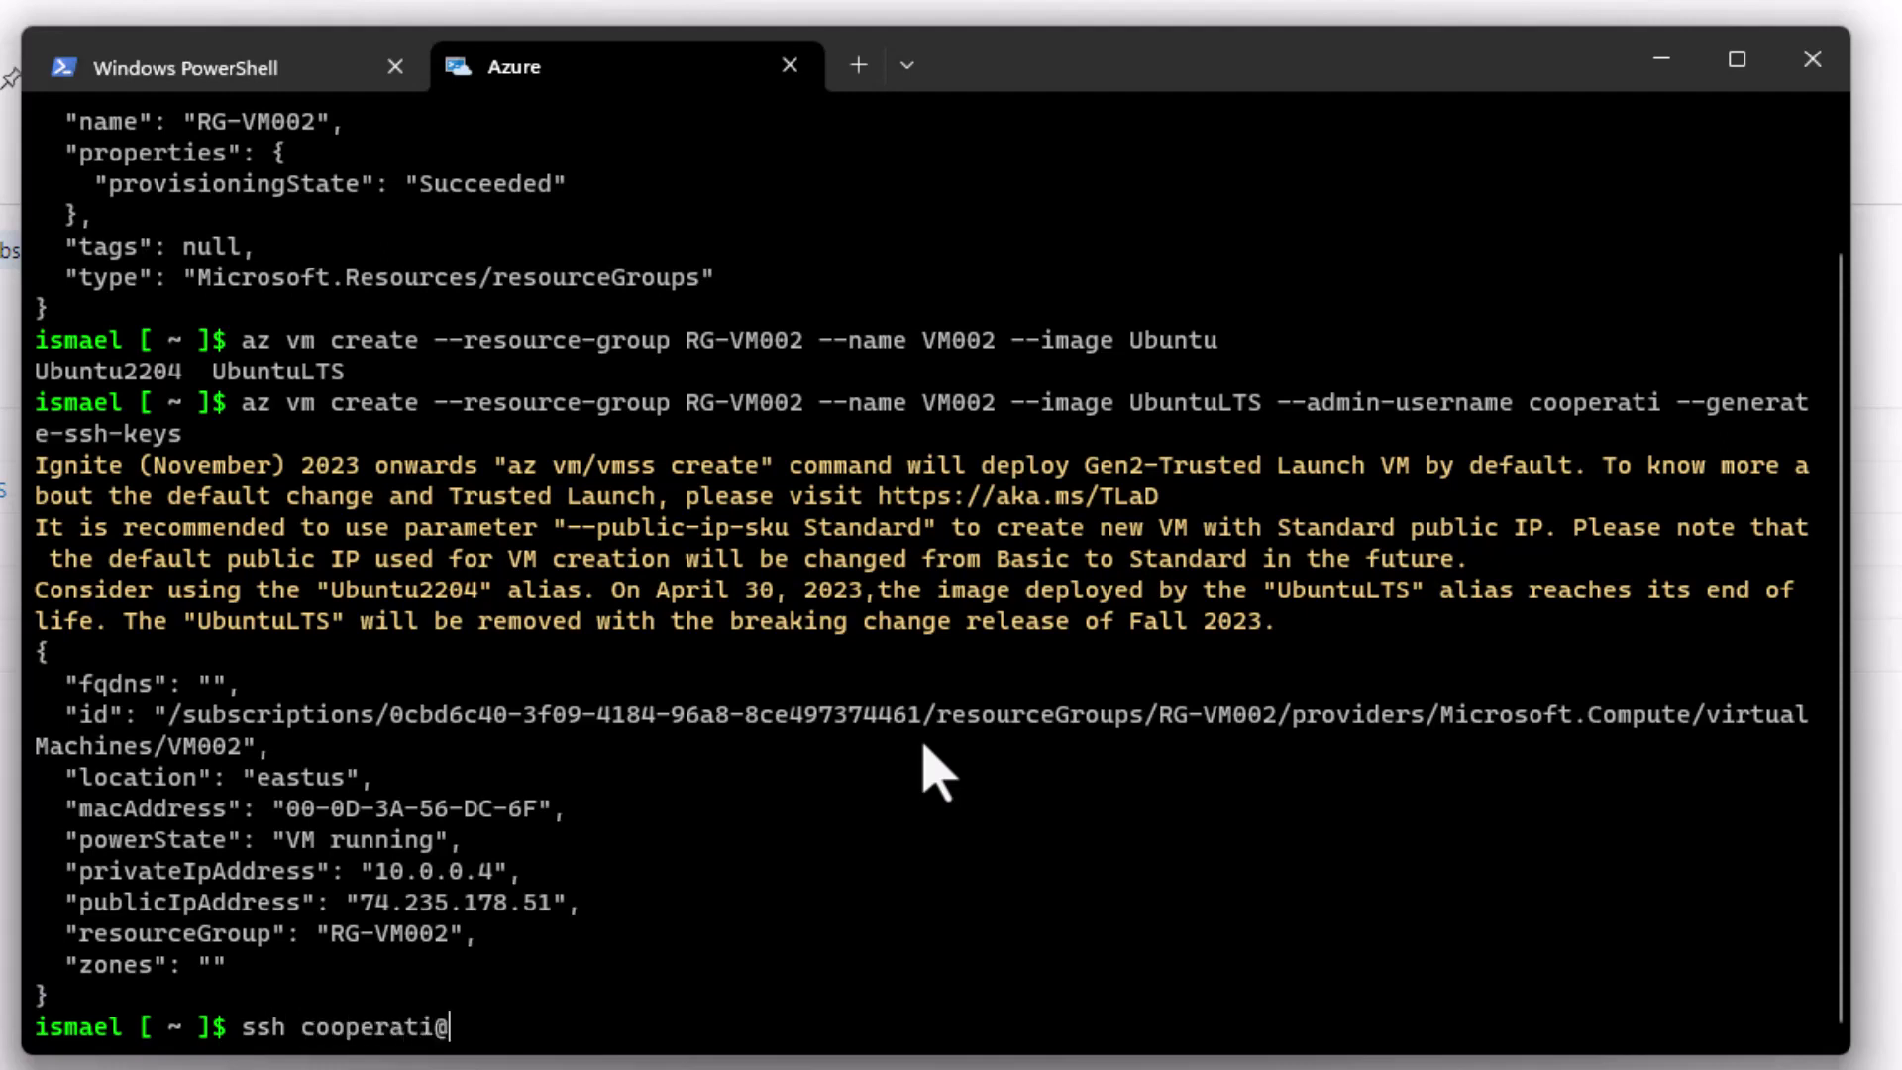
text(74.235.178.)
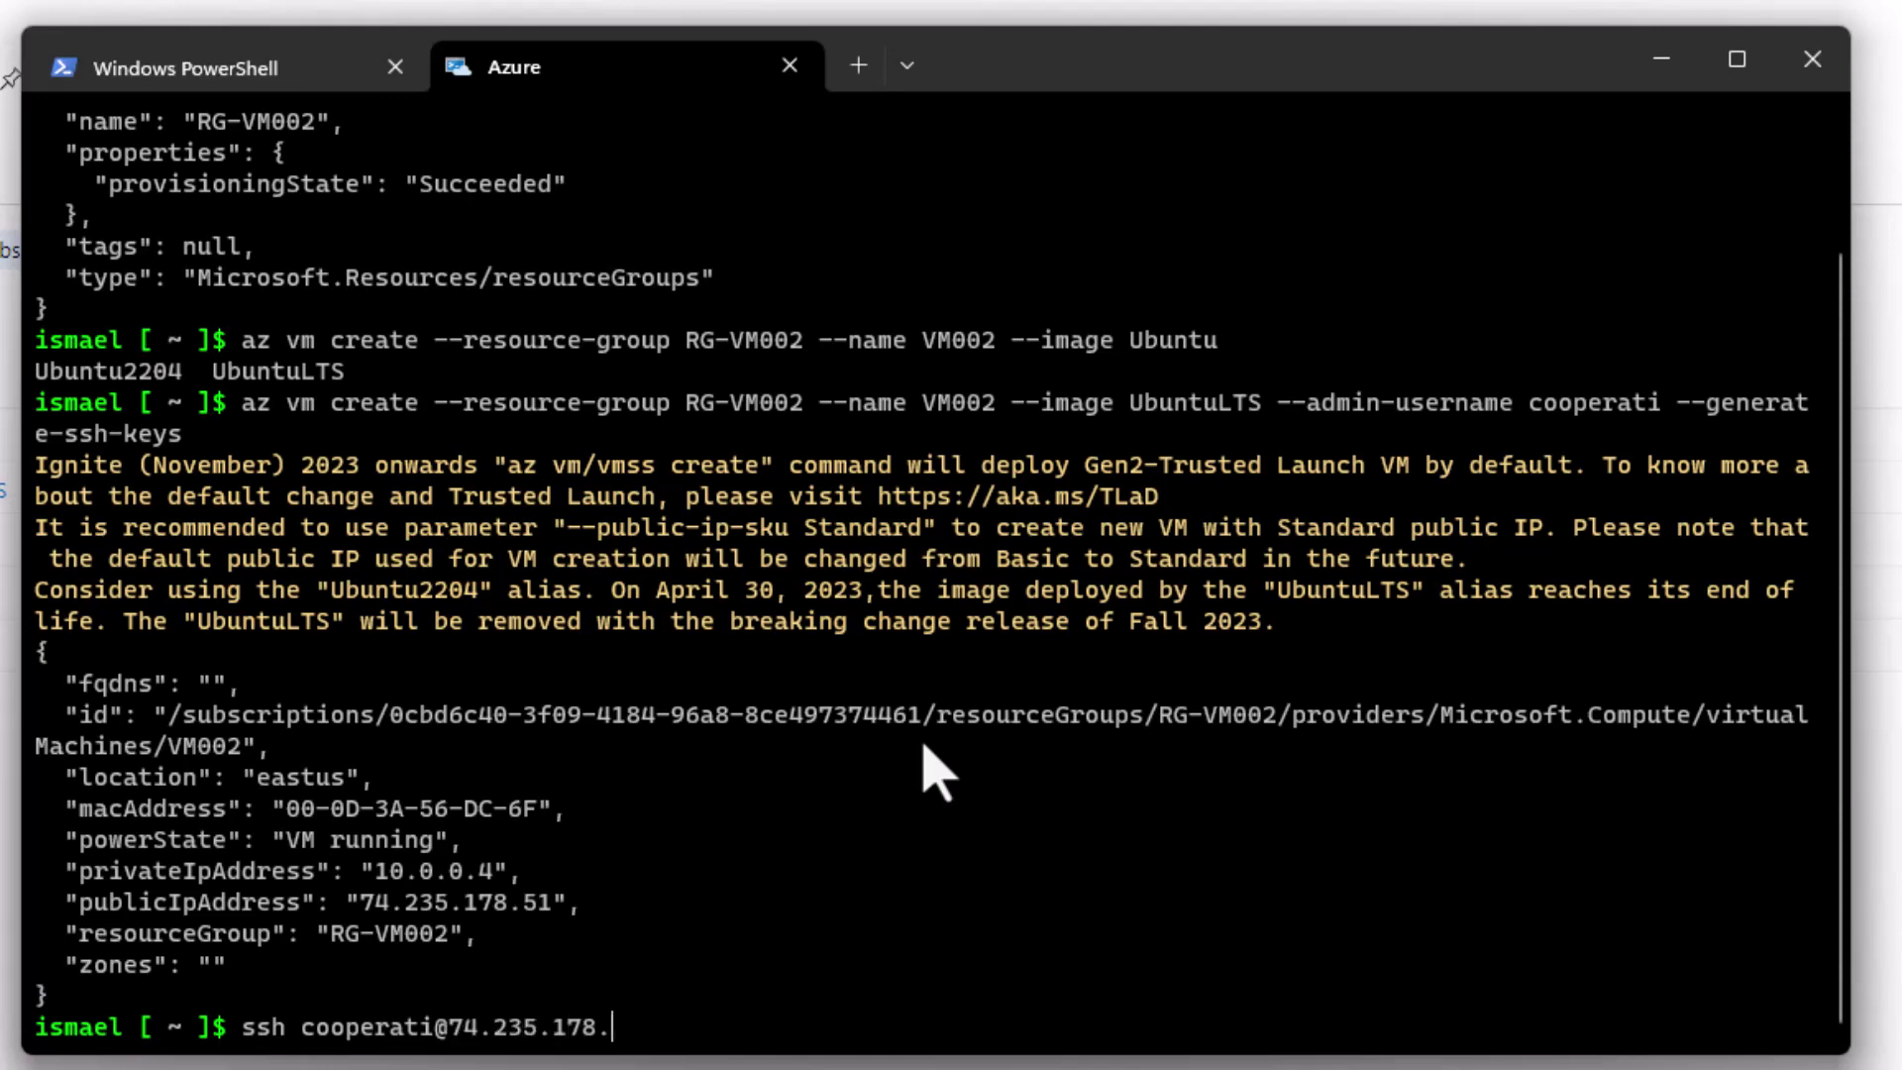
text(51)
key(Return)
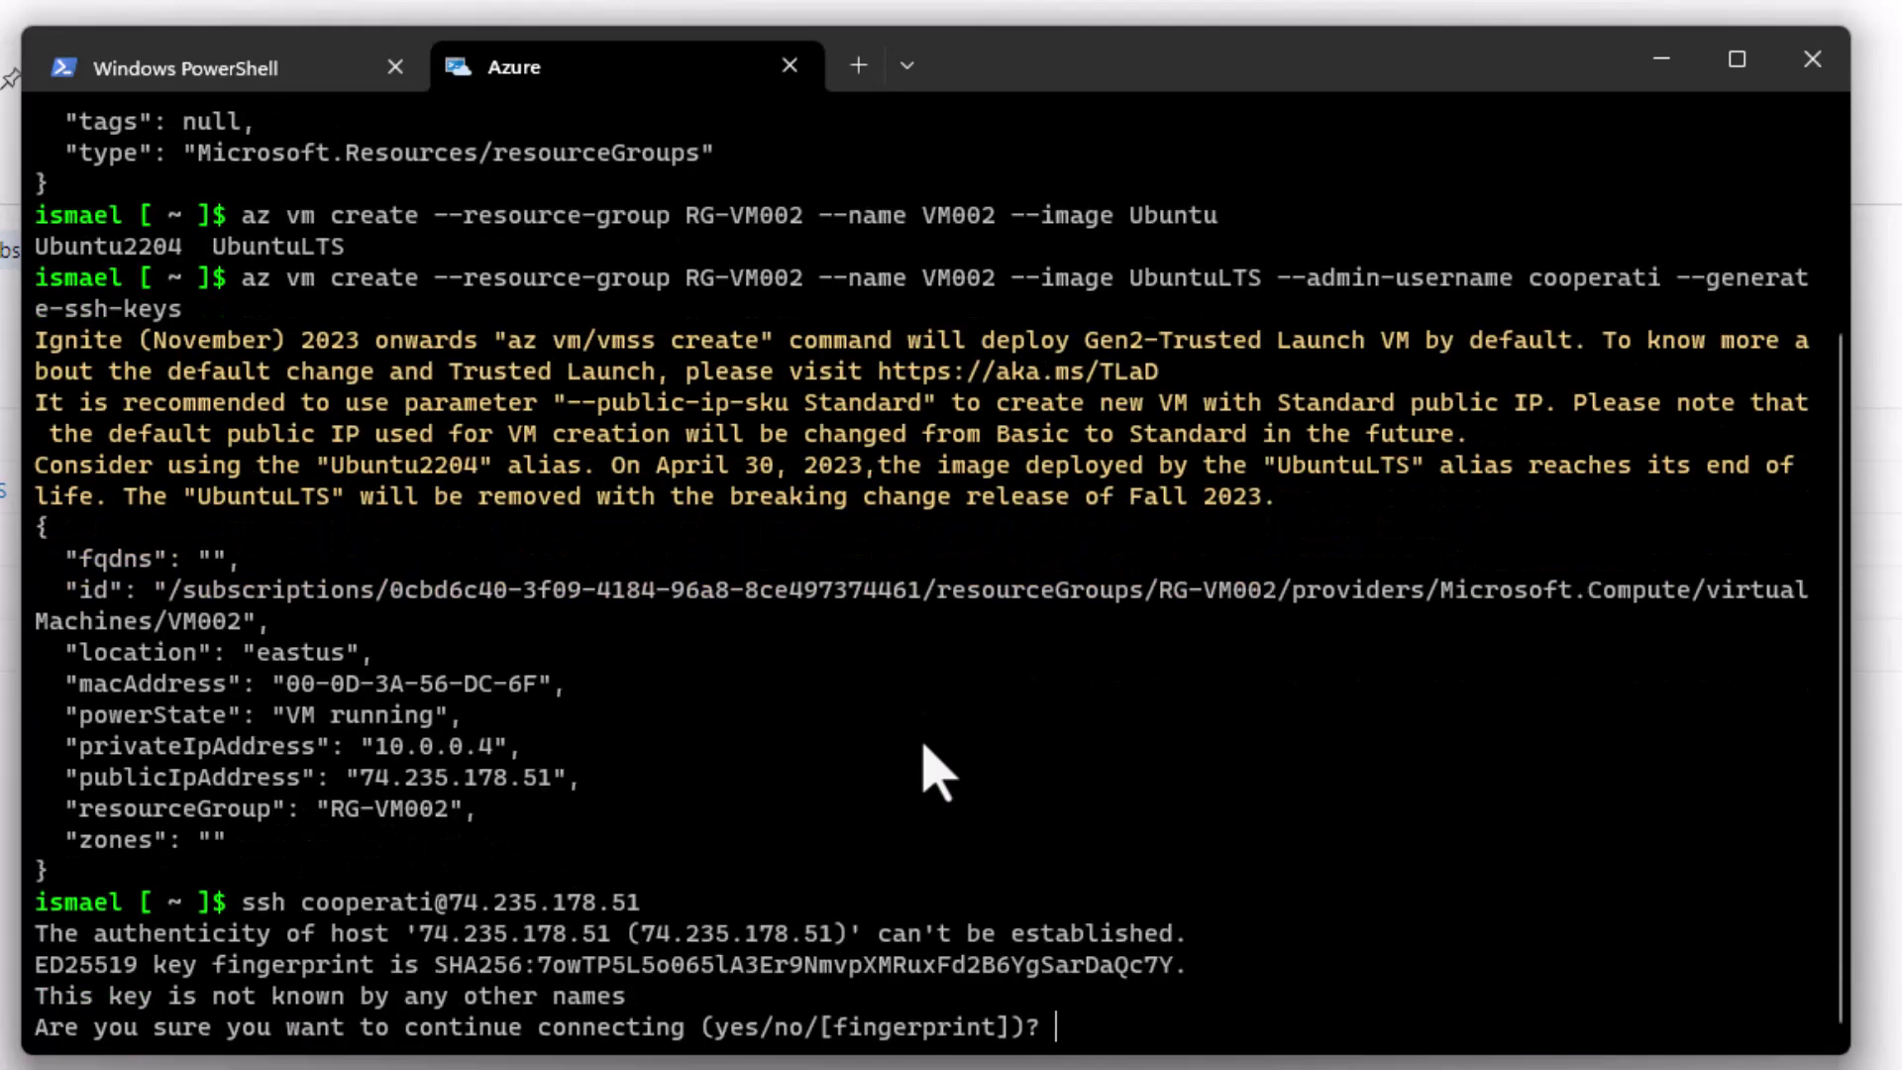
text(yes)
key(Return)
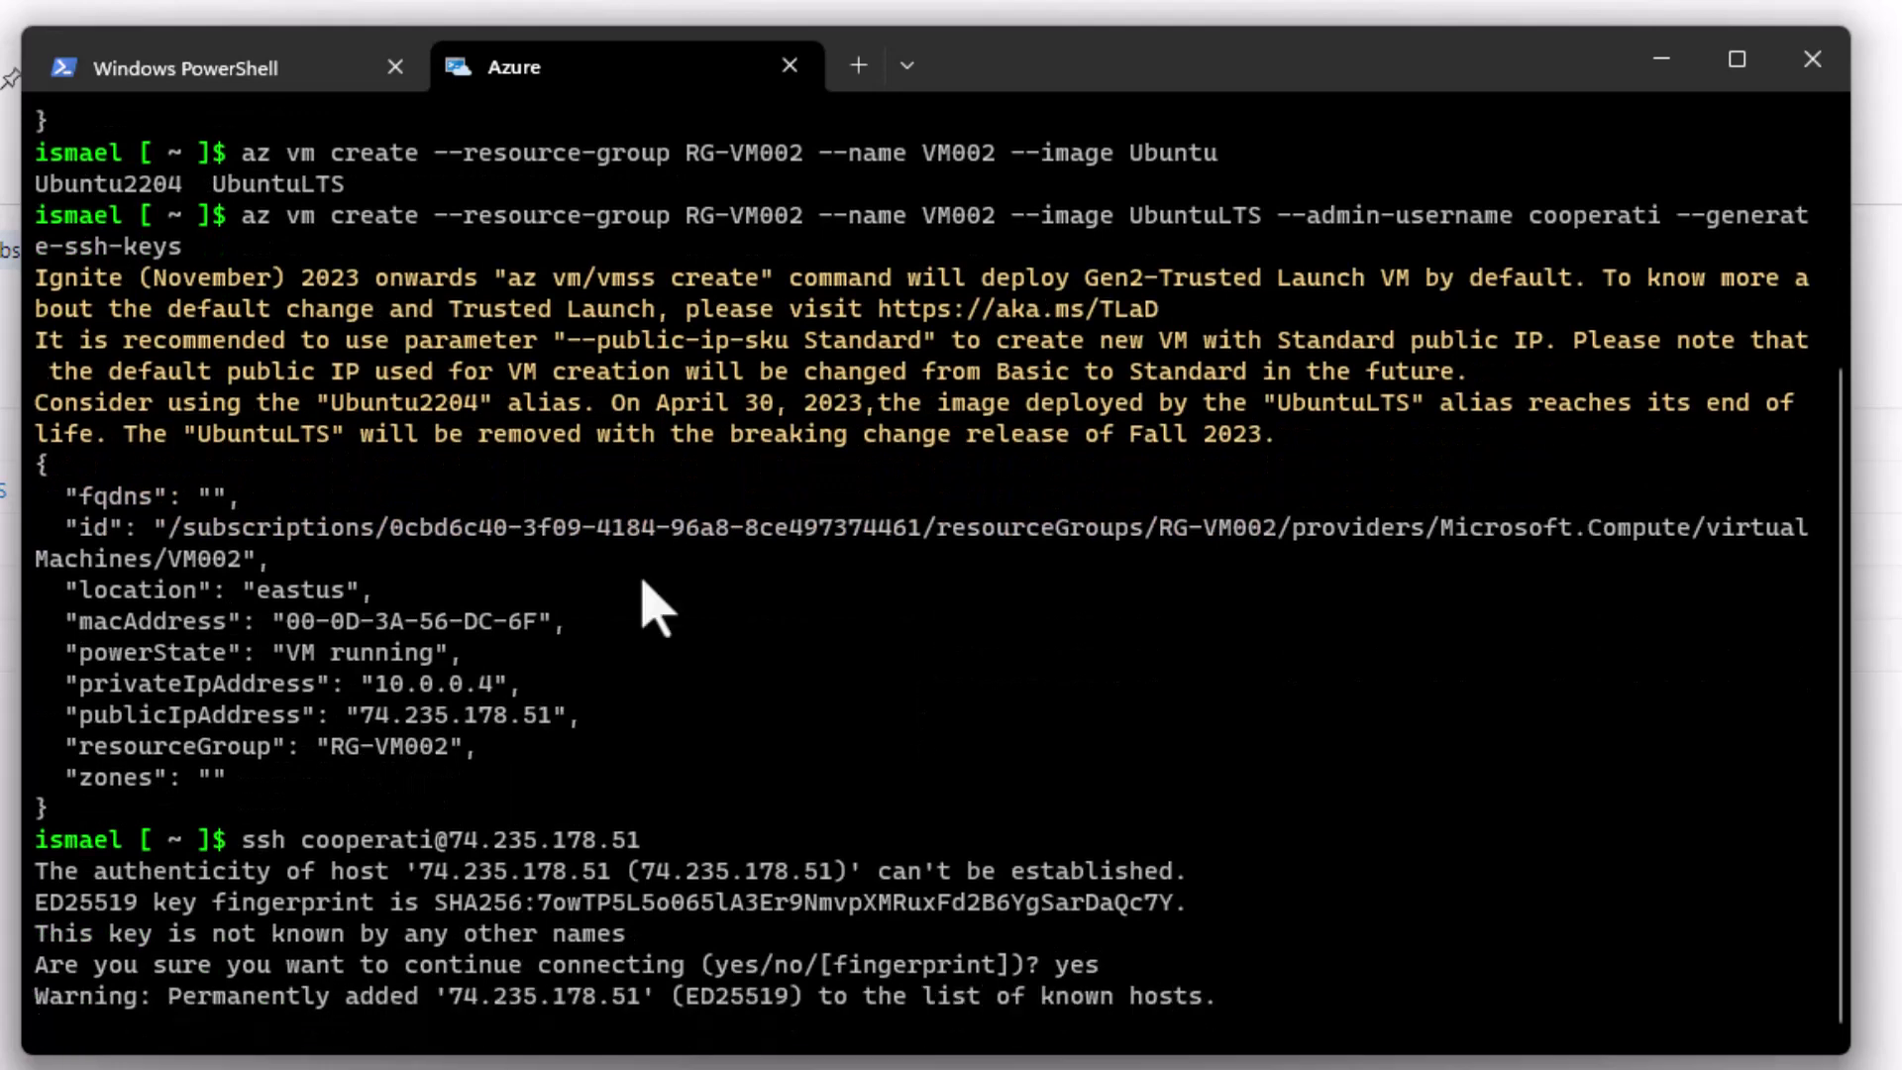
Step: Launch PuTTYgen and generate a 2048-bit RSA key pair
key(super)
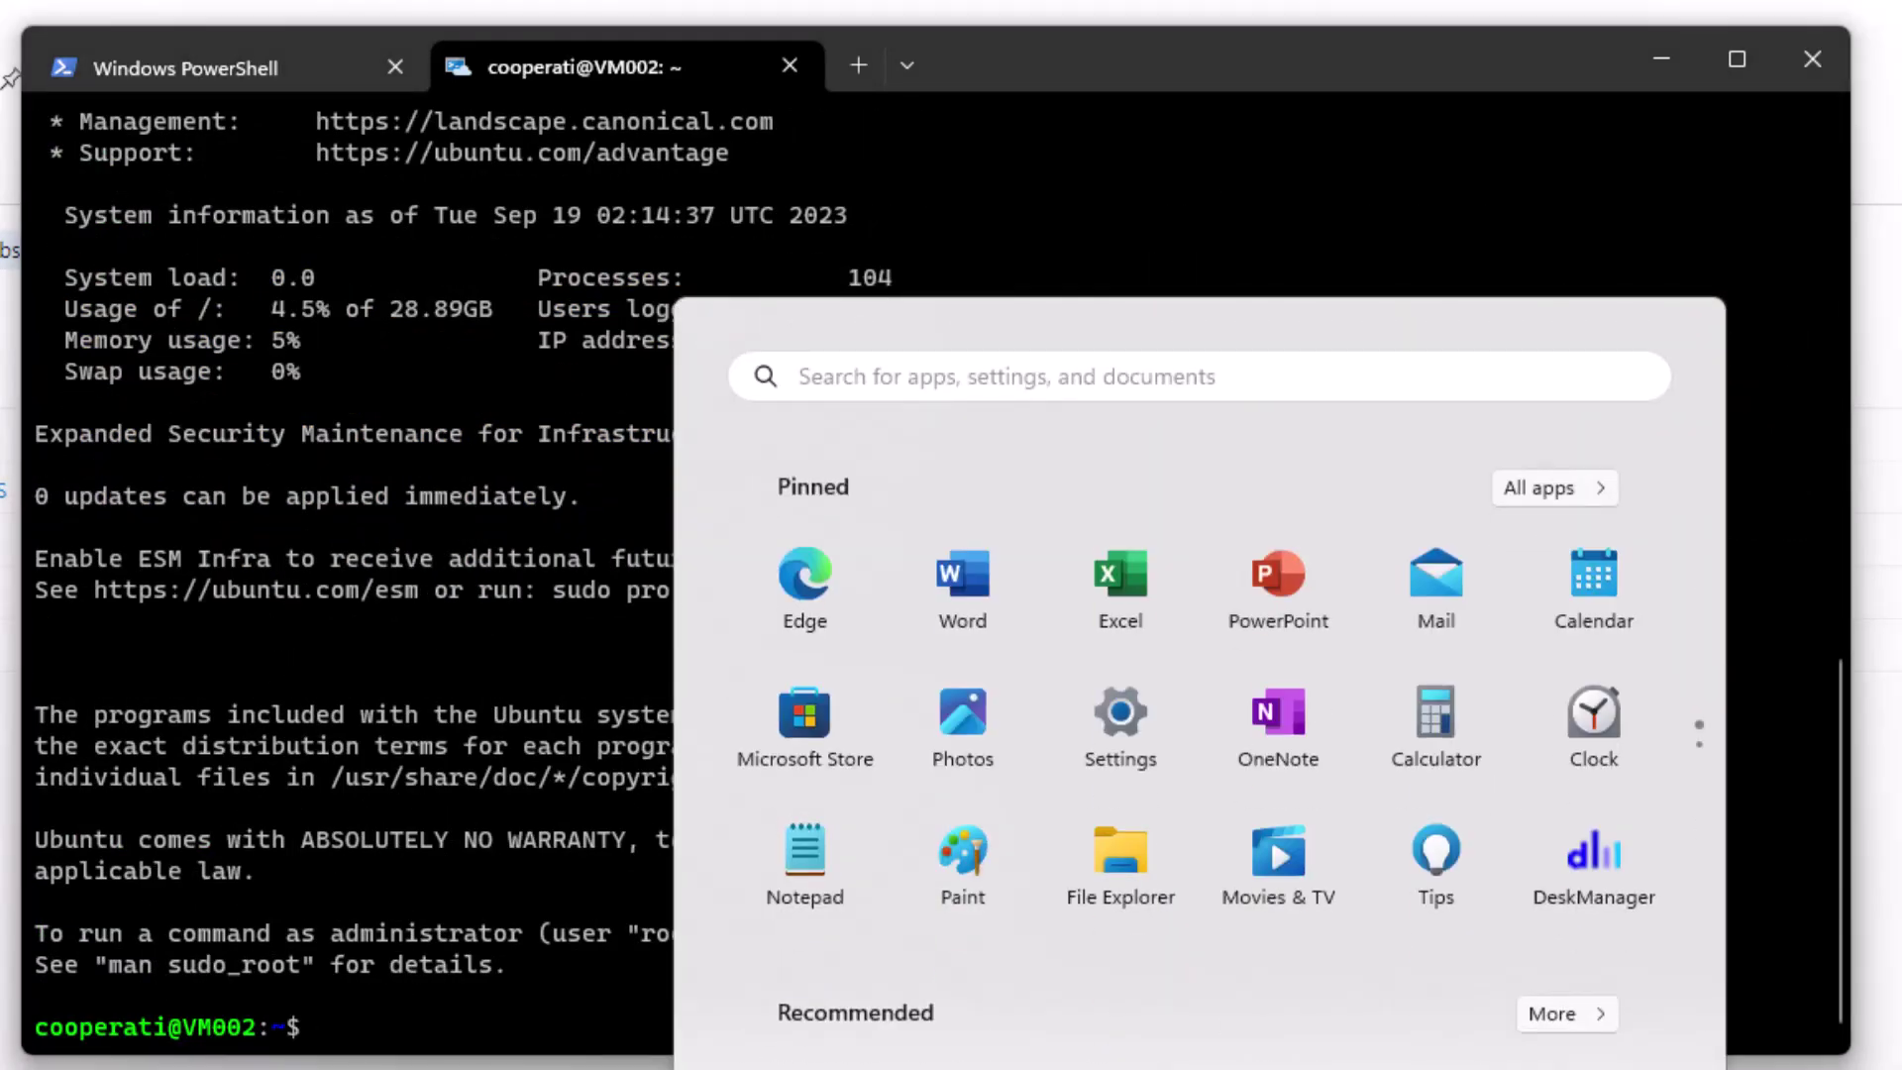
text(put)
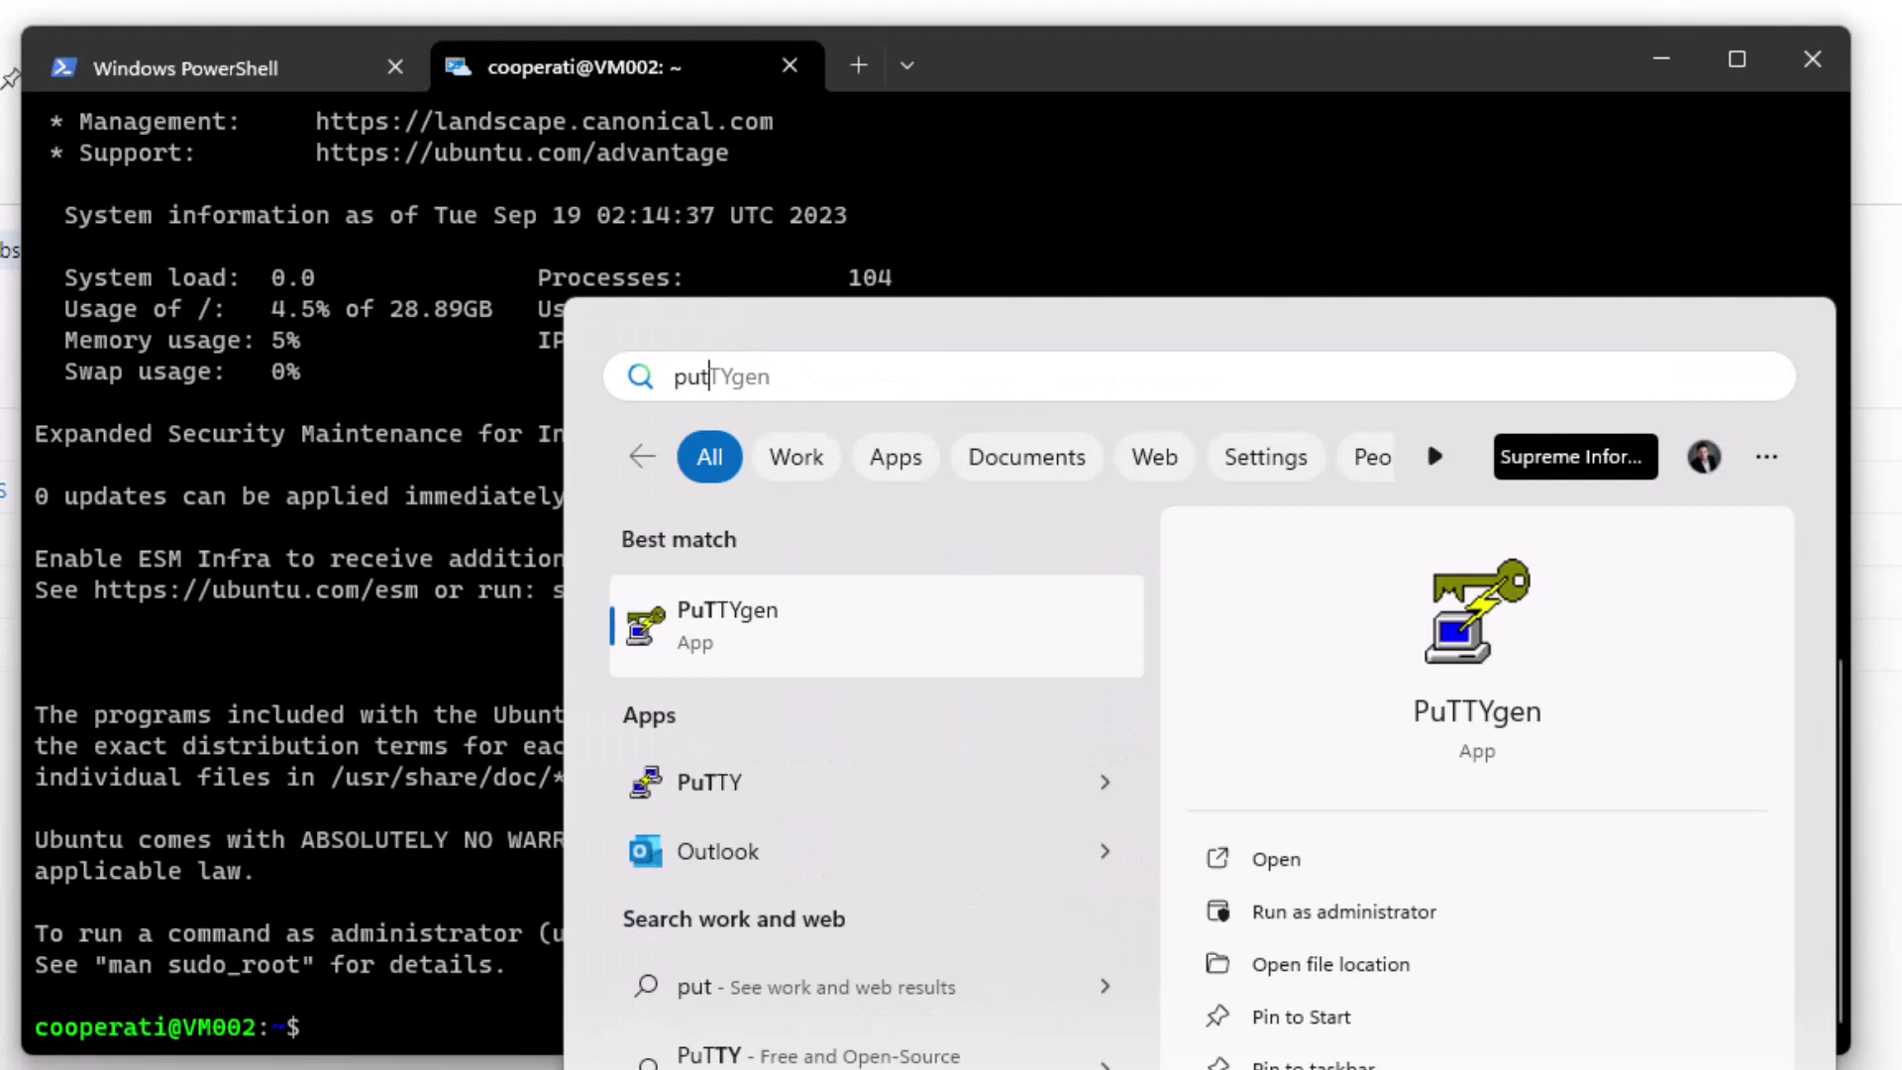
key(Return)
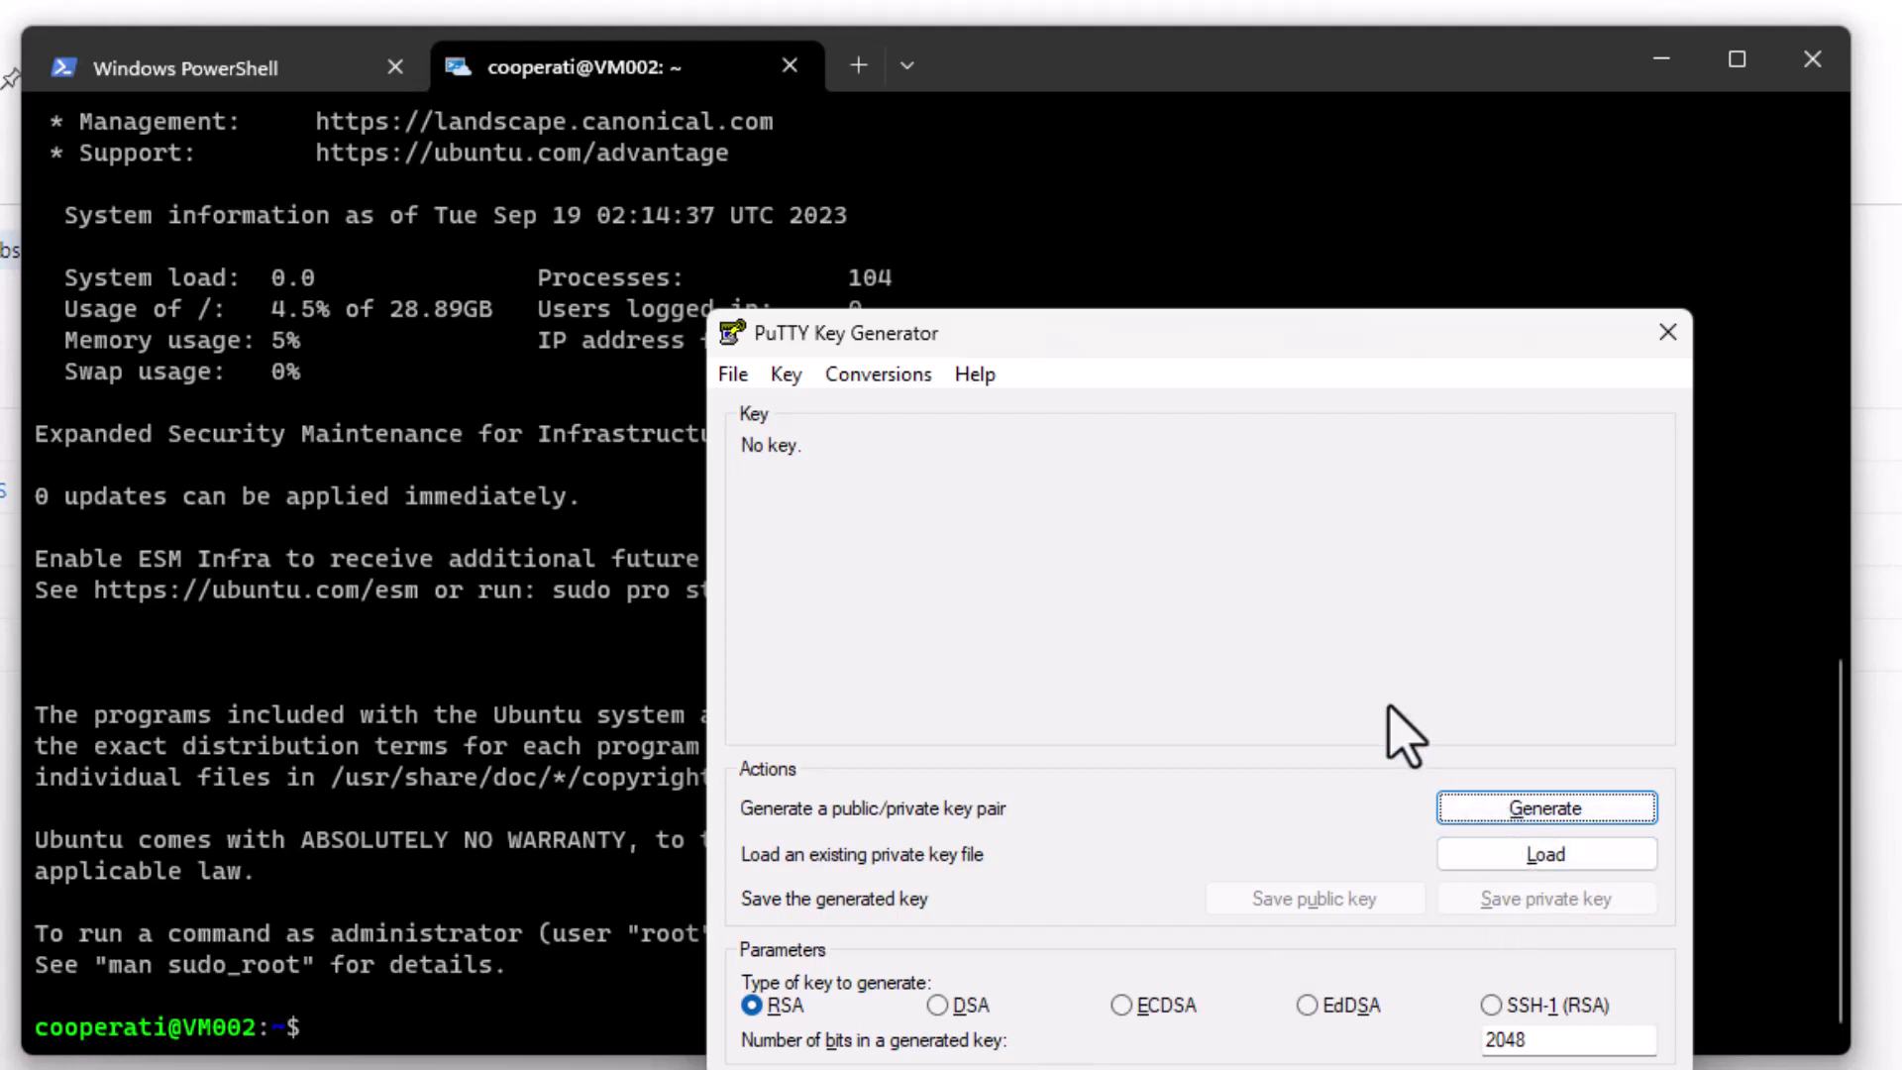
click(1548, 808)
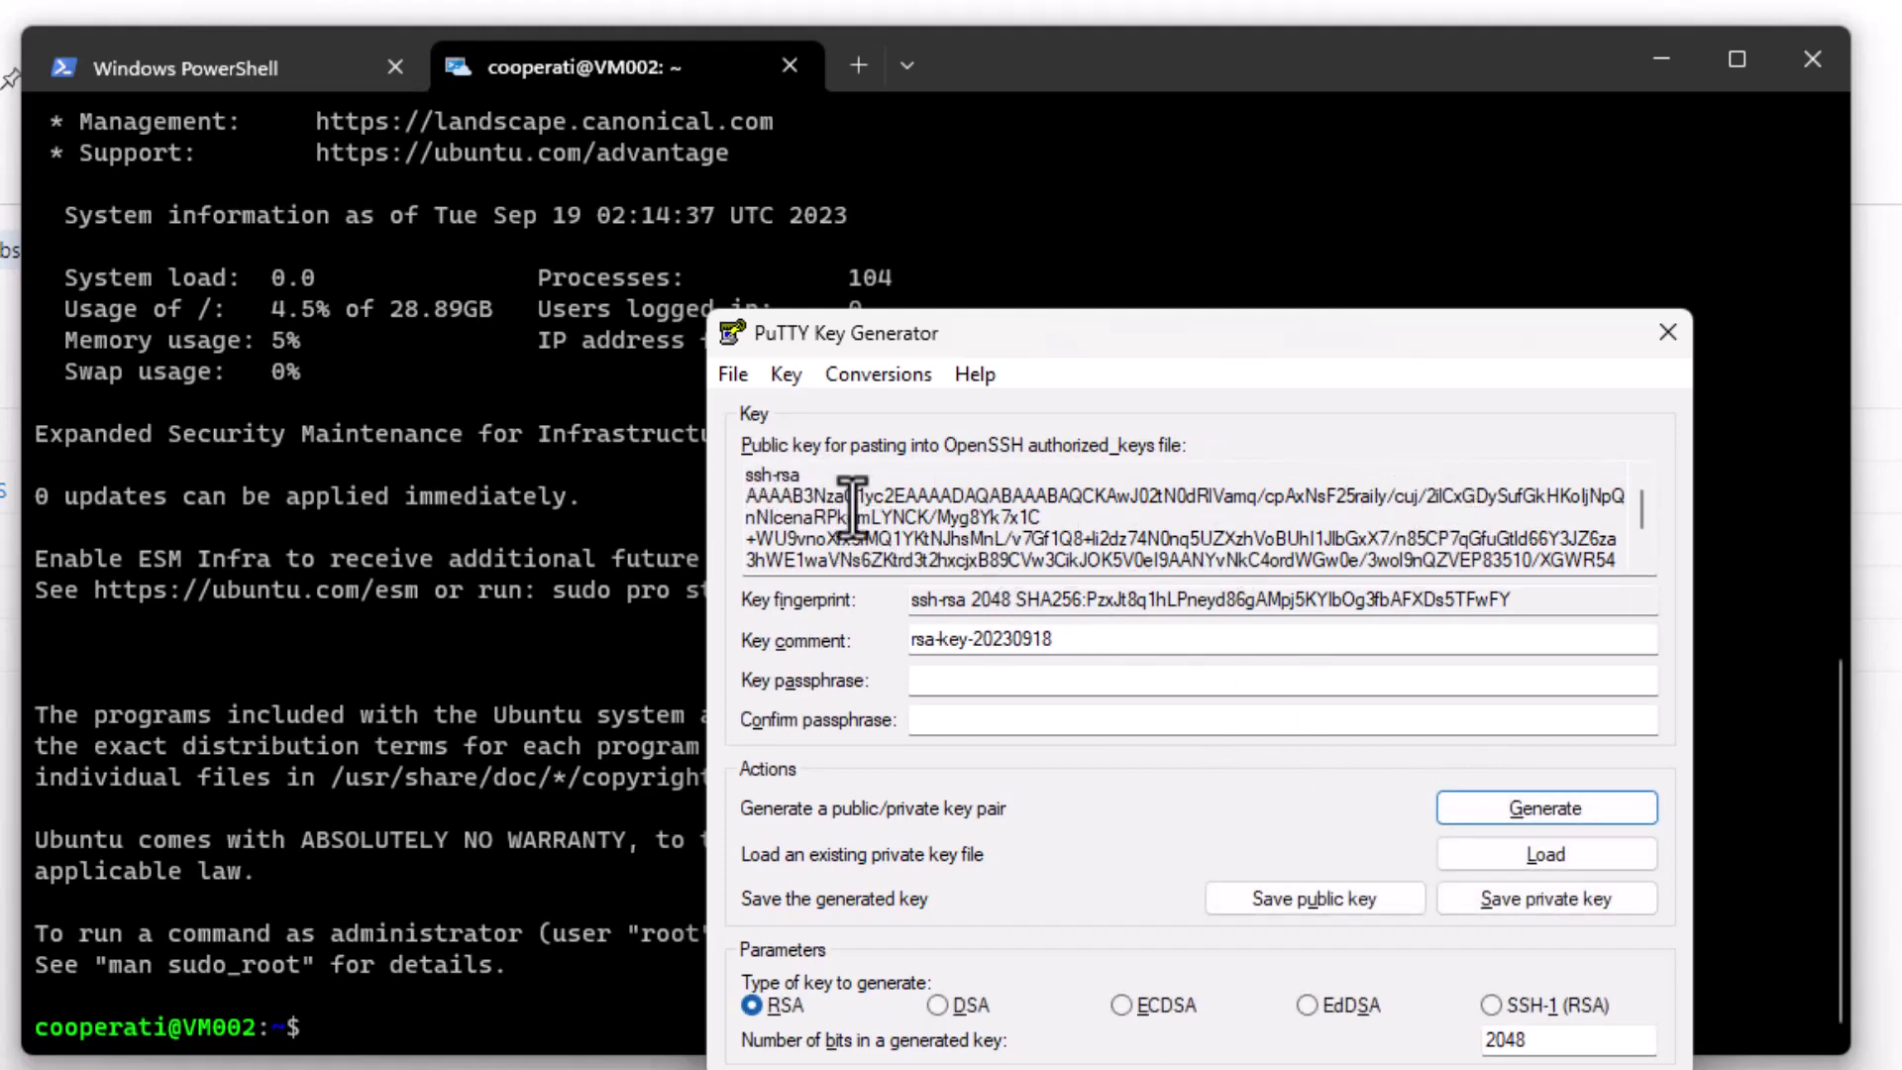
Step: Save the generated private key without a passphrase as CoopraTI-CLI in the AZ-104 folder
click(1533, 897)
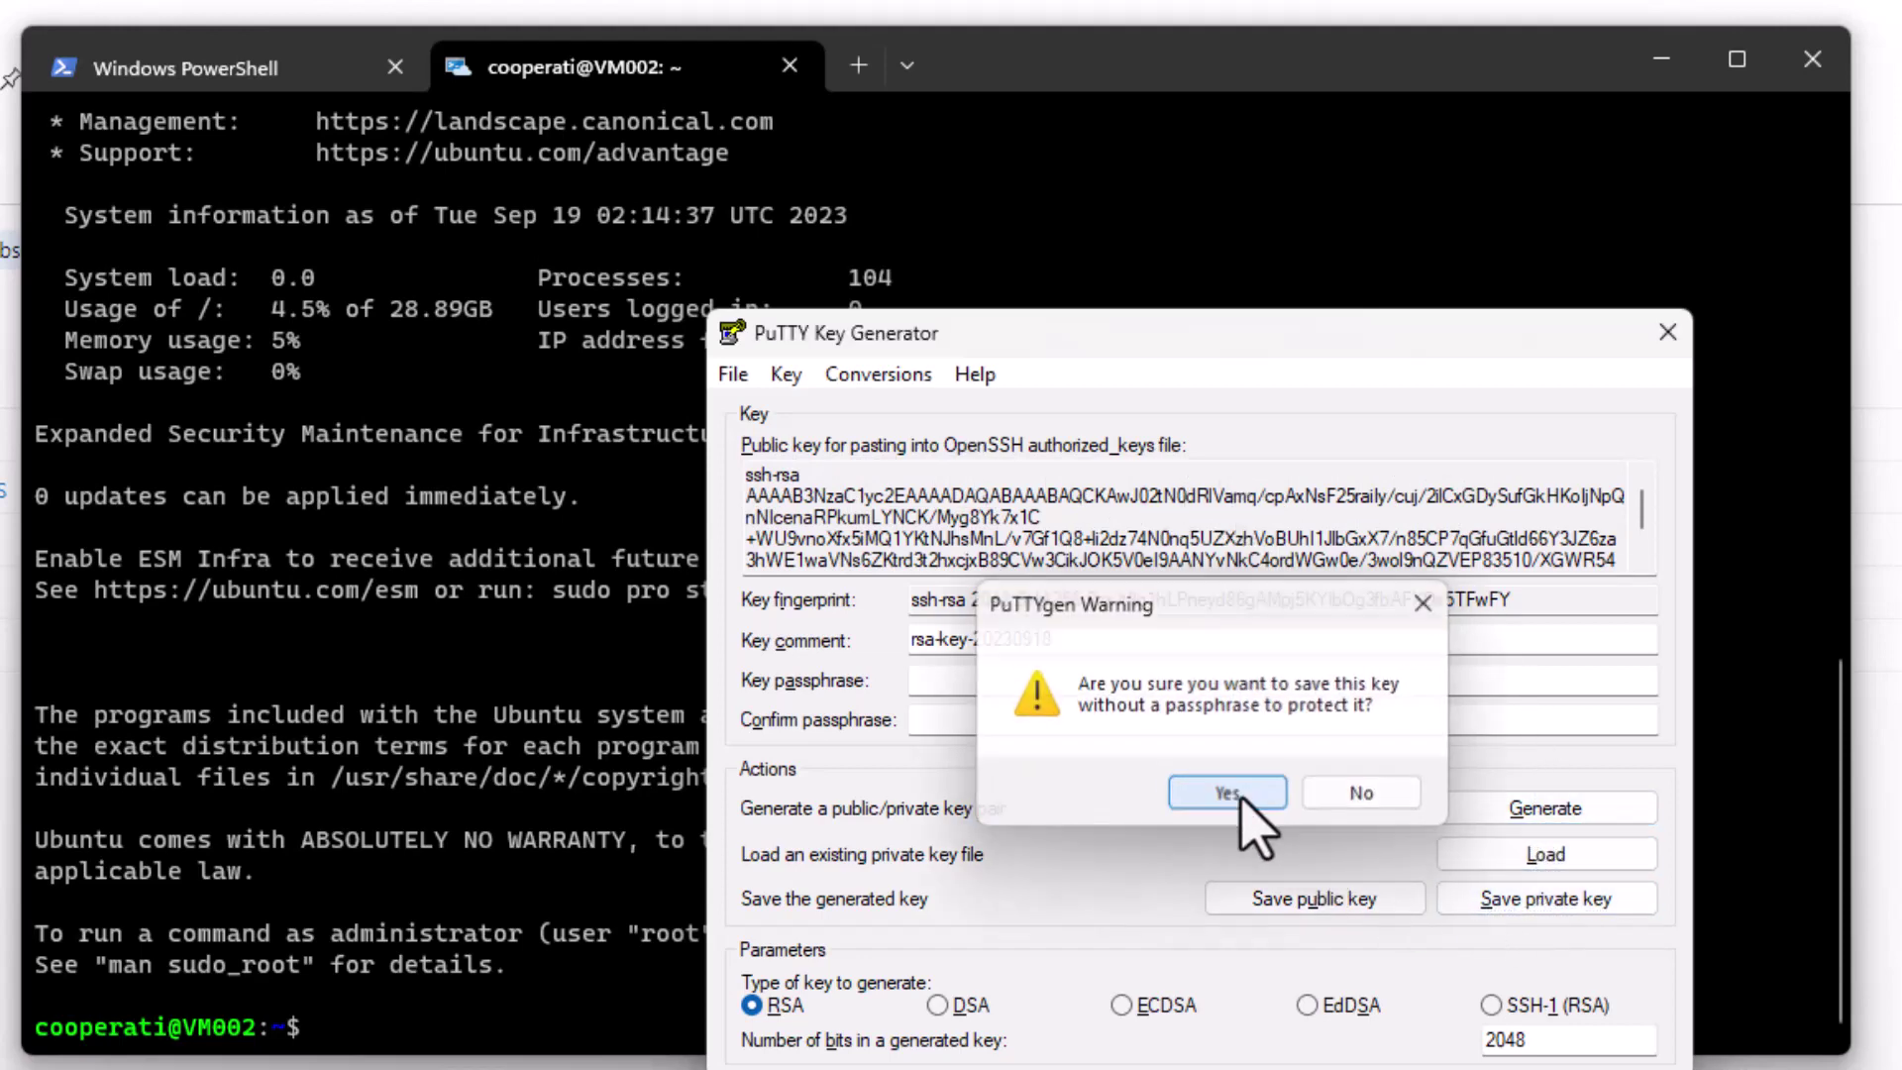
click(1244, 789)
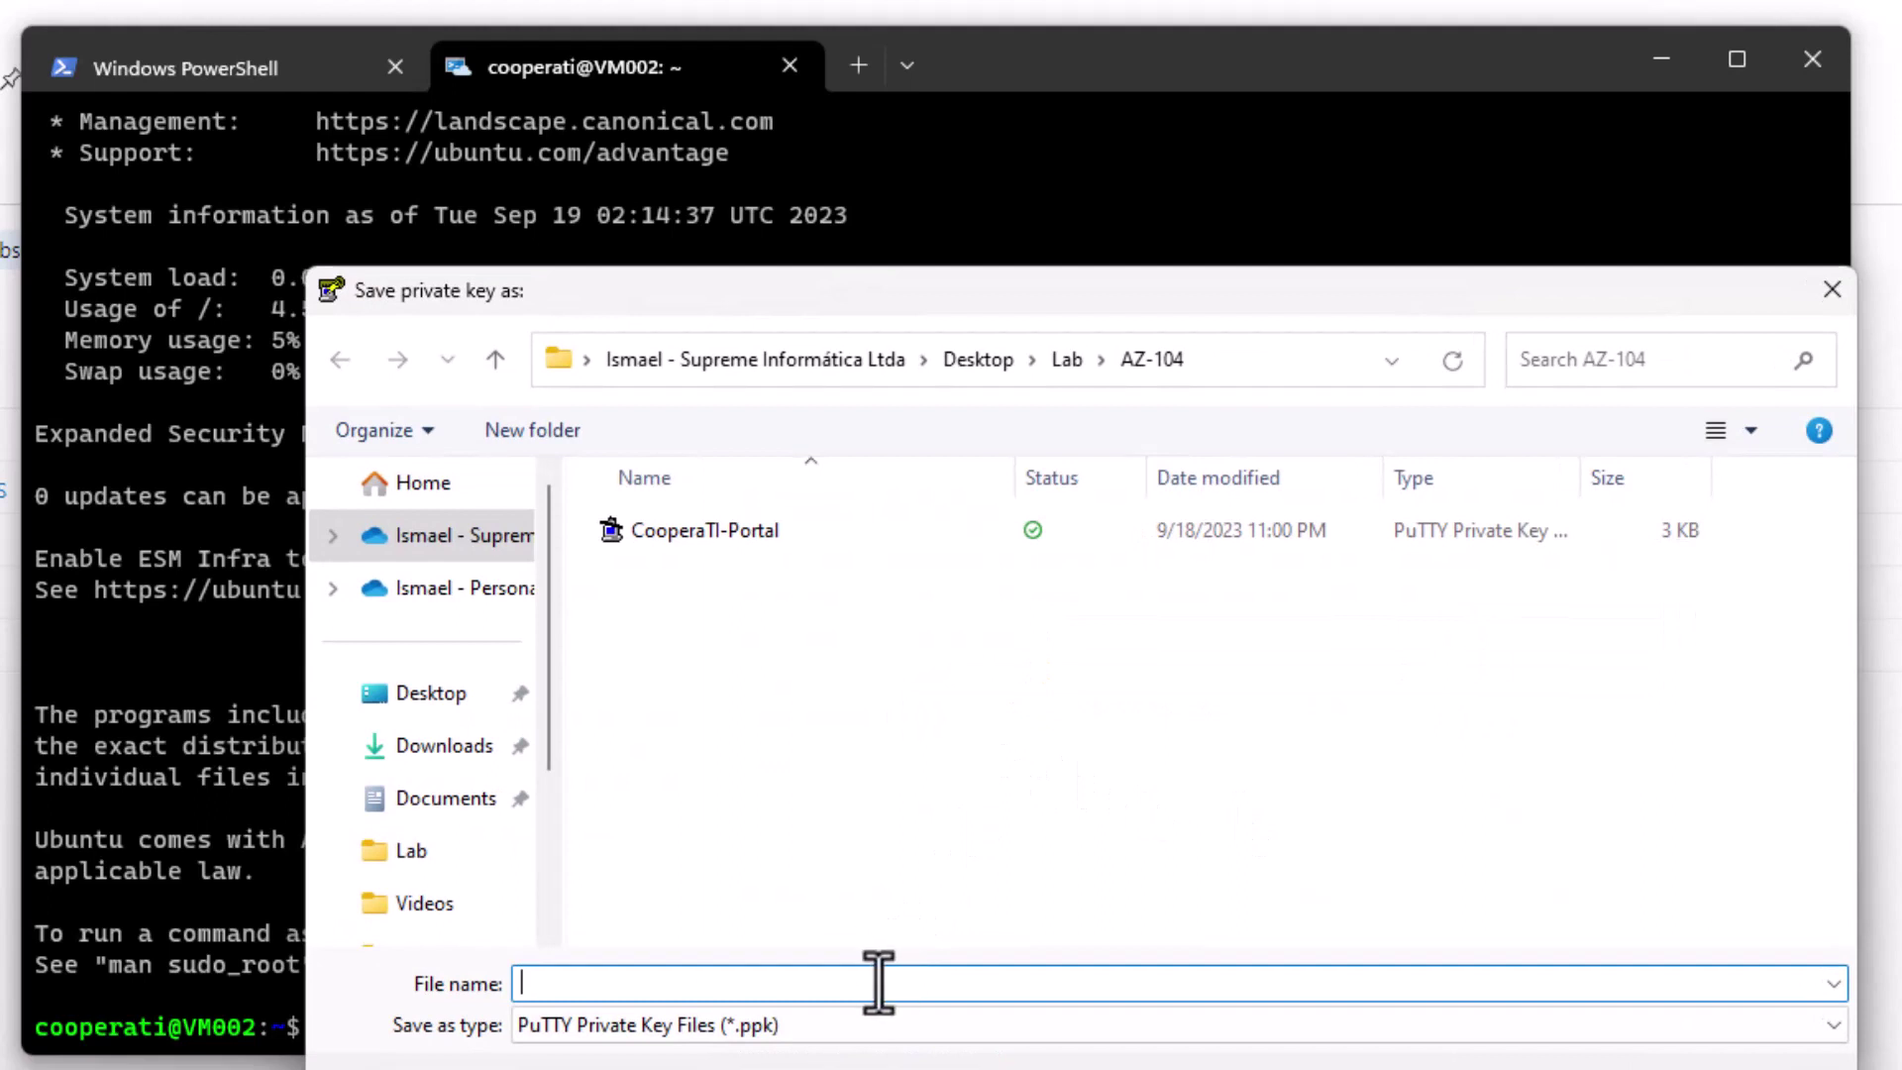
text(Coo)
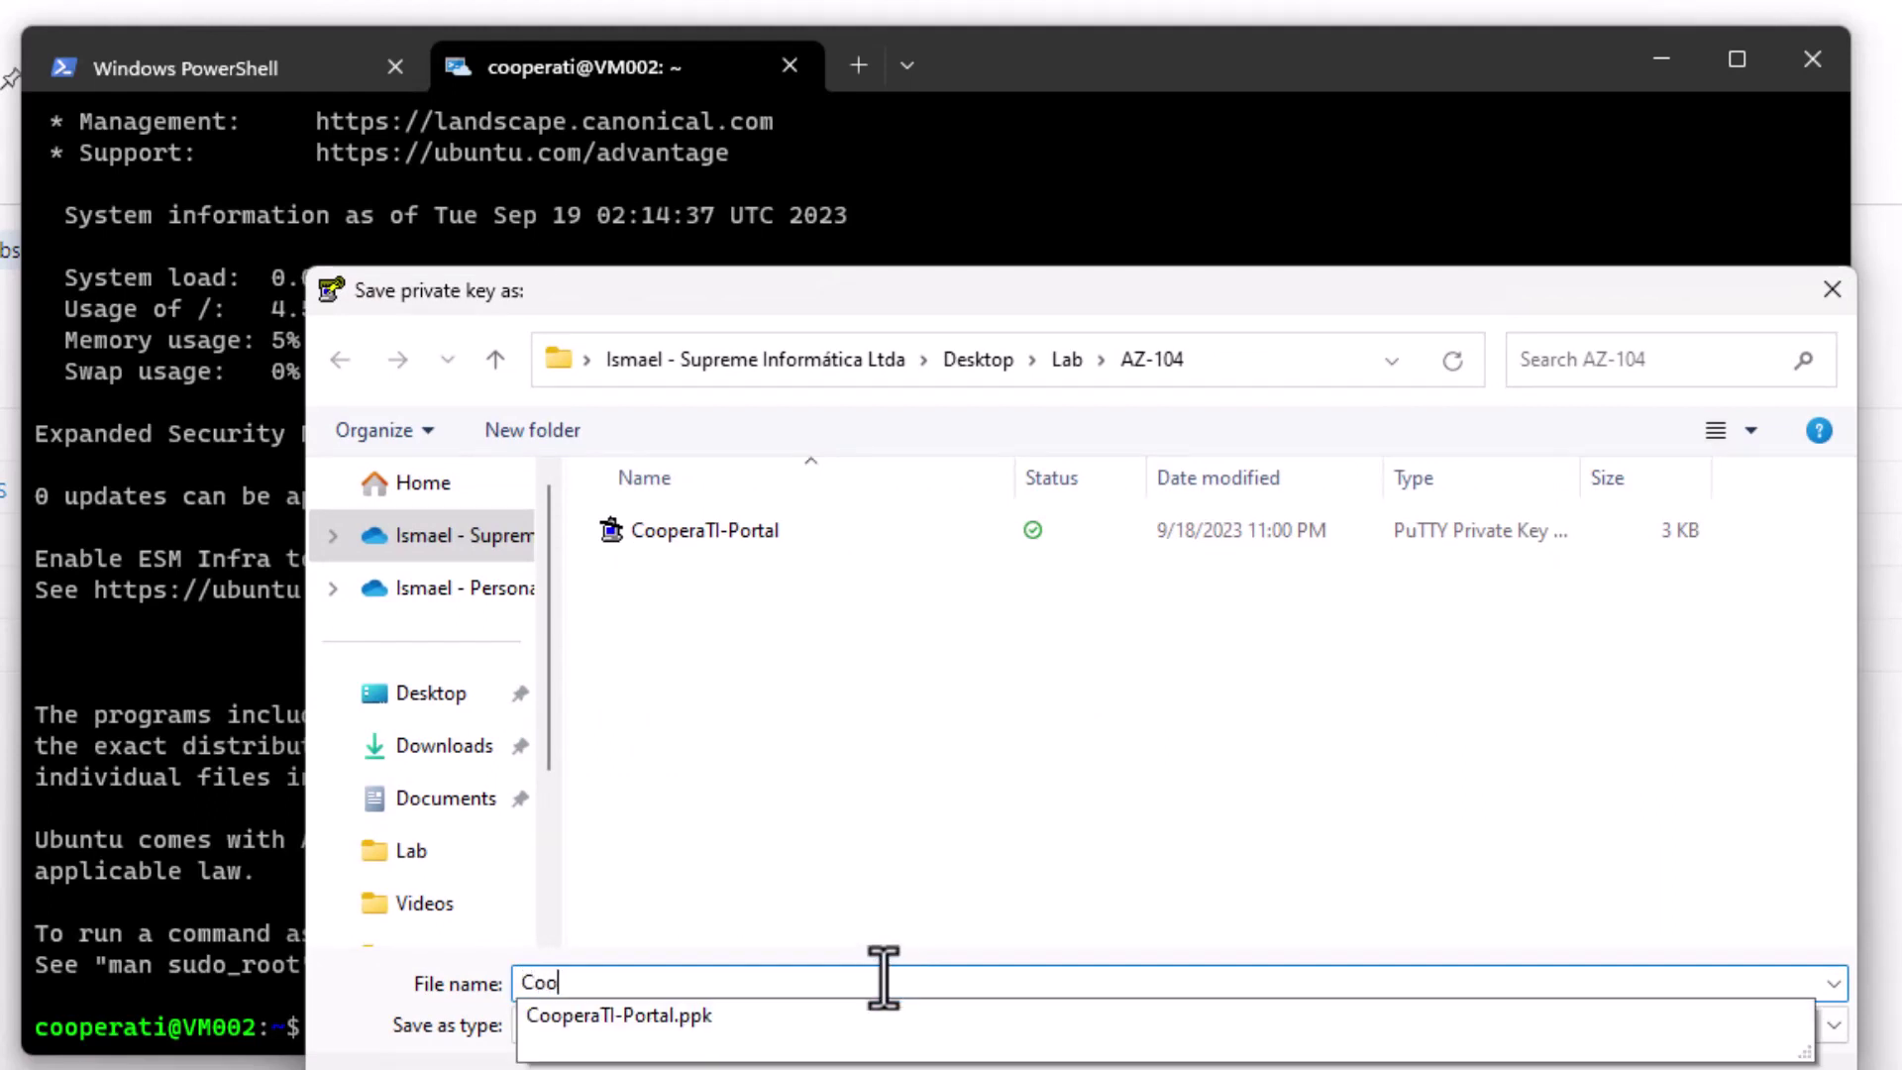
text(pra)
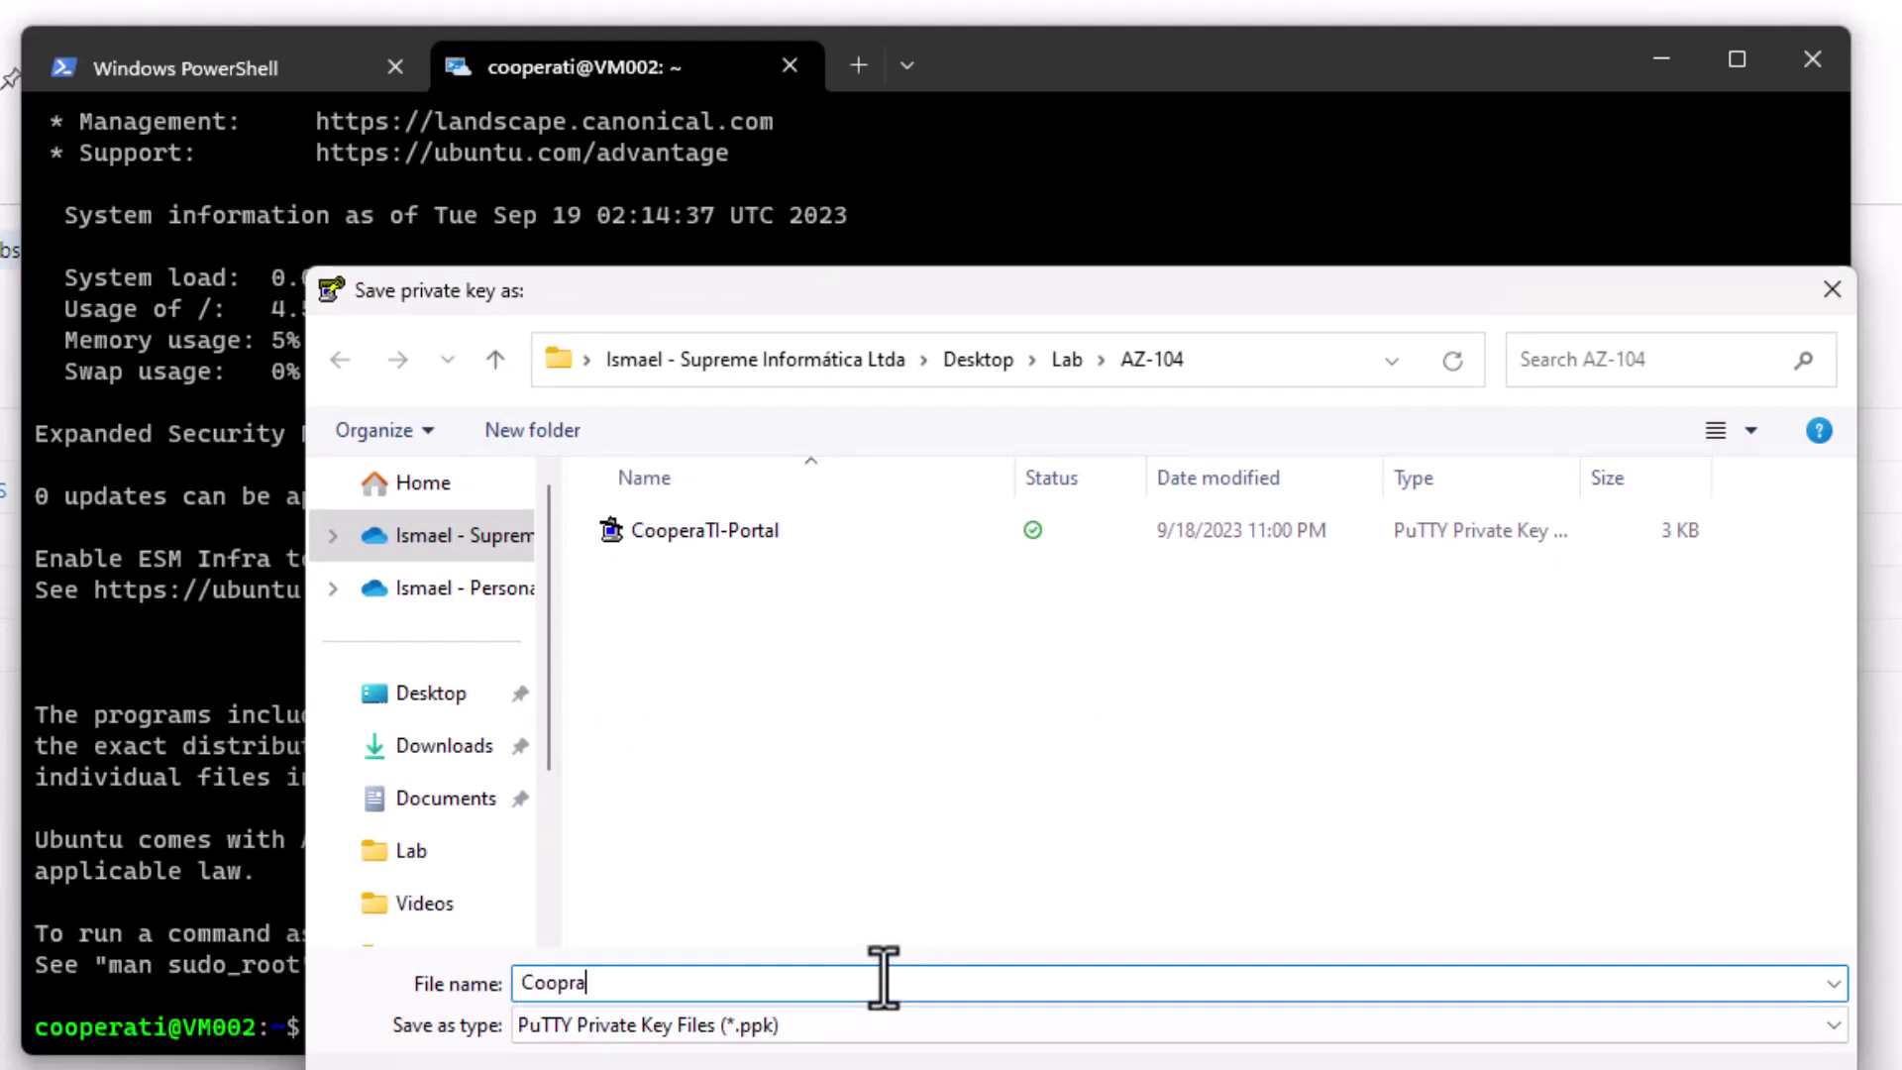
text(TI-CLI)
key(Return)
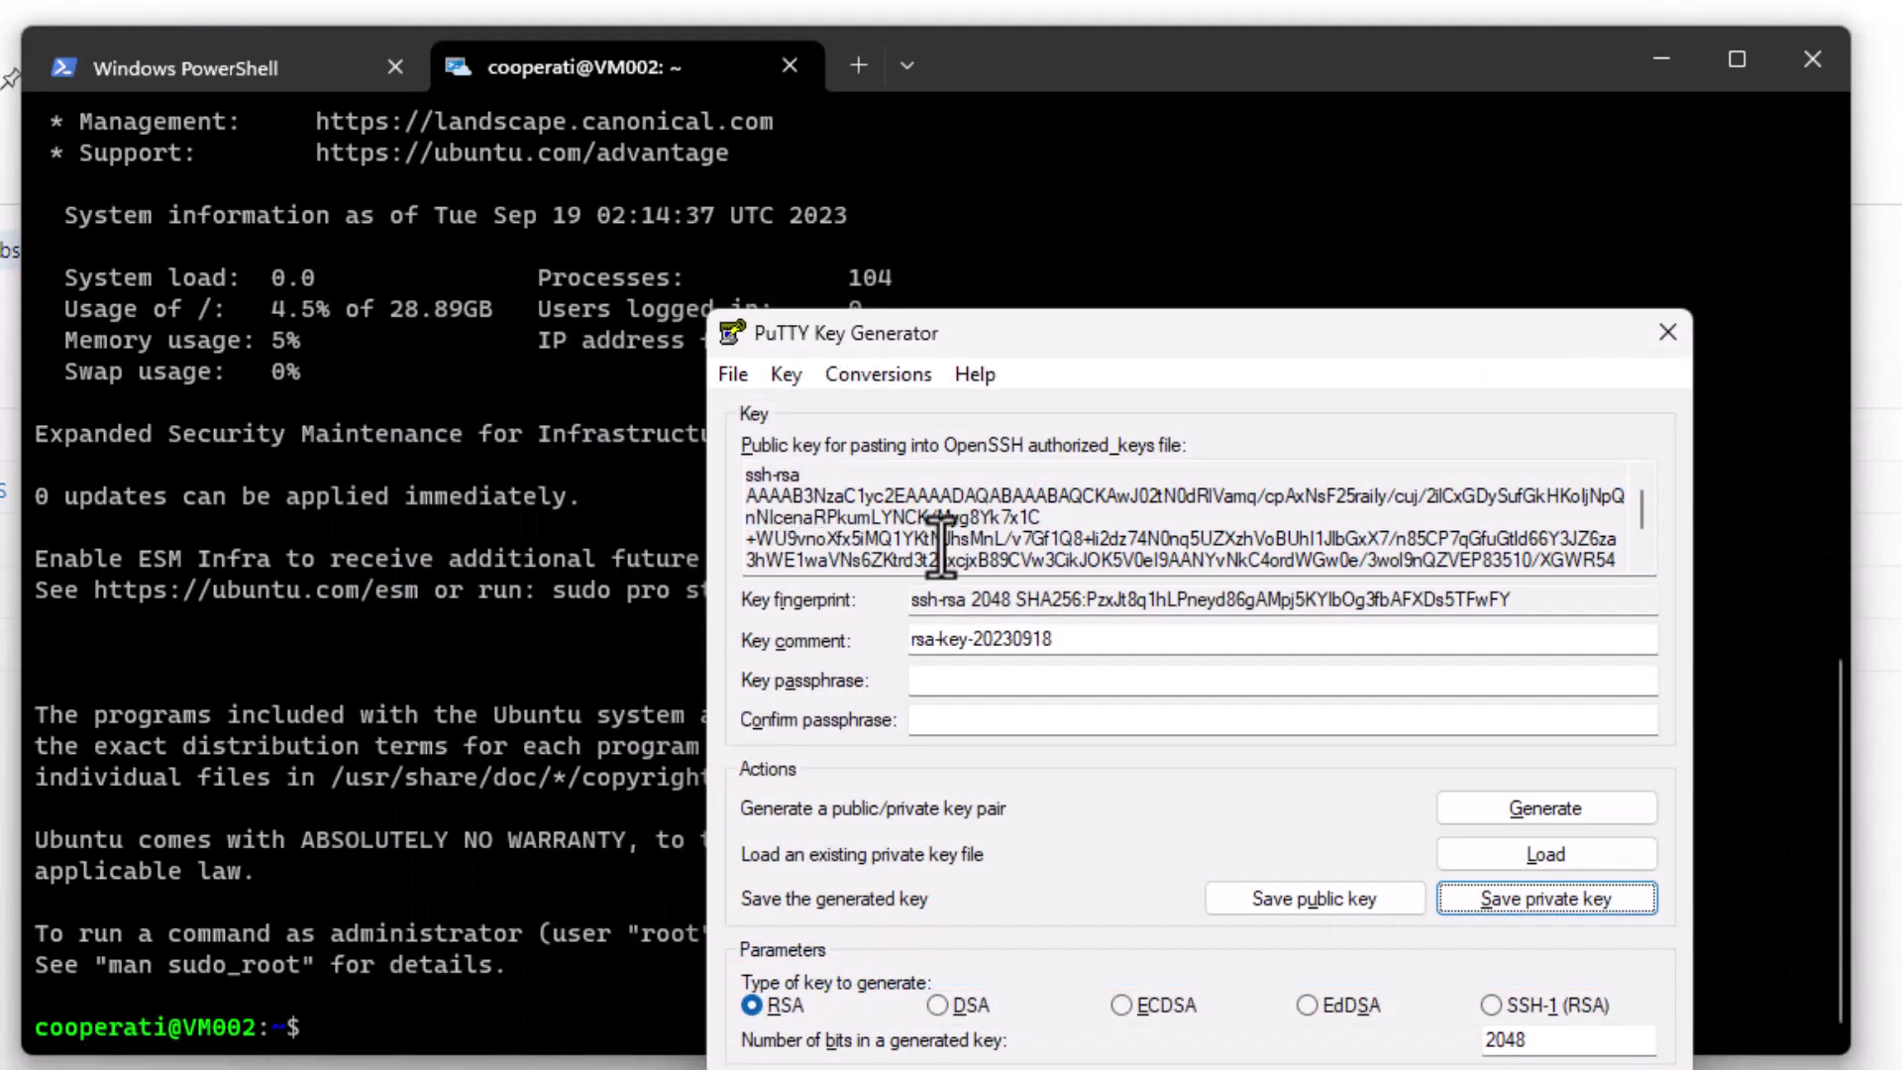
Step: Copy the full OpenSSH public key text of the generated pair and return to the VM002 terminal session
click(942, 545)
scroll(1446, 544, down, 1)
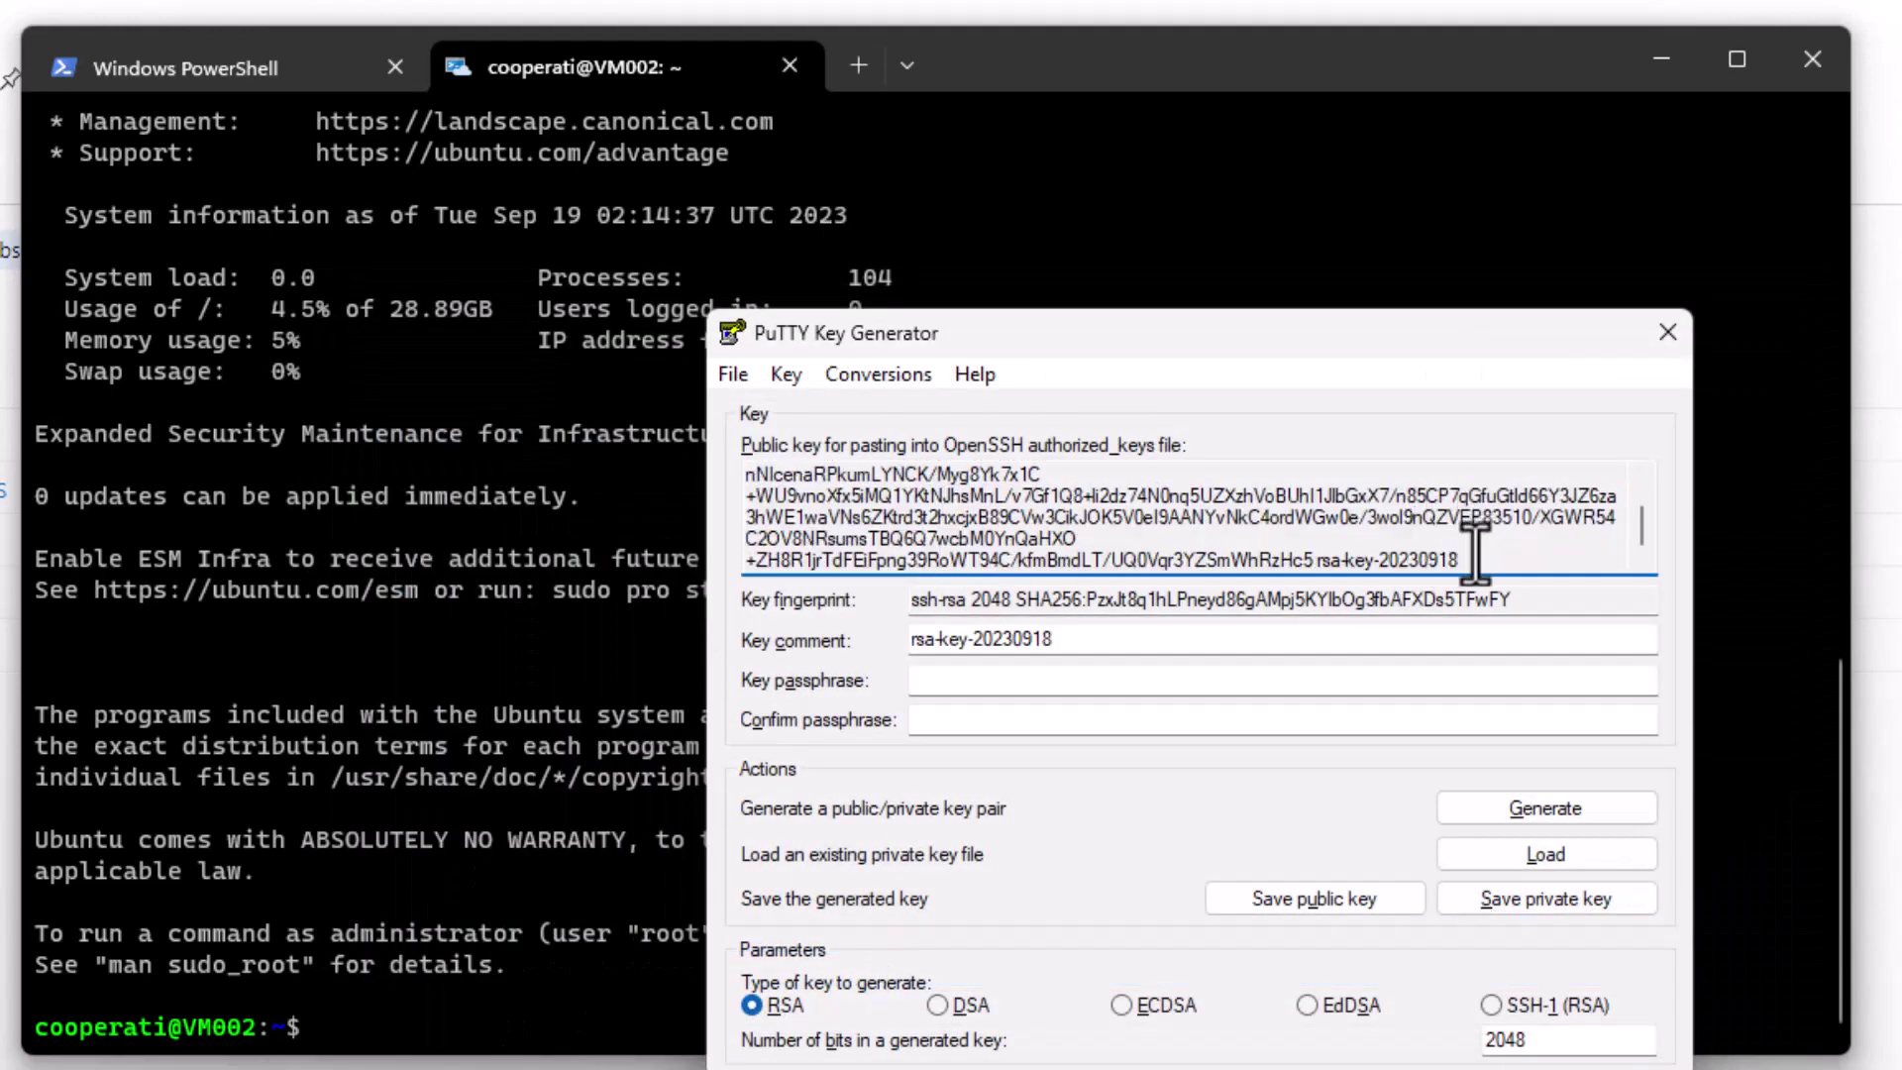
drag(1471, 560, 684, 421)
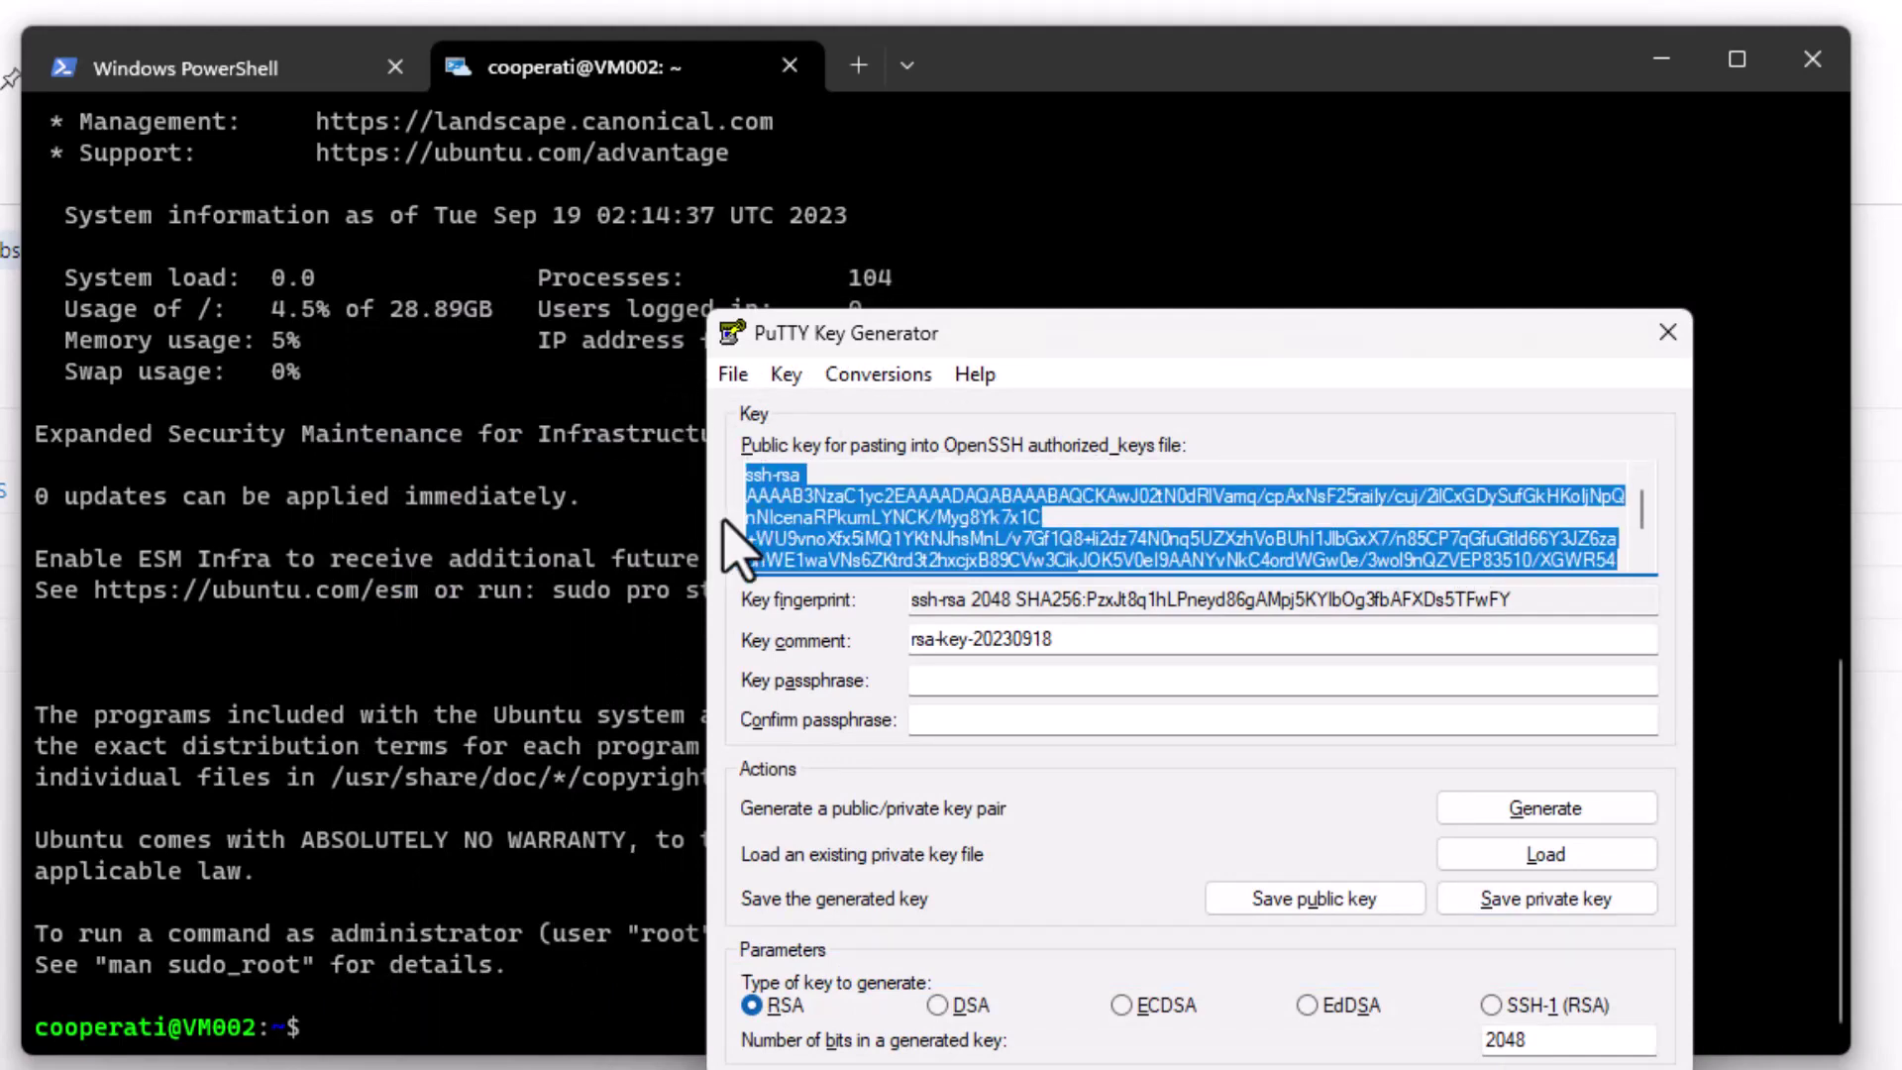
click(592, 624)
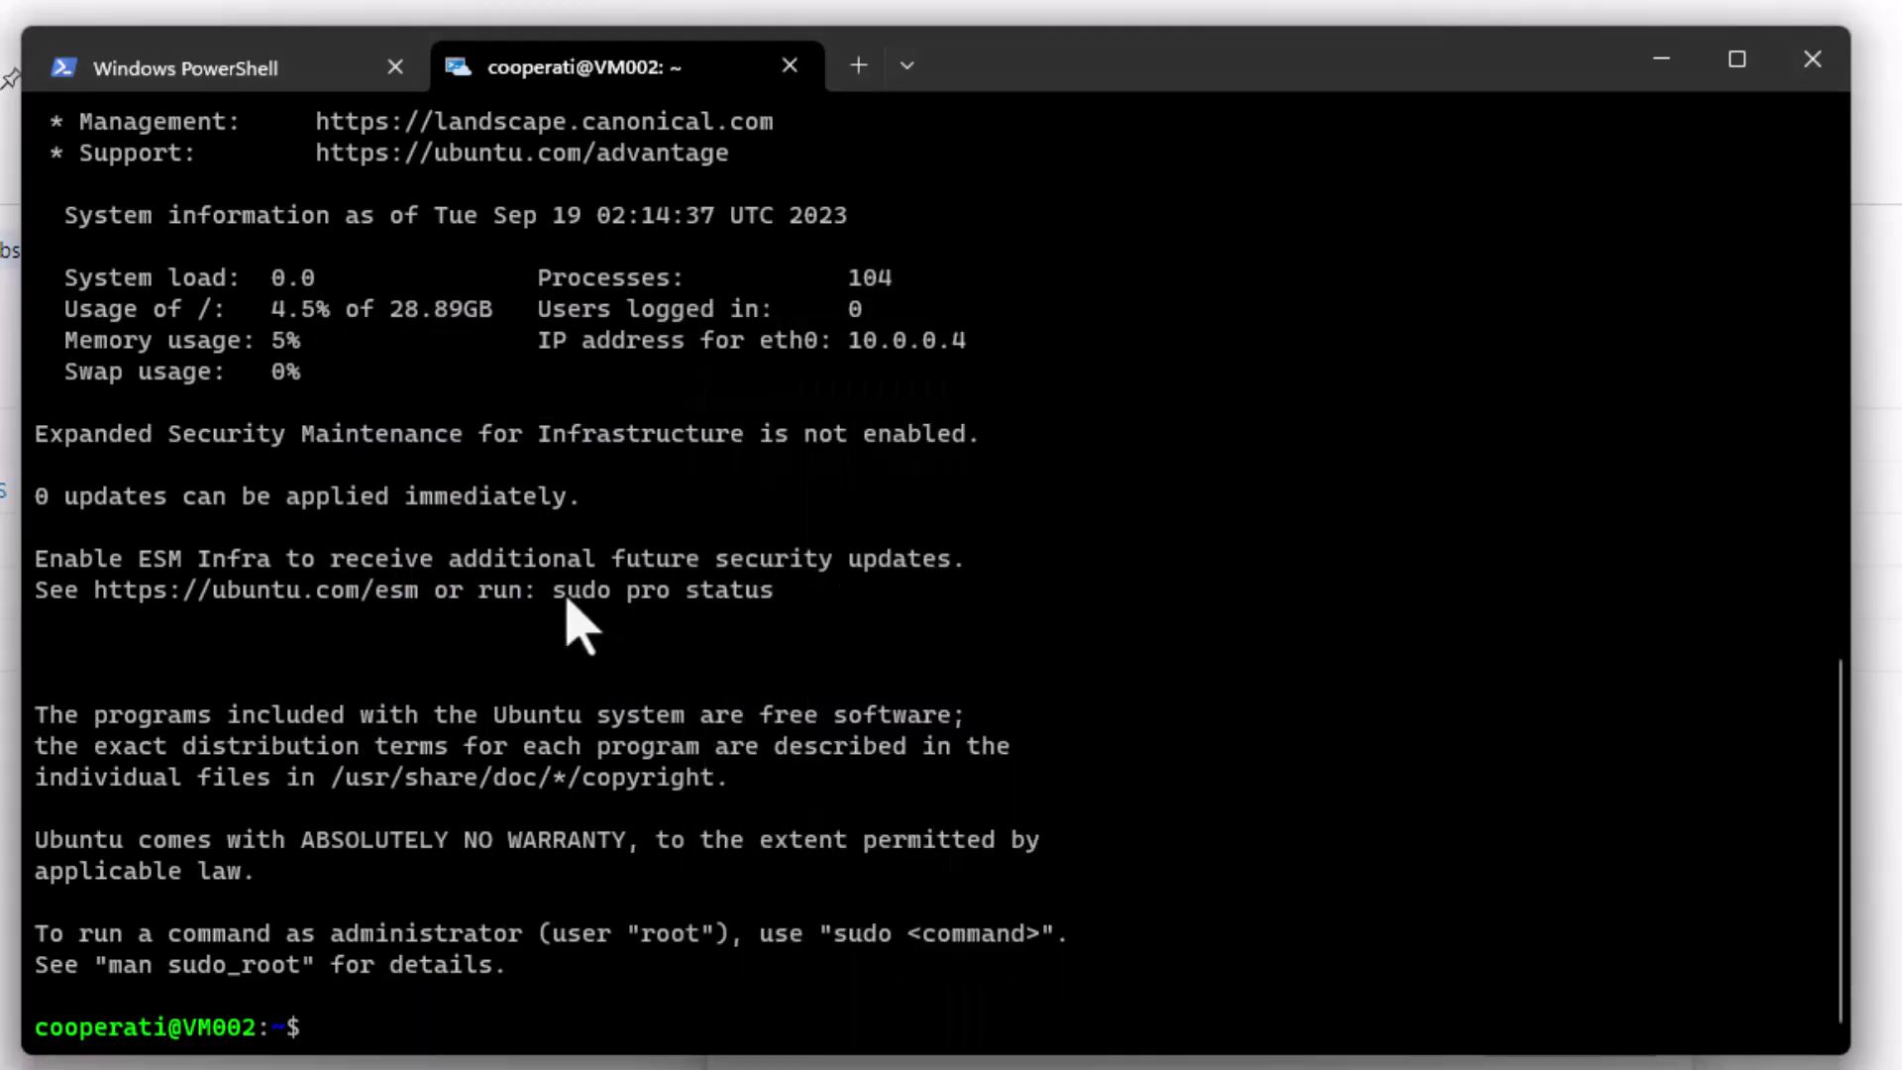
Step: Open ~/.ssh/authorized_keys on VM002 in the vi editor
text(vi ~?)
key(BackSpace)
text(/.ssh/a)
key(Tab)
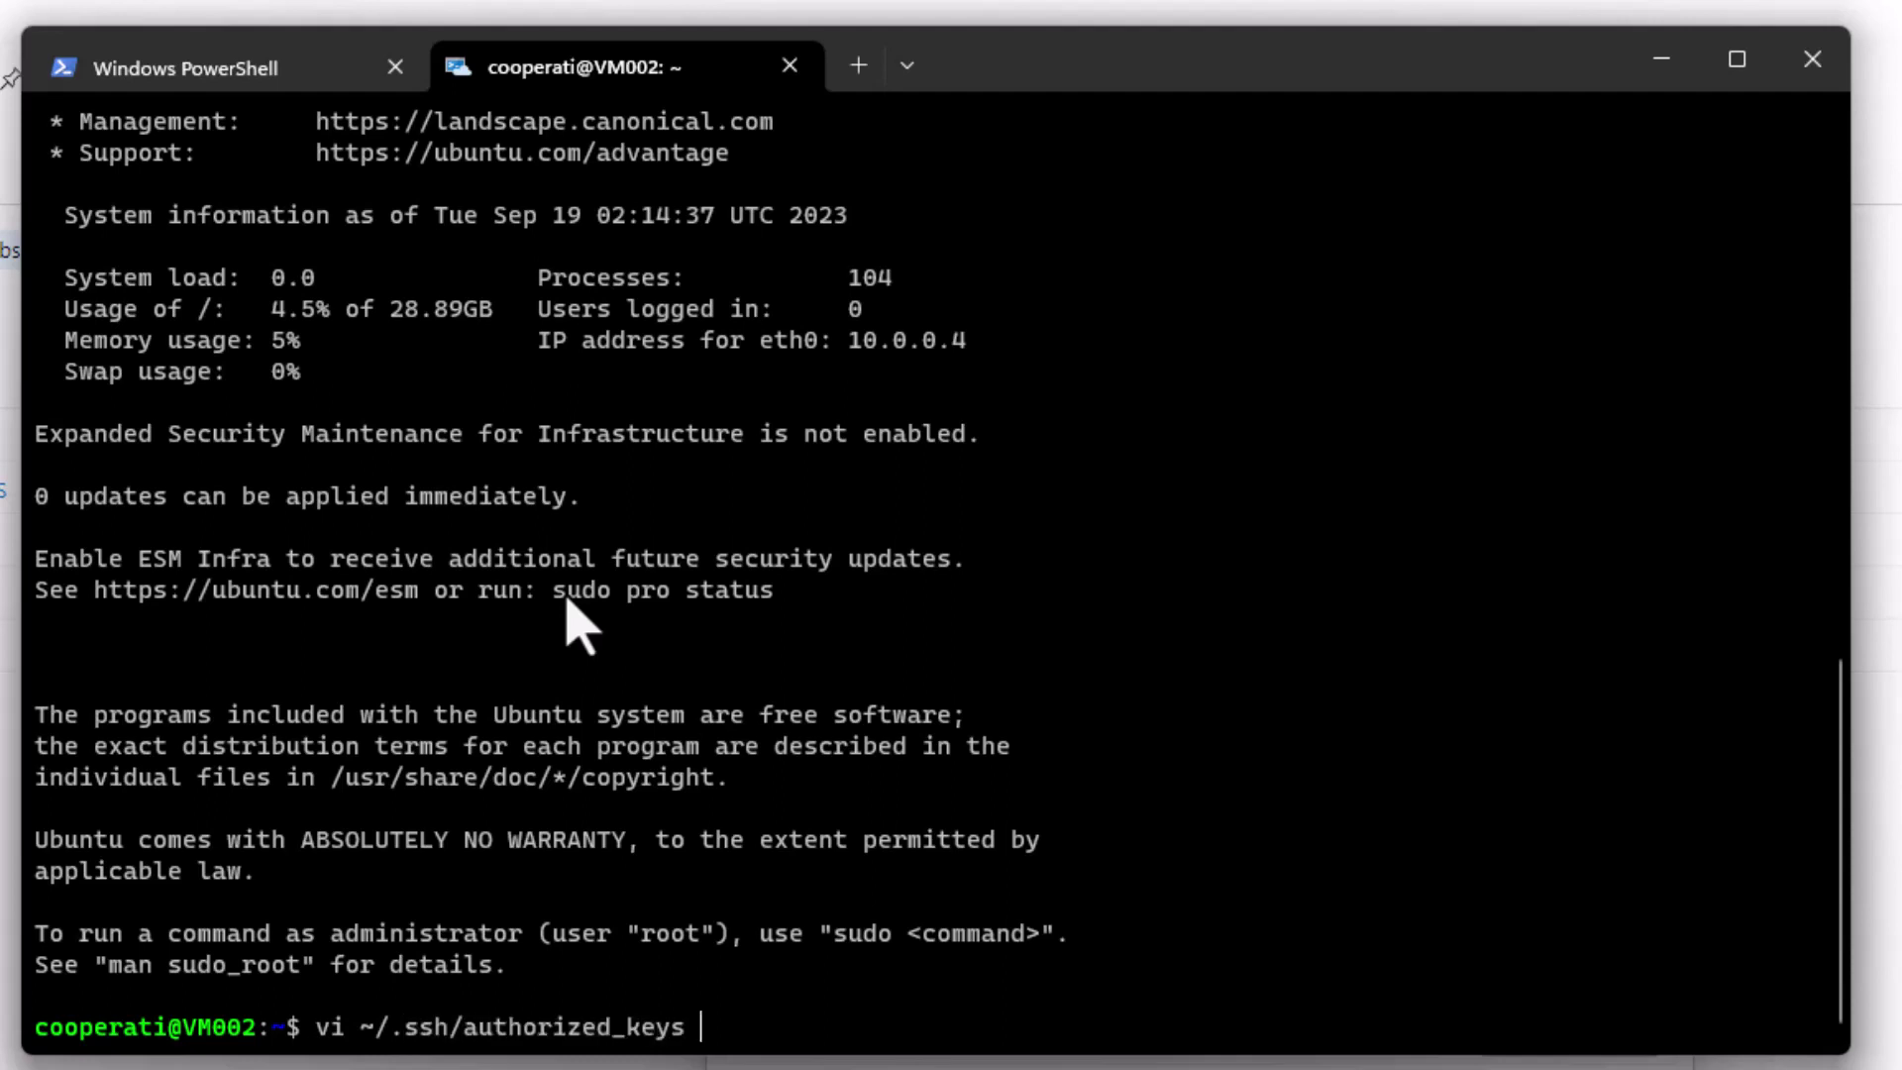
key(Return)
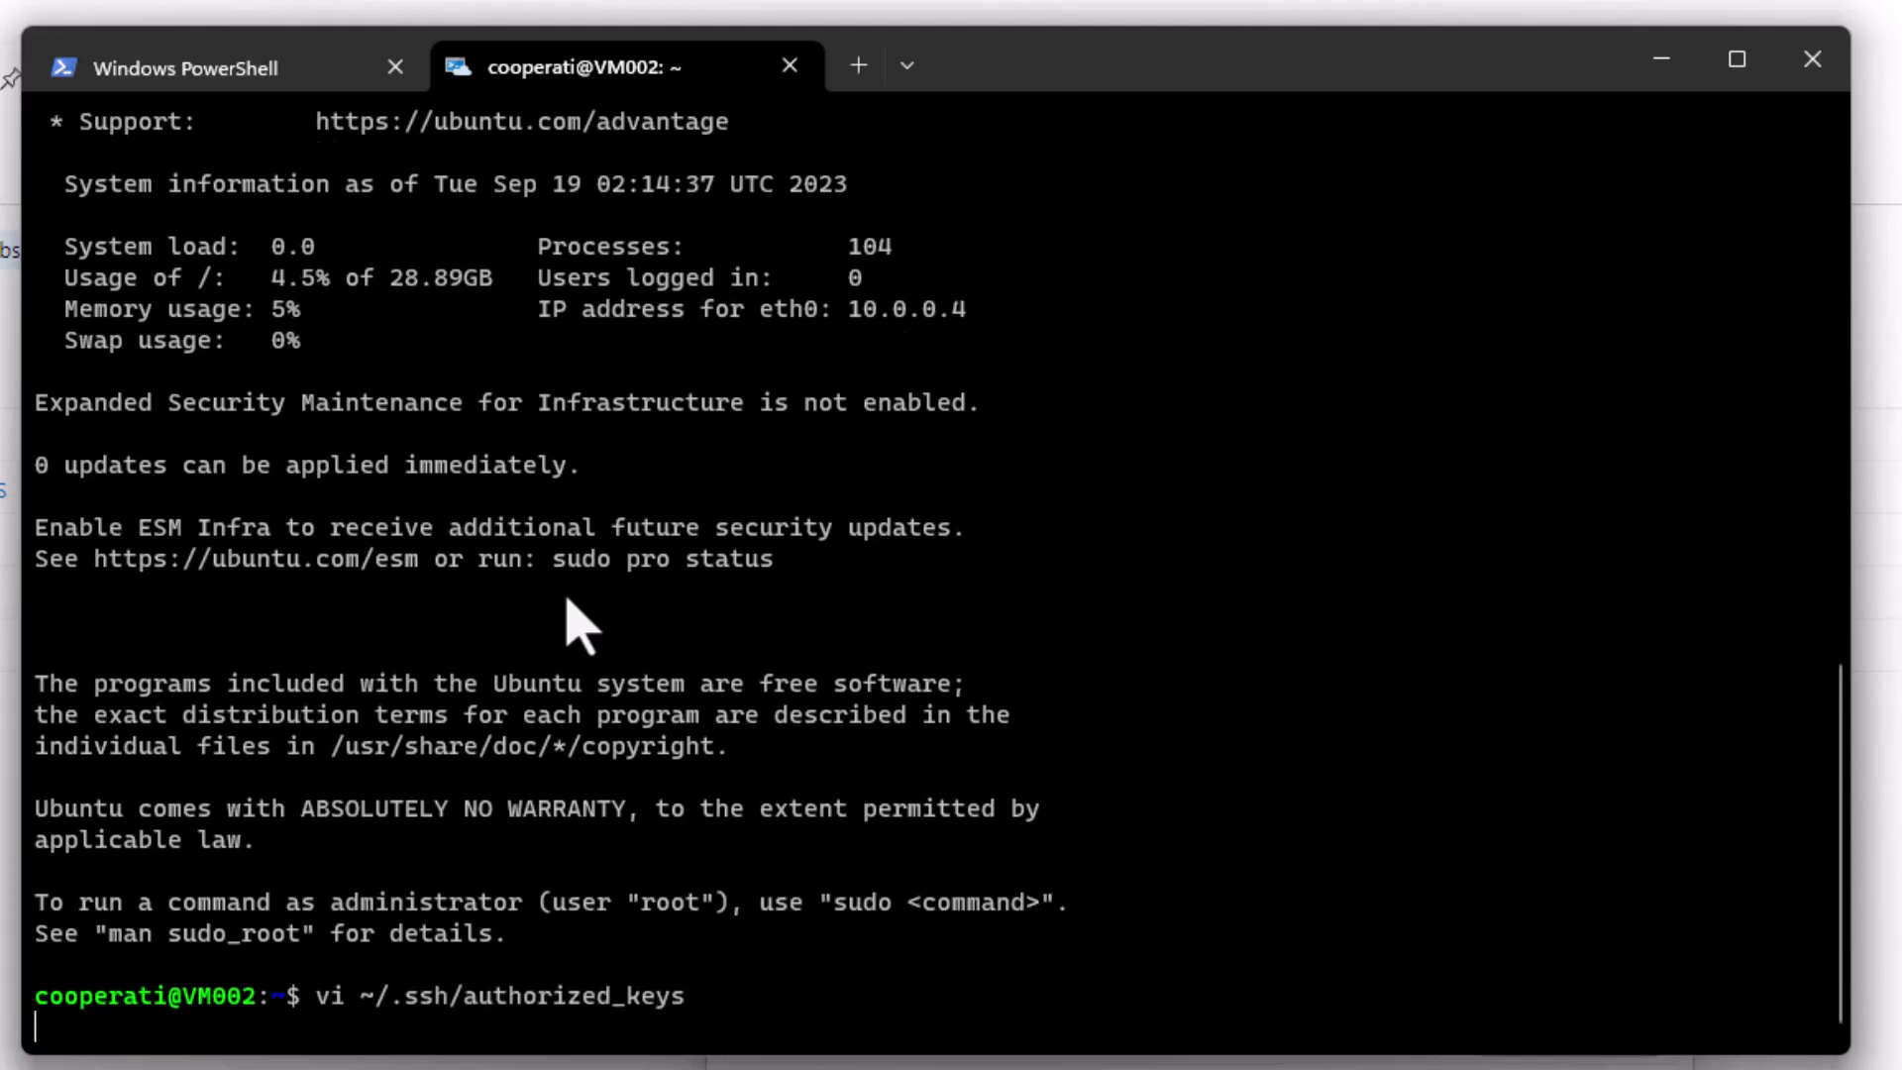
Step: Append the copied public key on a new line below the existing key, then save the file and quit vi
key(Down)
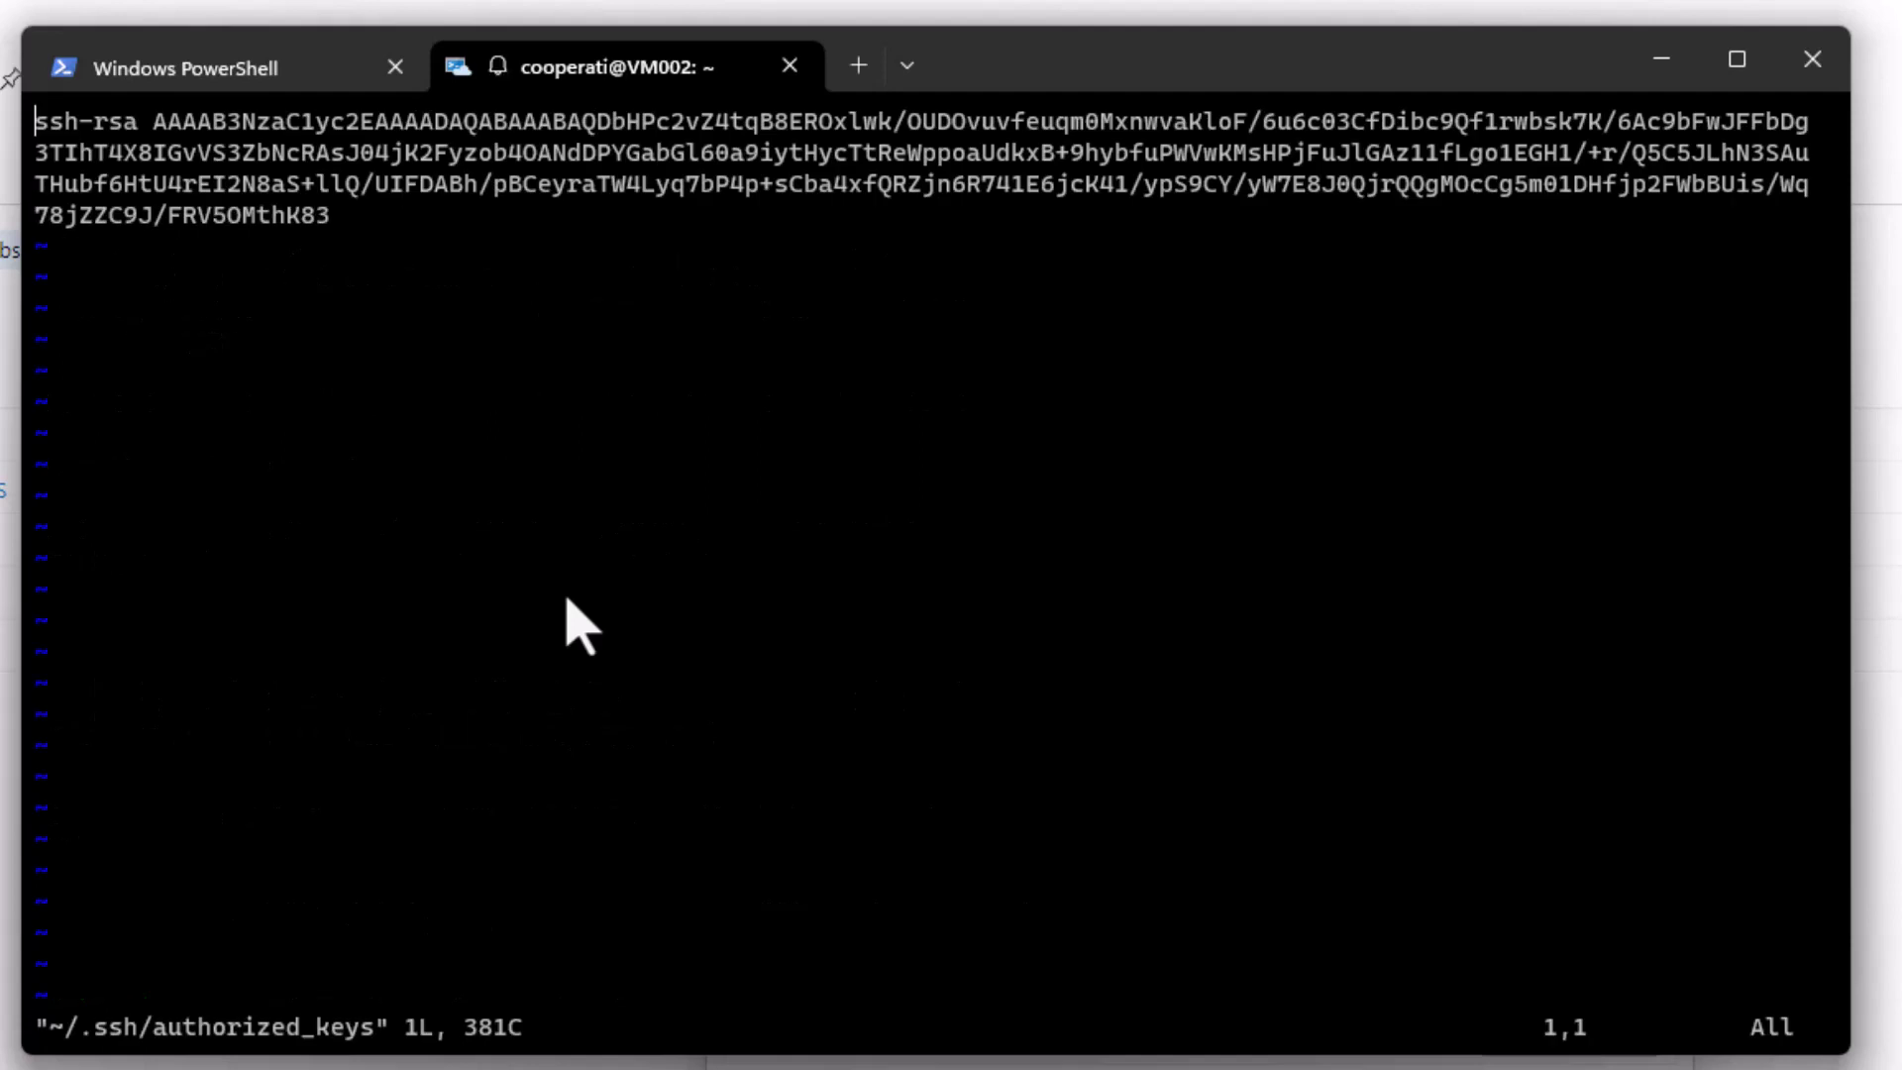
key(End)
key(i)
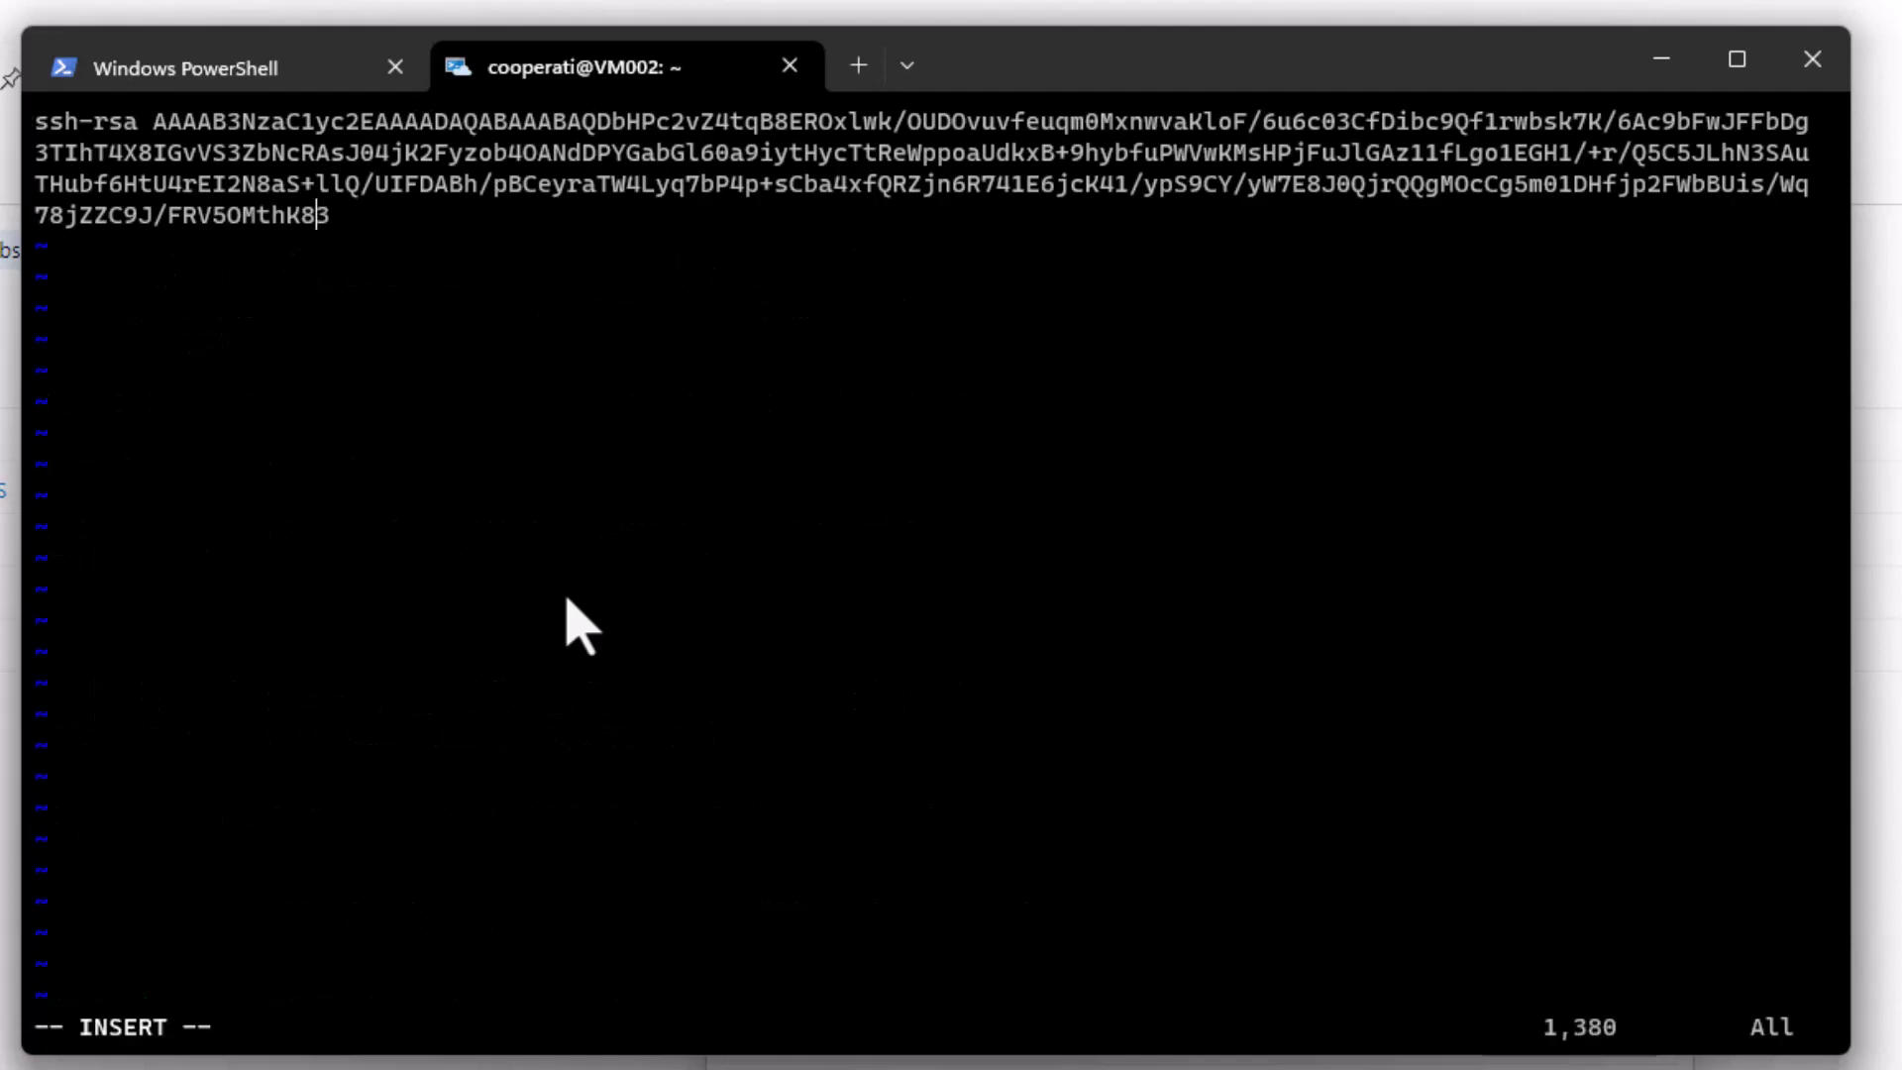
key(End)
key(Return)
key(ctrl+v)
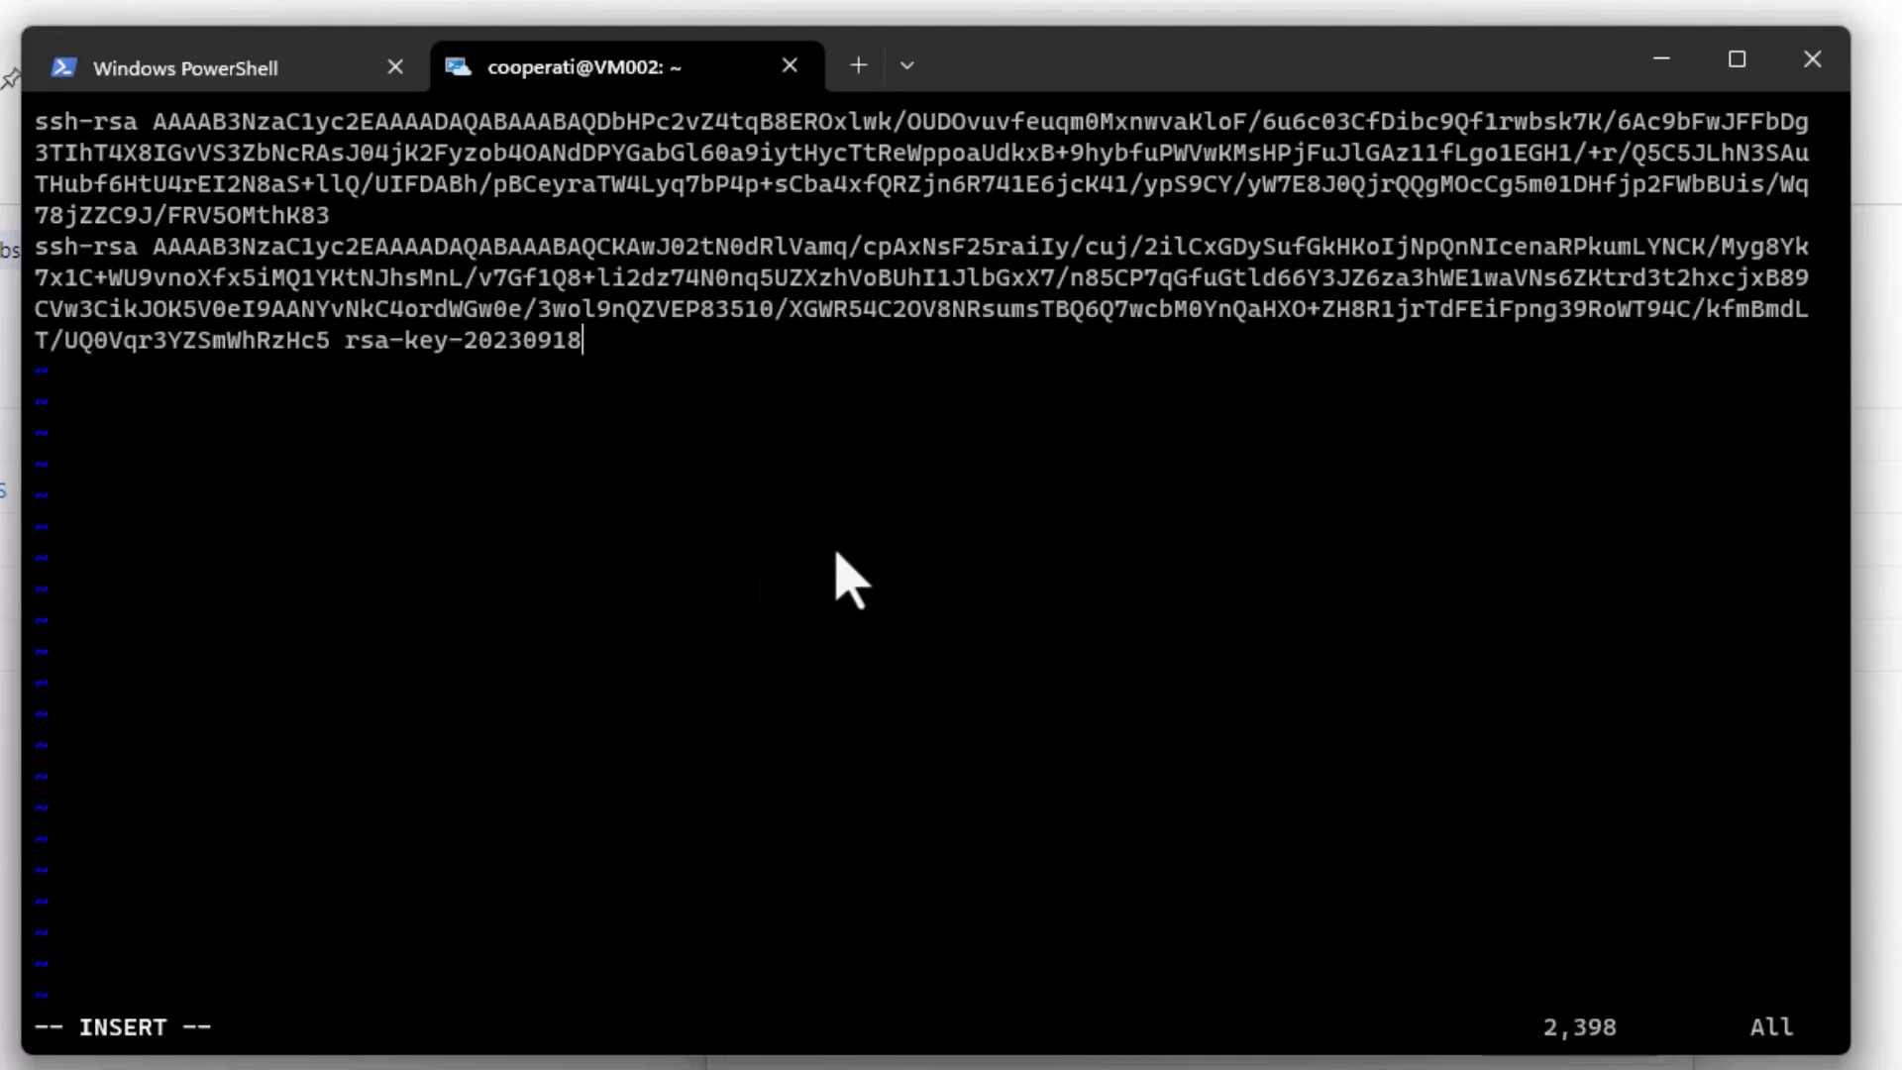
key(Escape)
text(:wq)
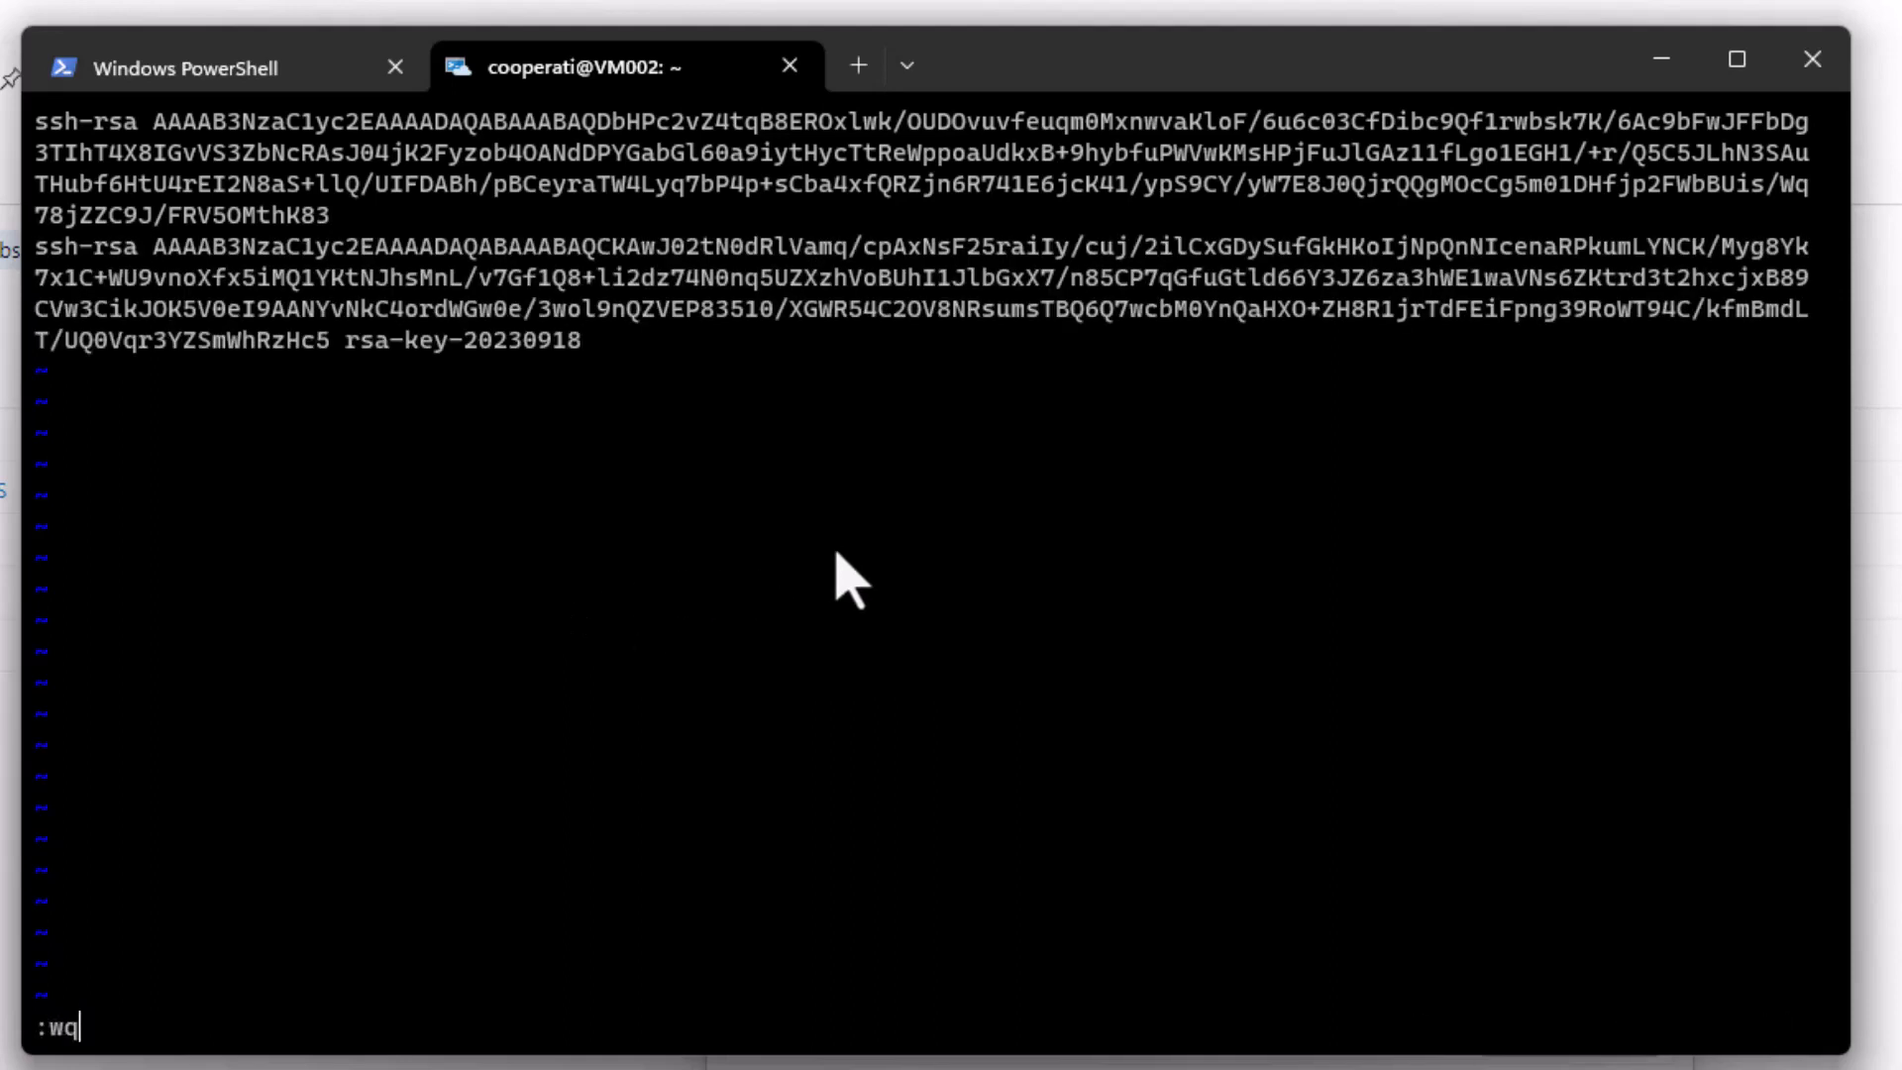
key(Return)
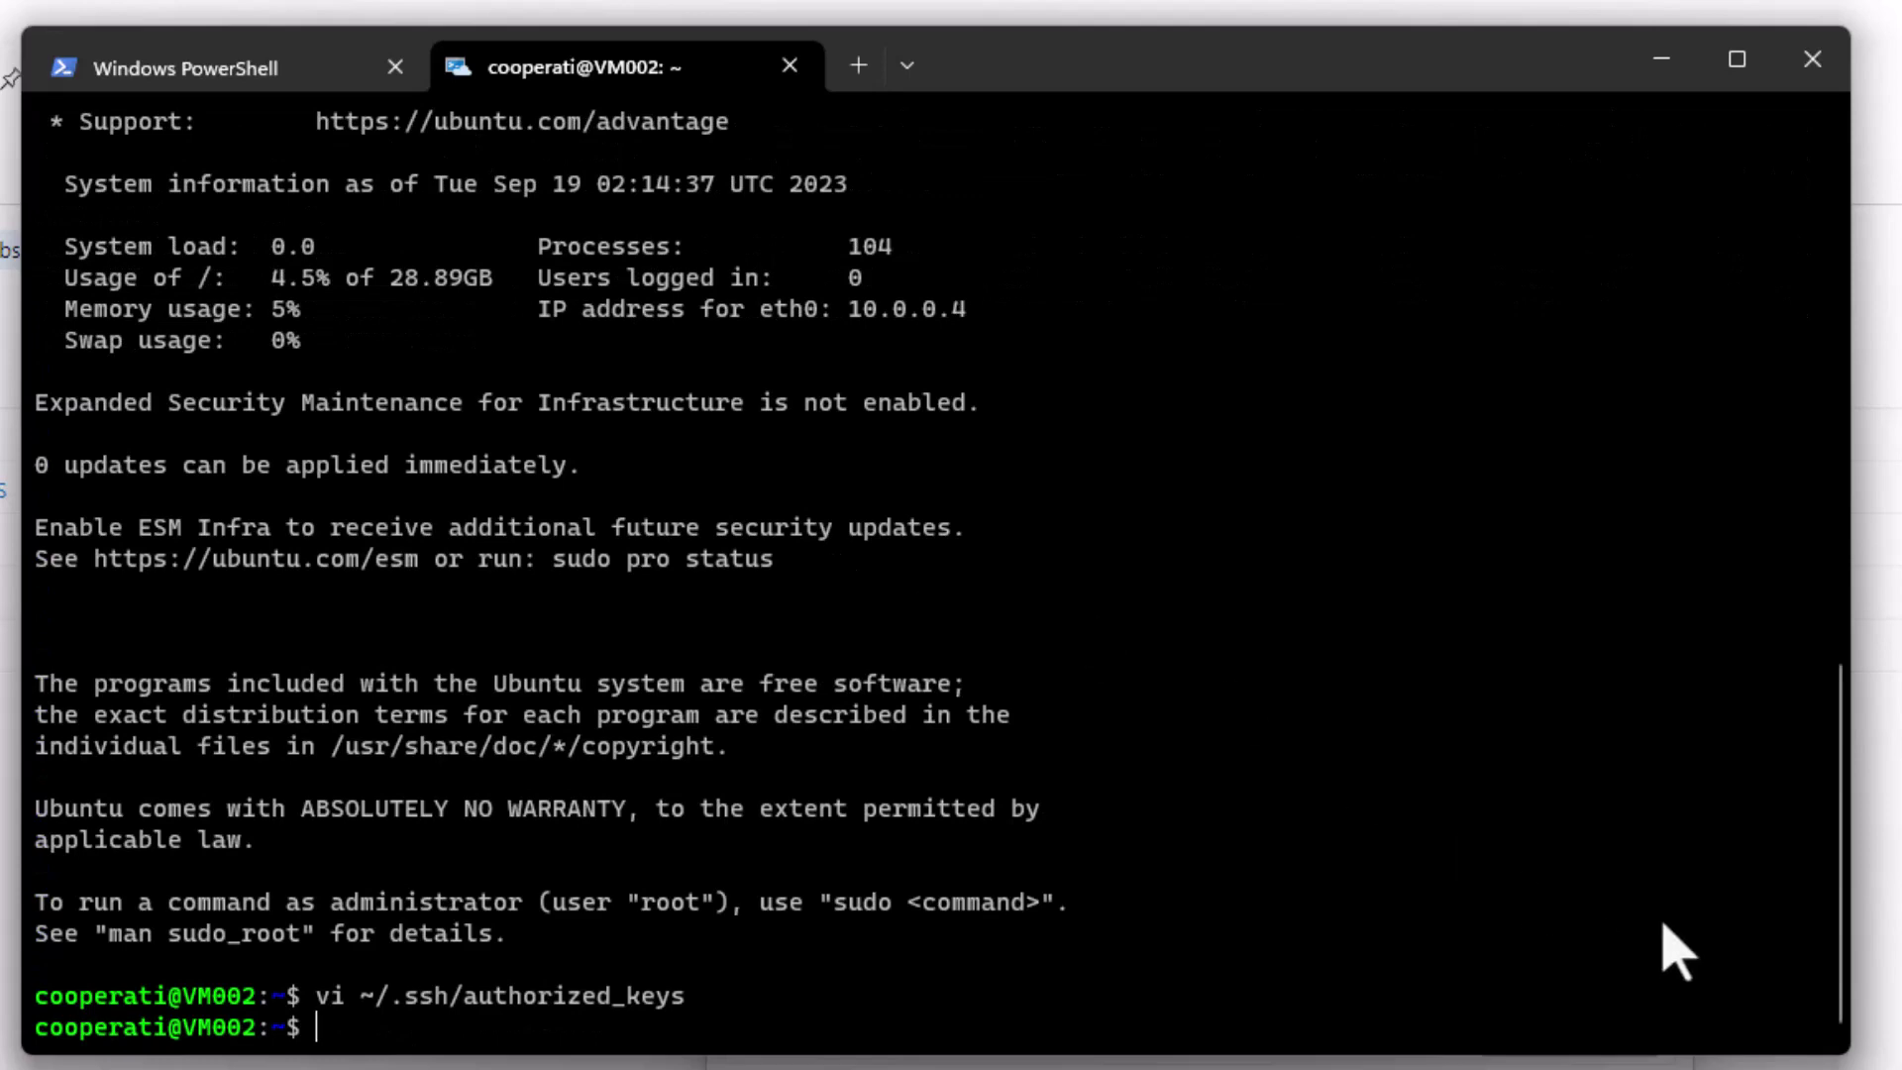
Step: Close PuTTY Key Generator and launch PuTTY
click(1590, 1066)
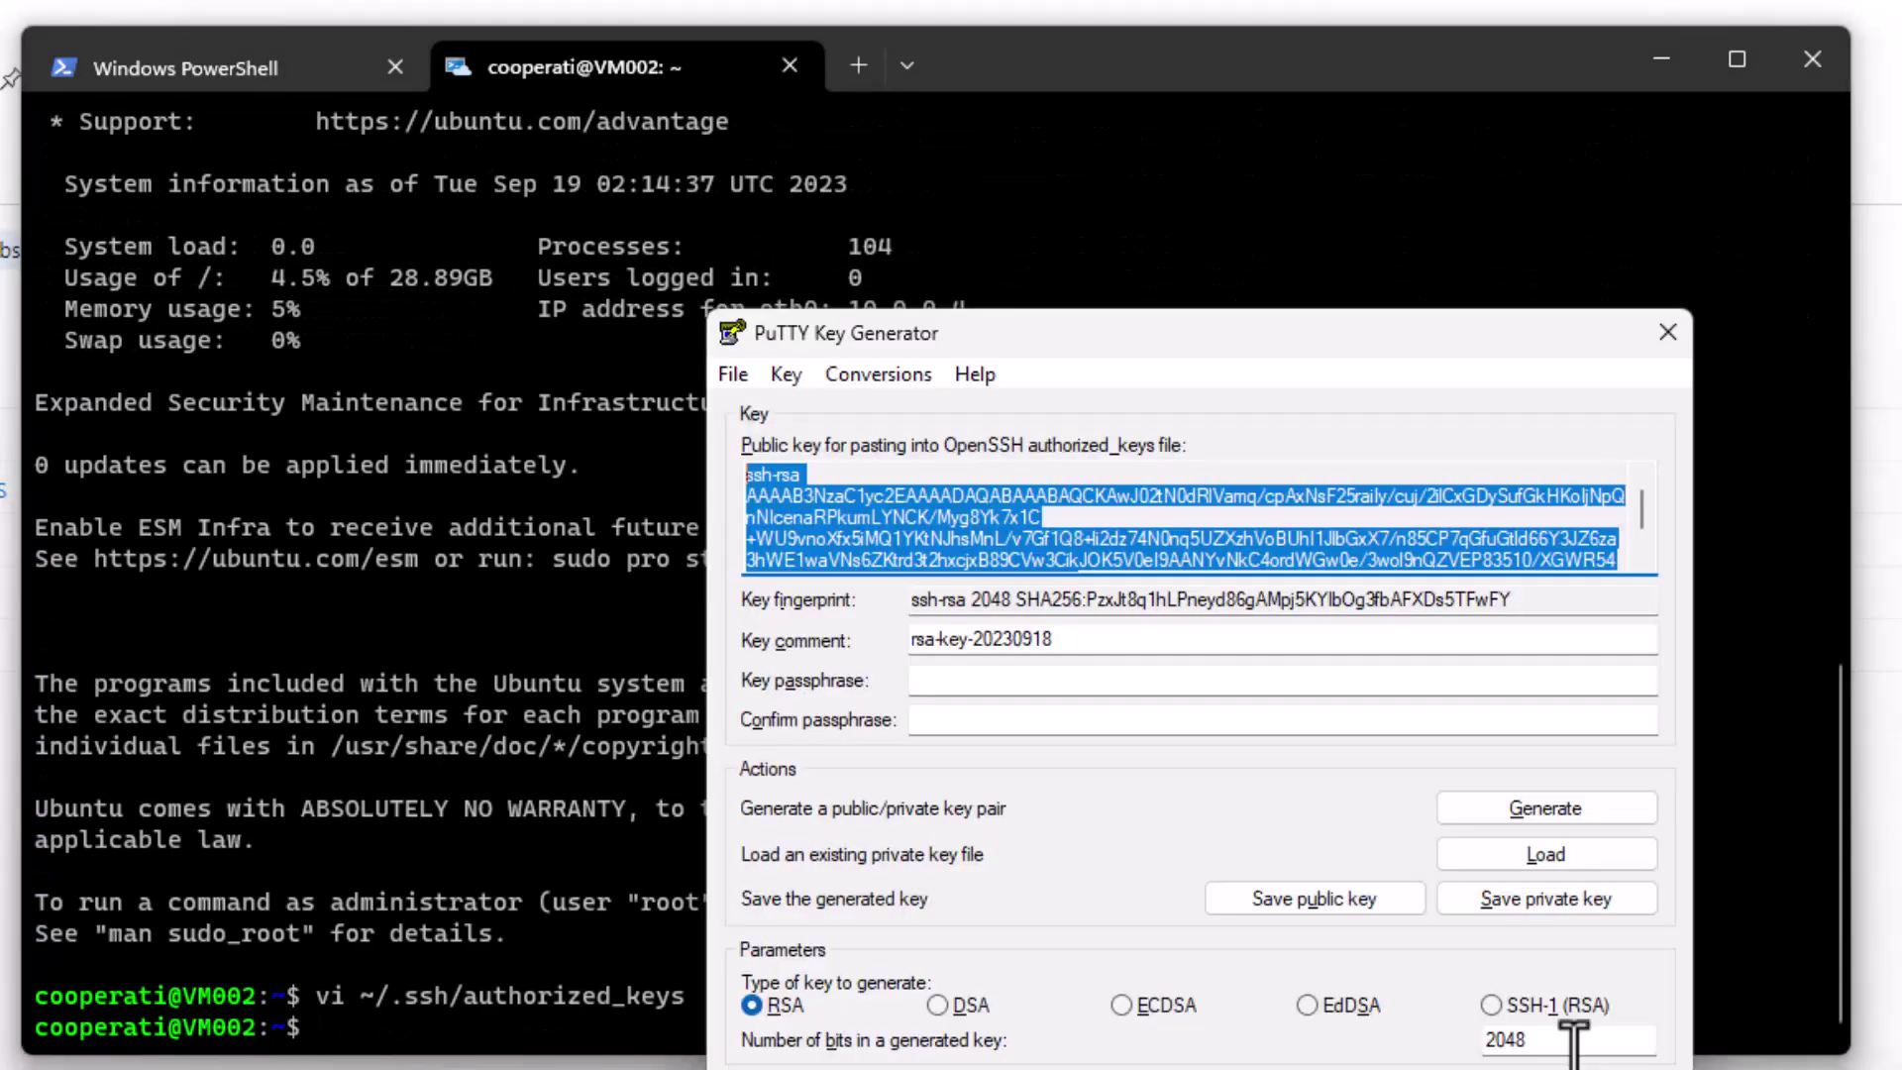
click(1672, 335)
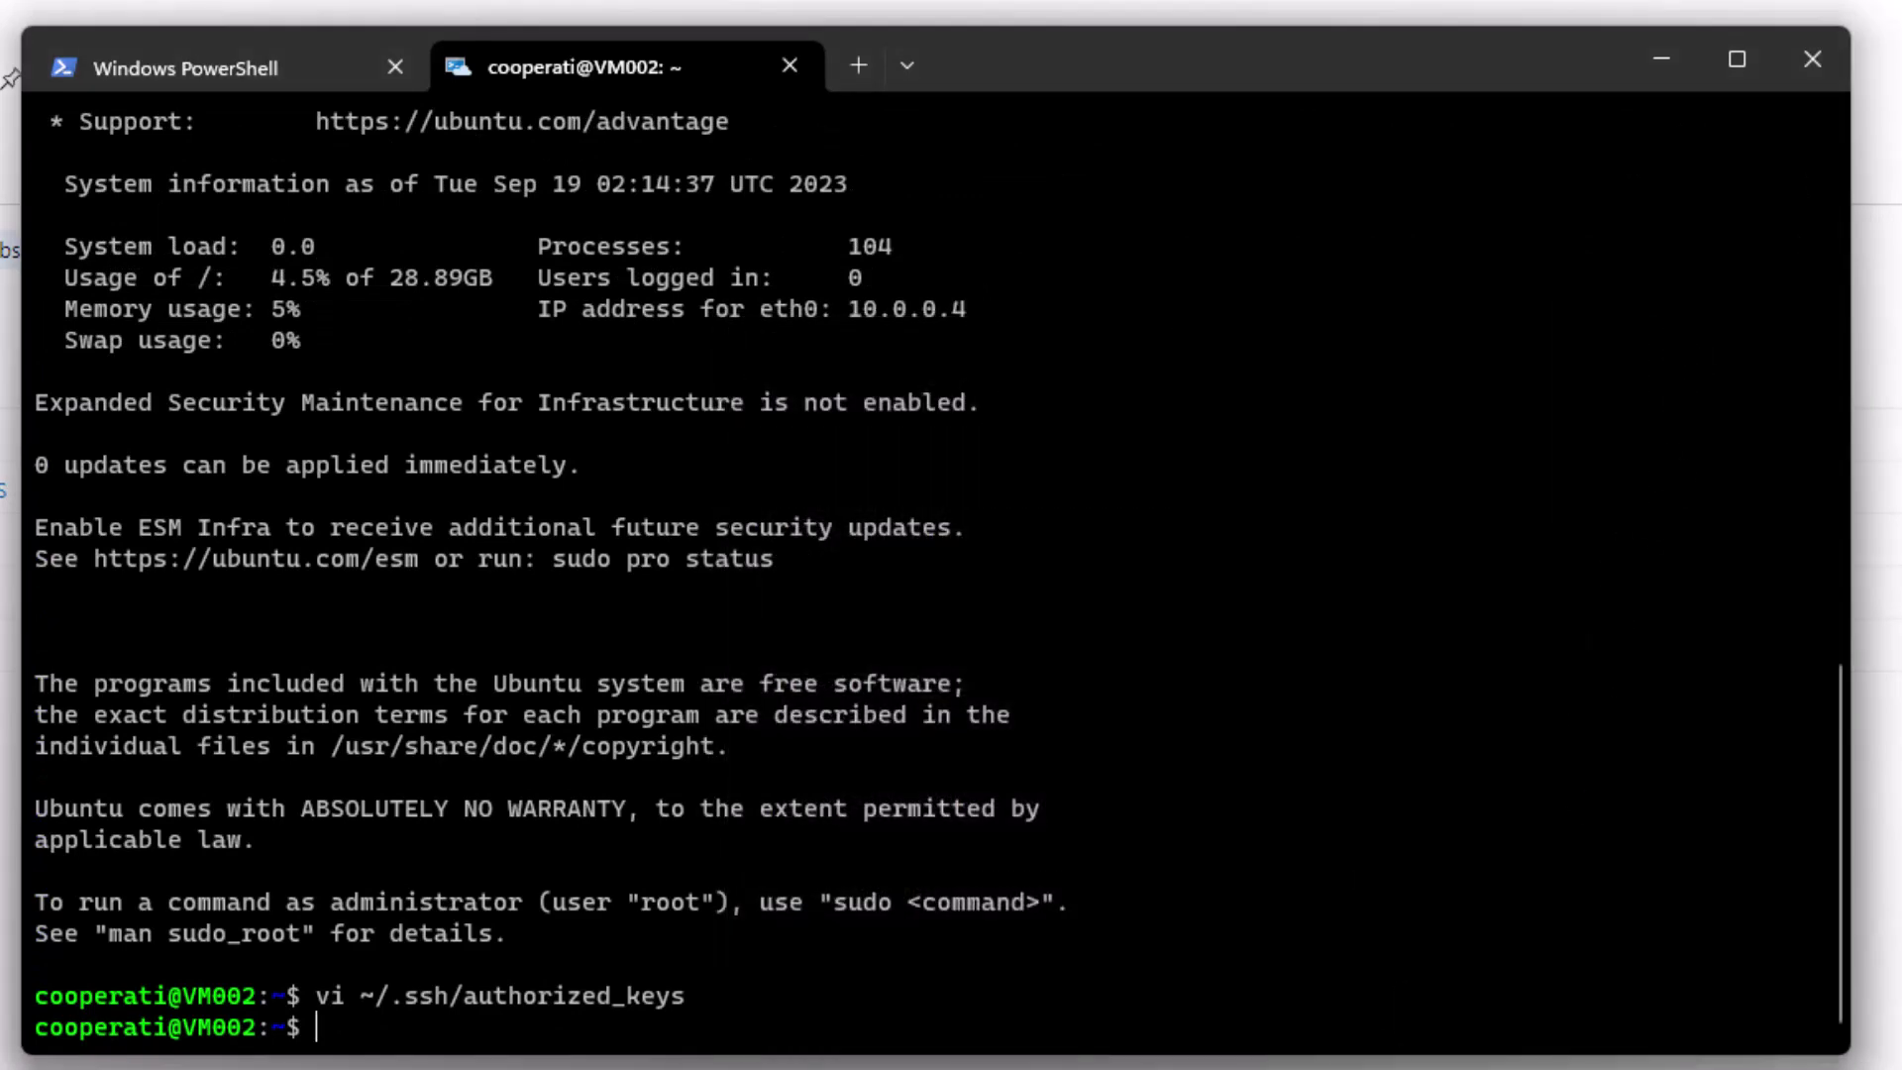
key(super)
text(putty)
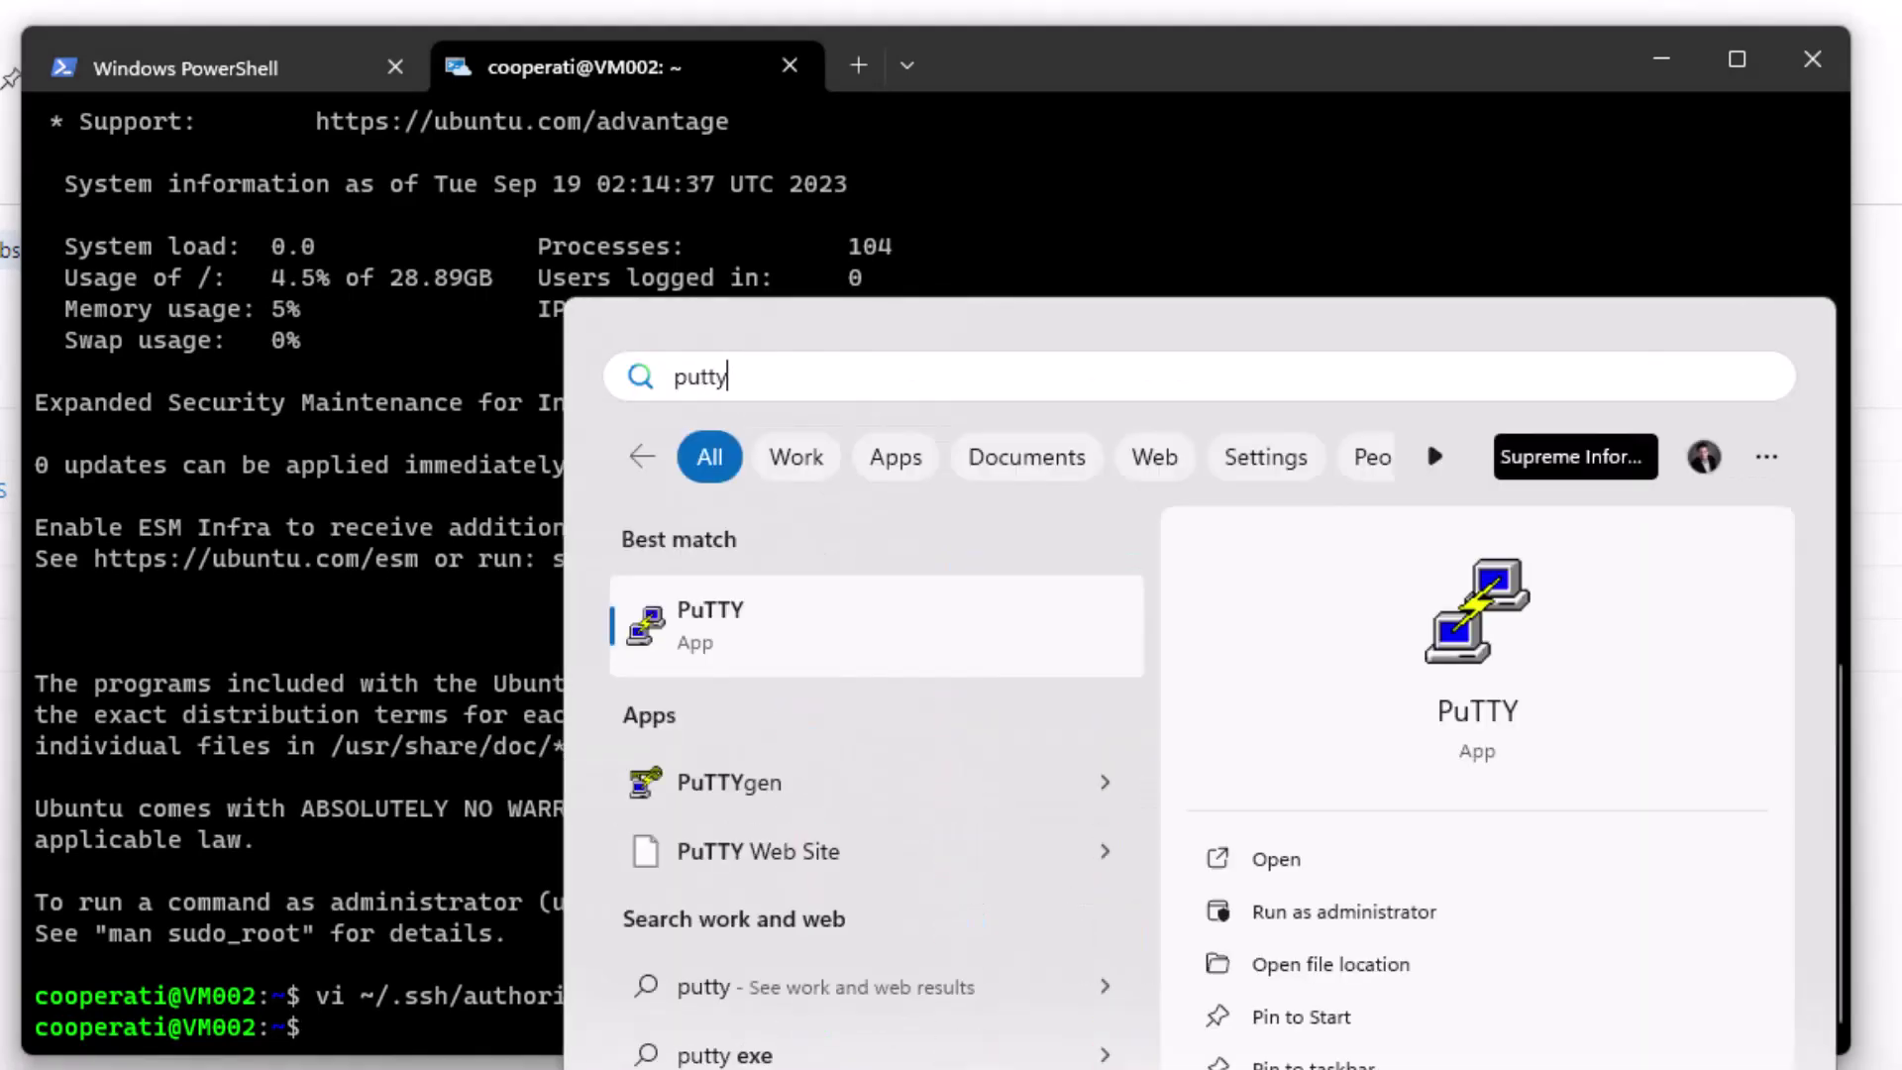
key(Return)
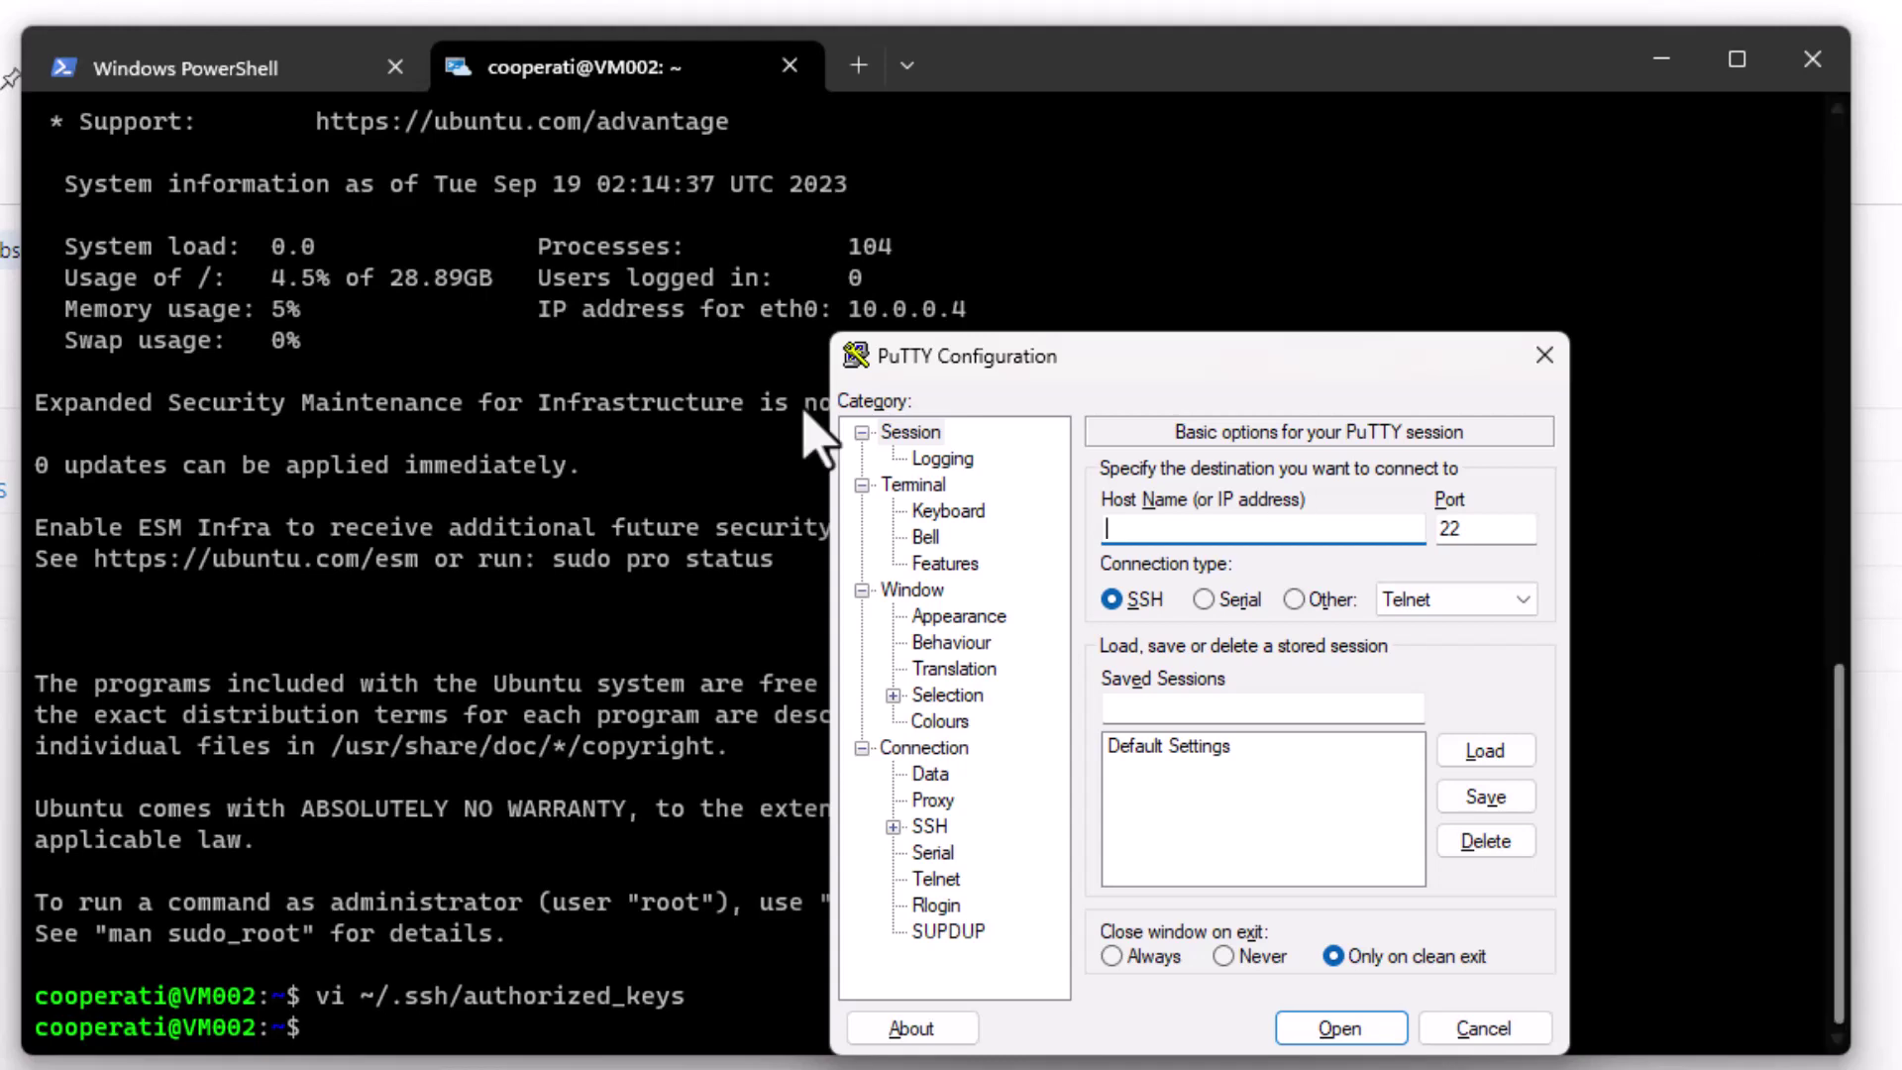
Step: Set the PuTTY session's host to VM002's public IP address, 74.235.178.51
scroll(594, 495, up, 2)
scroll(595, 495, up, 4)
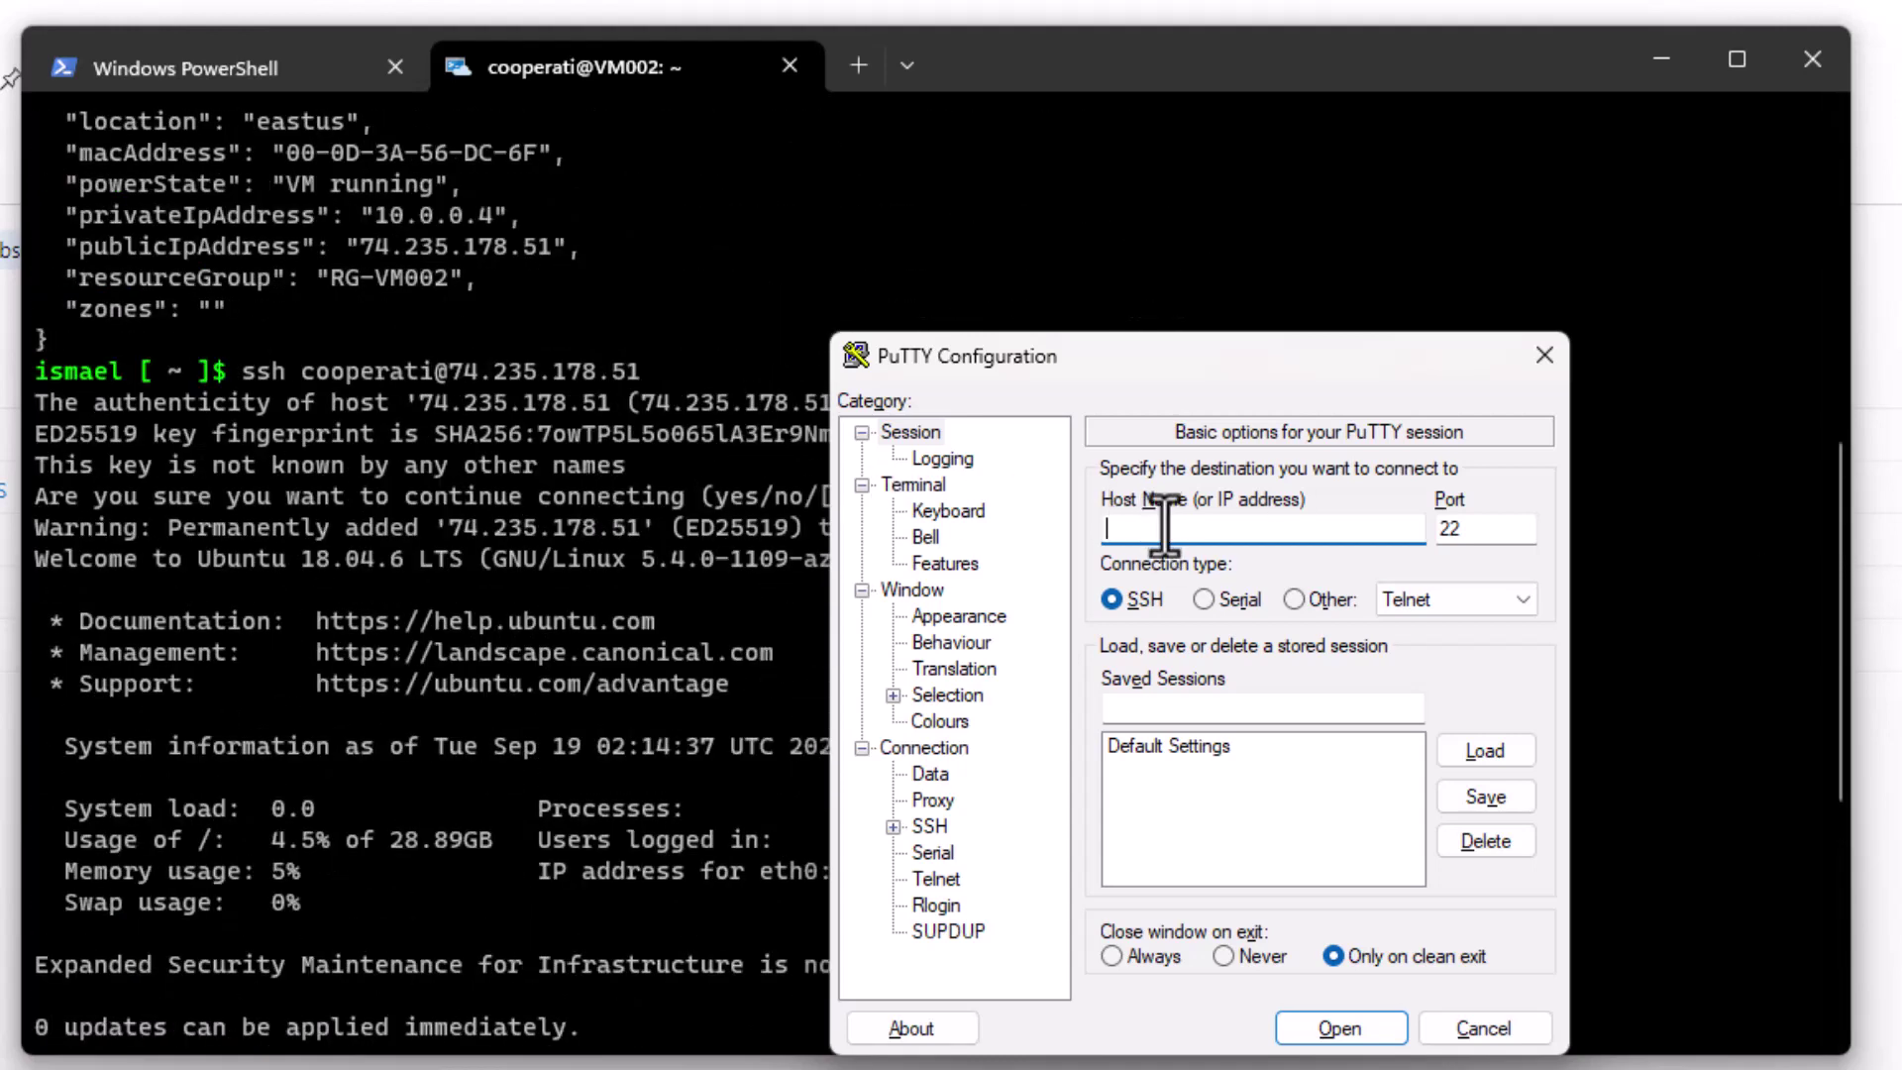
text(74.)
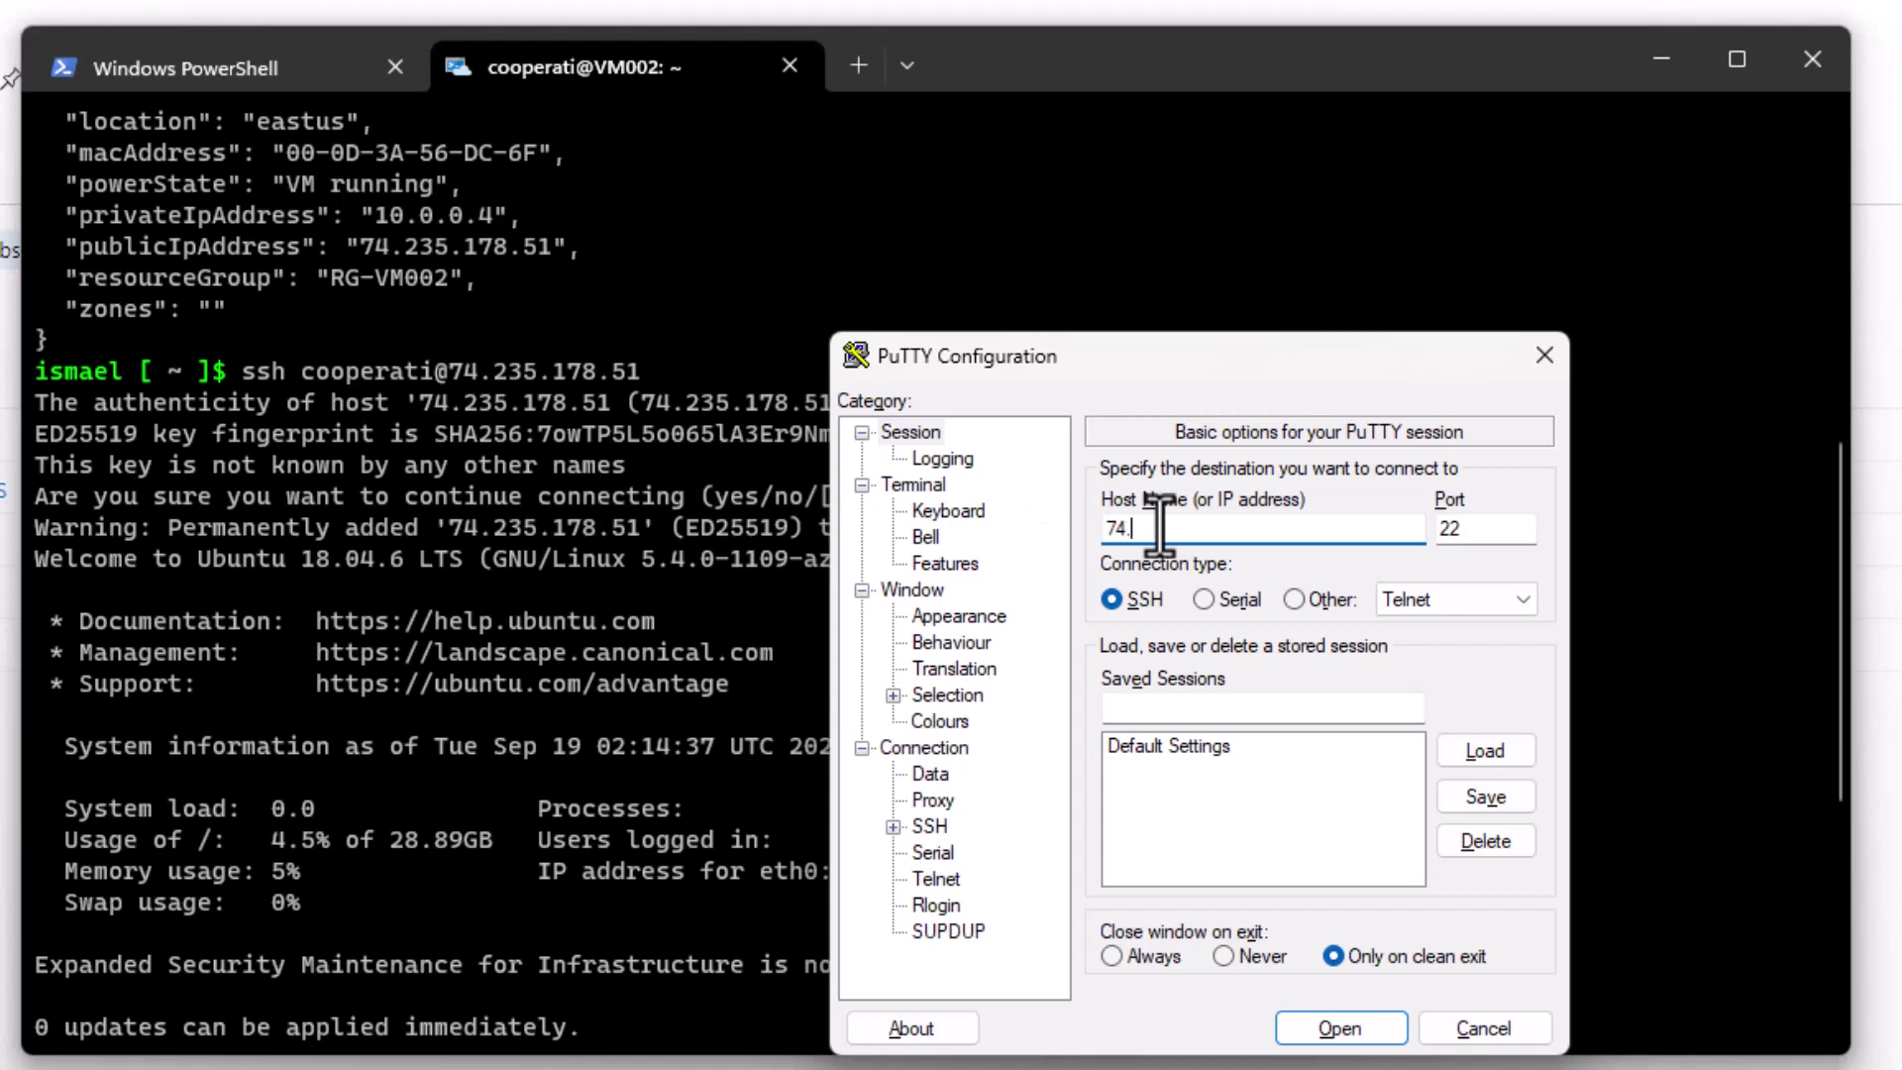
text(235.178.51)
Step: Set CoopraTI-CLI from the AZ-104 folder as the private key file for SSH authentication
click(893, 826)
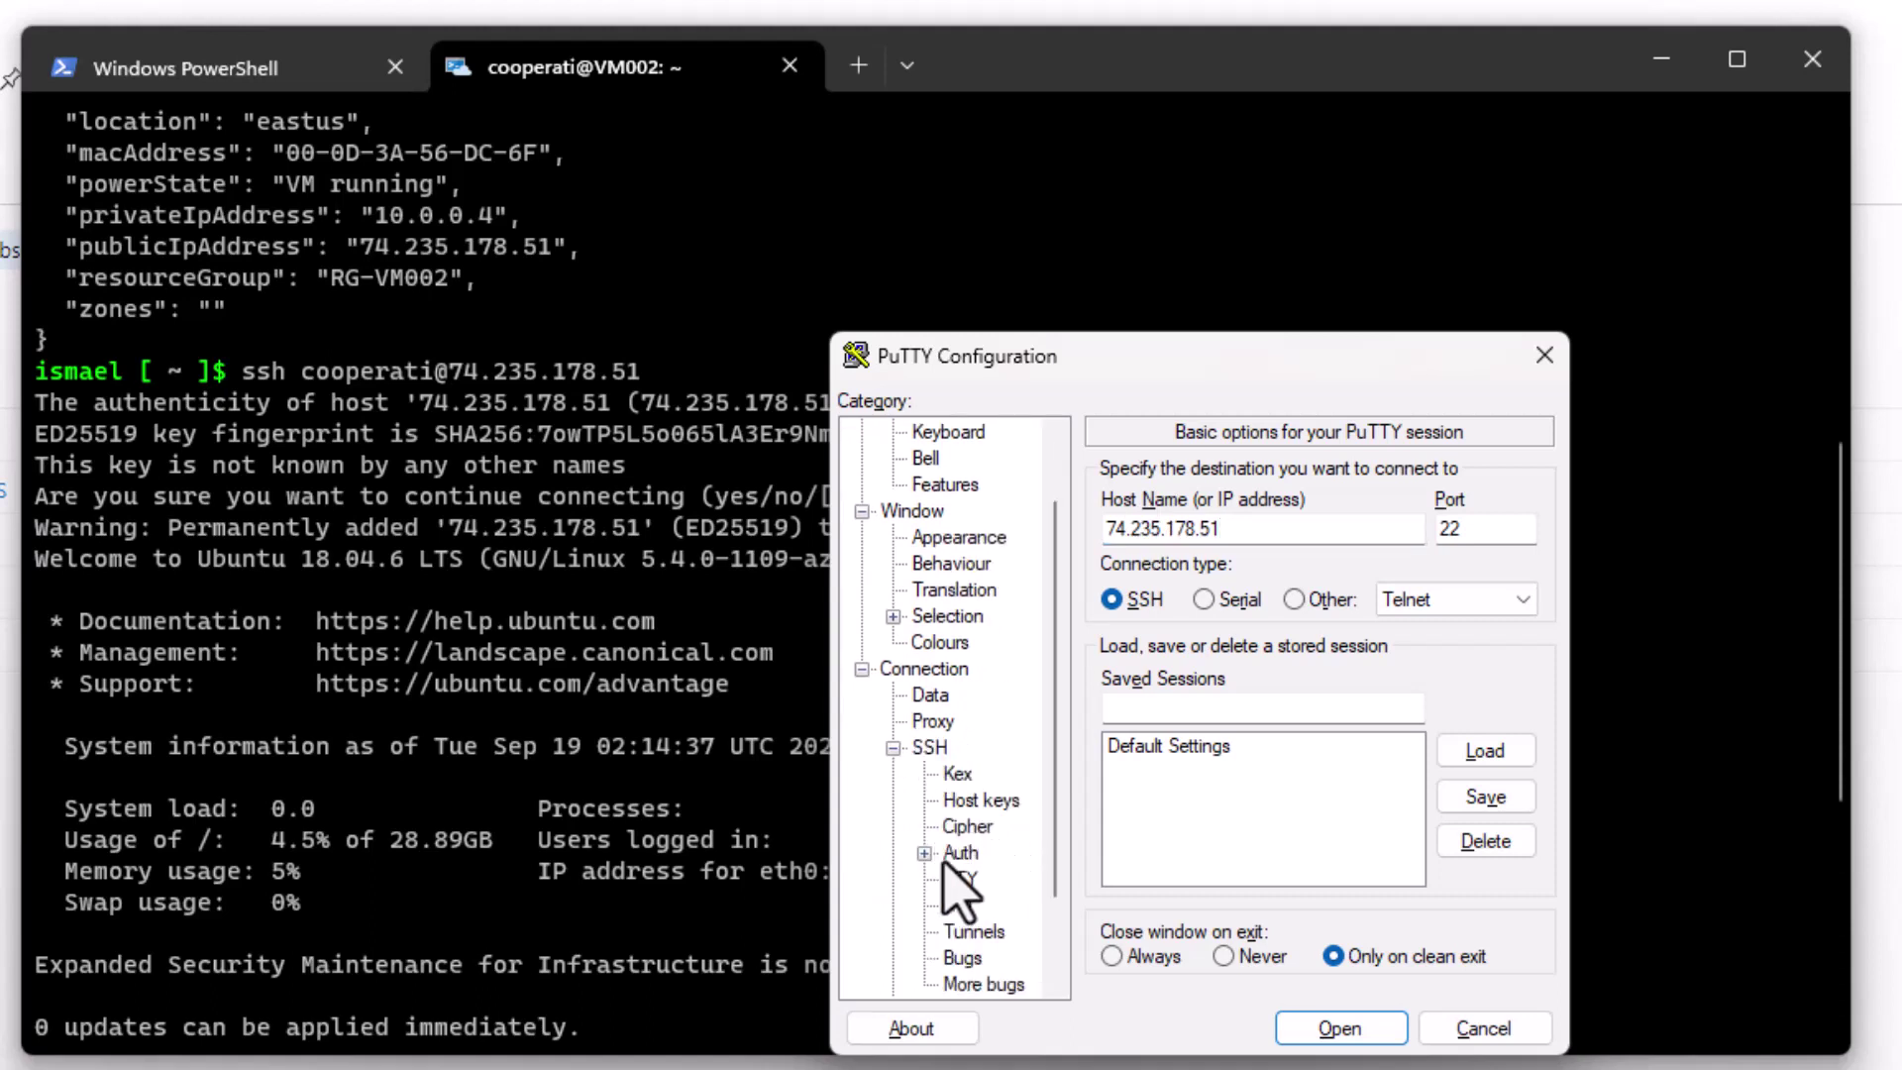
click(924, 853)
click(1002, 878)
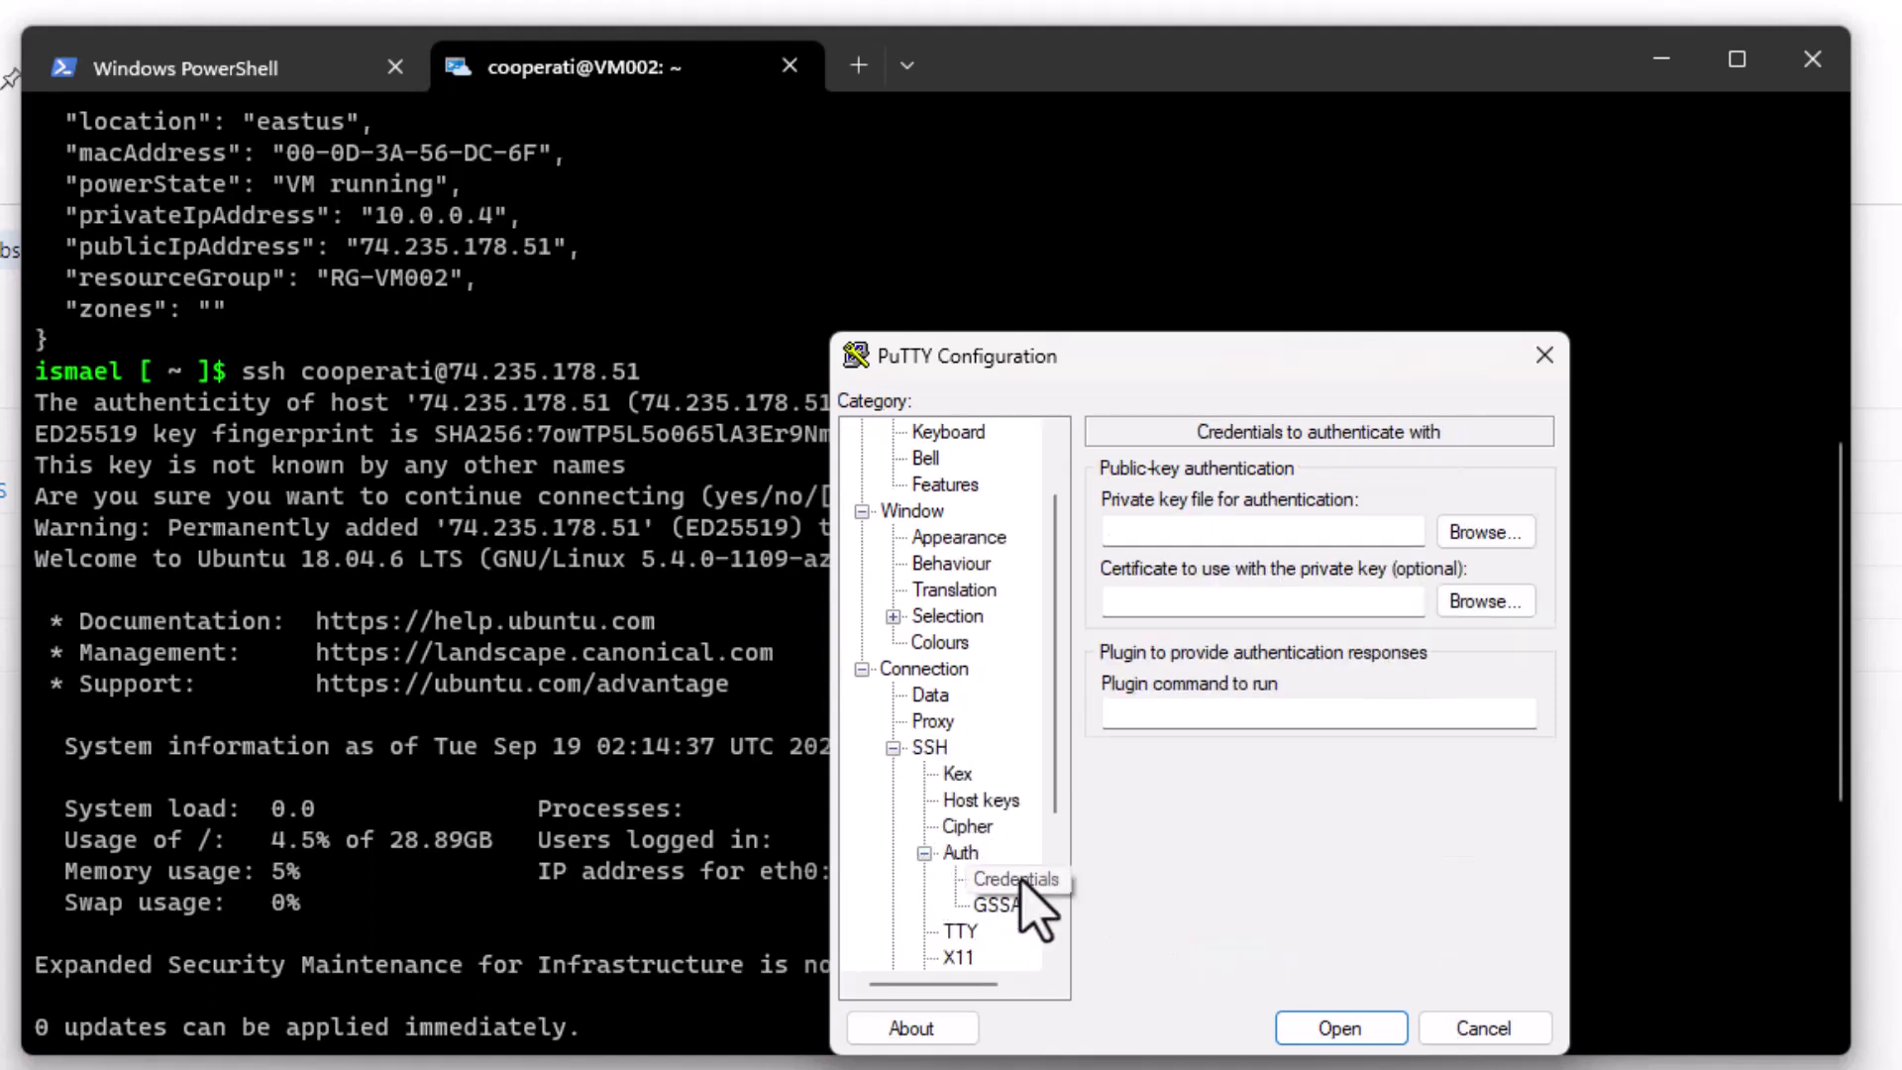
click(1481, 532)
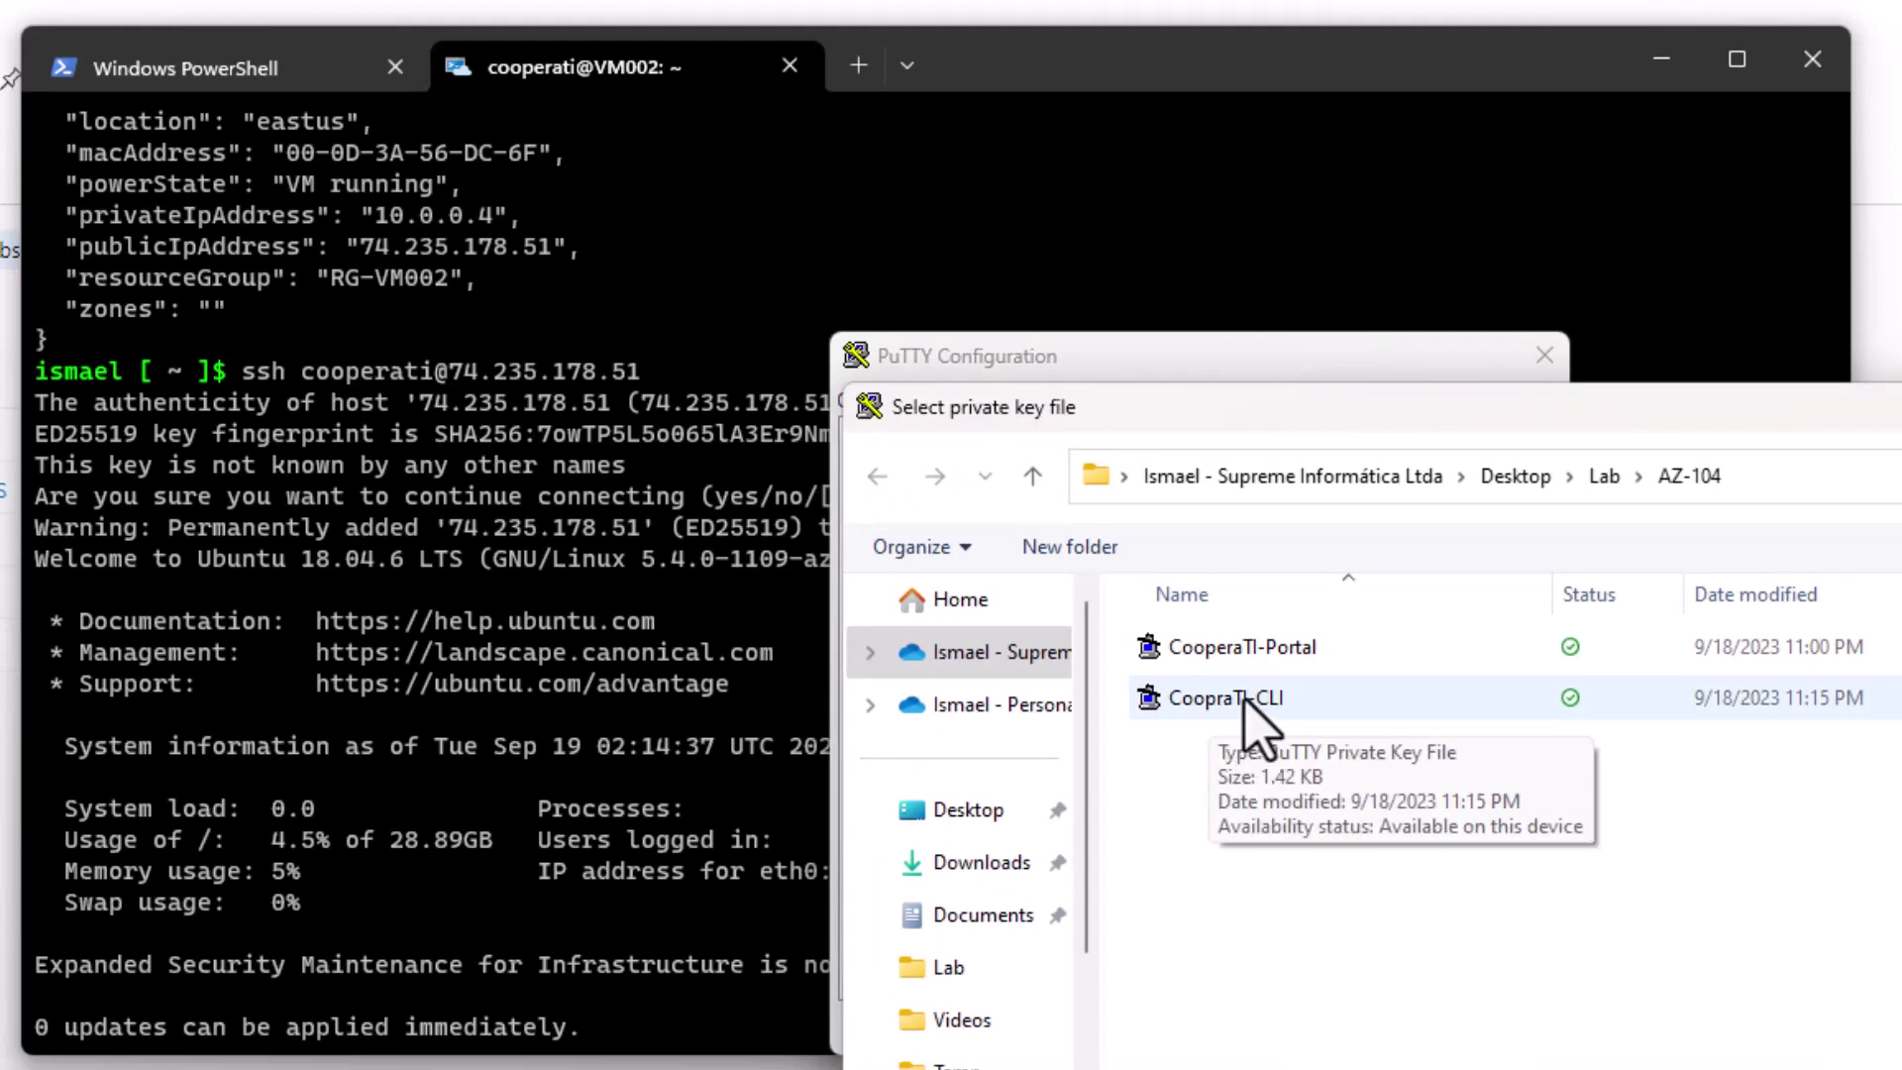
click(1250, 705)
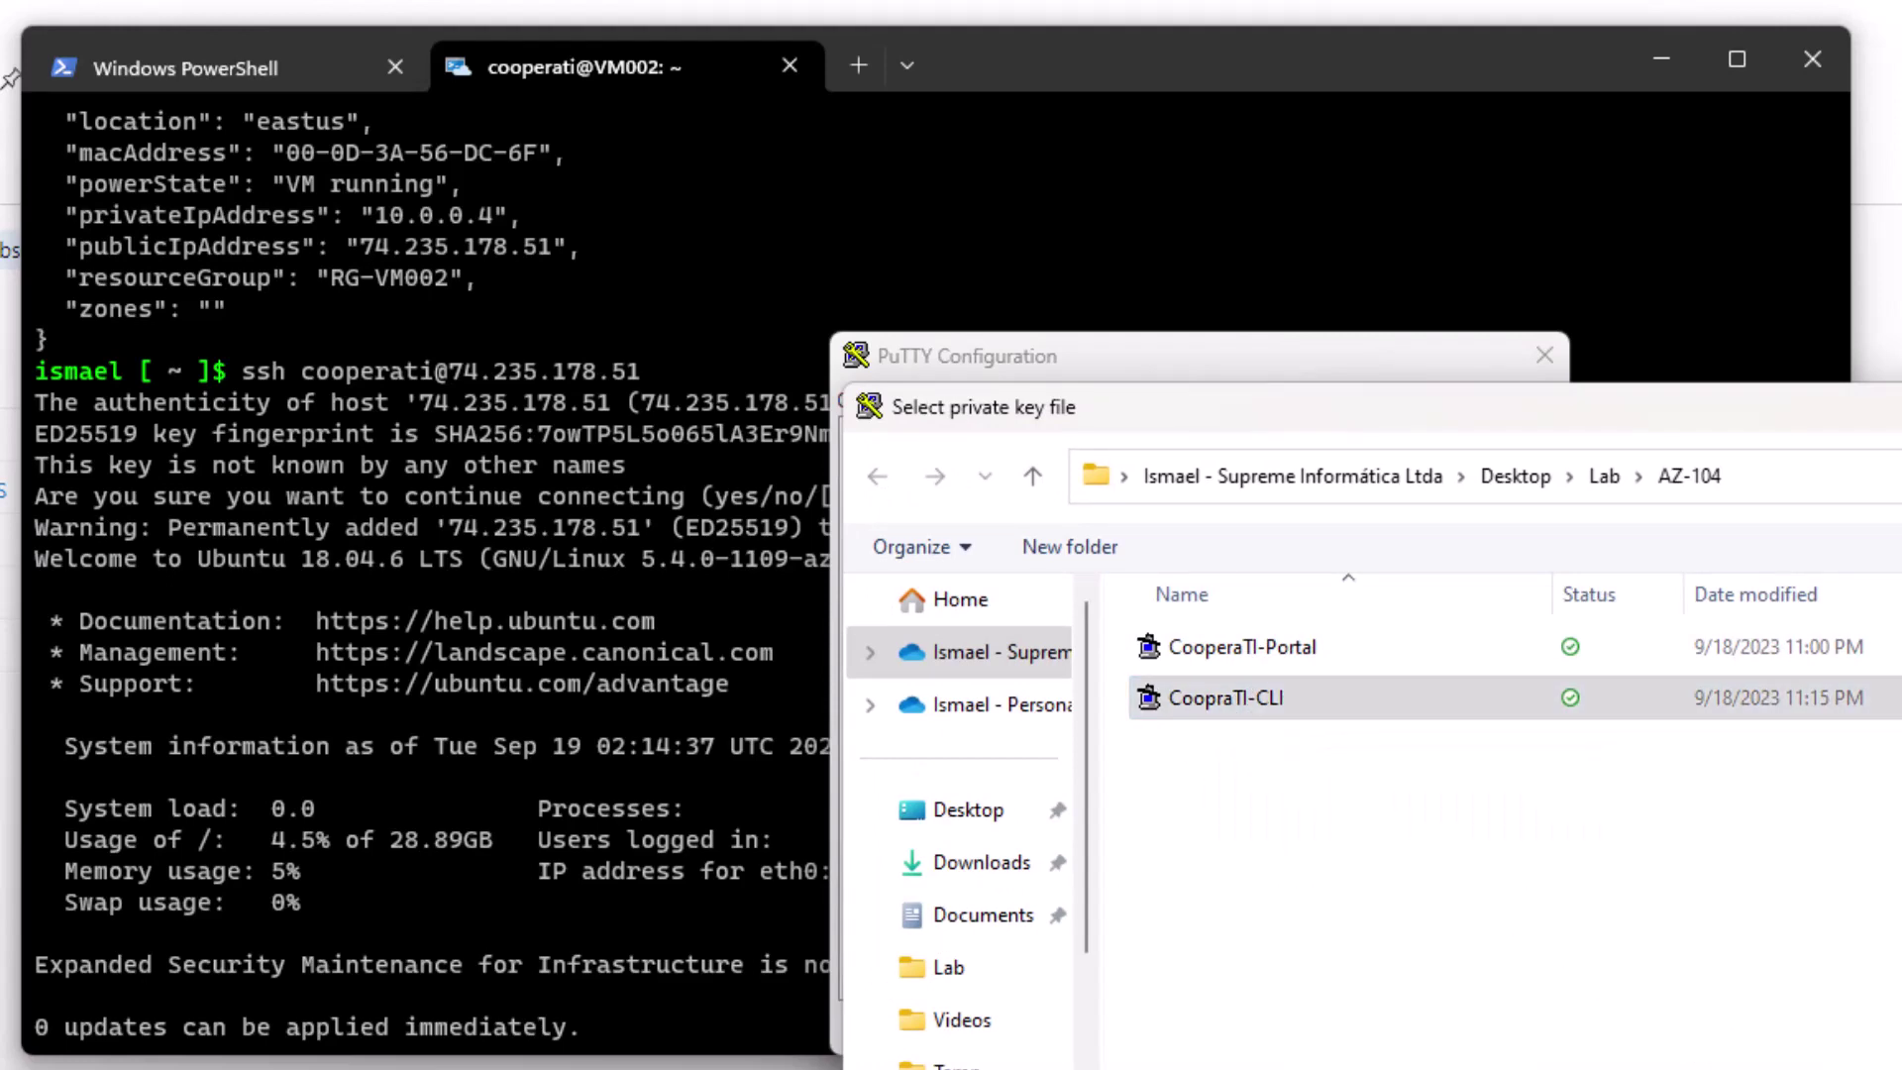
key(Return)
Step: Open the SSH connection, accepting and caching the server's host key, and log in as cooperati
click(1345, 1023)
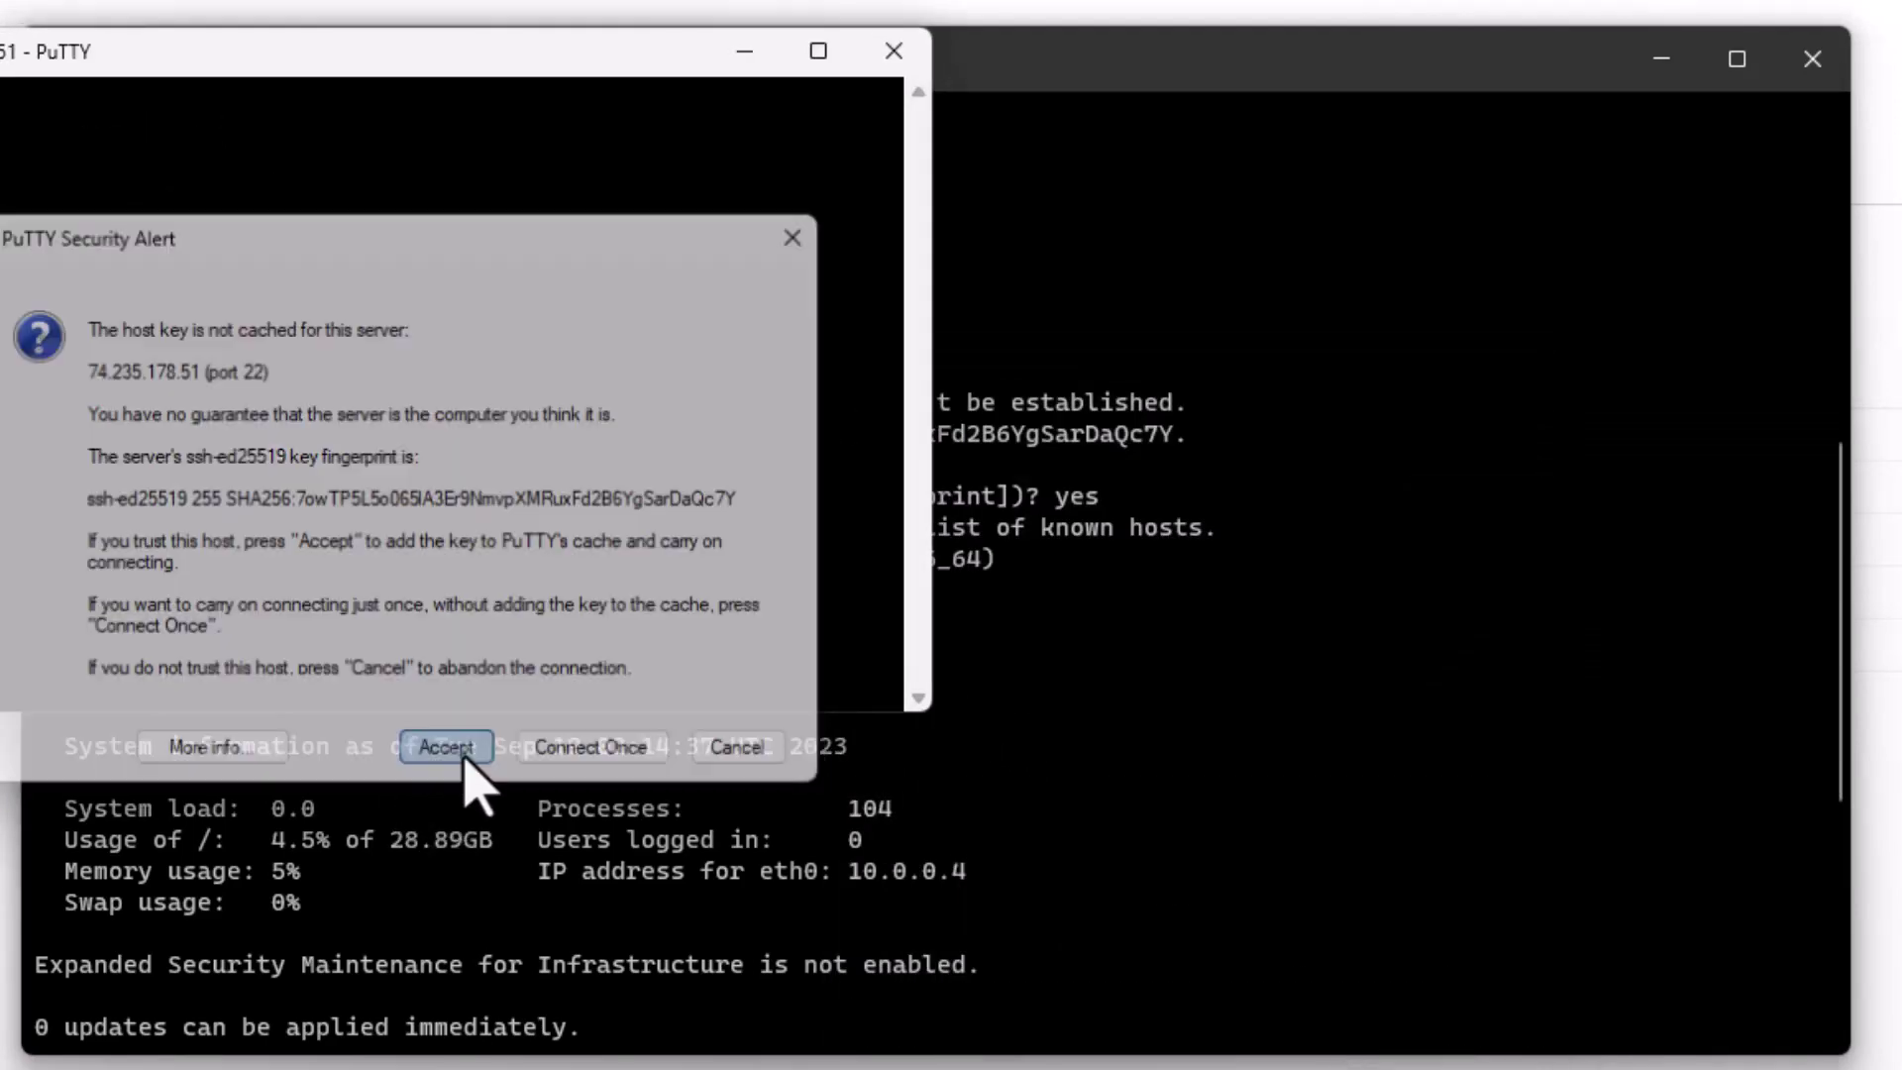
click(448, 750)
drag(322, 49, 1202, 310)
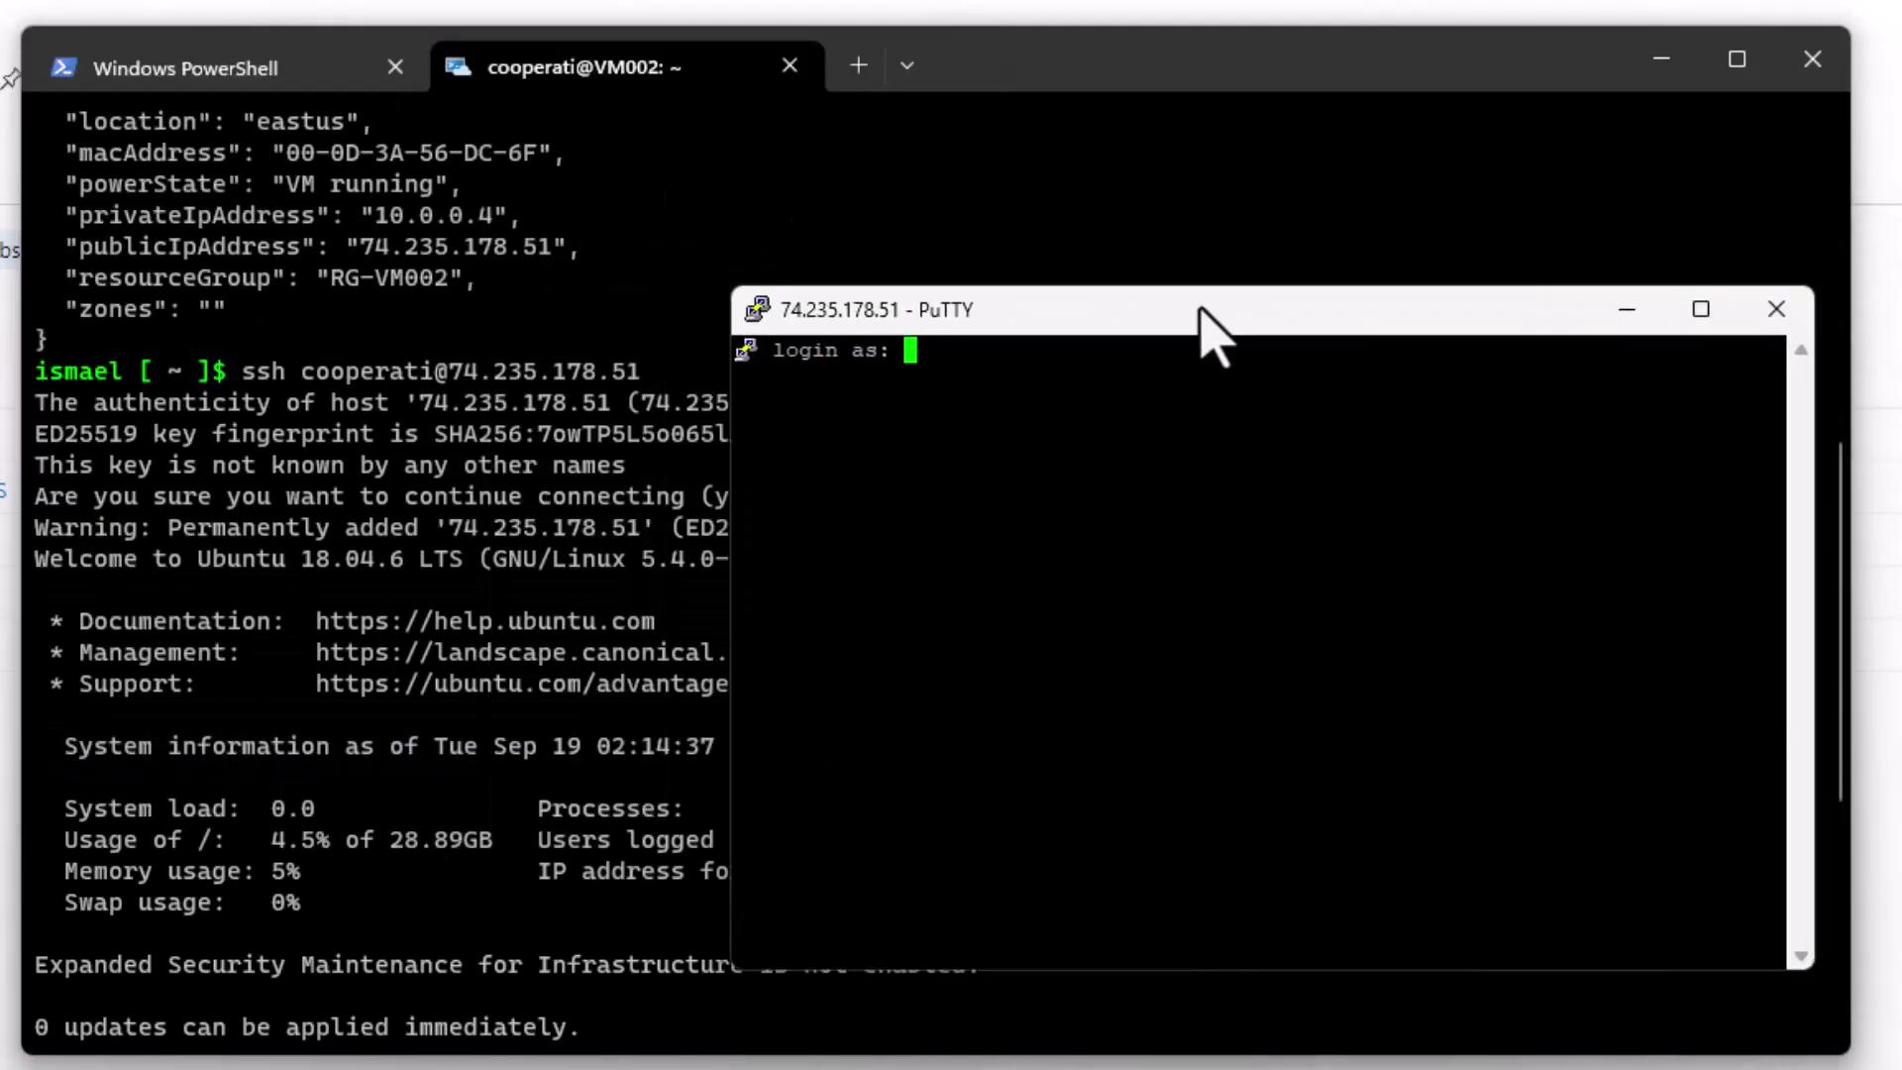
text(cooperati)
key(Return)
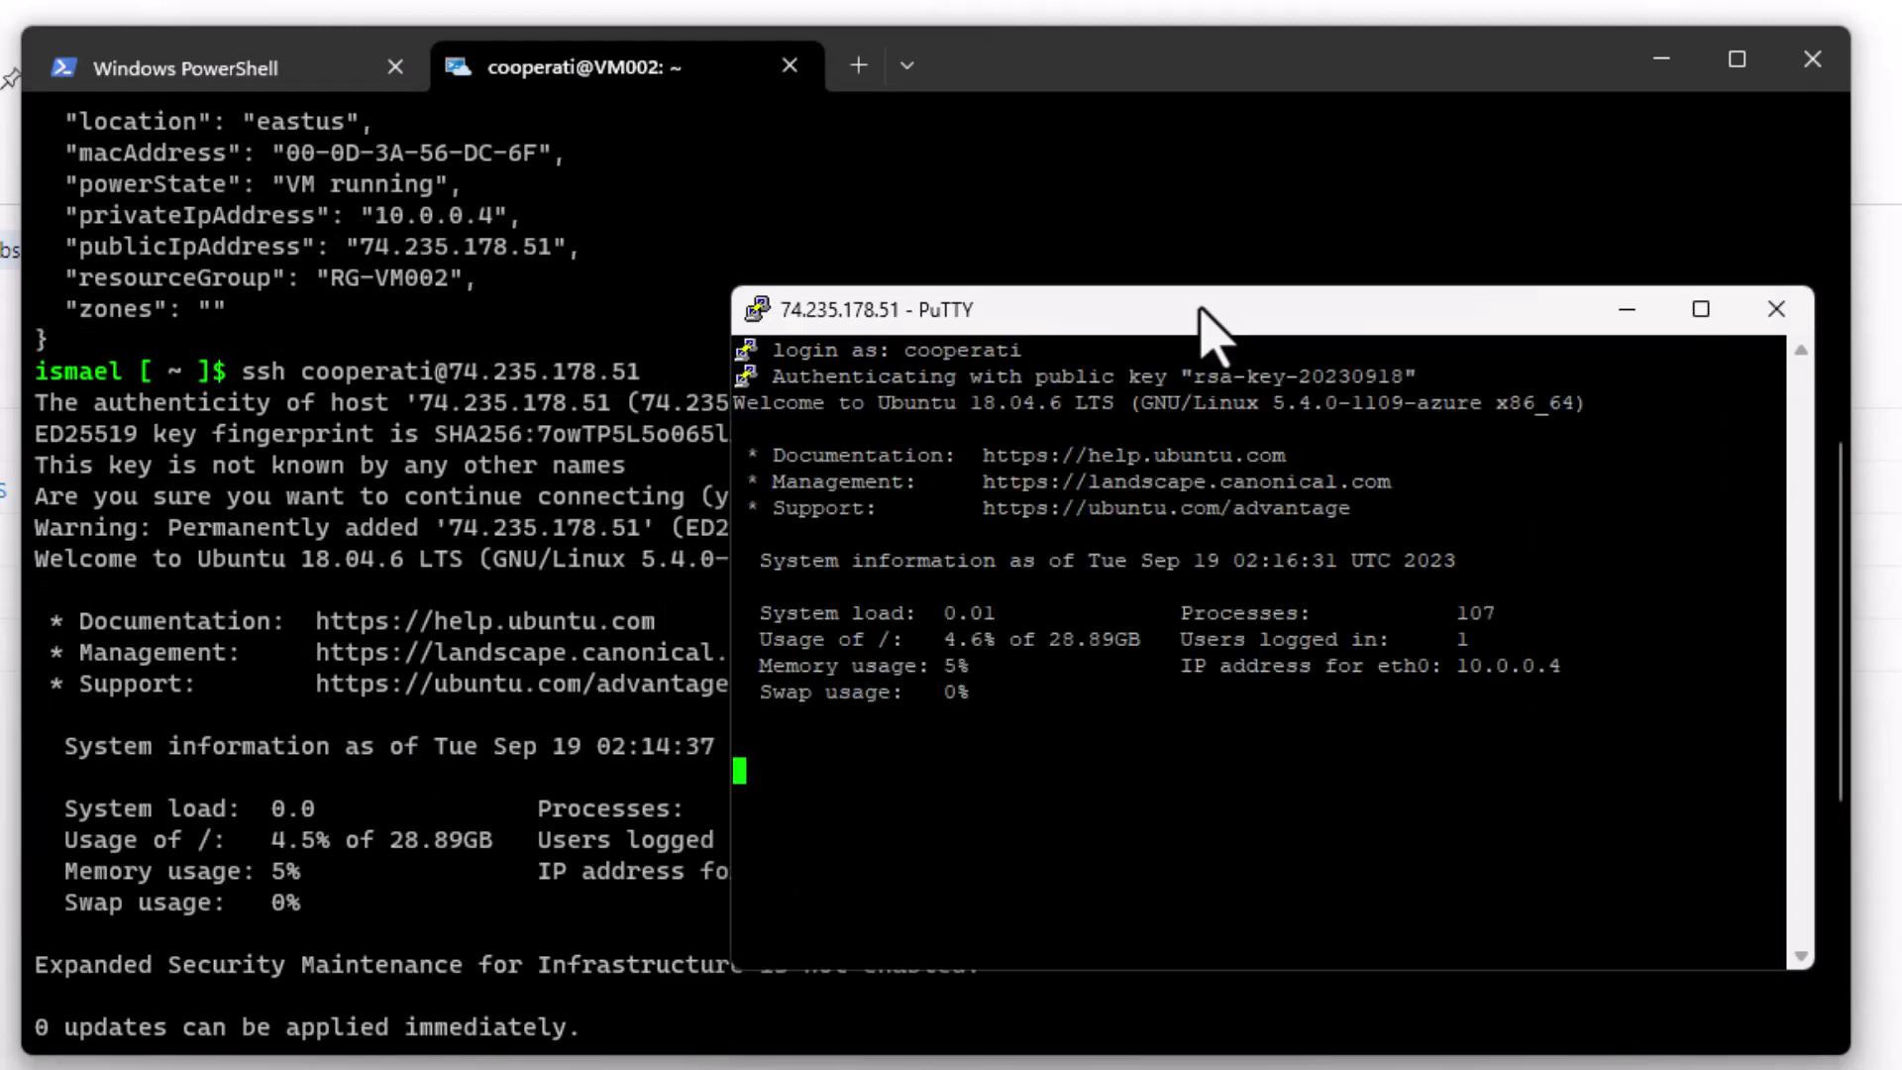